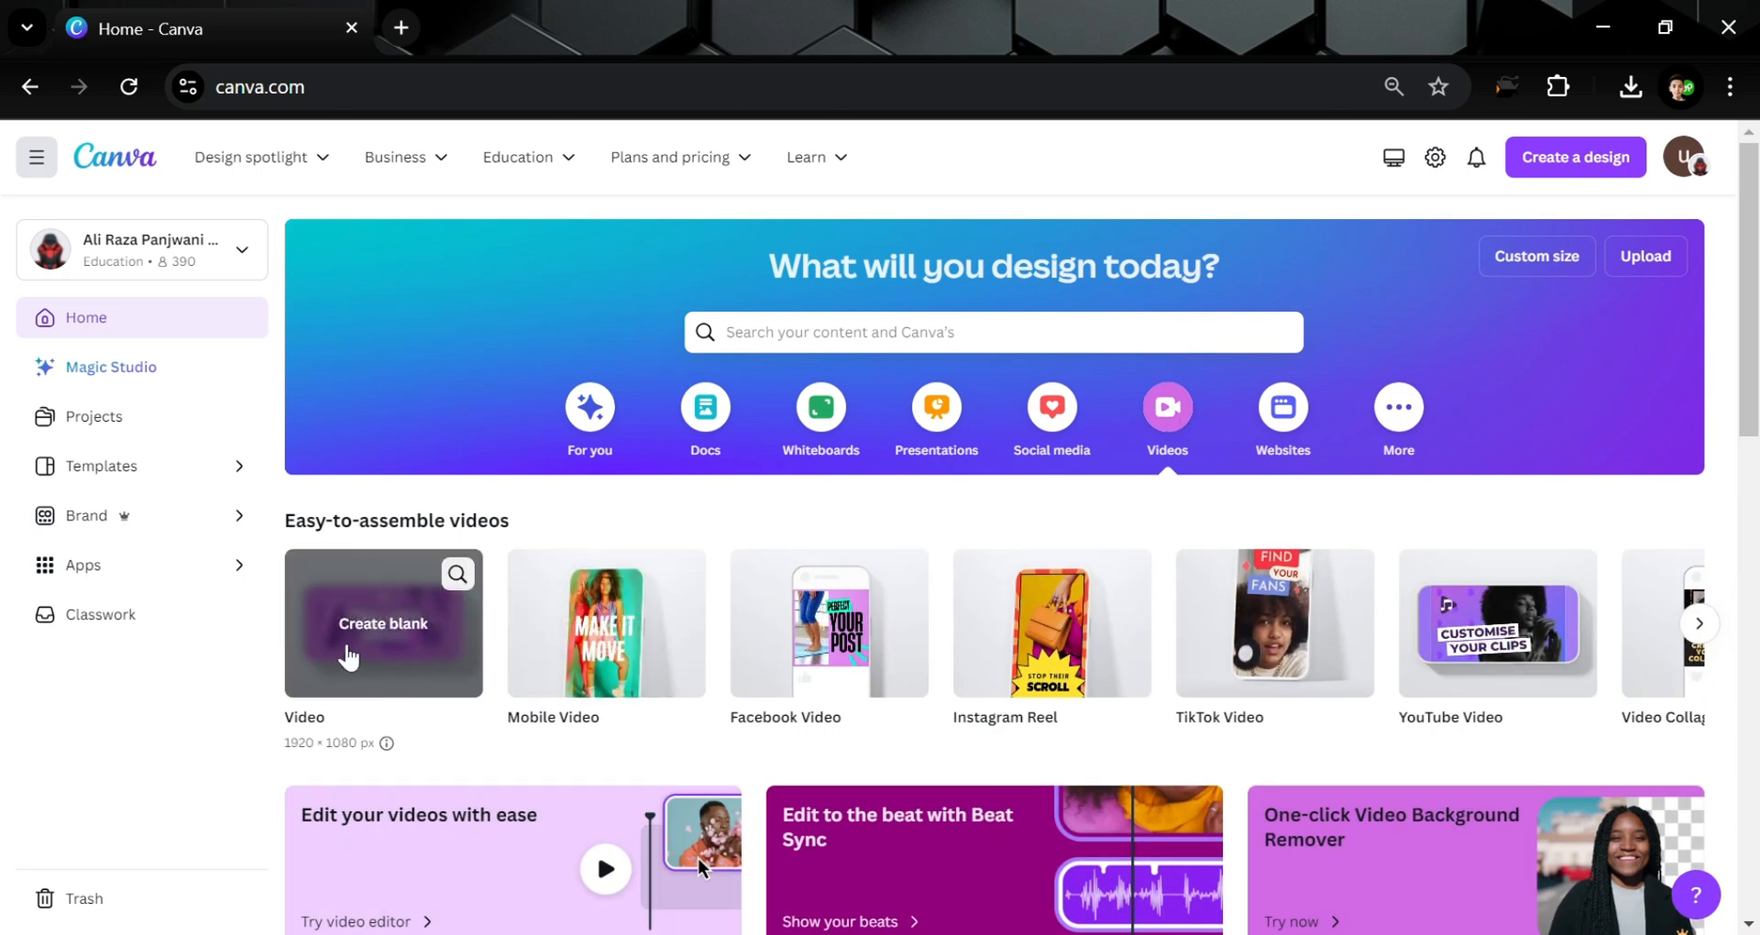
Create a blank 1920×1080 video design from the Video card on the Canva home page
left_click(365, 651)
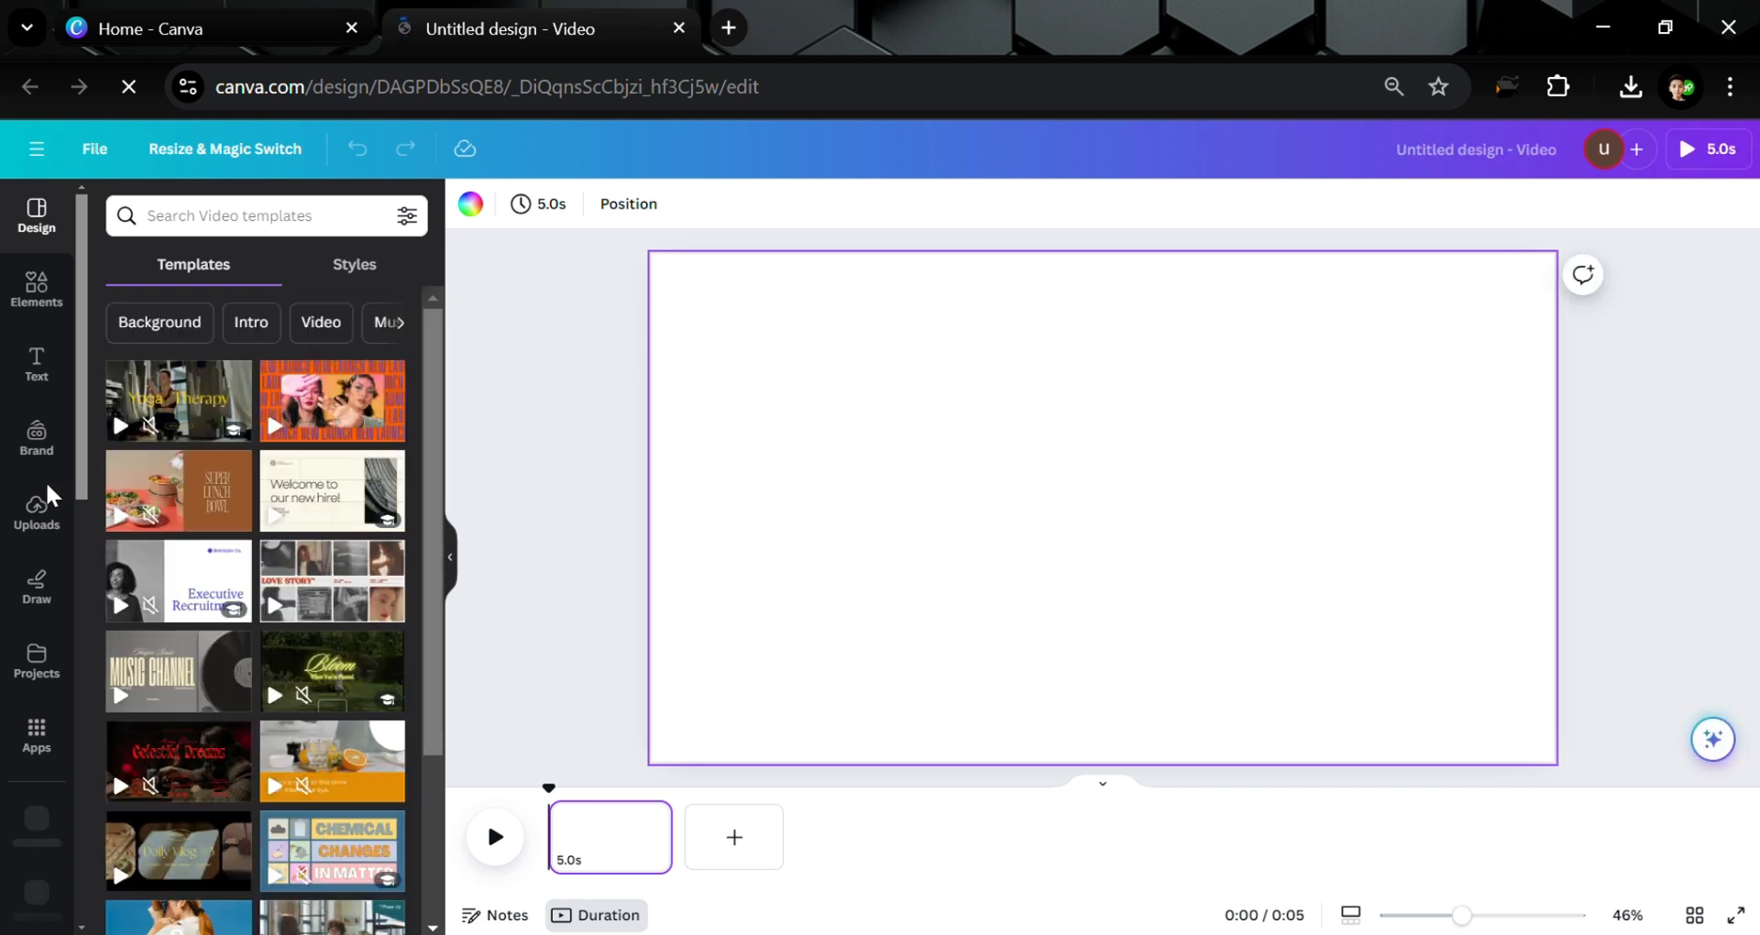
Find the blue brick-wall clip among 'background' video elements and set it as the page background
left_click(12, 541)
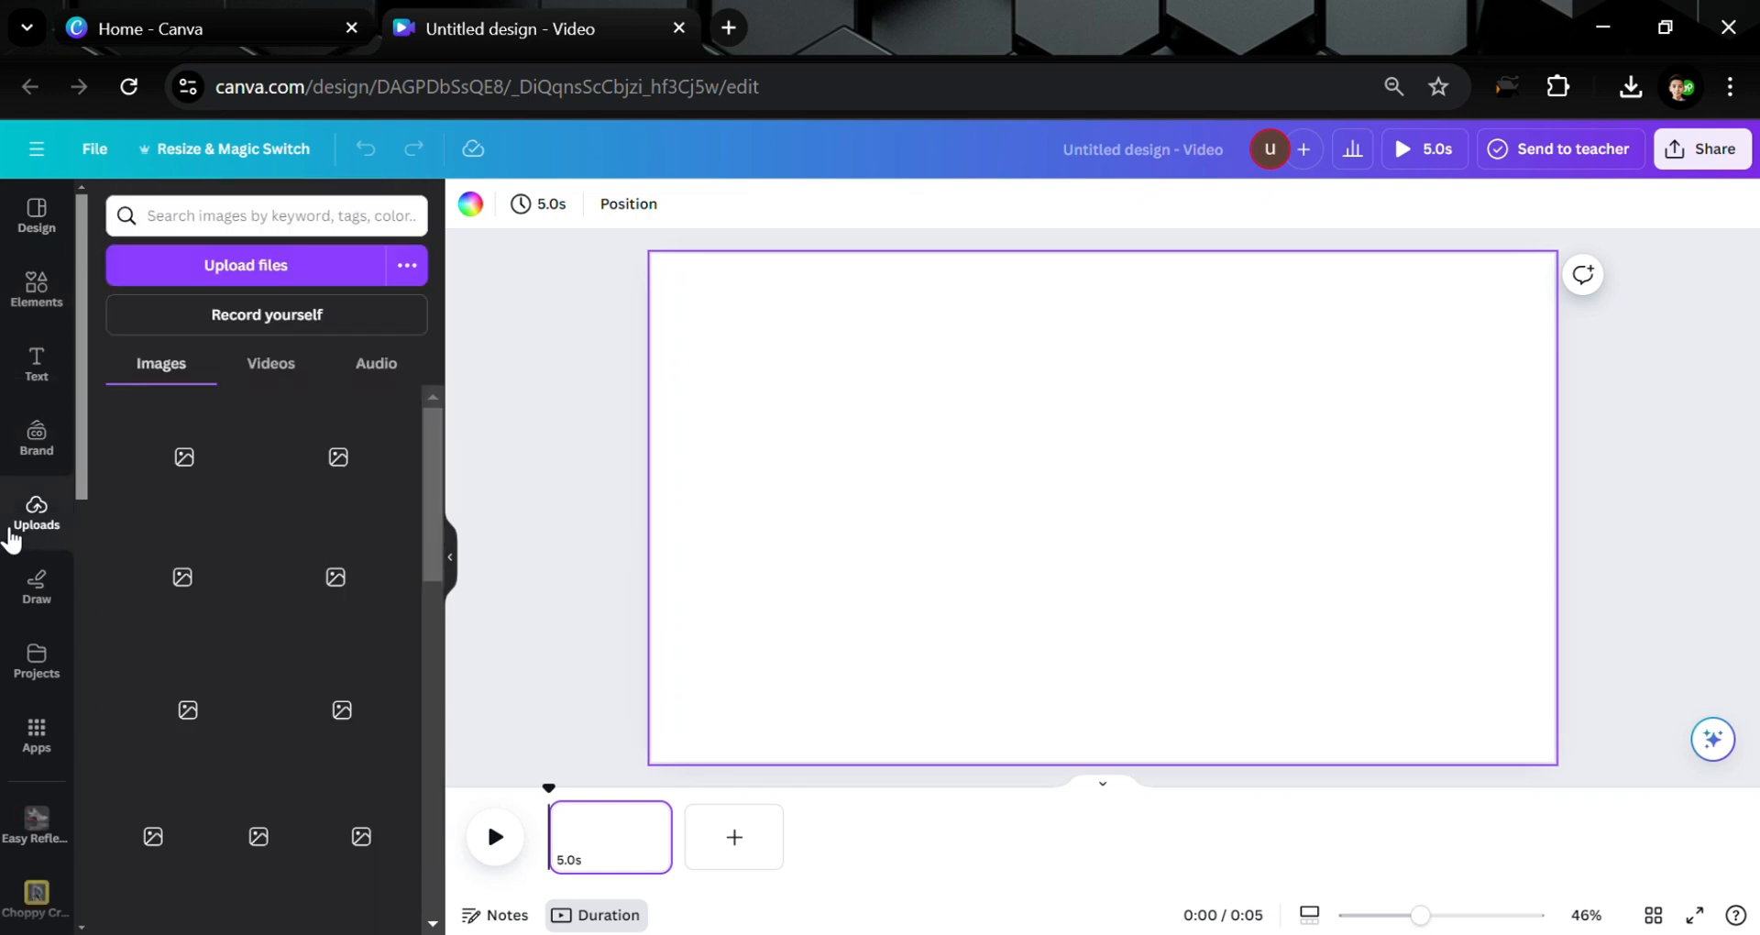
left_click(34, 284)
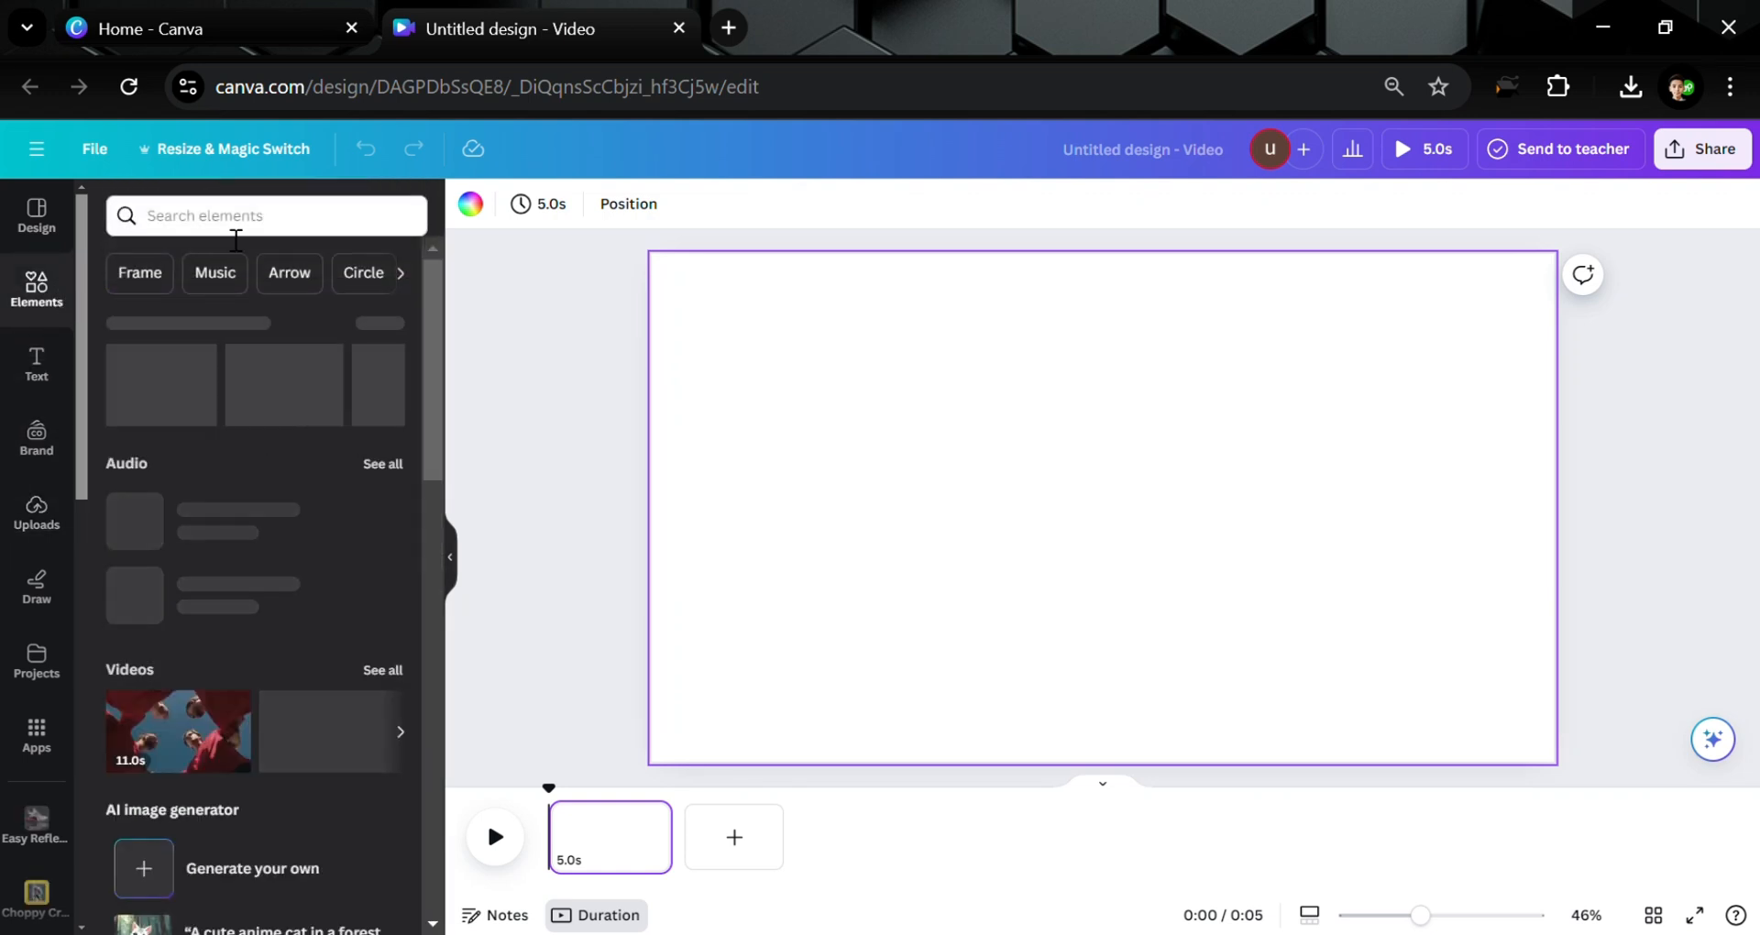
left_click(223, 220)
type("Back")
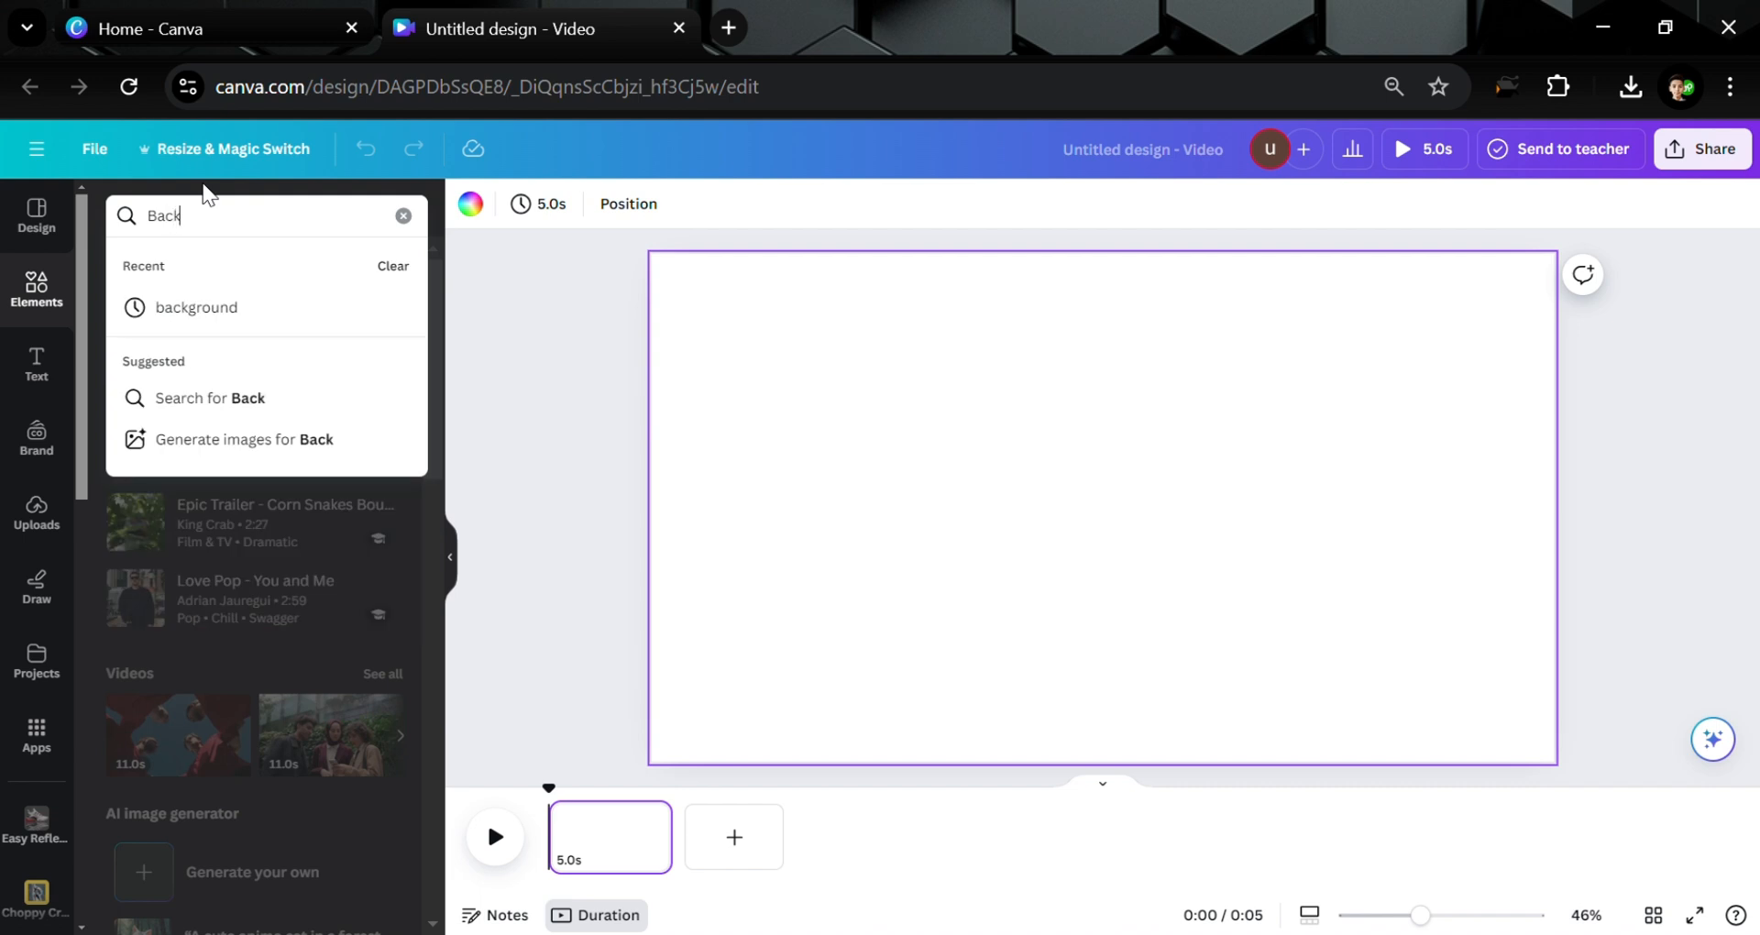
left_click(205, 307)
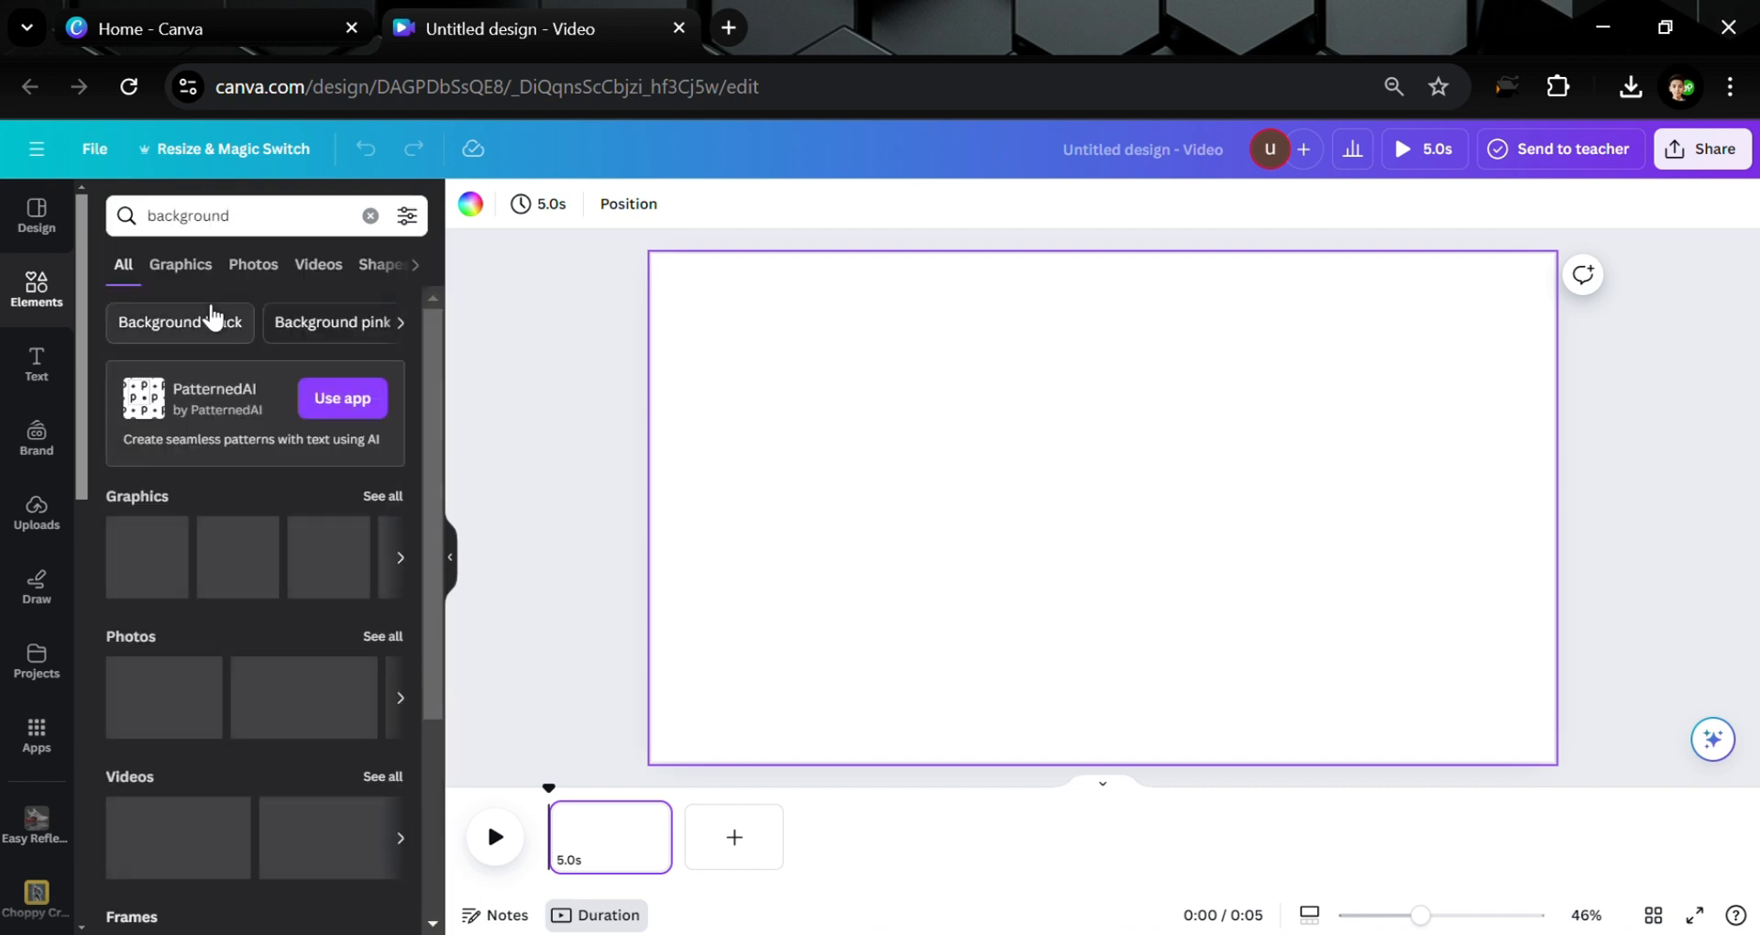
left_click(336, 267)
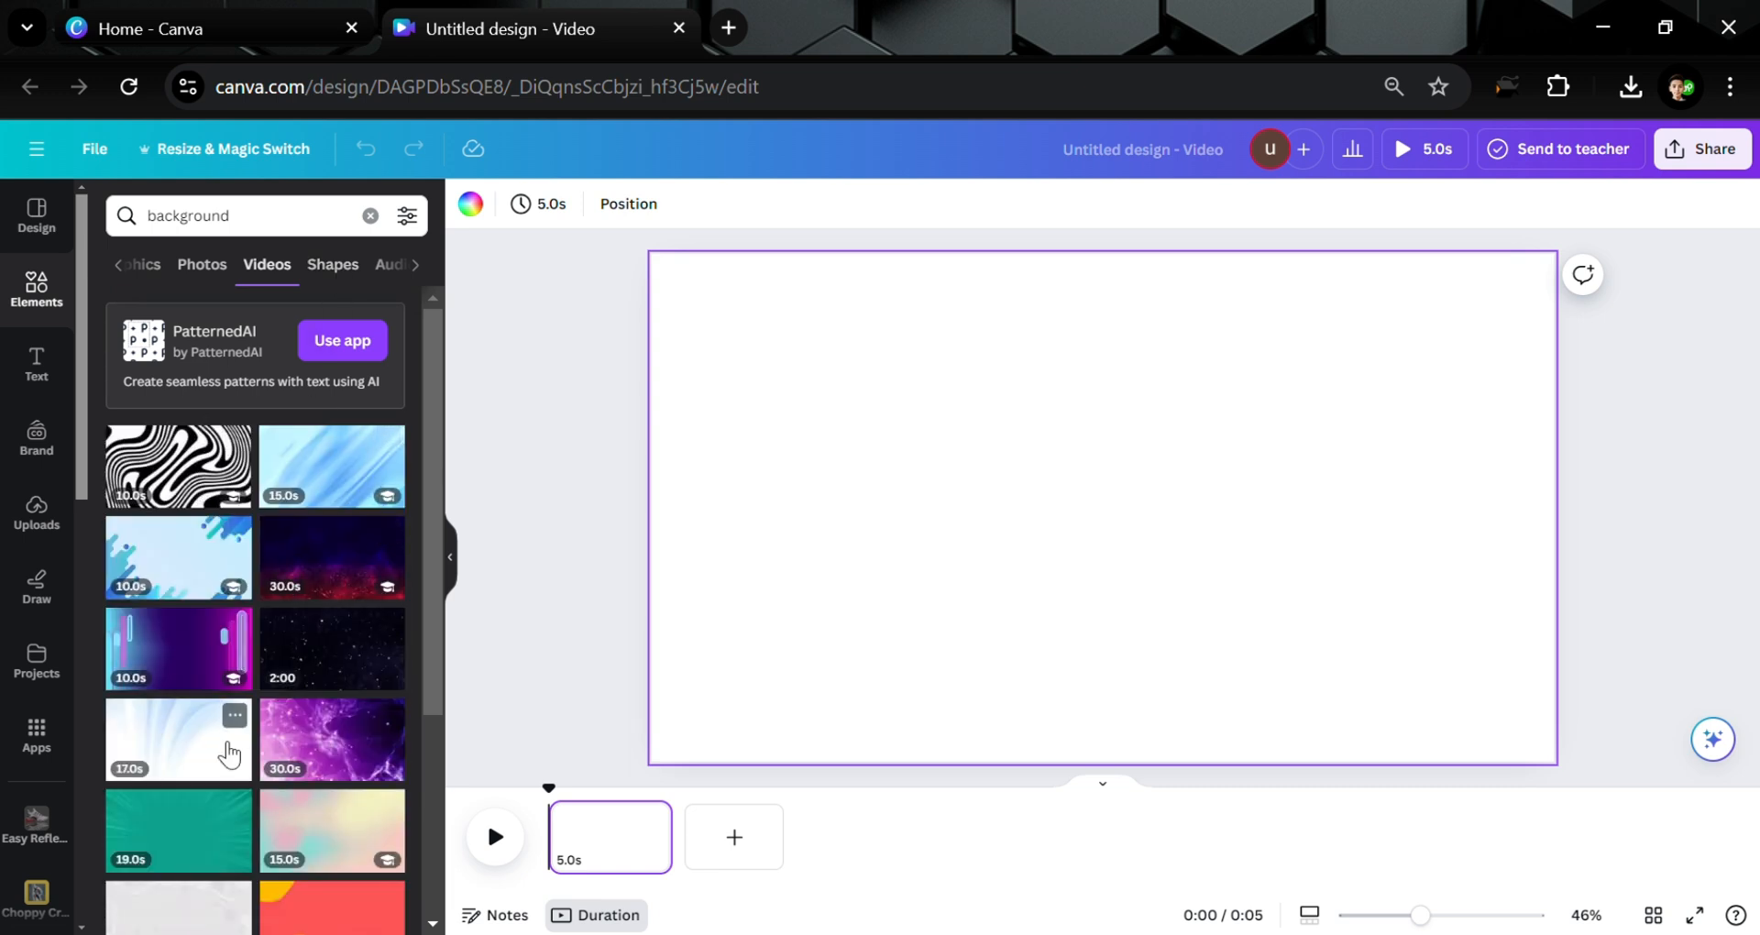
scroll(192, 738, "down", 1)
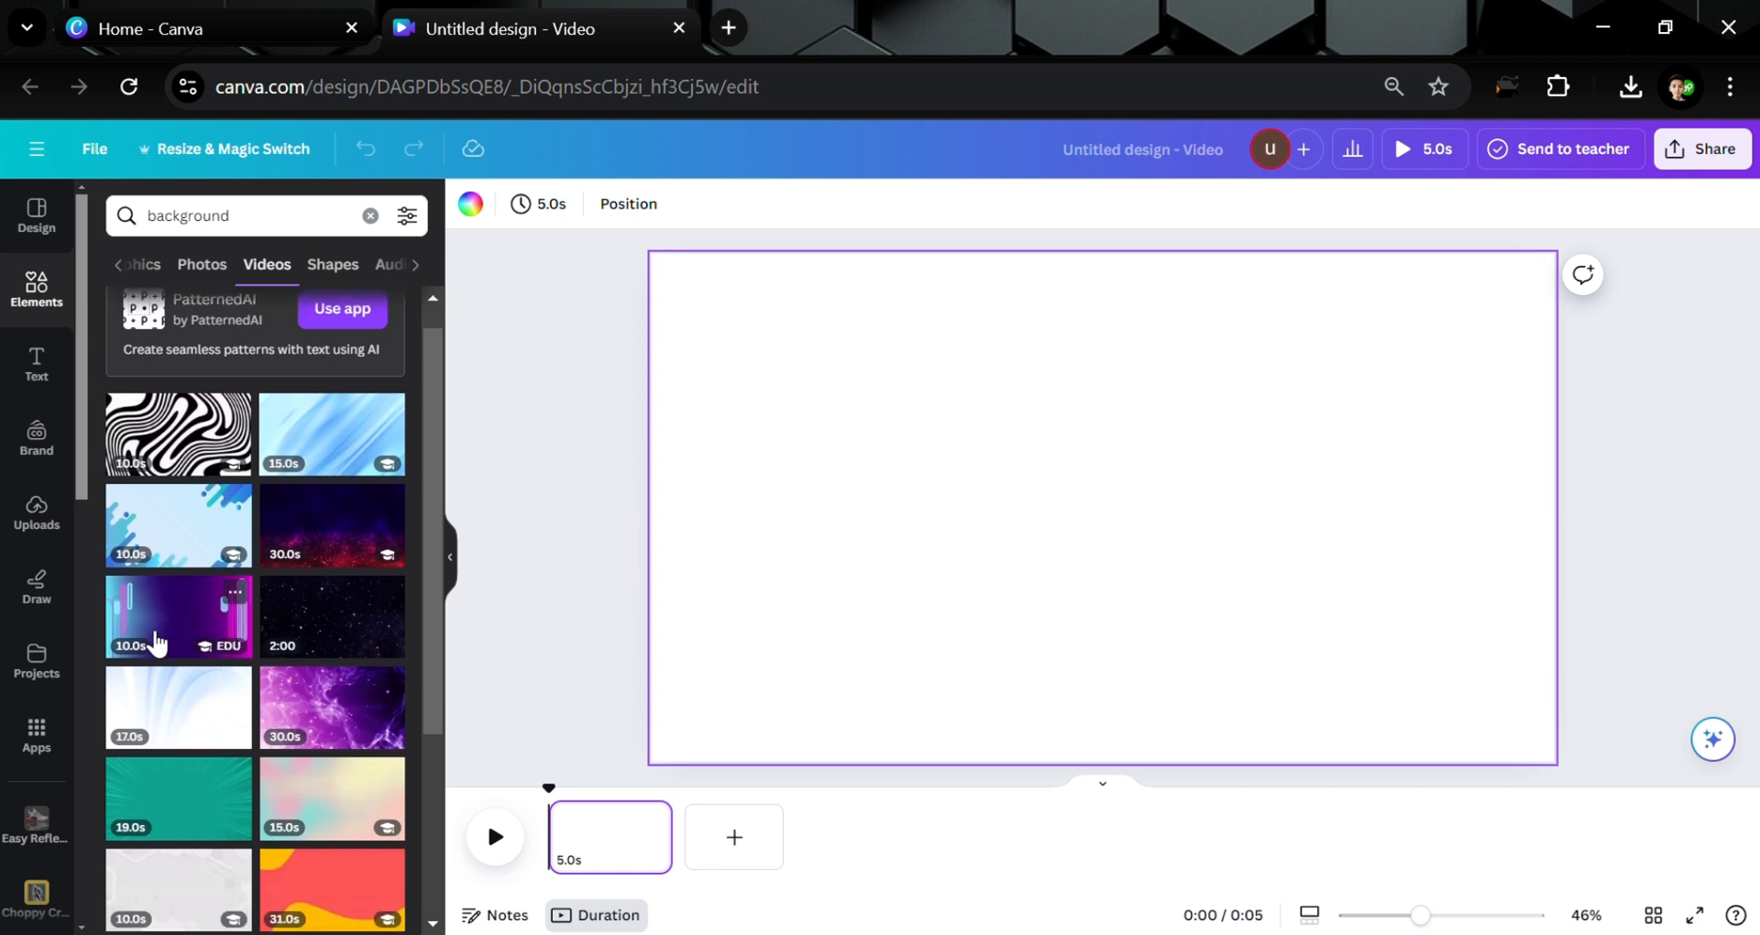
scroll(156, 642, "down", 5)
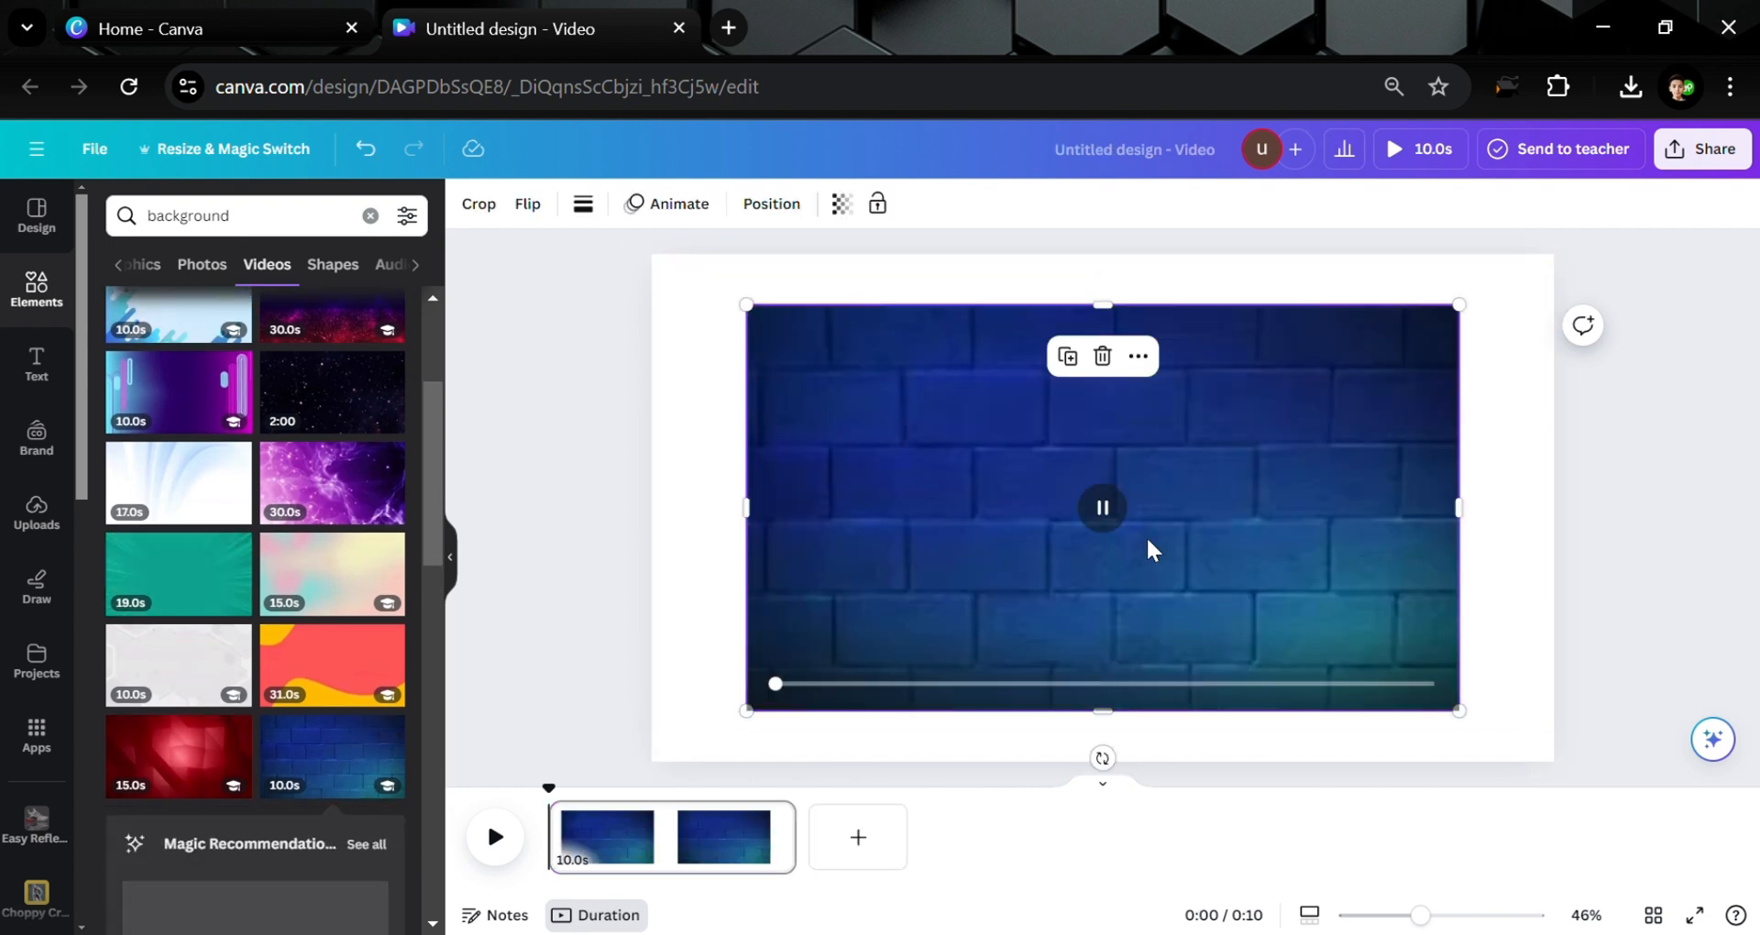
left_click(1138, 356)
left_click(1249, 830)
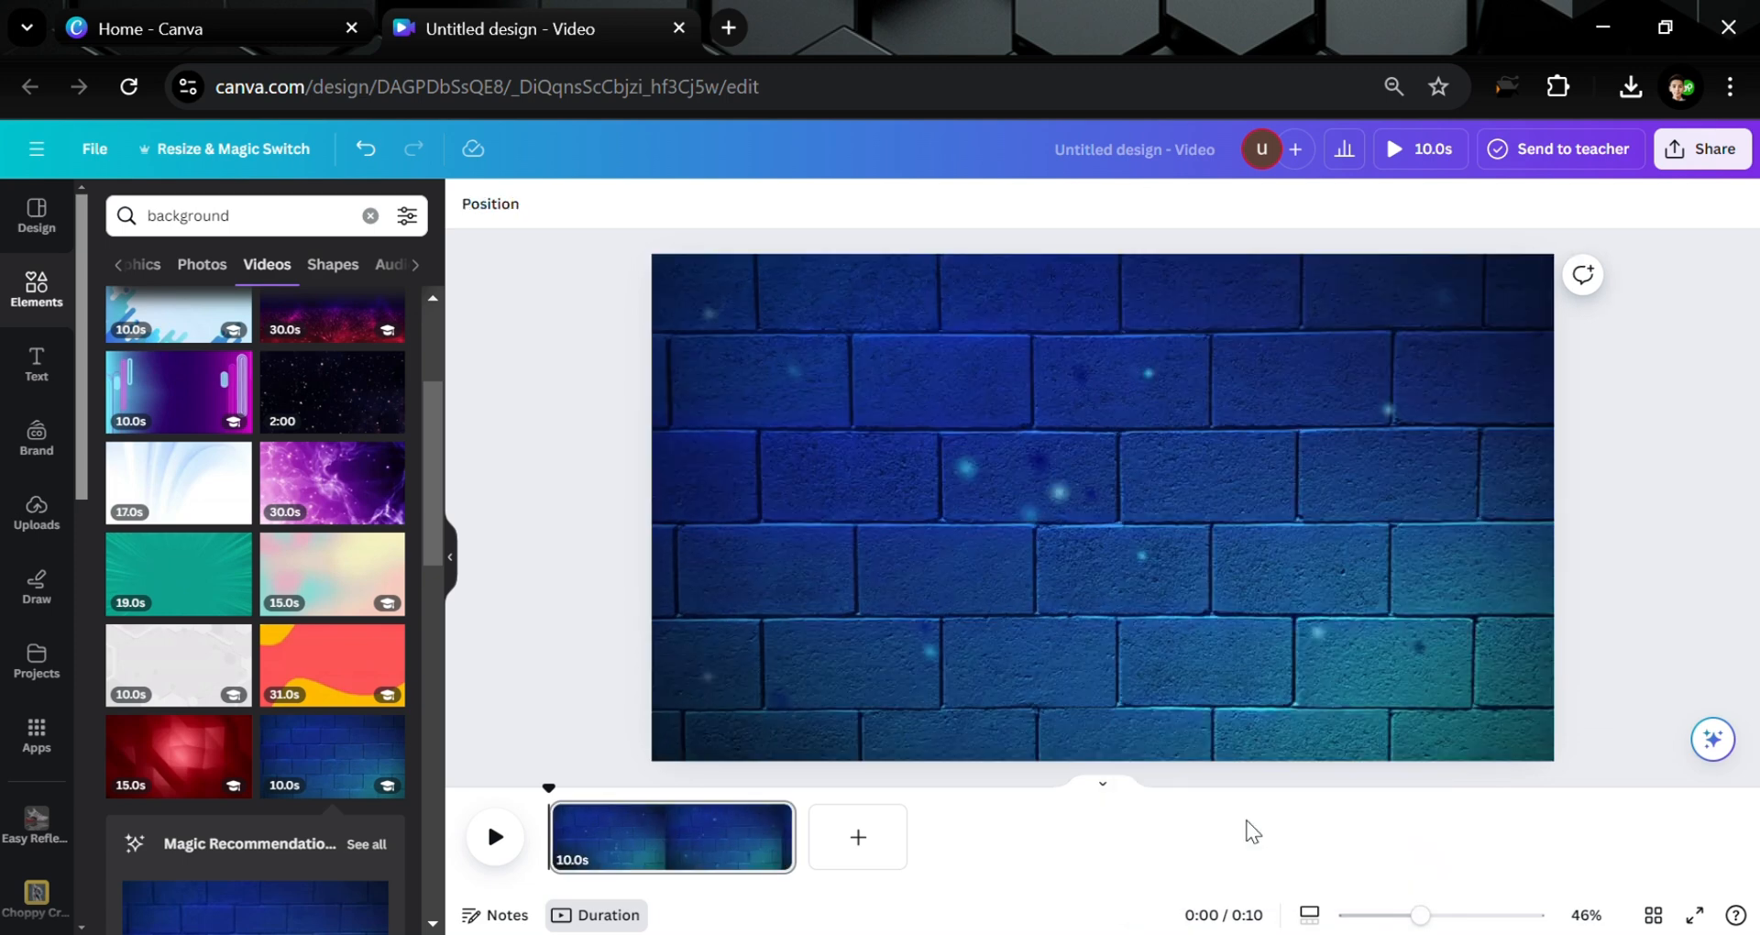
Find and launch the Emoji app from the Apps panel
left_click(960, 642)
left_click(597, 554)
left_click(12, 385)
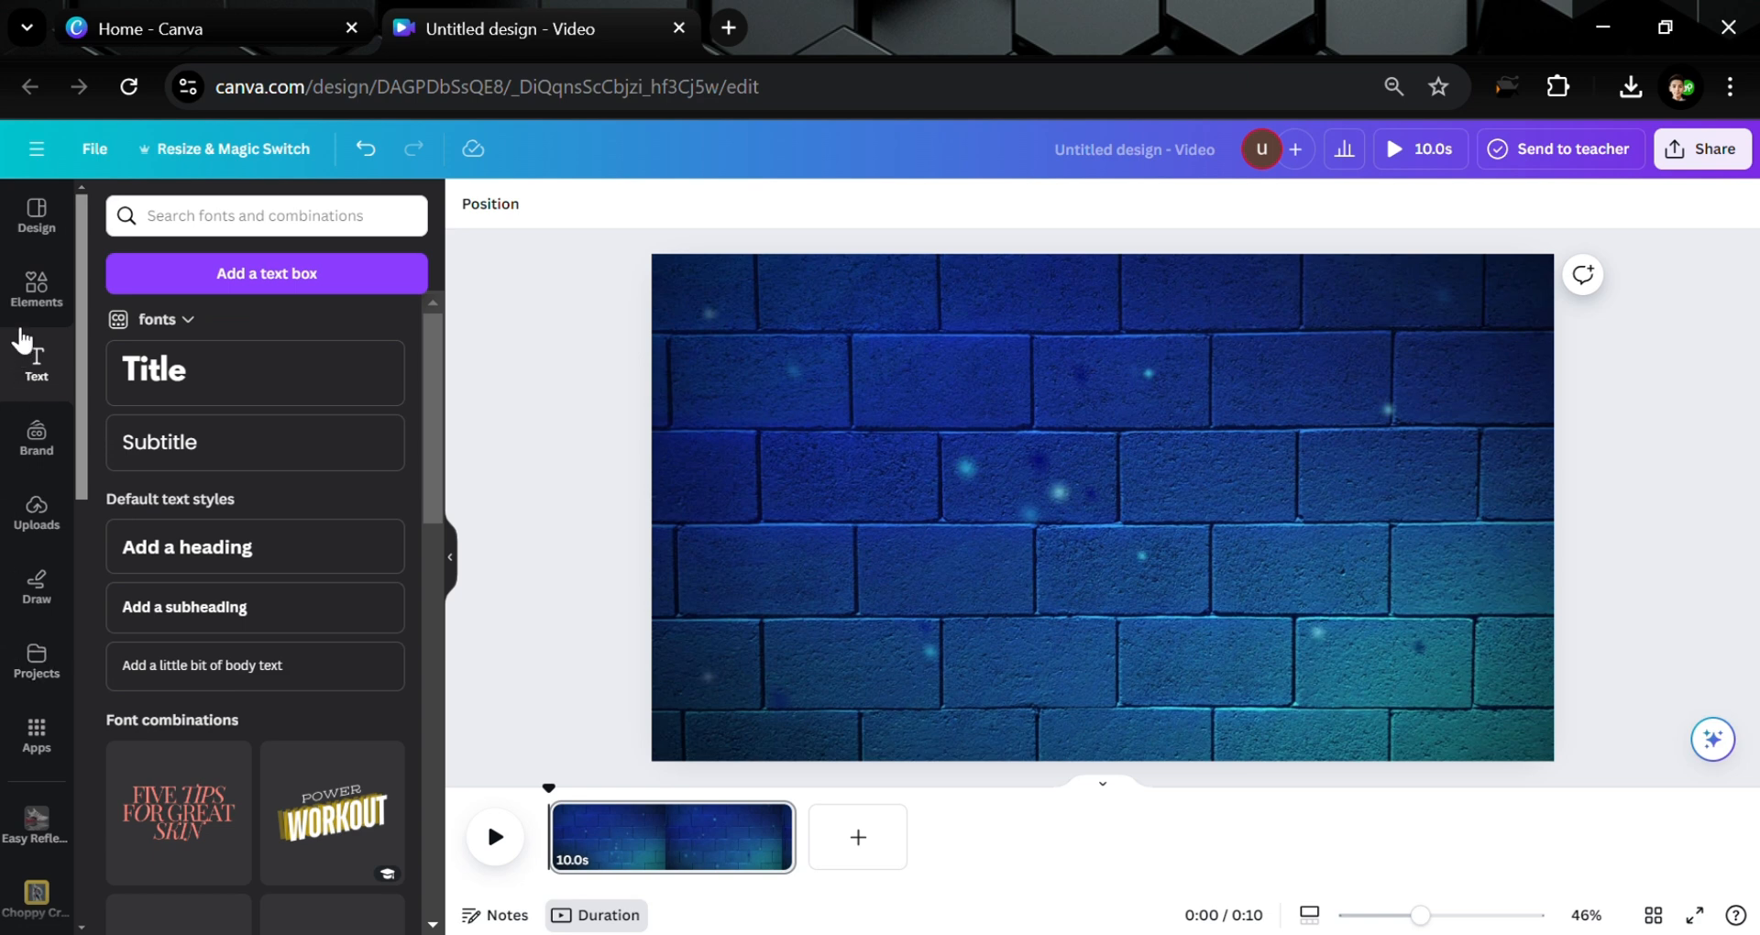
left_click(30, 729)
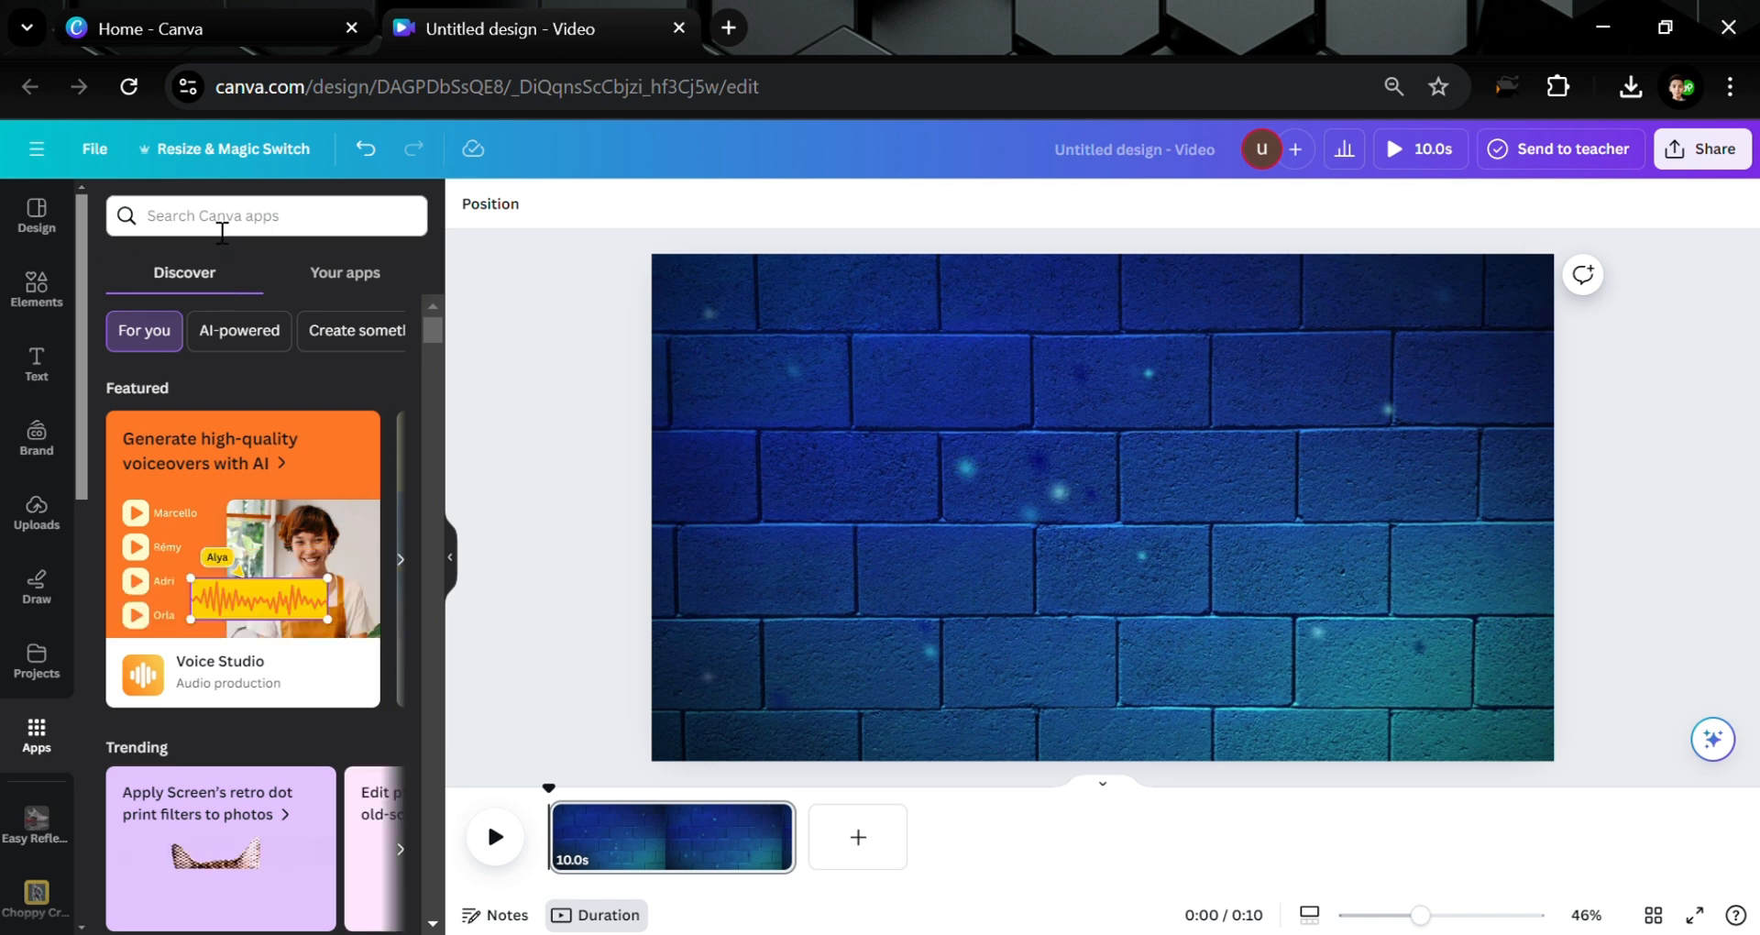
left_click(222, 222)
type("emoji")
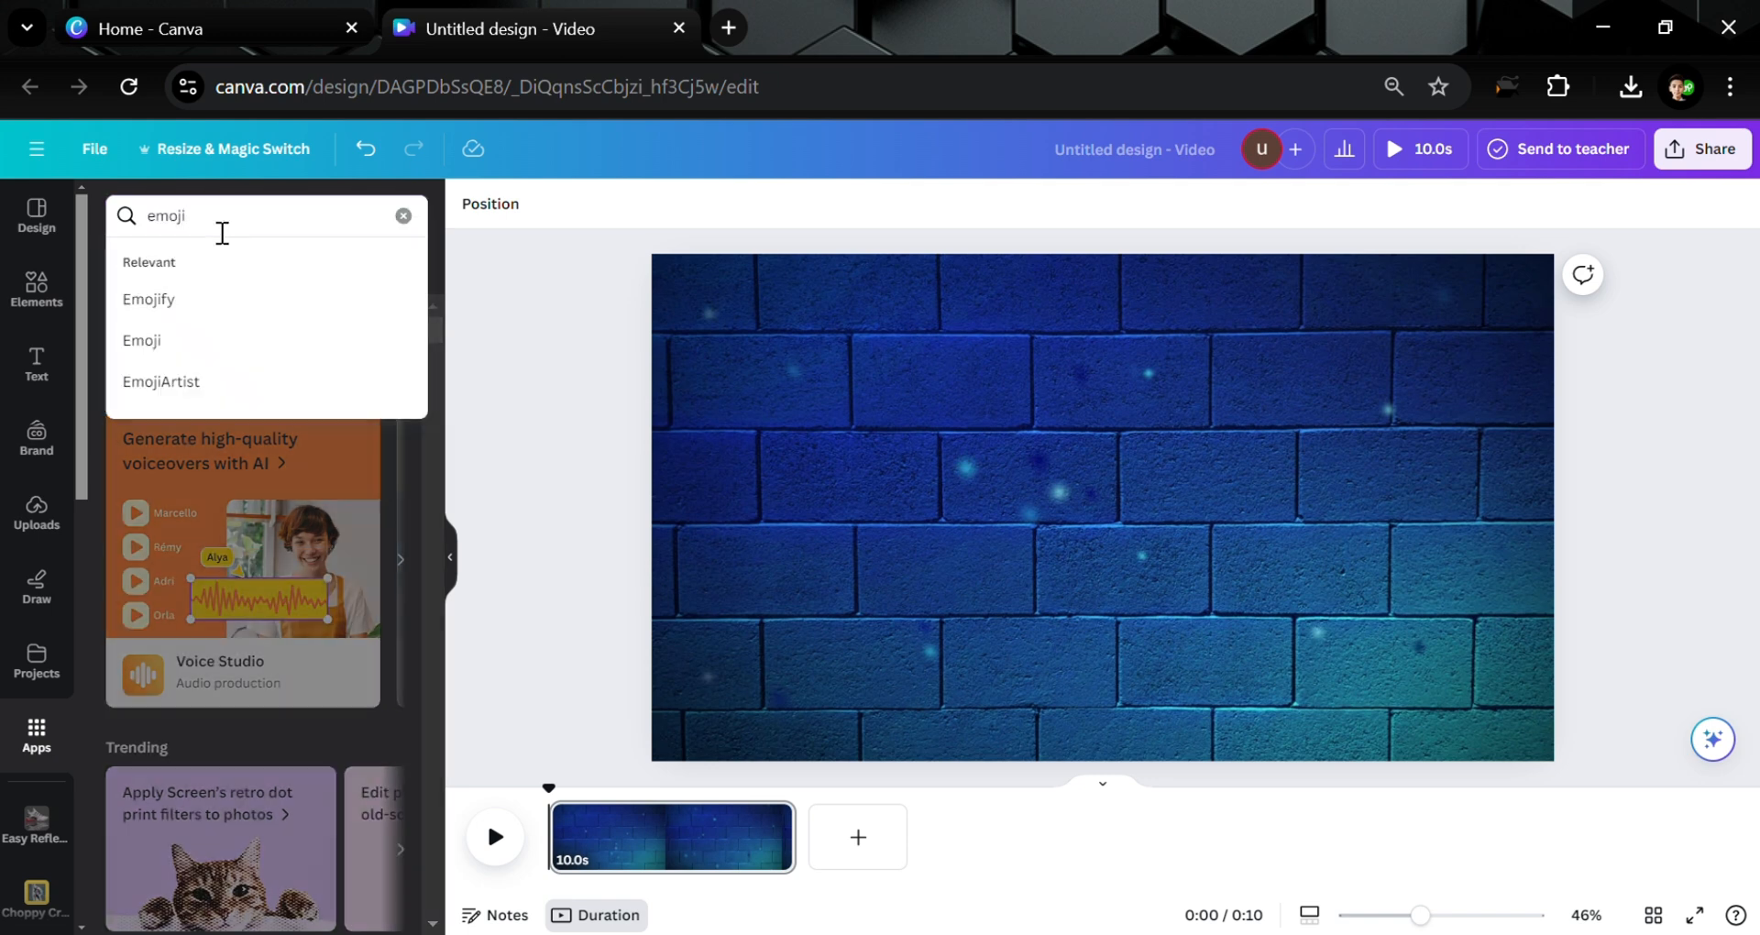
left_click(138, 345)
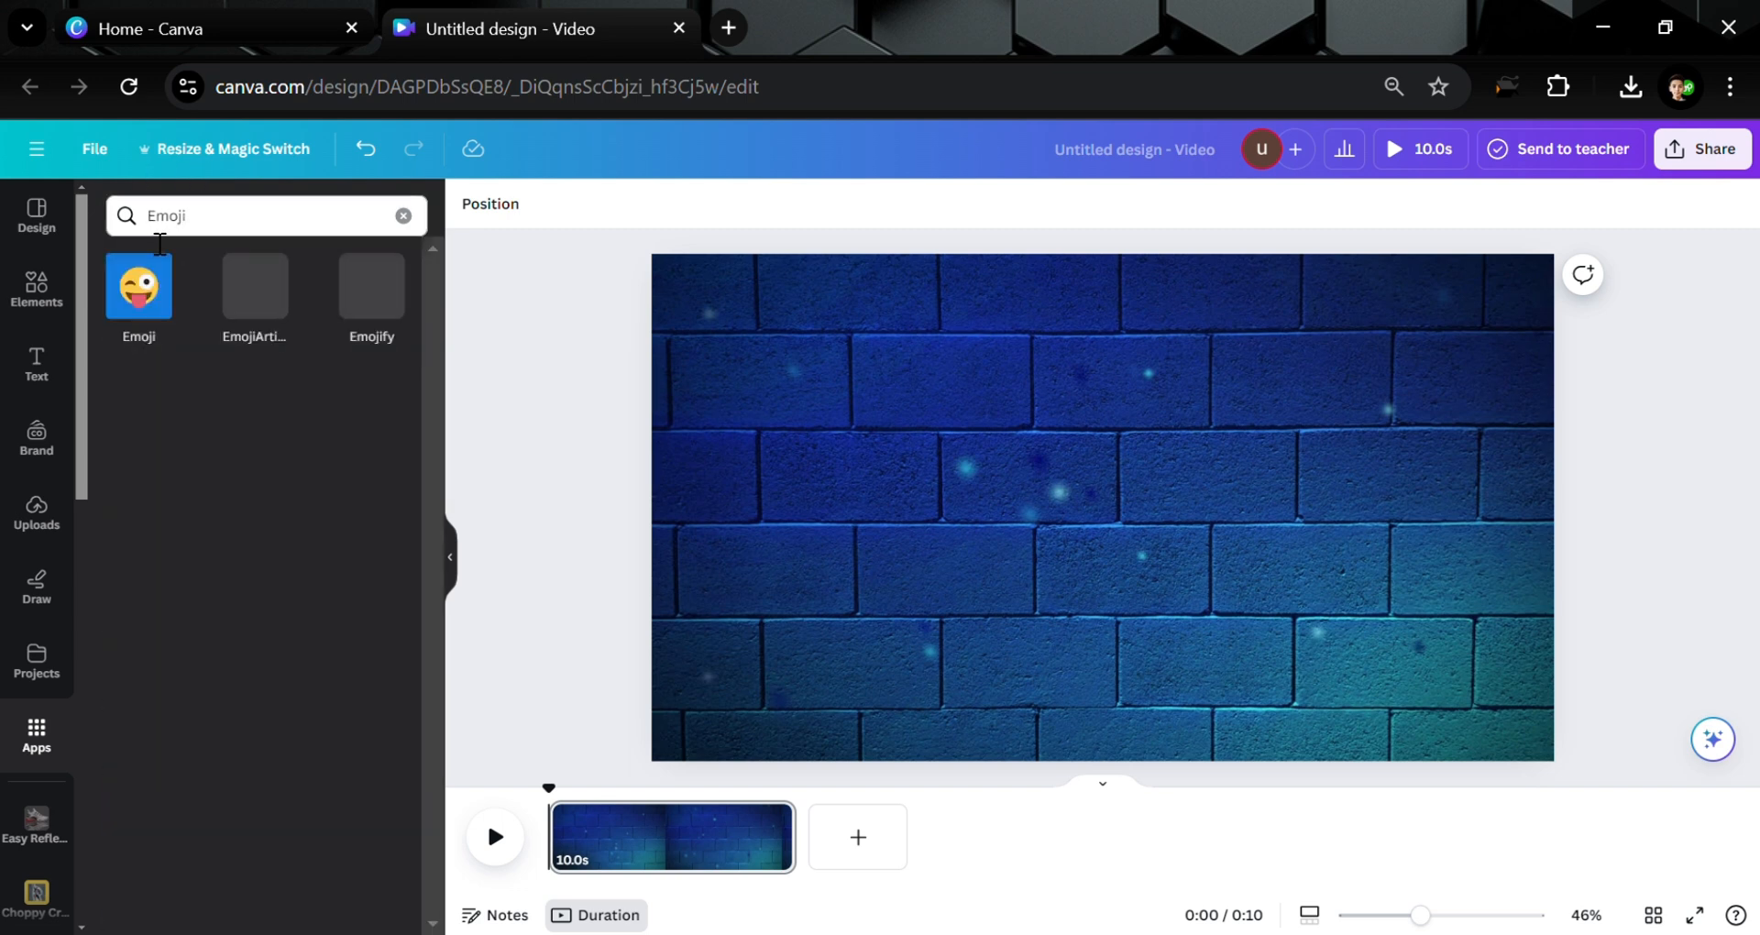
left_click(147, 298)
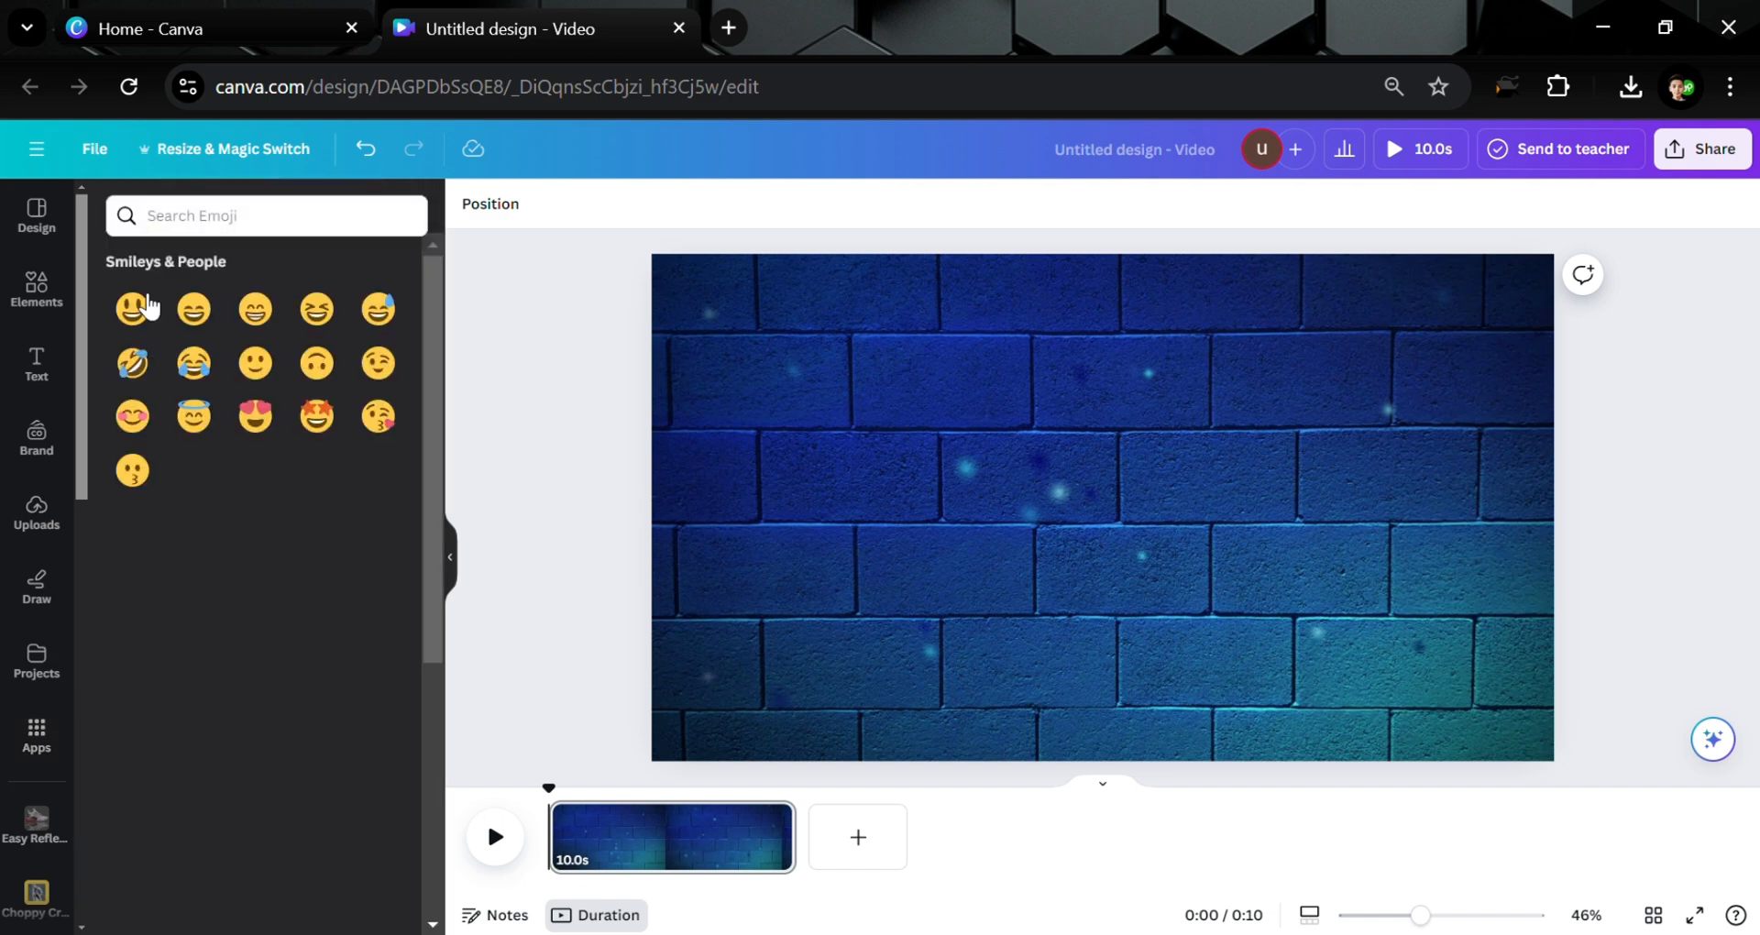
Add the red O emoji from an 'o' search, move it left and shrink it
left_click(289, 214)
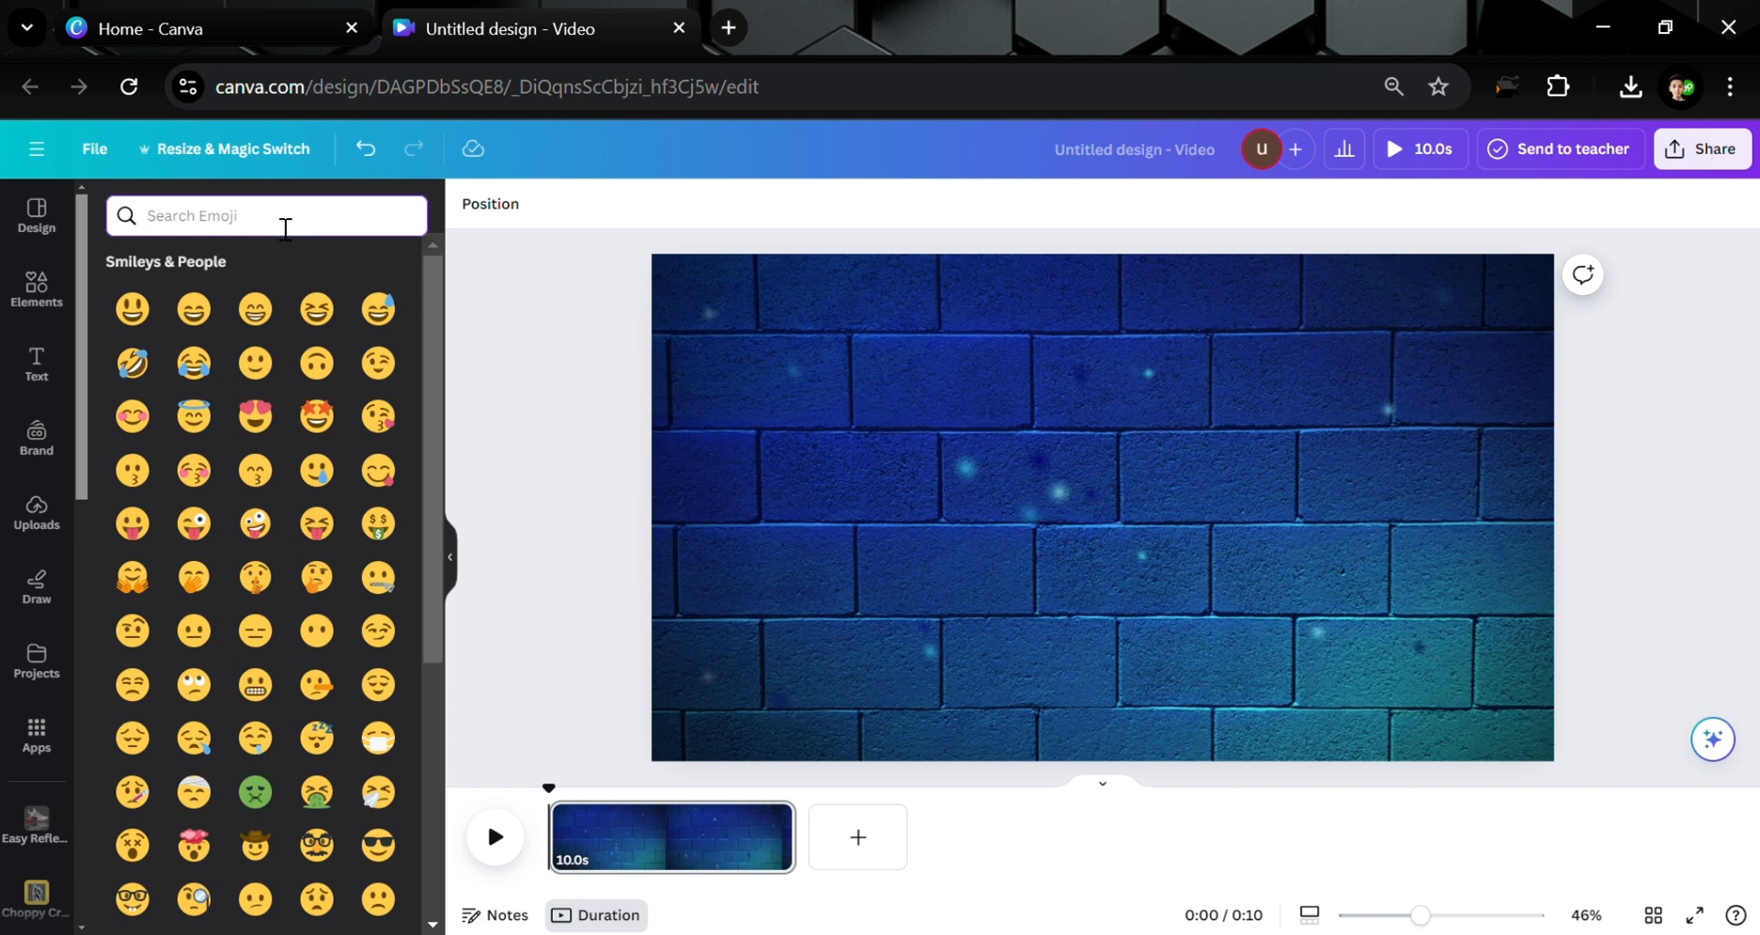
type("o")
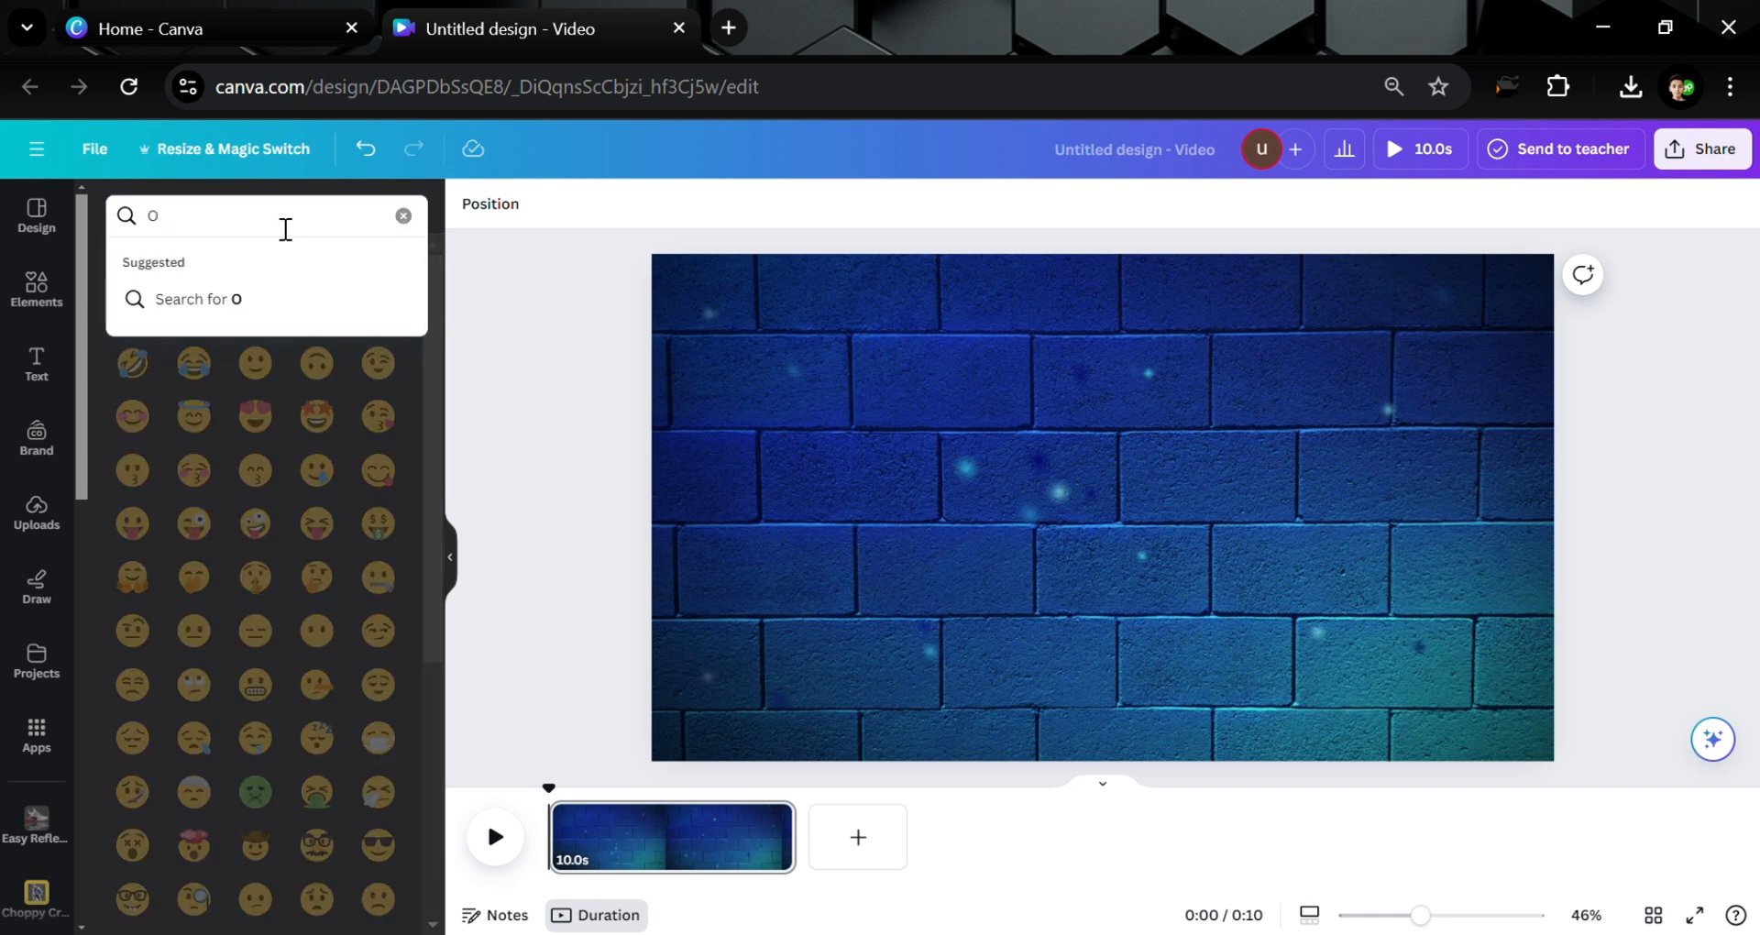
key("Return")
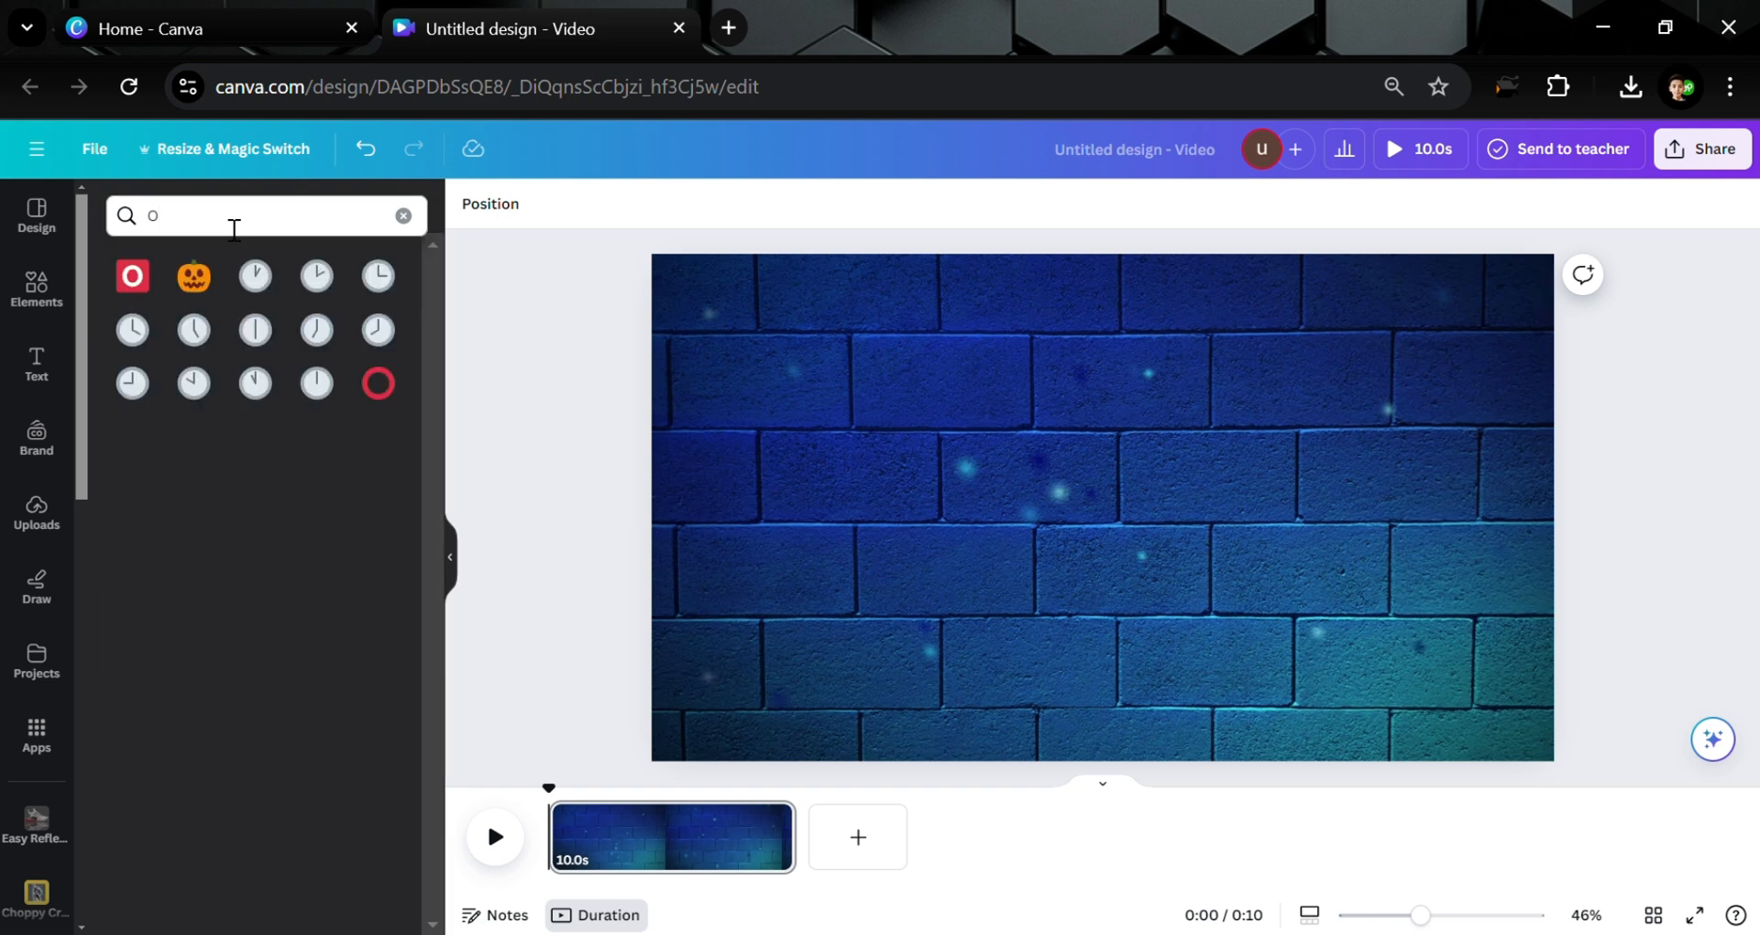
left_click(140, 289)
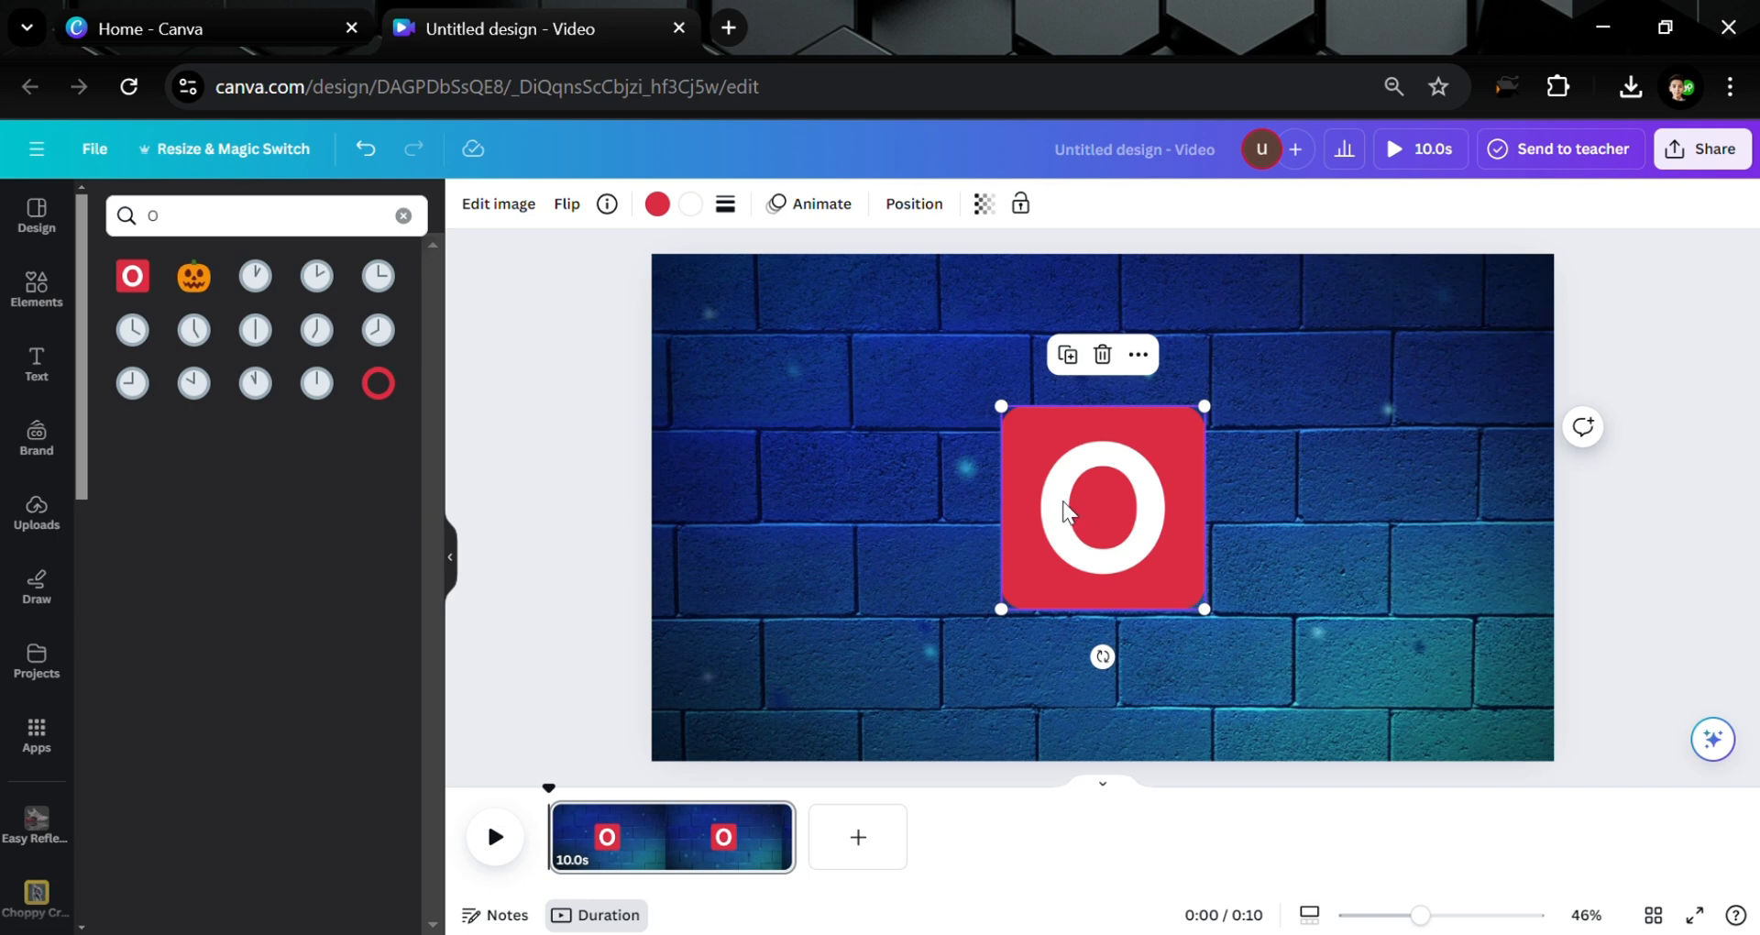
left_click_drag(1063, 511, 835, 518)
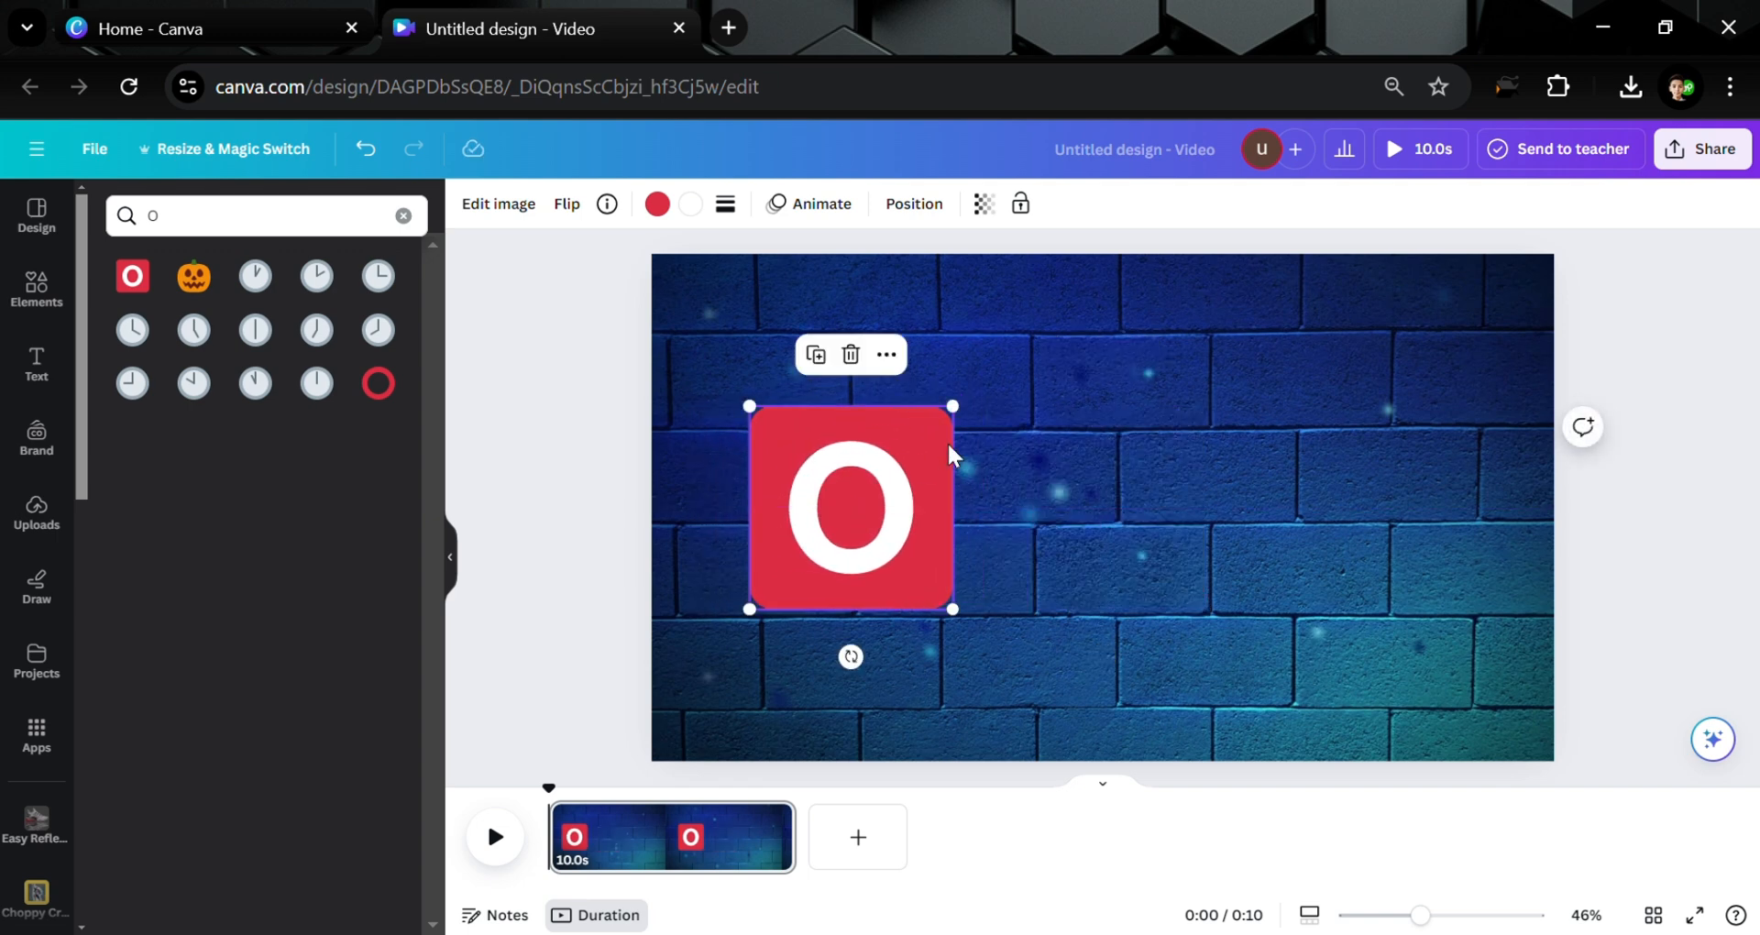
left_click_drag(973, 417, 953, 461)
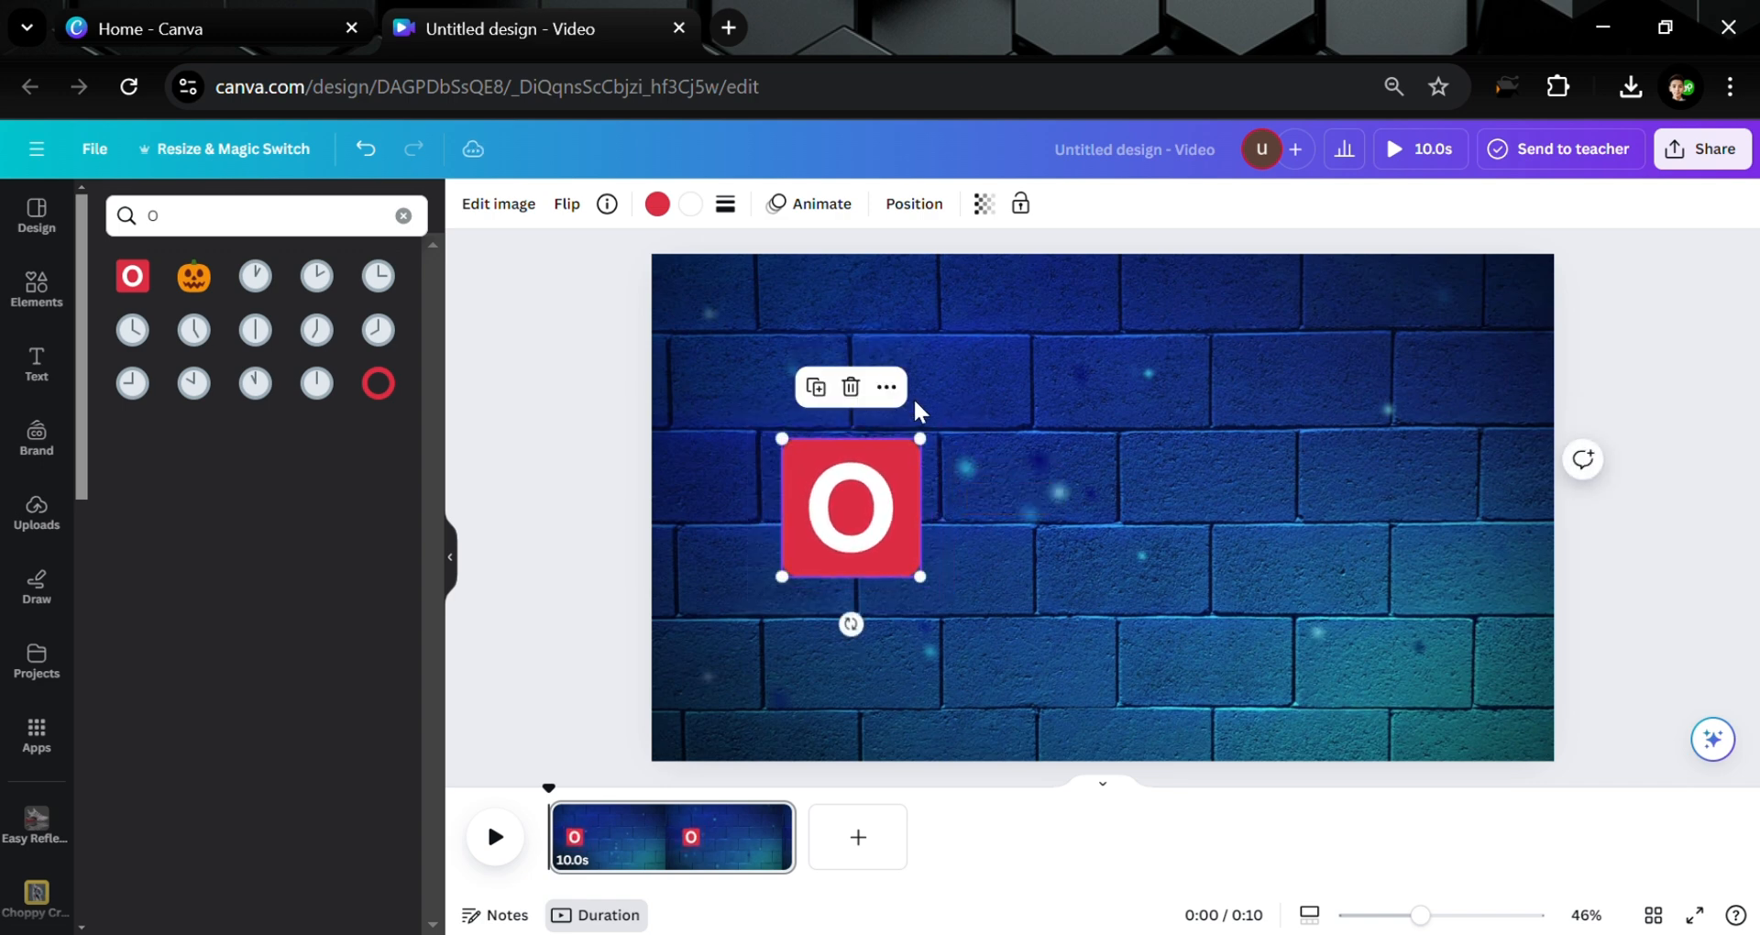
left_click(995, 278)
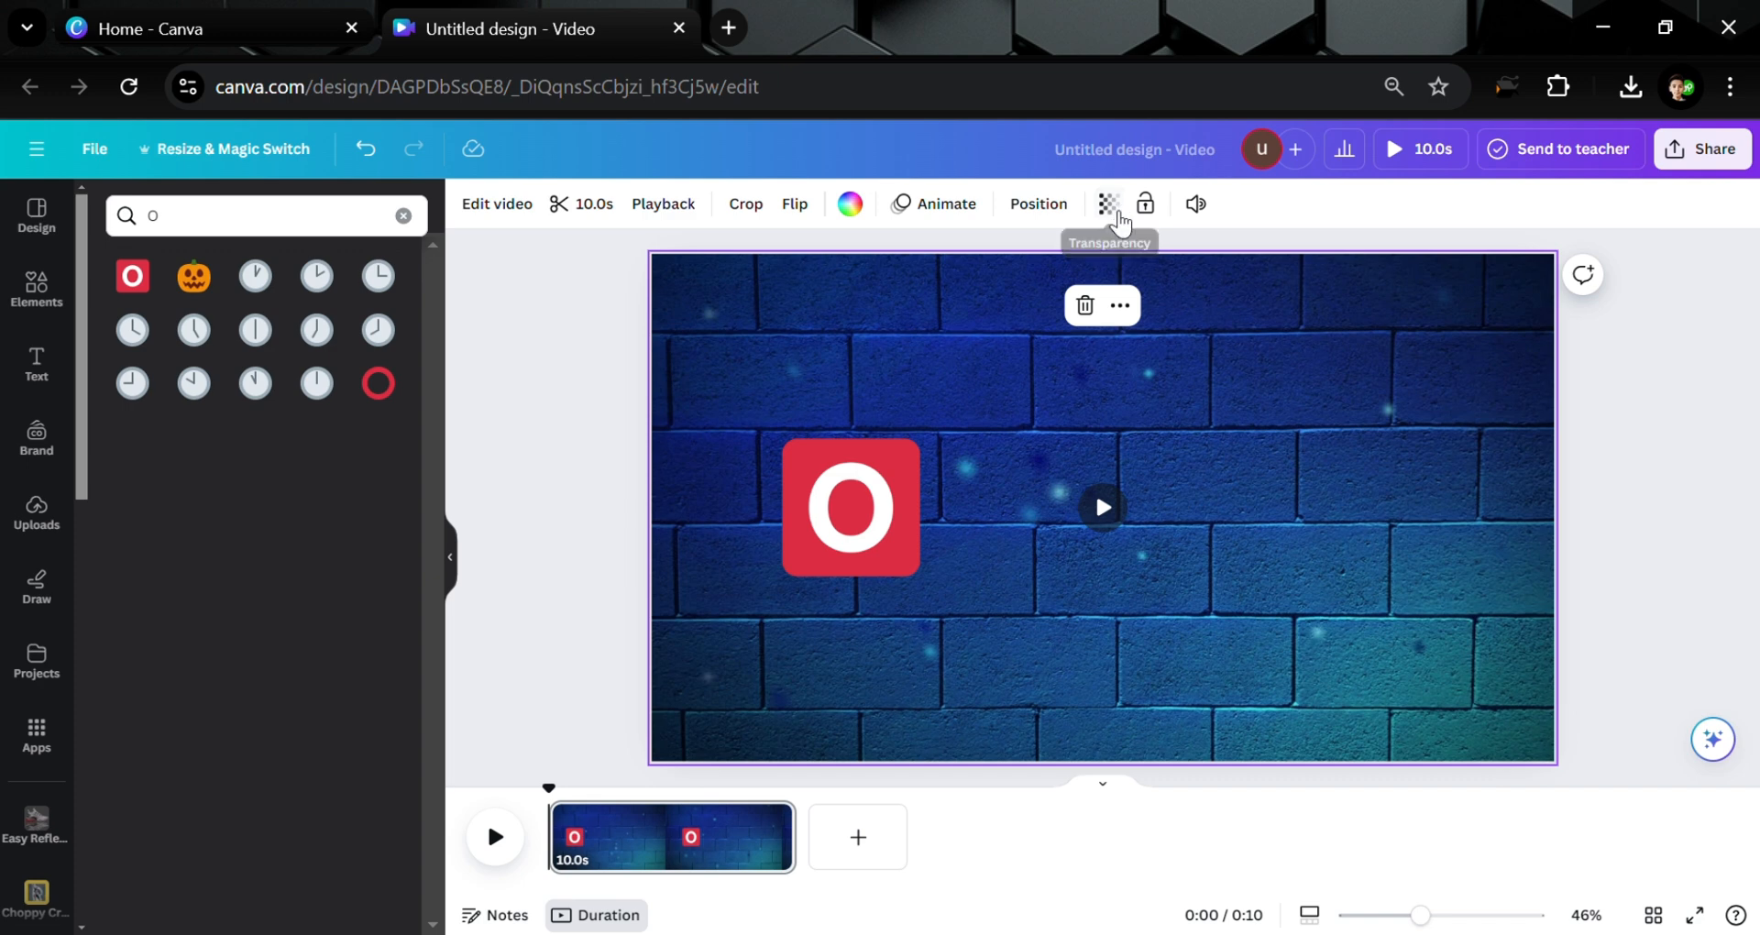
Set the background video to 44 transparency with a dark navy gradient tint, then nudge the O
left_click(1109, 203)
left_click_drag(1045, 289, 977, 291)
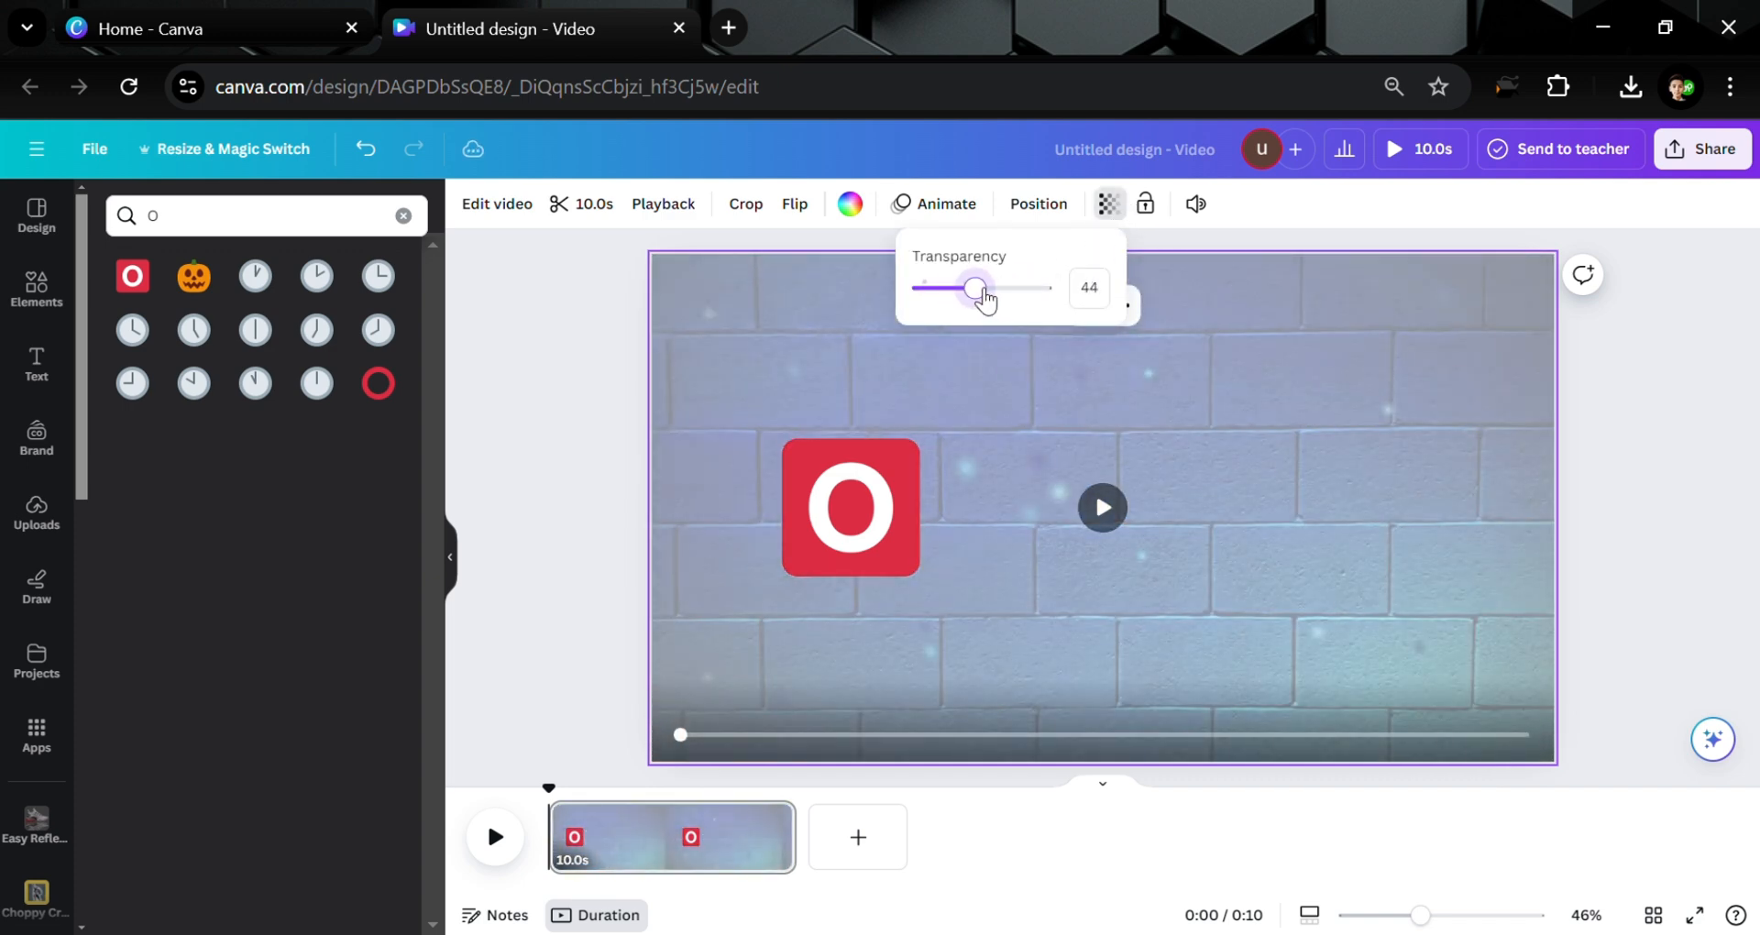
left_click(853, 206)
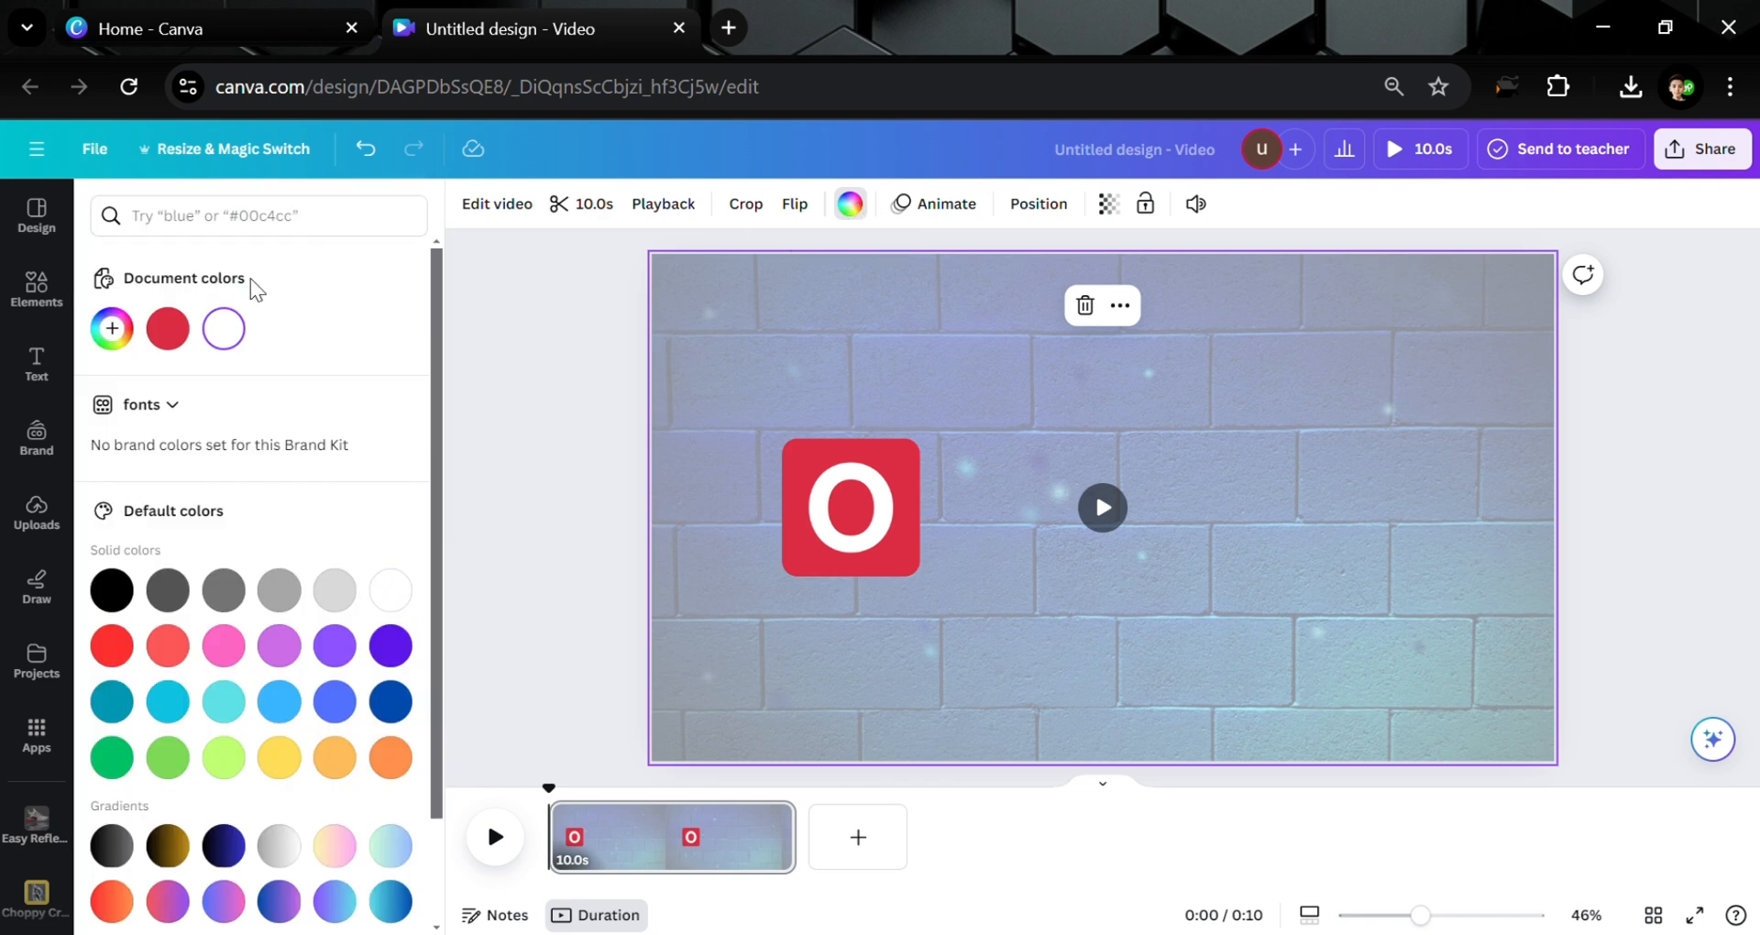
left_click(167, 328)
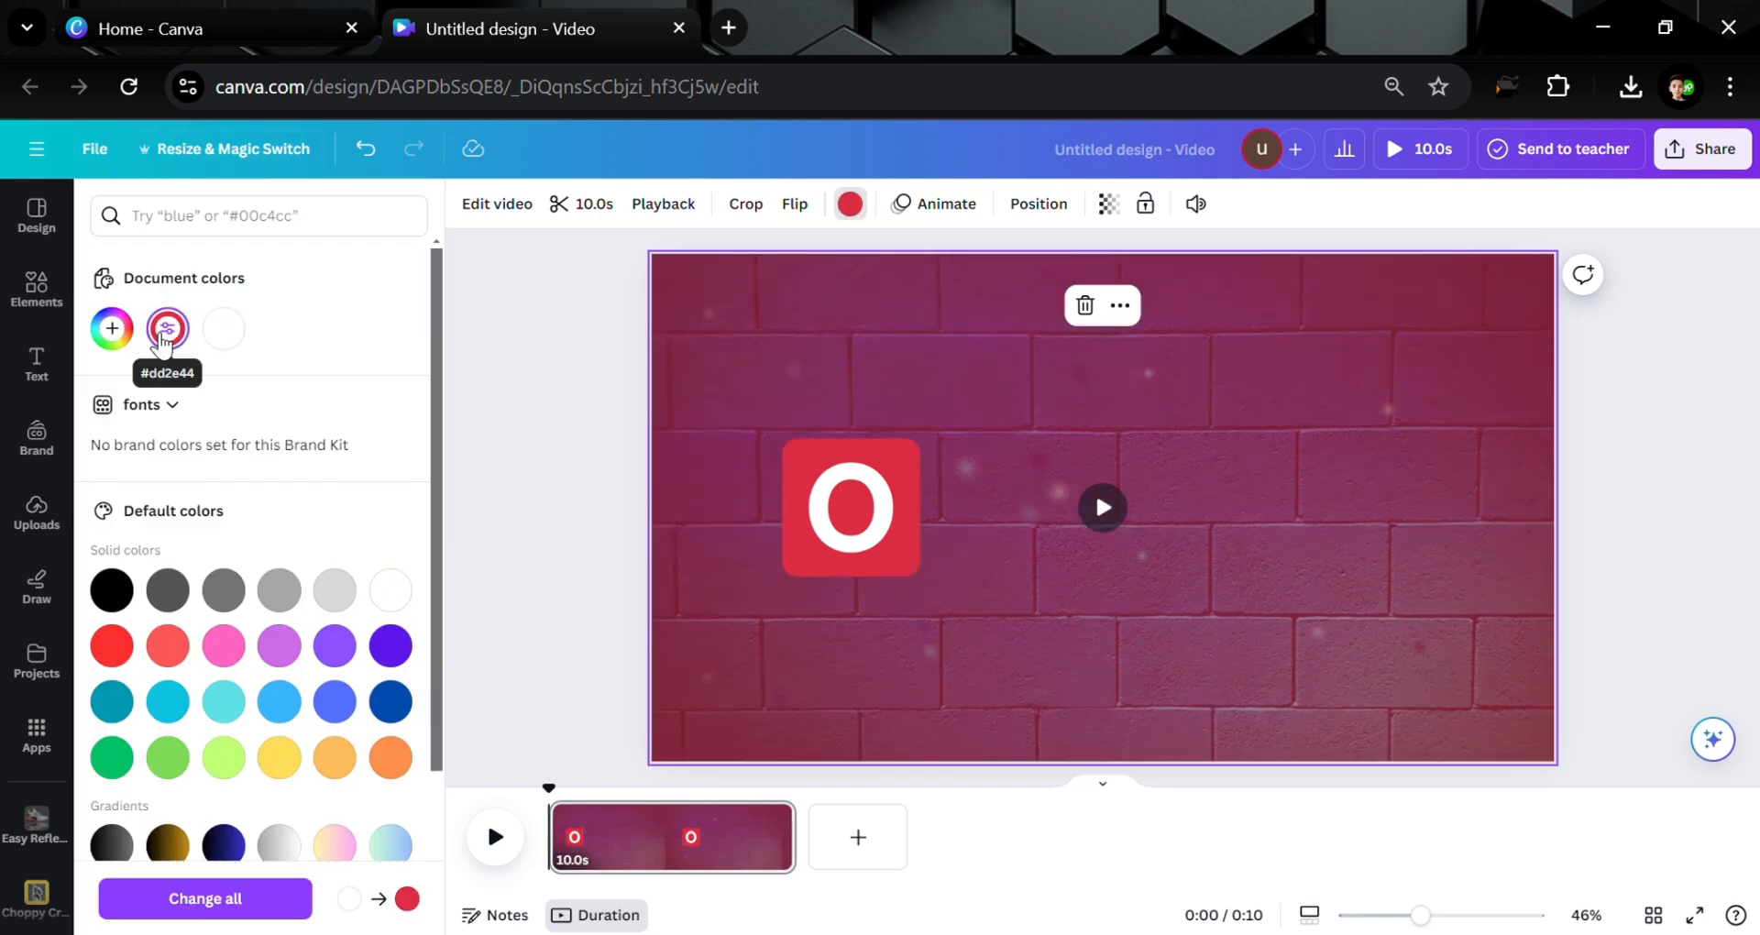
left_click(279, 645)
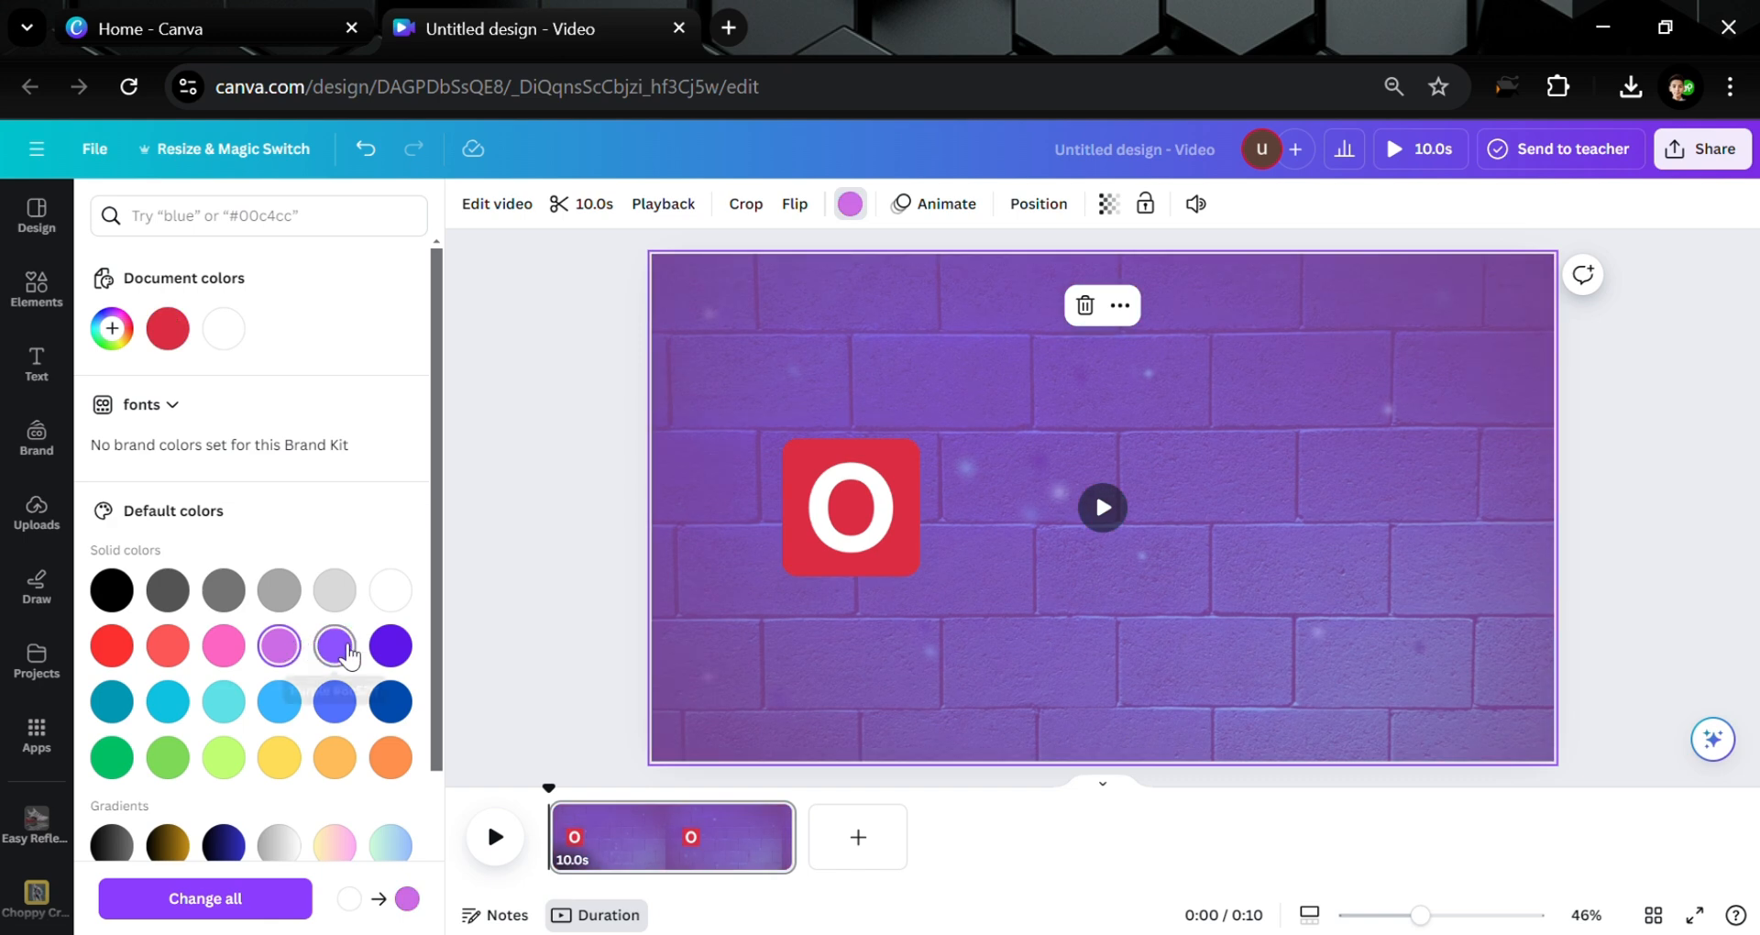
left_click(346, 652)
left_click(390, 645)
scroll(409, 657, "down", 2)
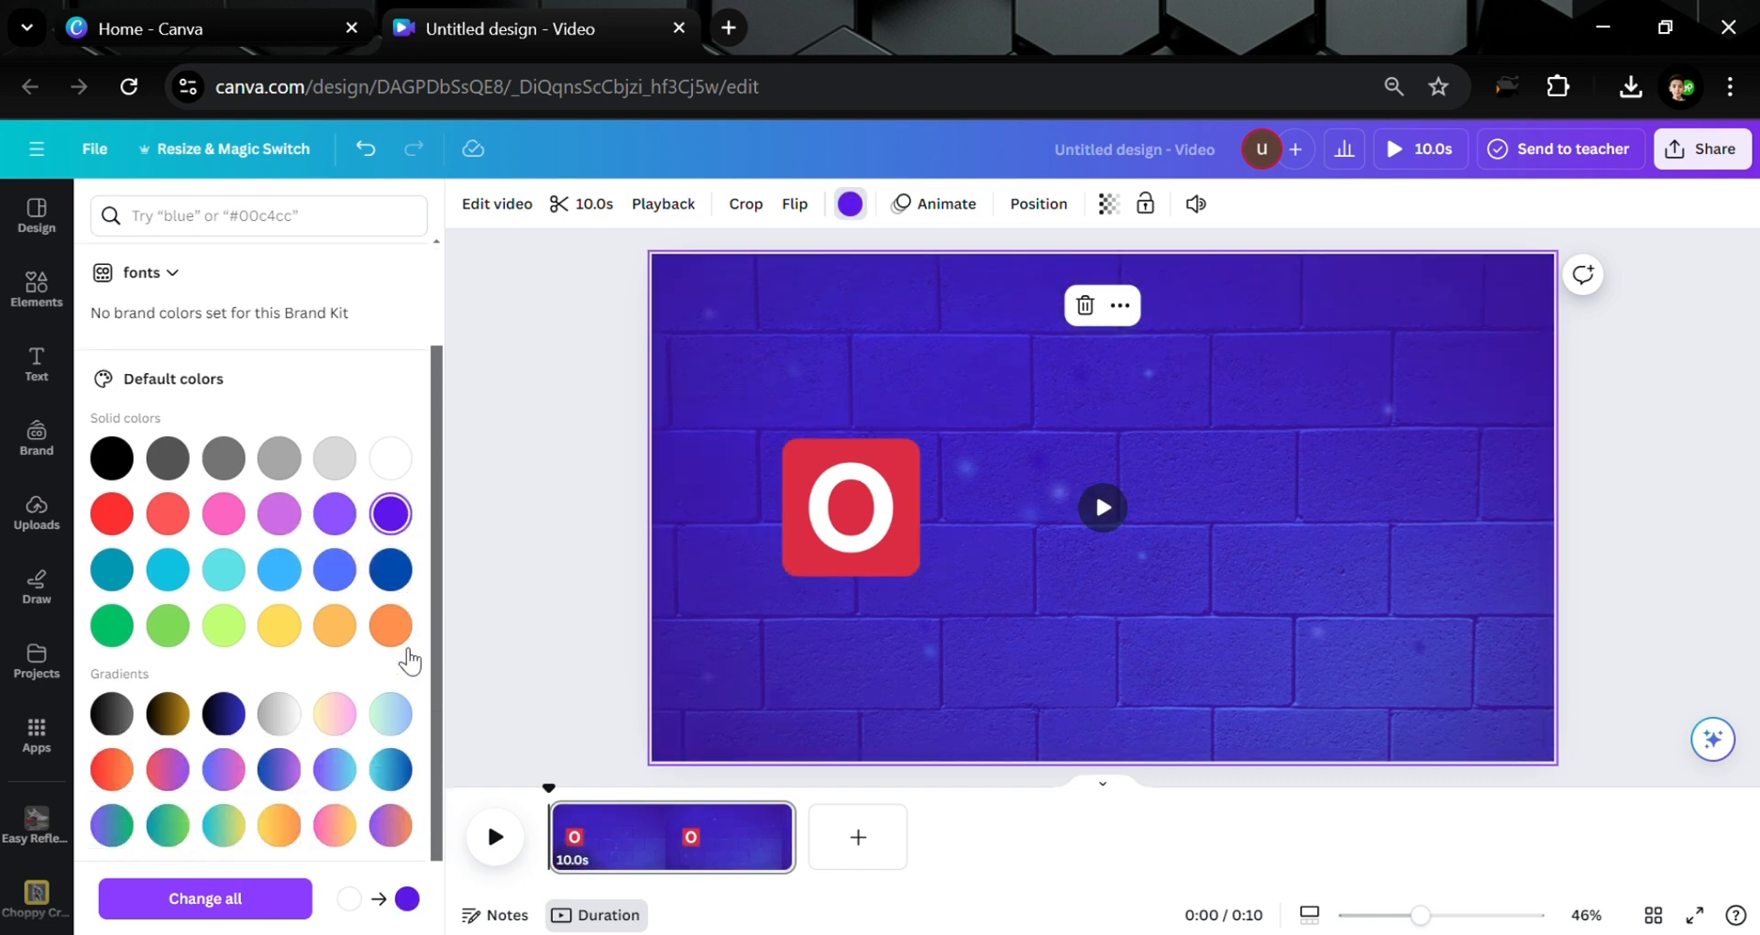
left_click(226, 647)
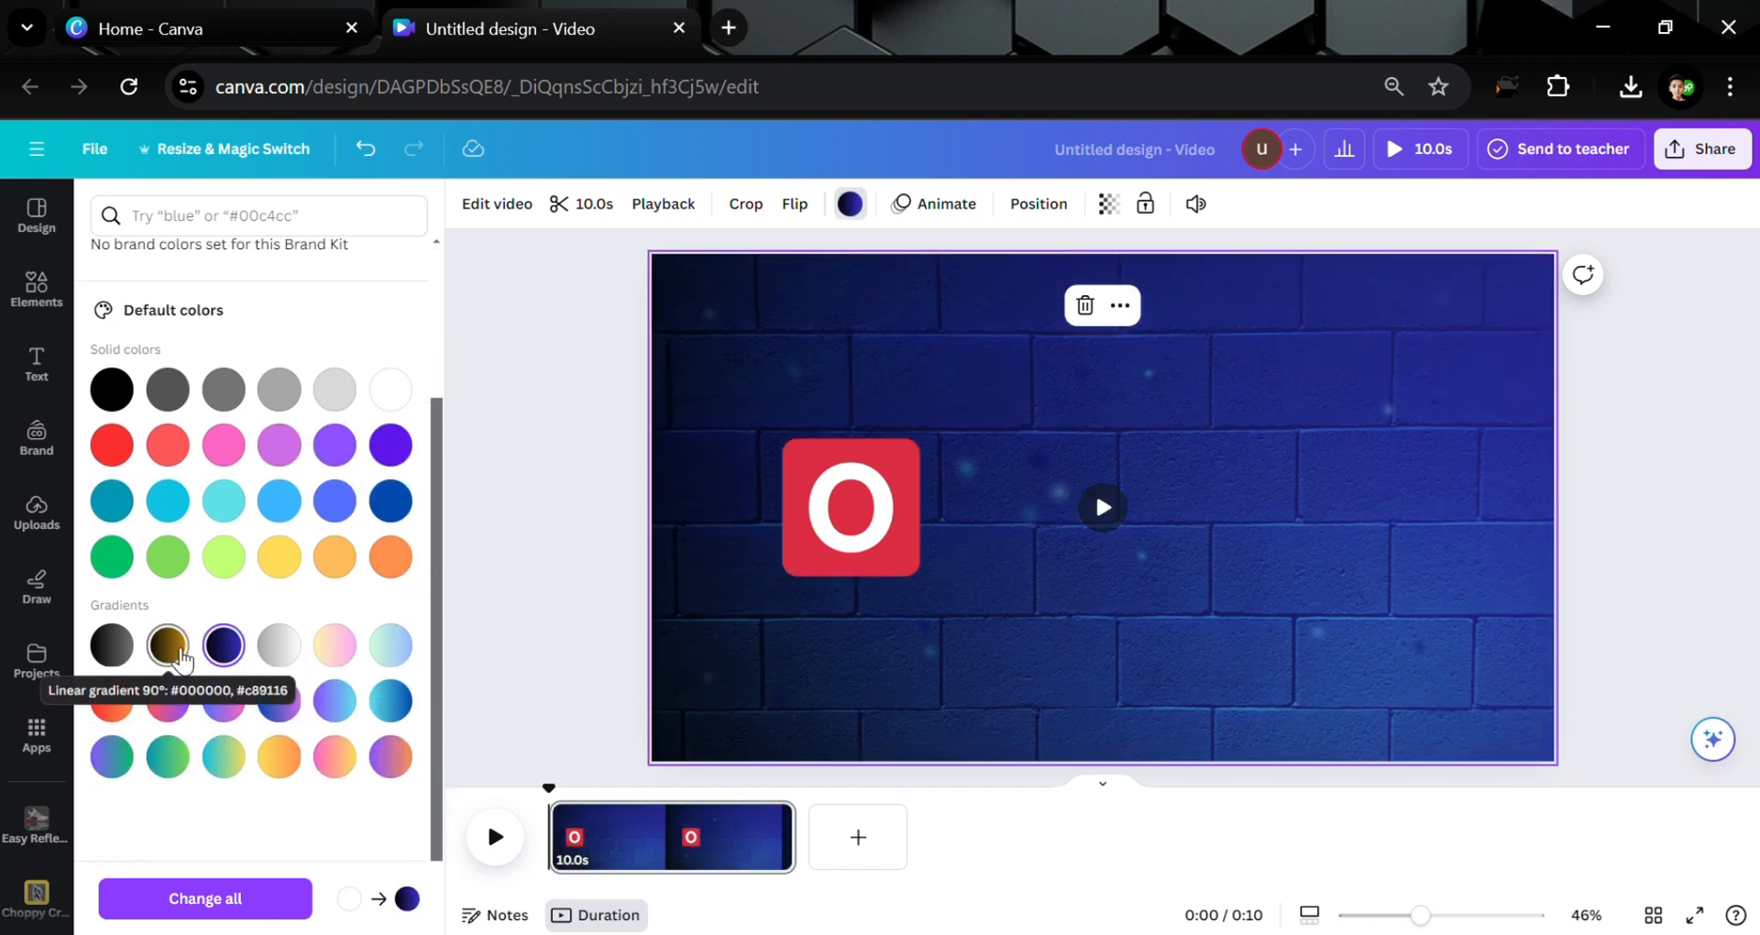
left_click(631, 459)
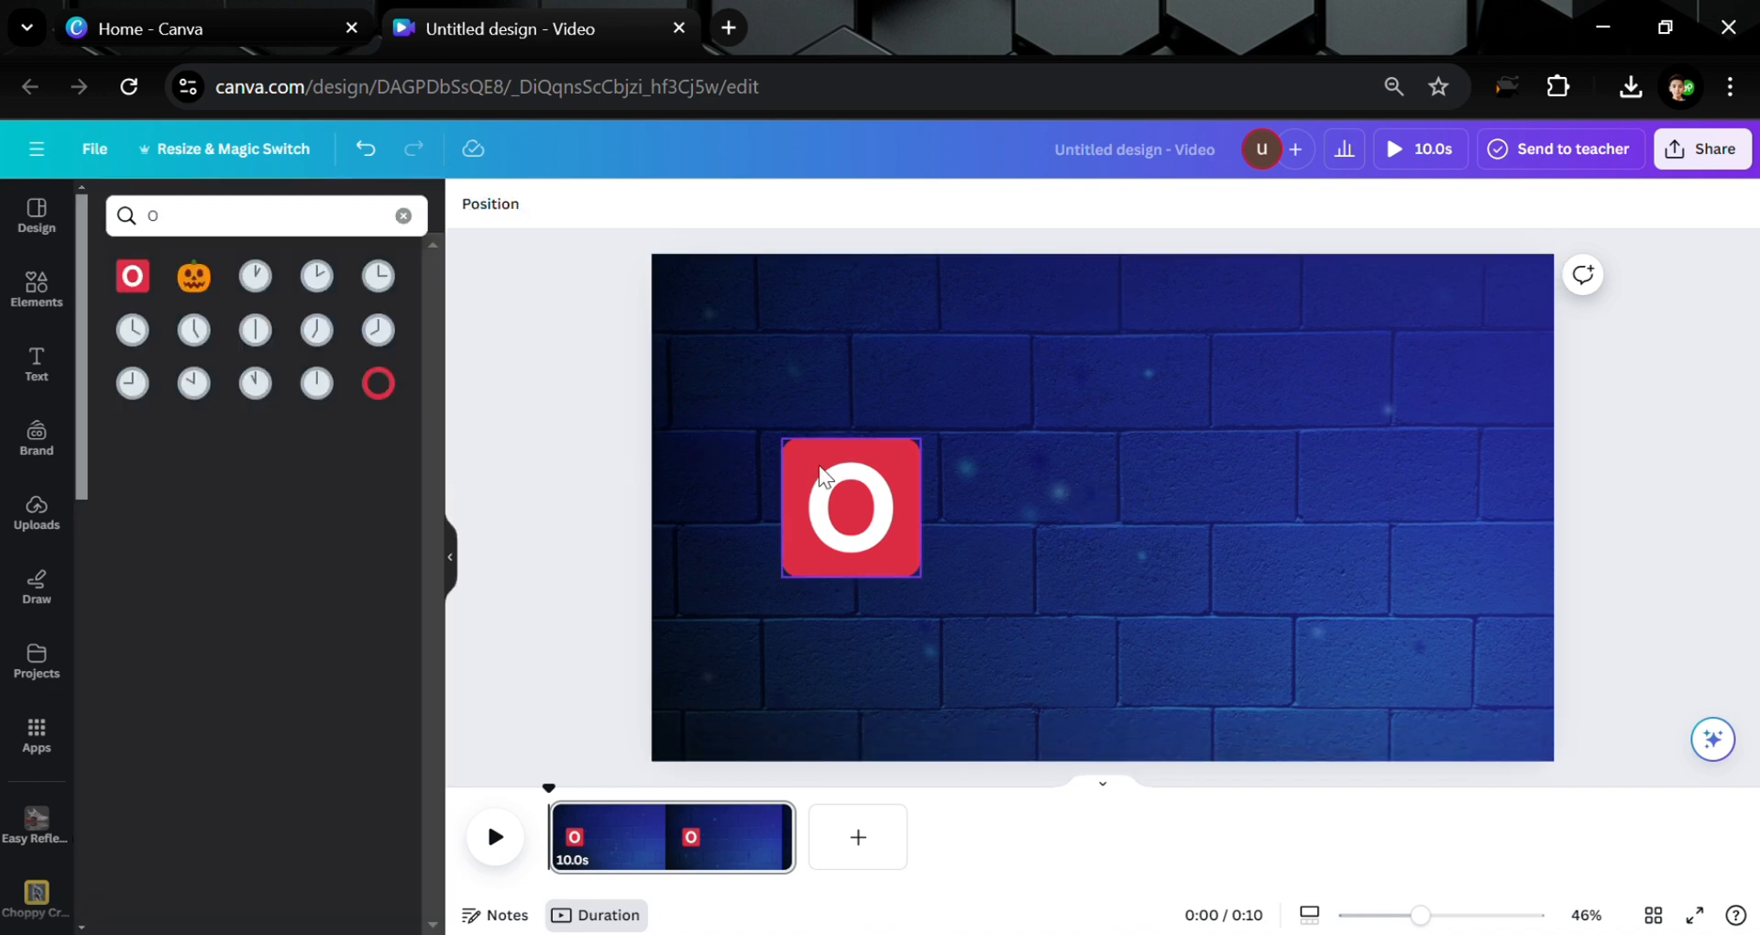
mouse_move(832, 481)
left_mouse_down()
mouse_move(826, 456)
mouse_move(841, 471)
left_mouse_up()
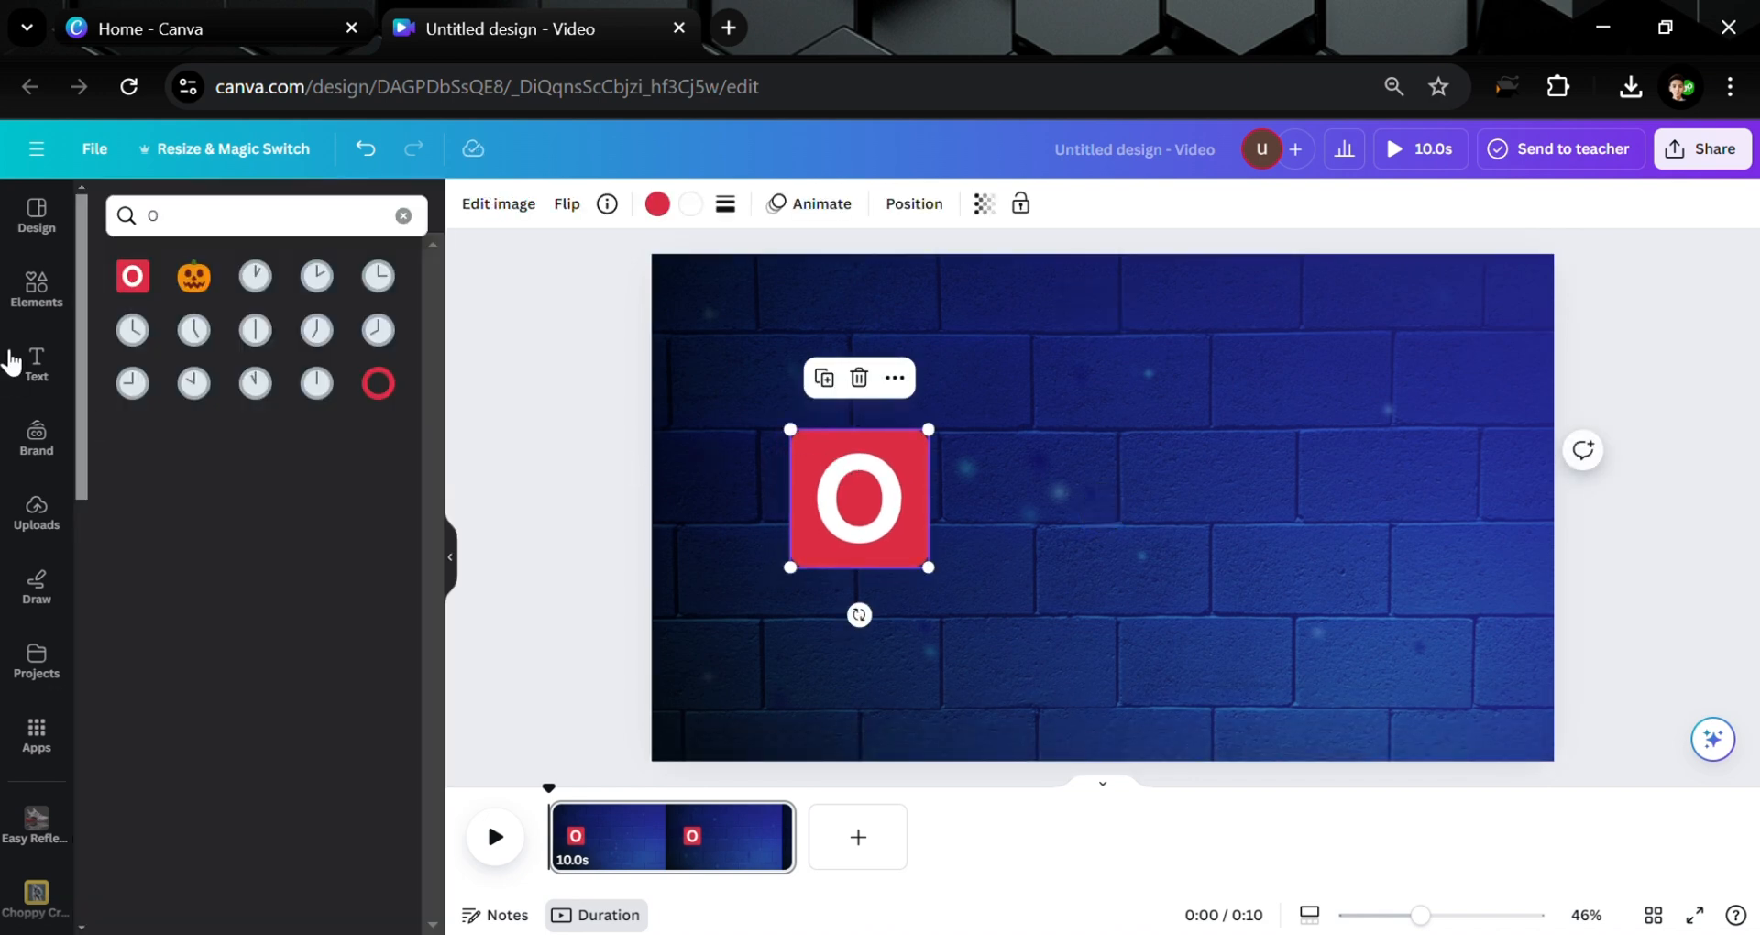
Add a bold plus graphic from a 'Plus' search, shrink it, and move the O beside it
left_click(16, 312)
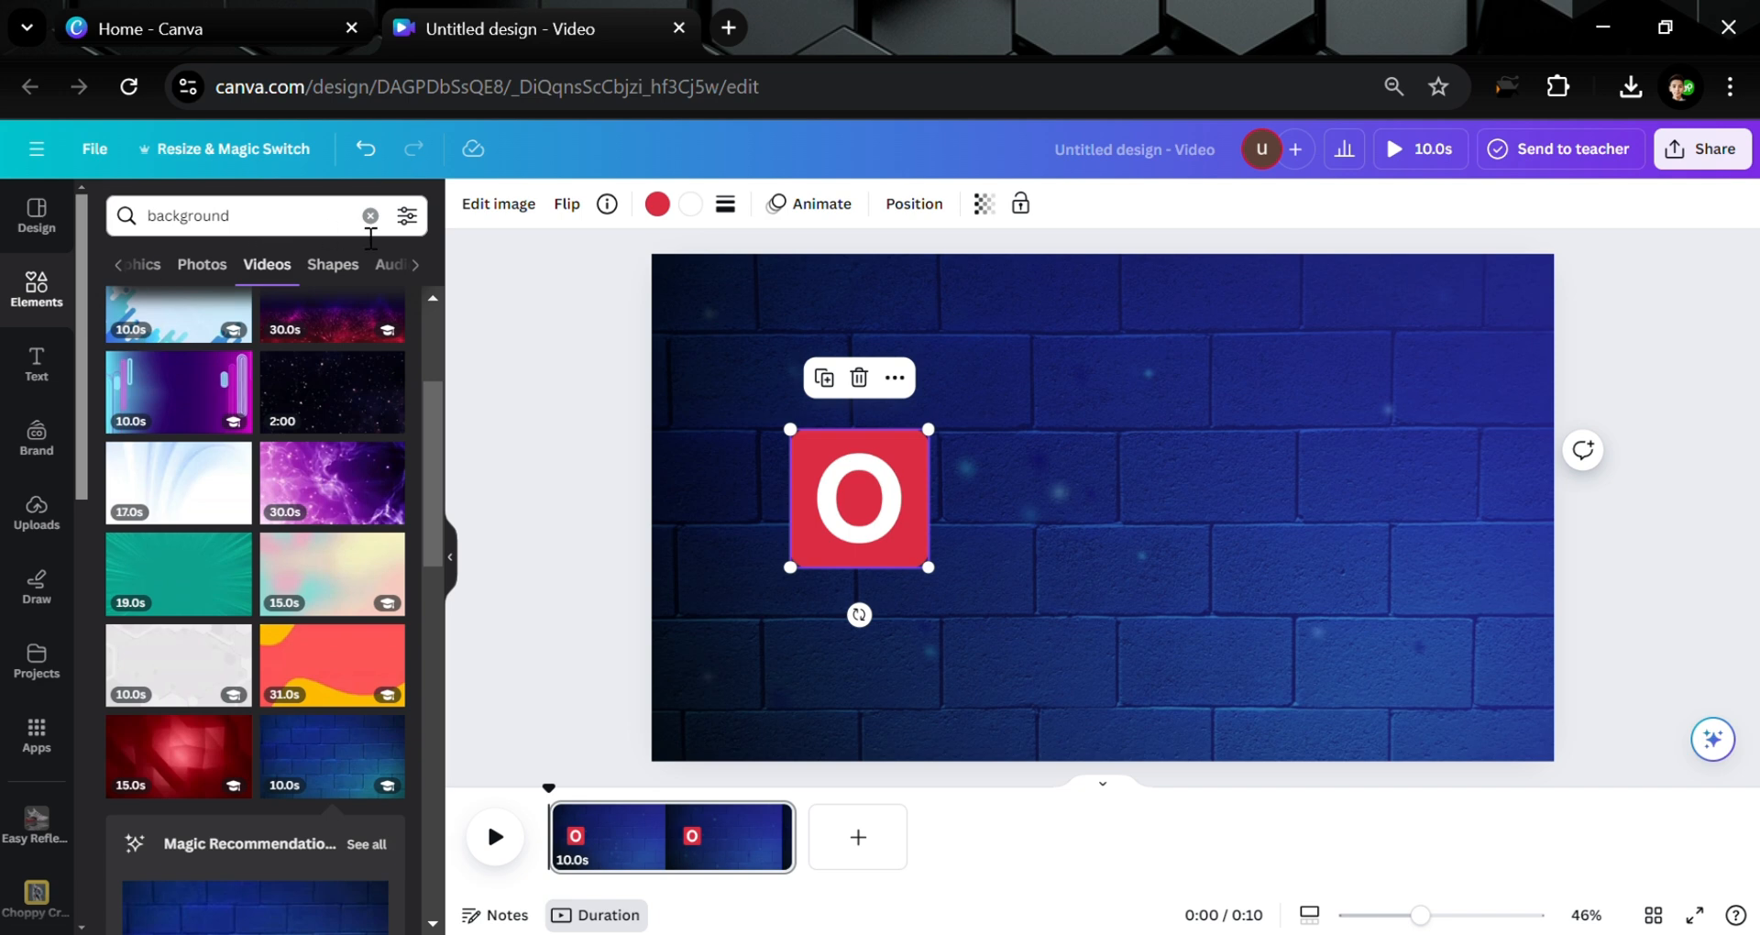
left_click(370, 216)
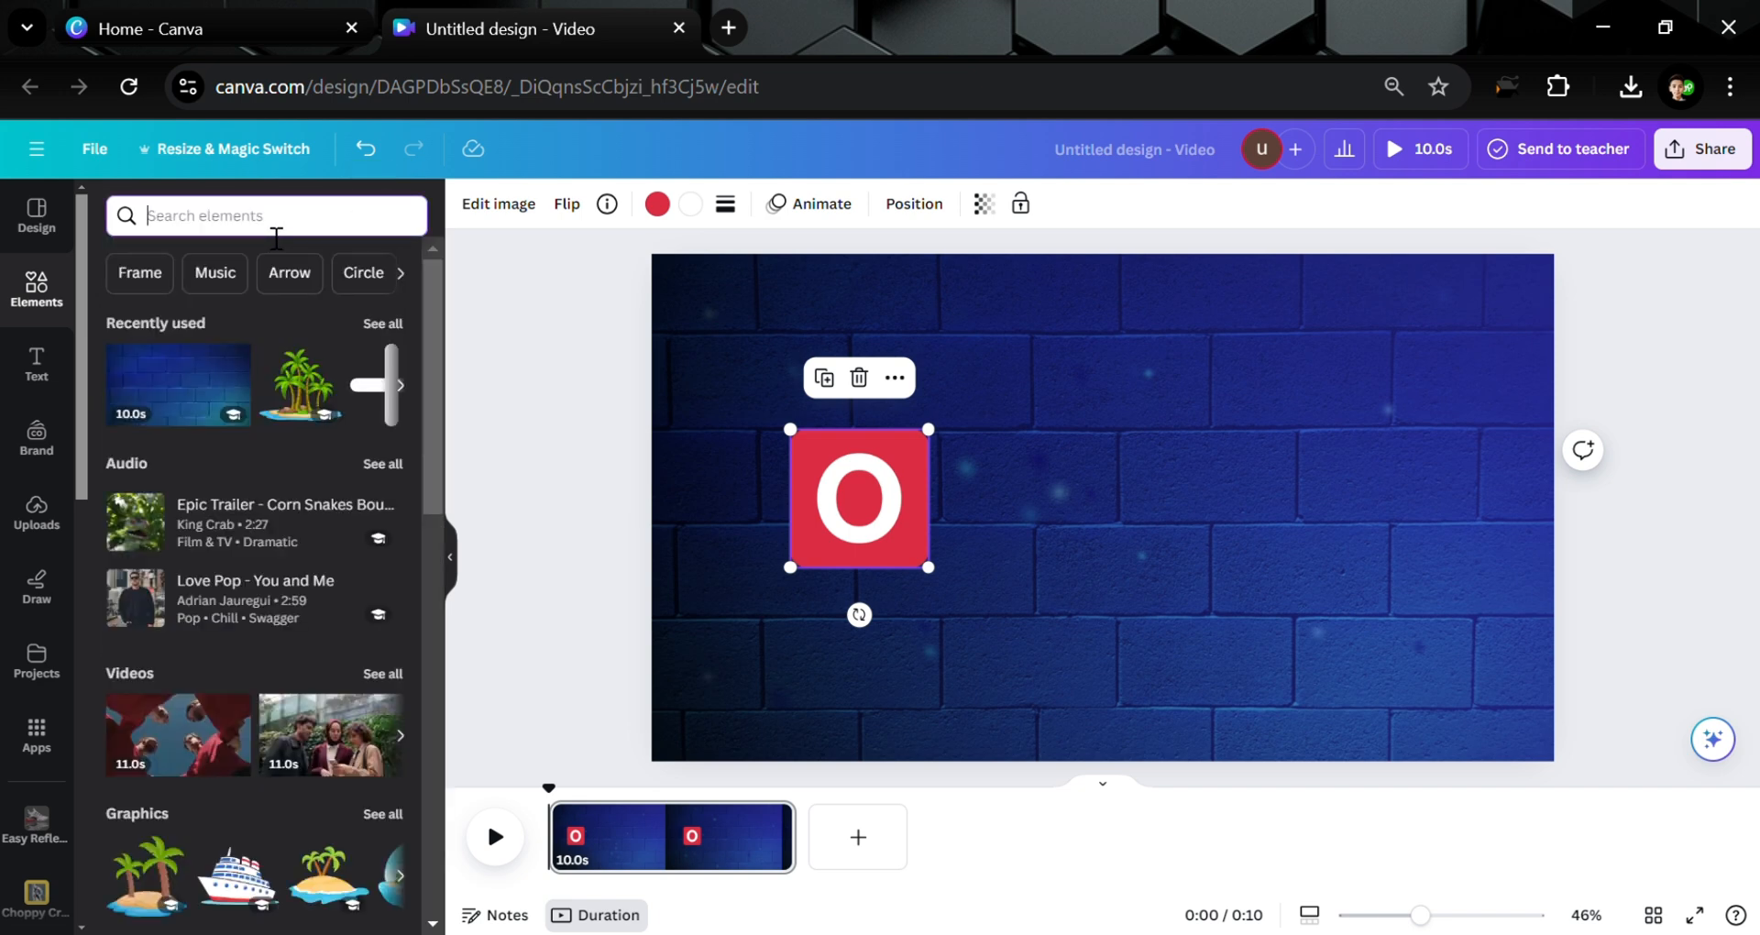
type("Plus")
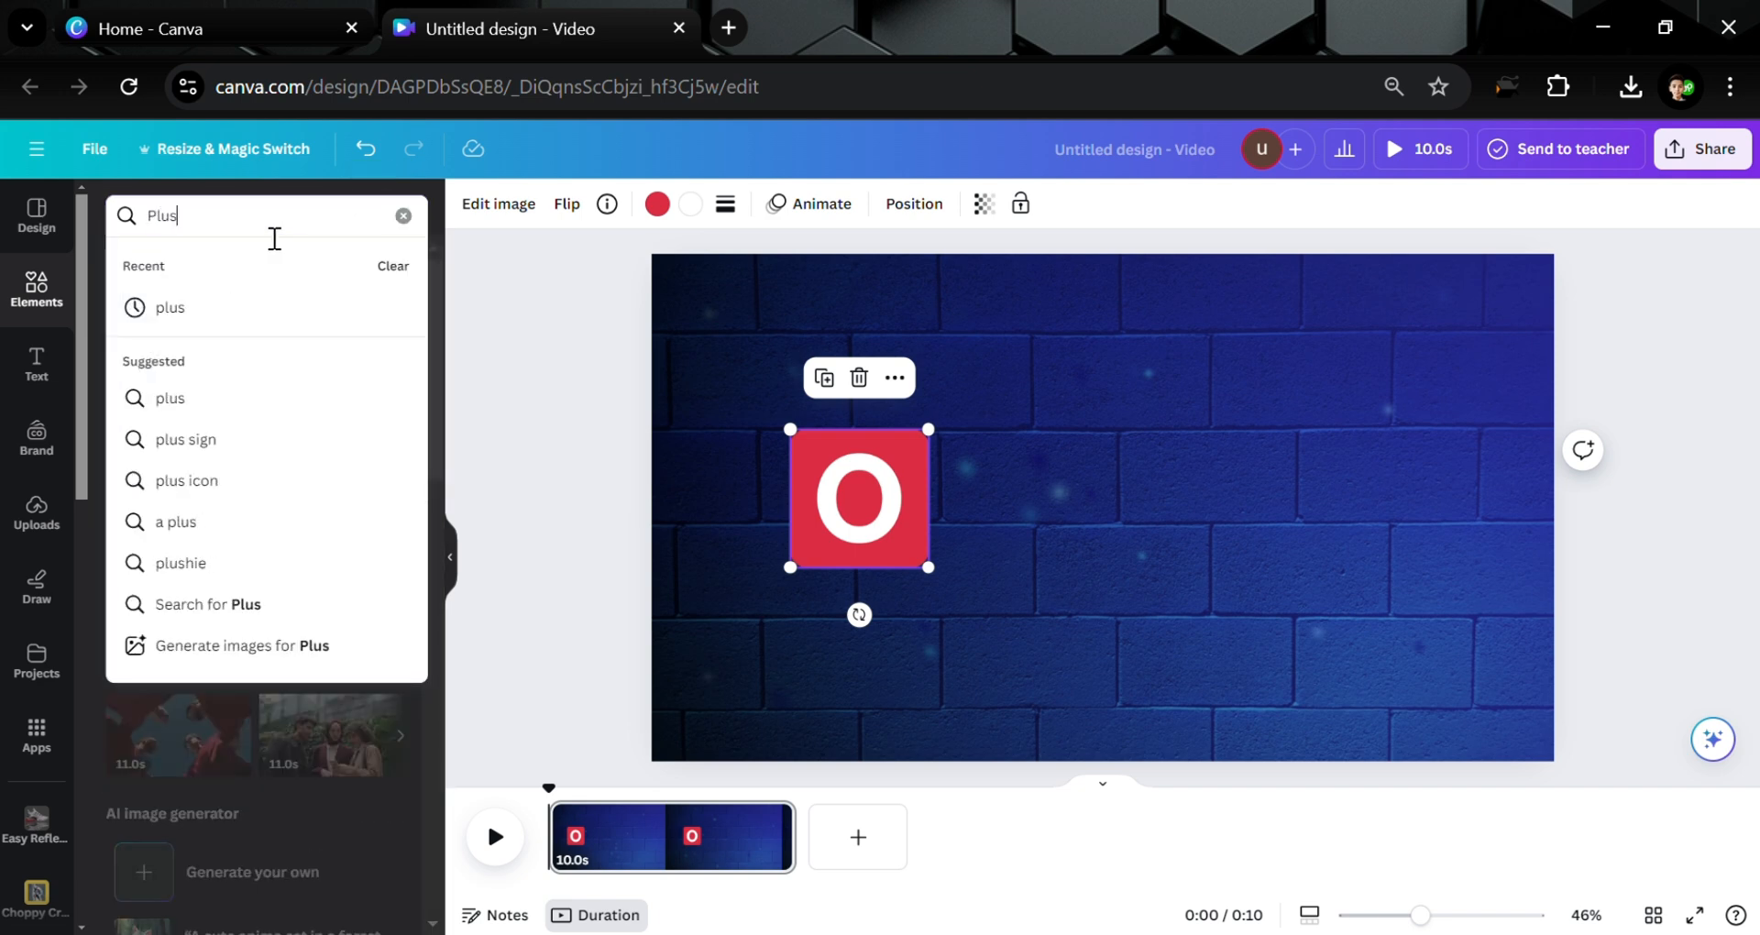
key("Return")
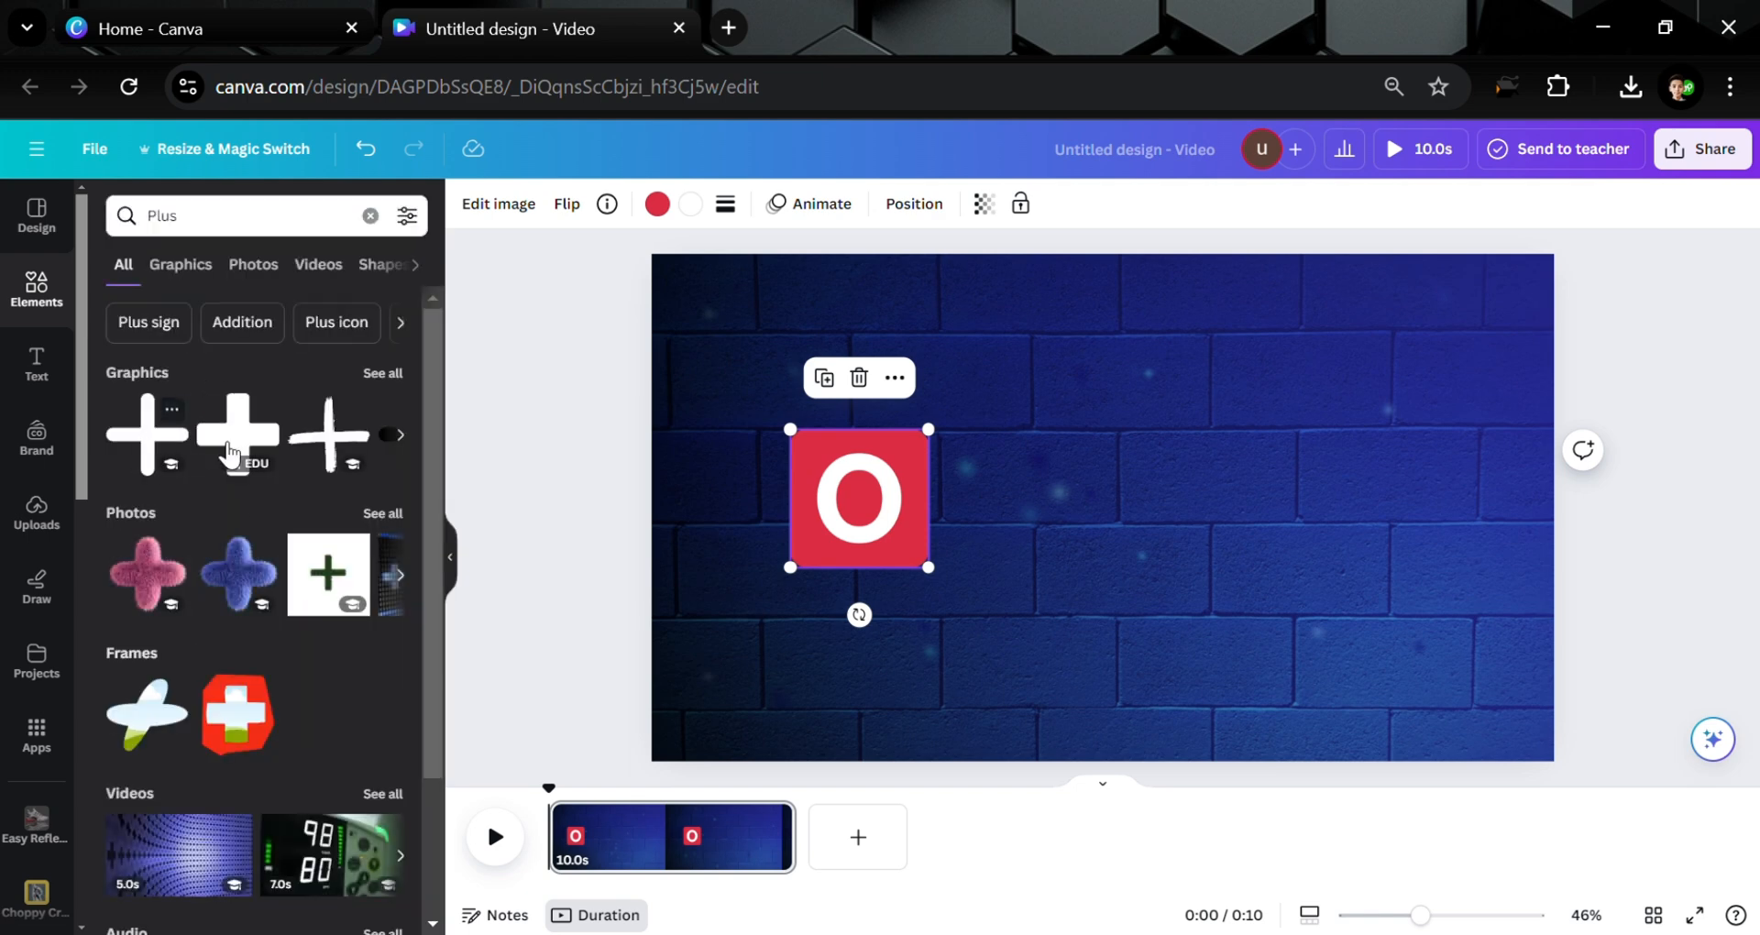
left_click(238, 433)
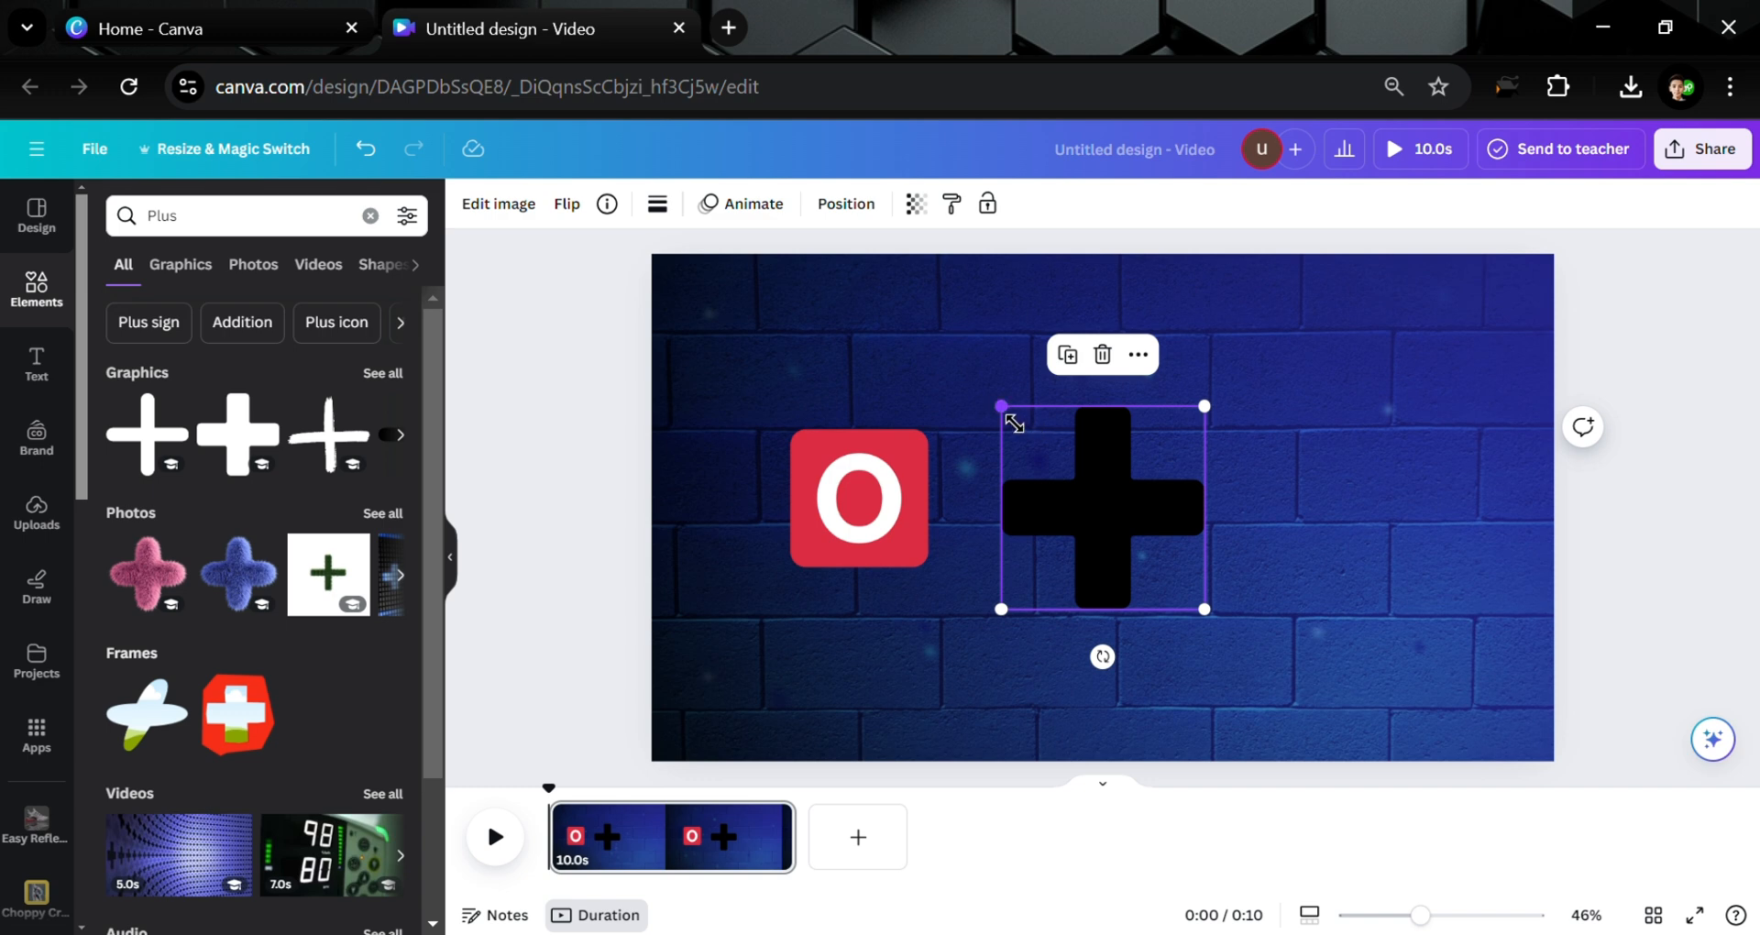
left_click_drag(1012, 421, 1062, 451)
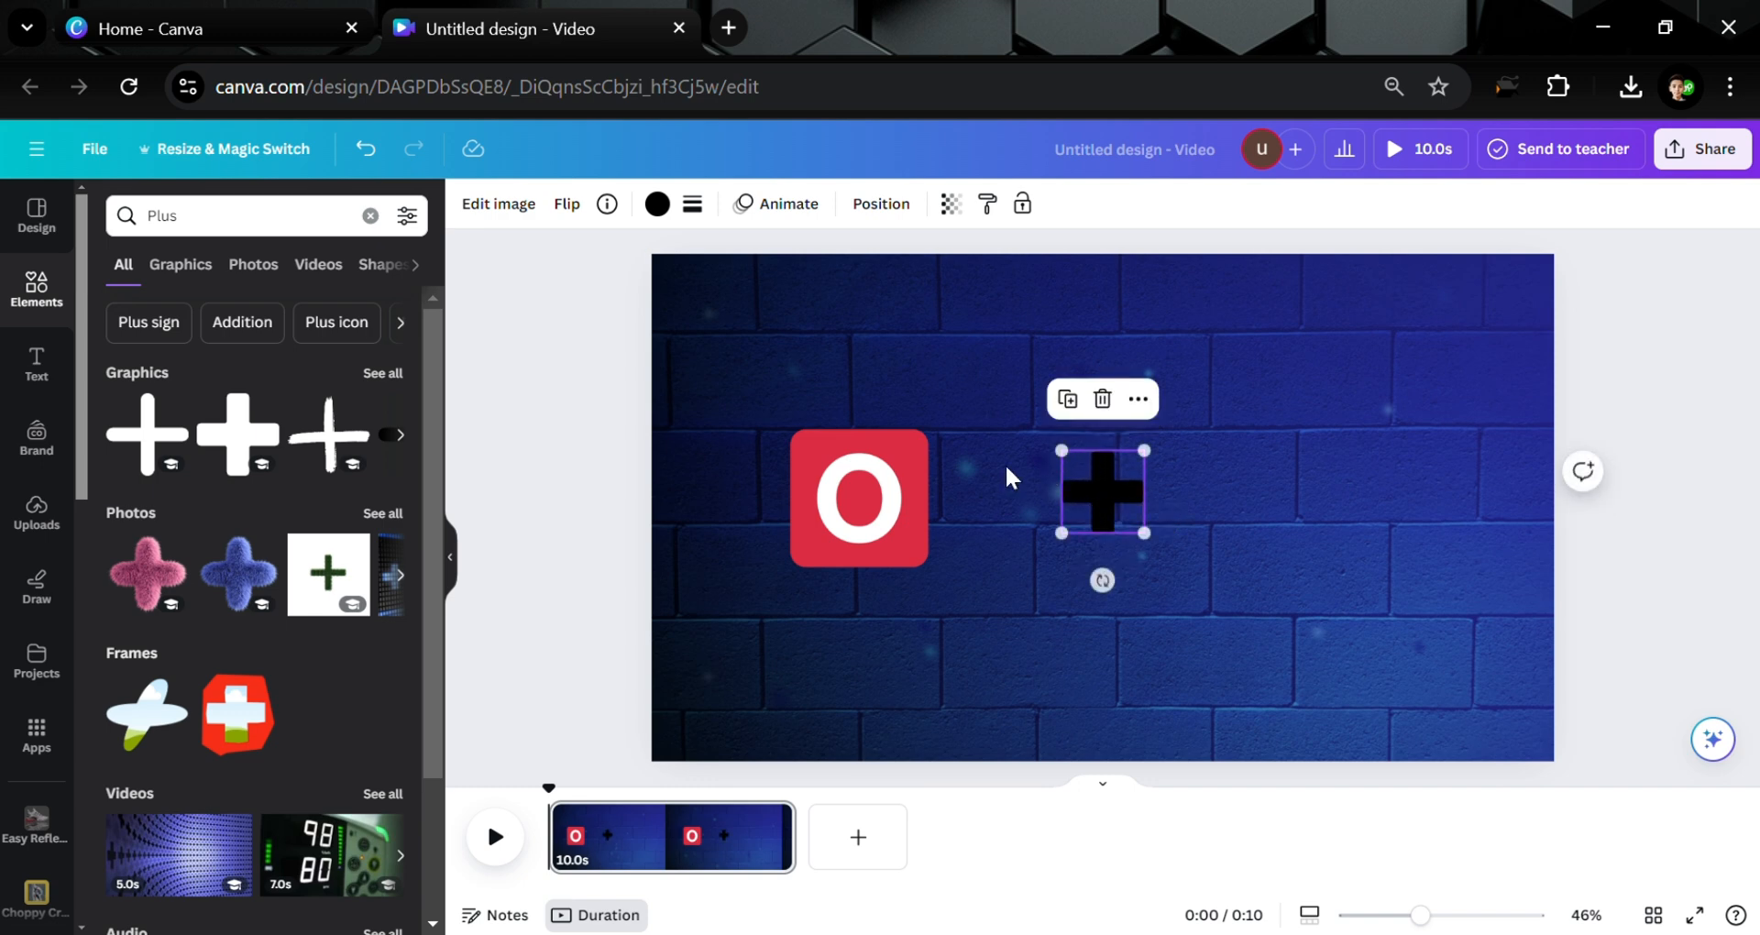
left_click(893, 486)
left_click_drag(893, 486, 988, 470)
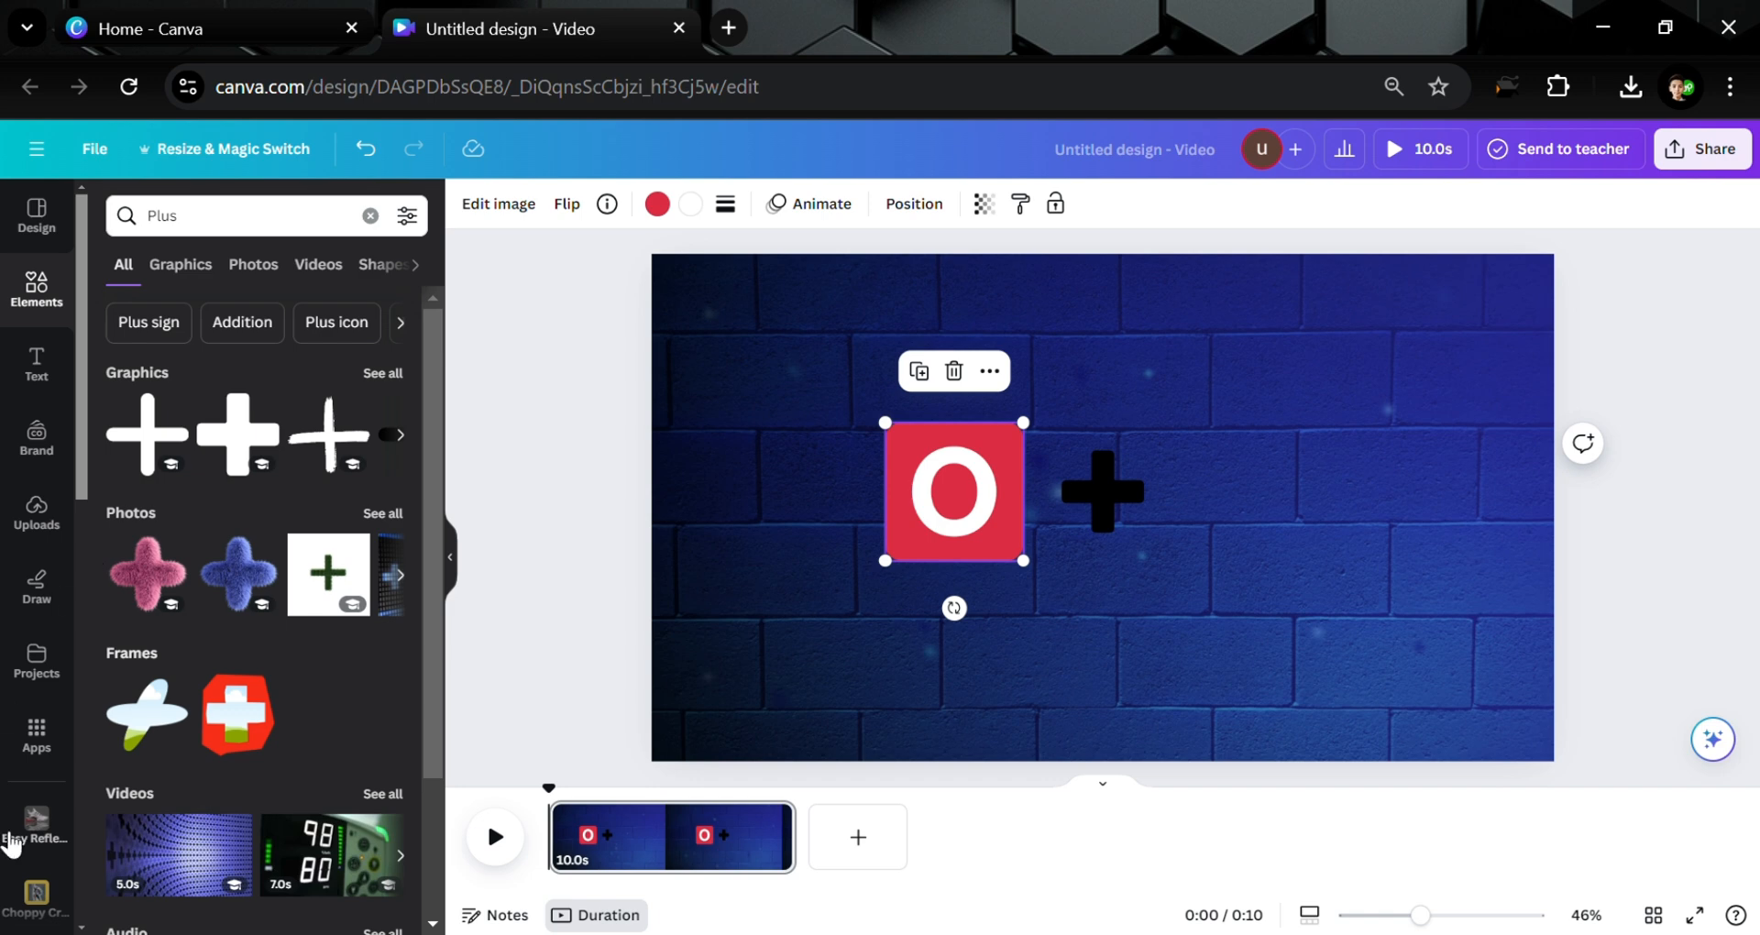
Add a man-face emoji from a 'Man' search, place it right of the plus and shrink it
scroll(12, 839, "down", 2)
scroll(15, 642, "down", 5)
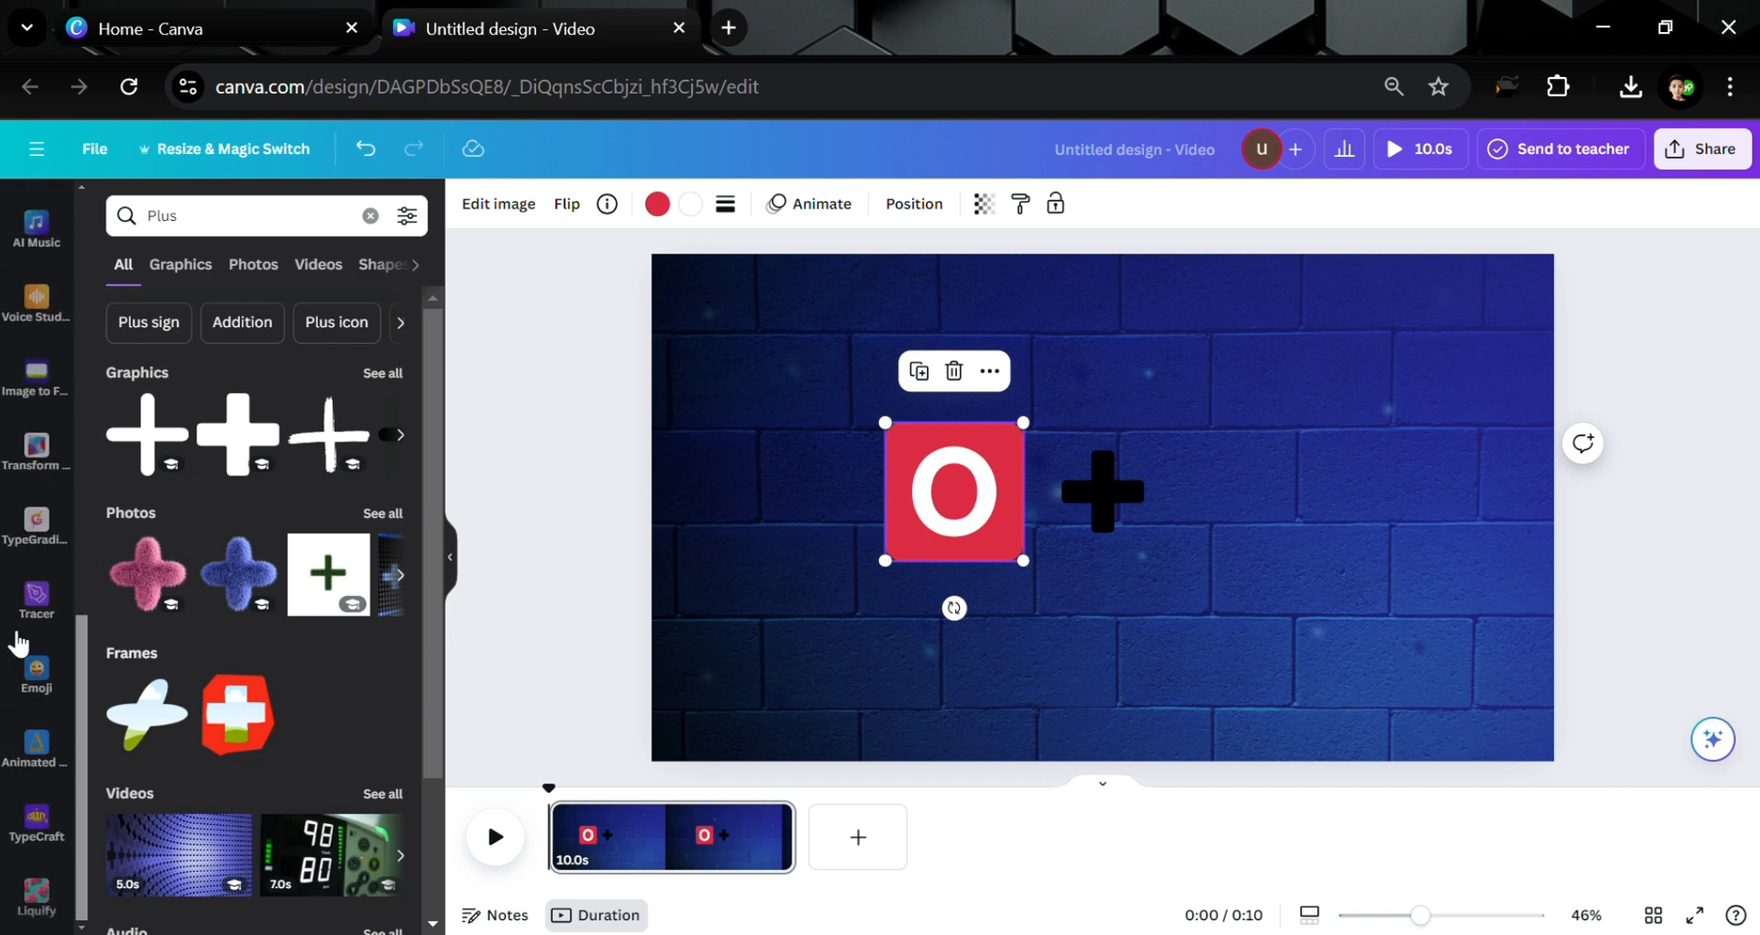
left_click(27, 686)
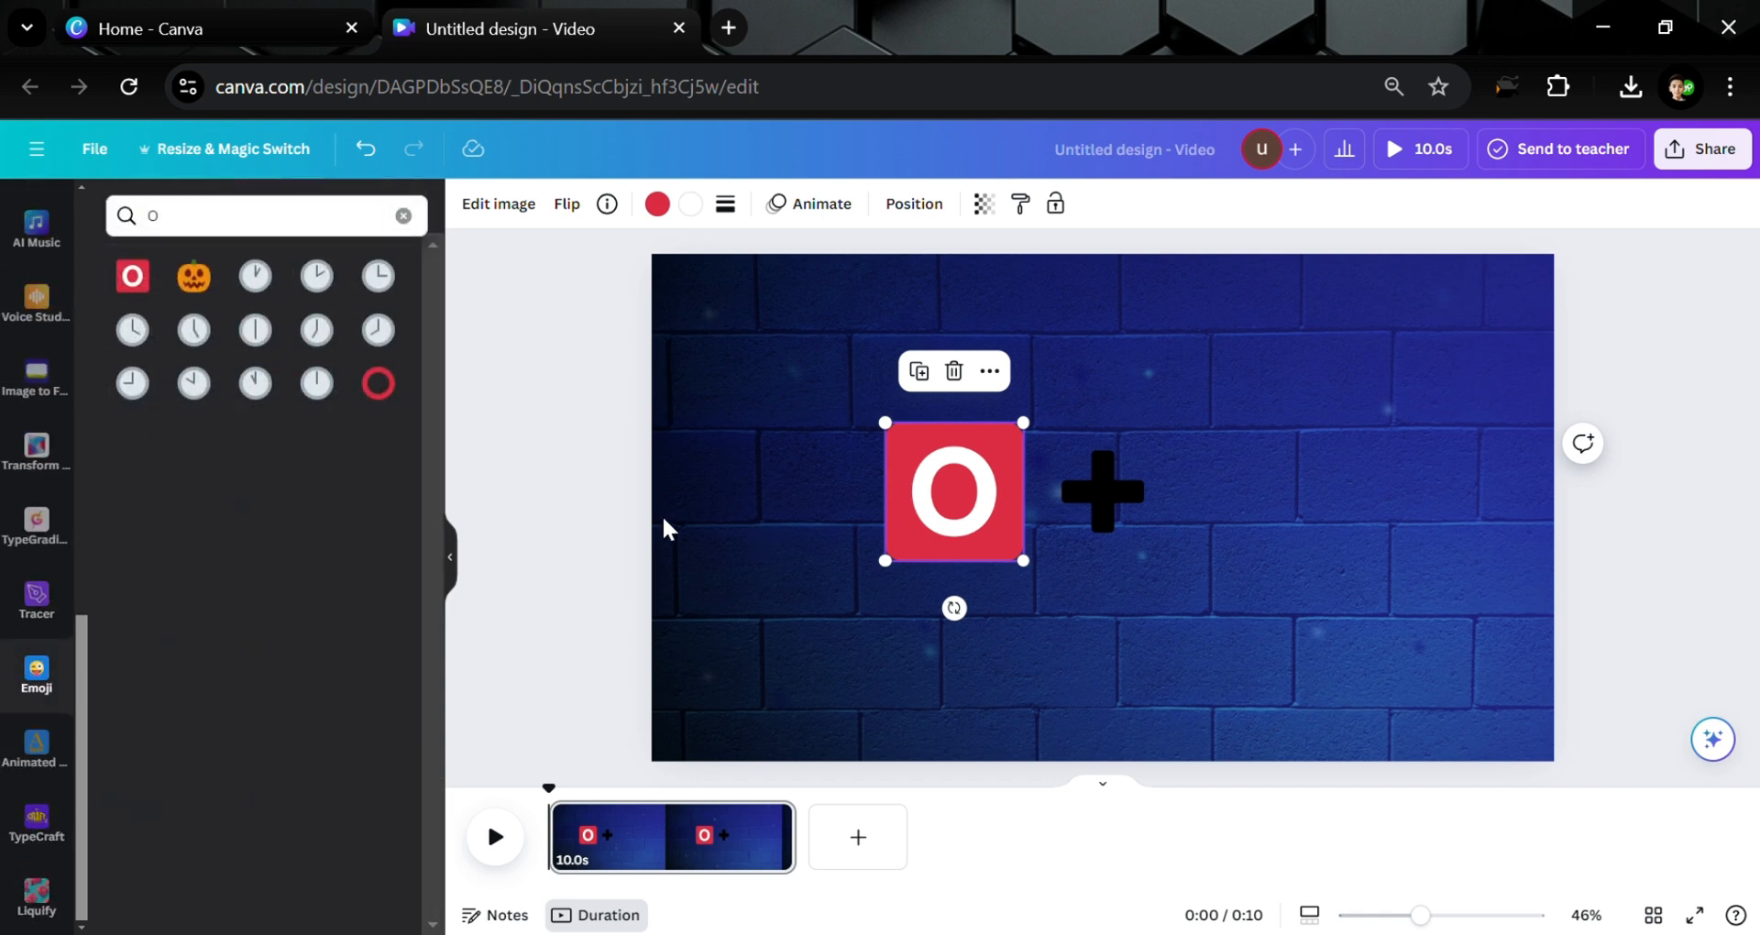
left_click(270, 216)
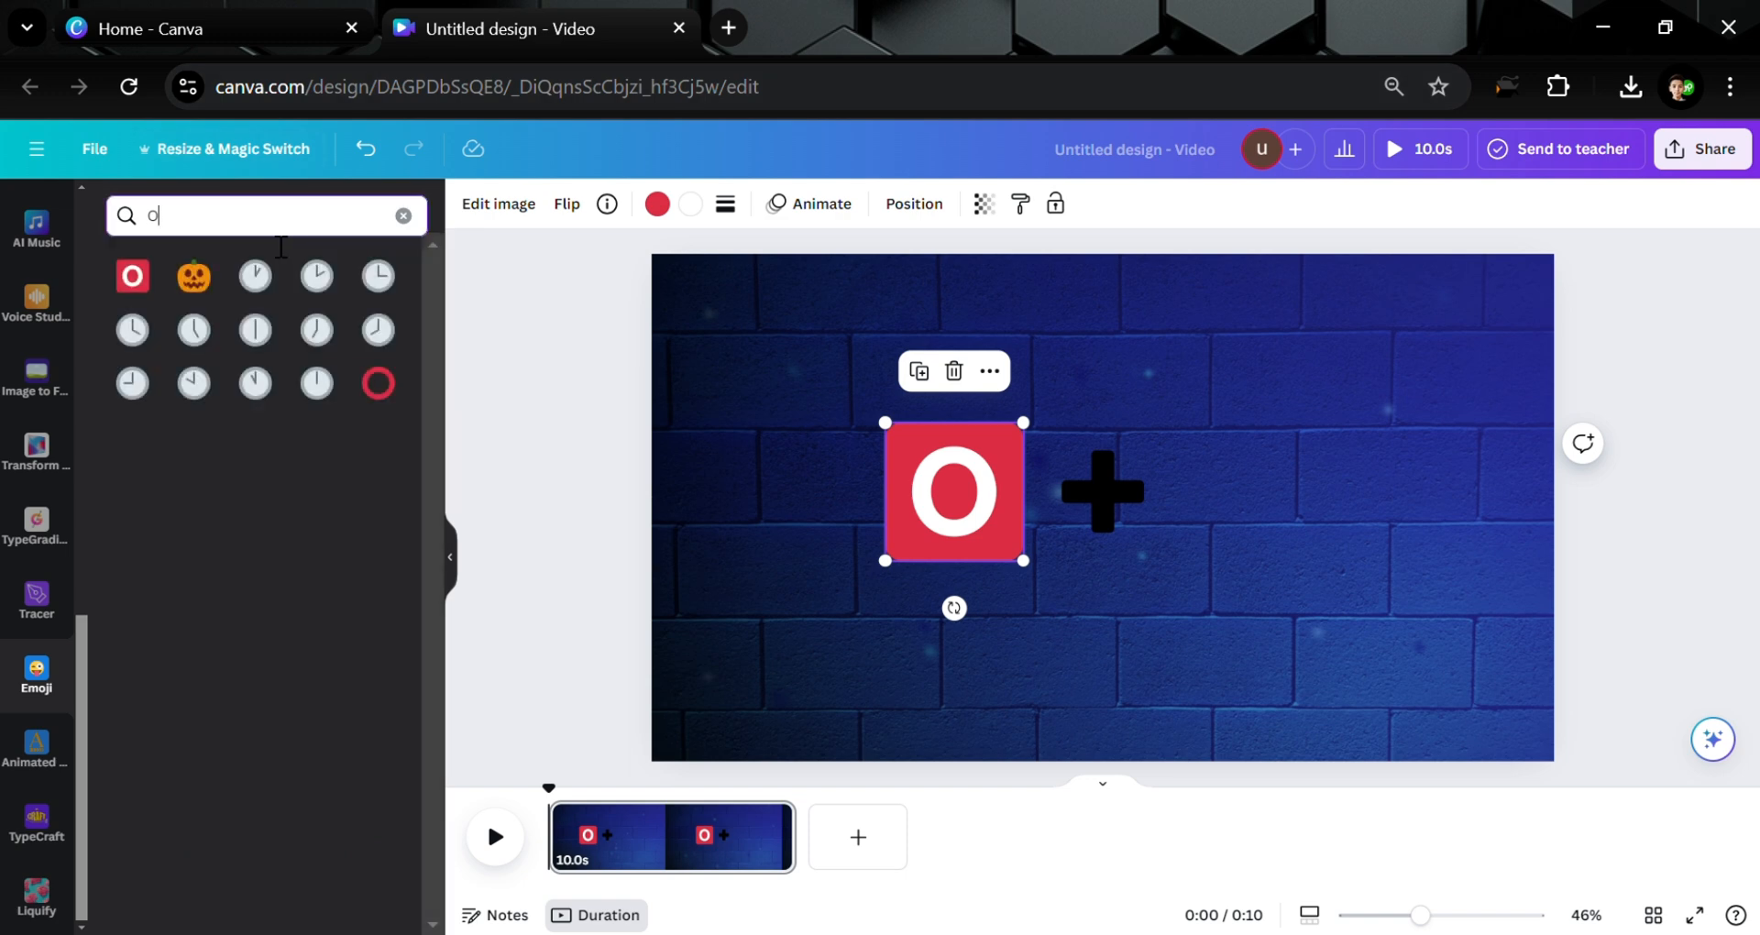
type("Man")
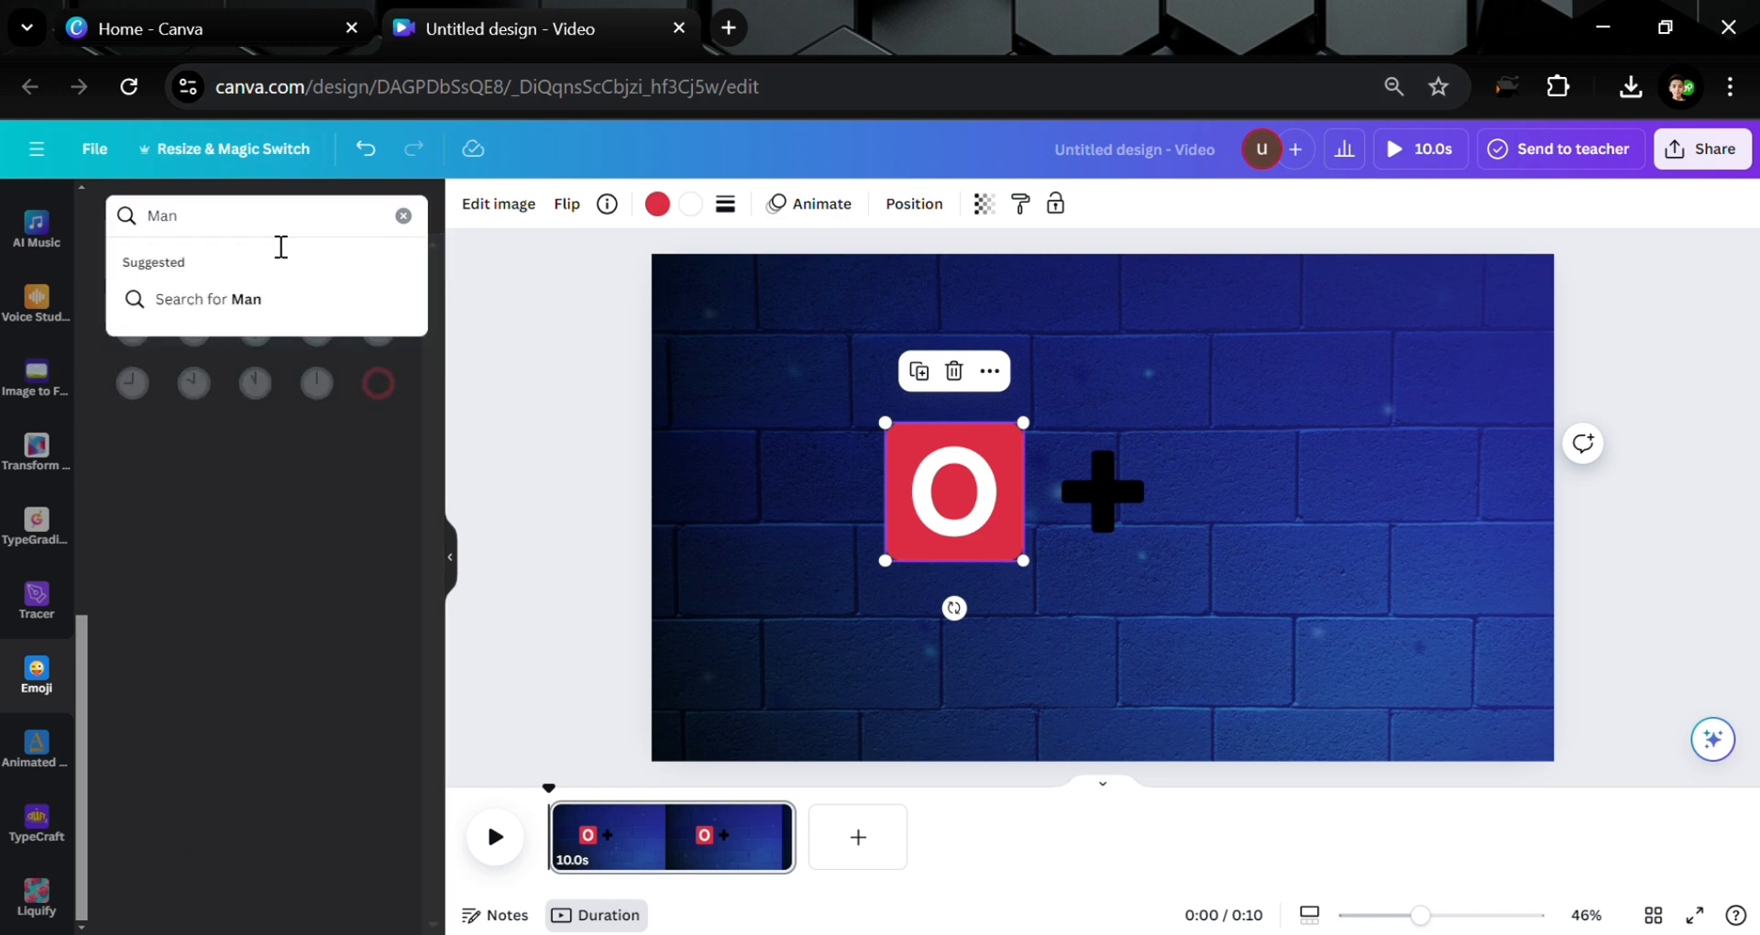
key("Return")
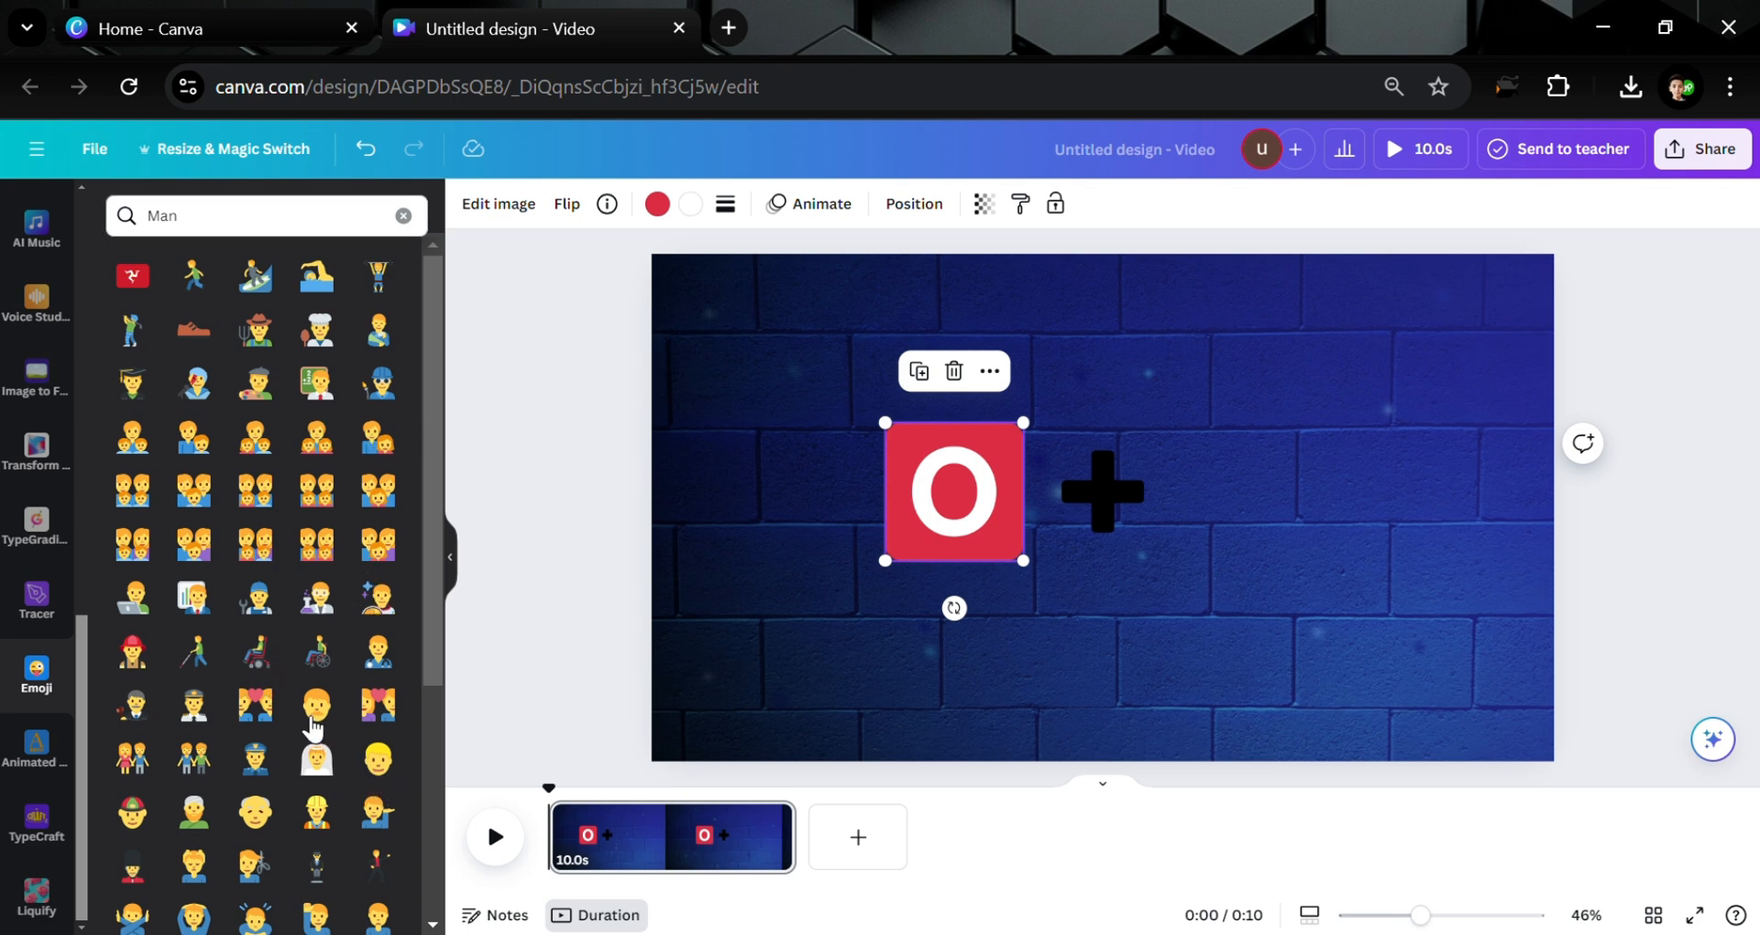
left_click(316, 715)
left_click_drag(1130, 512, 1328, 529)
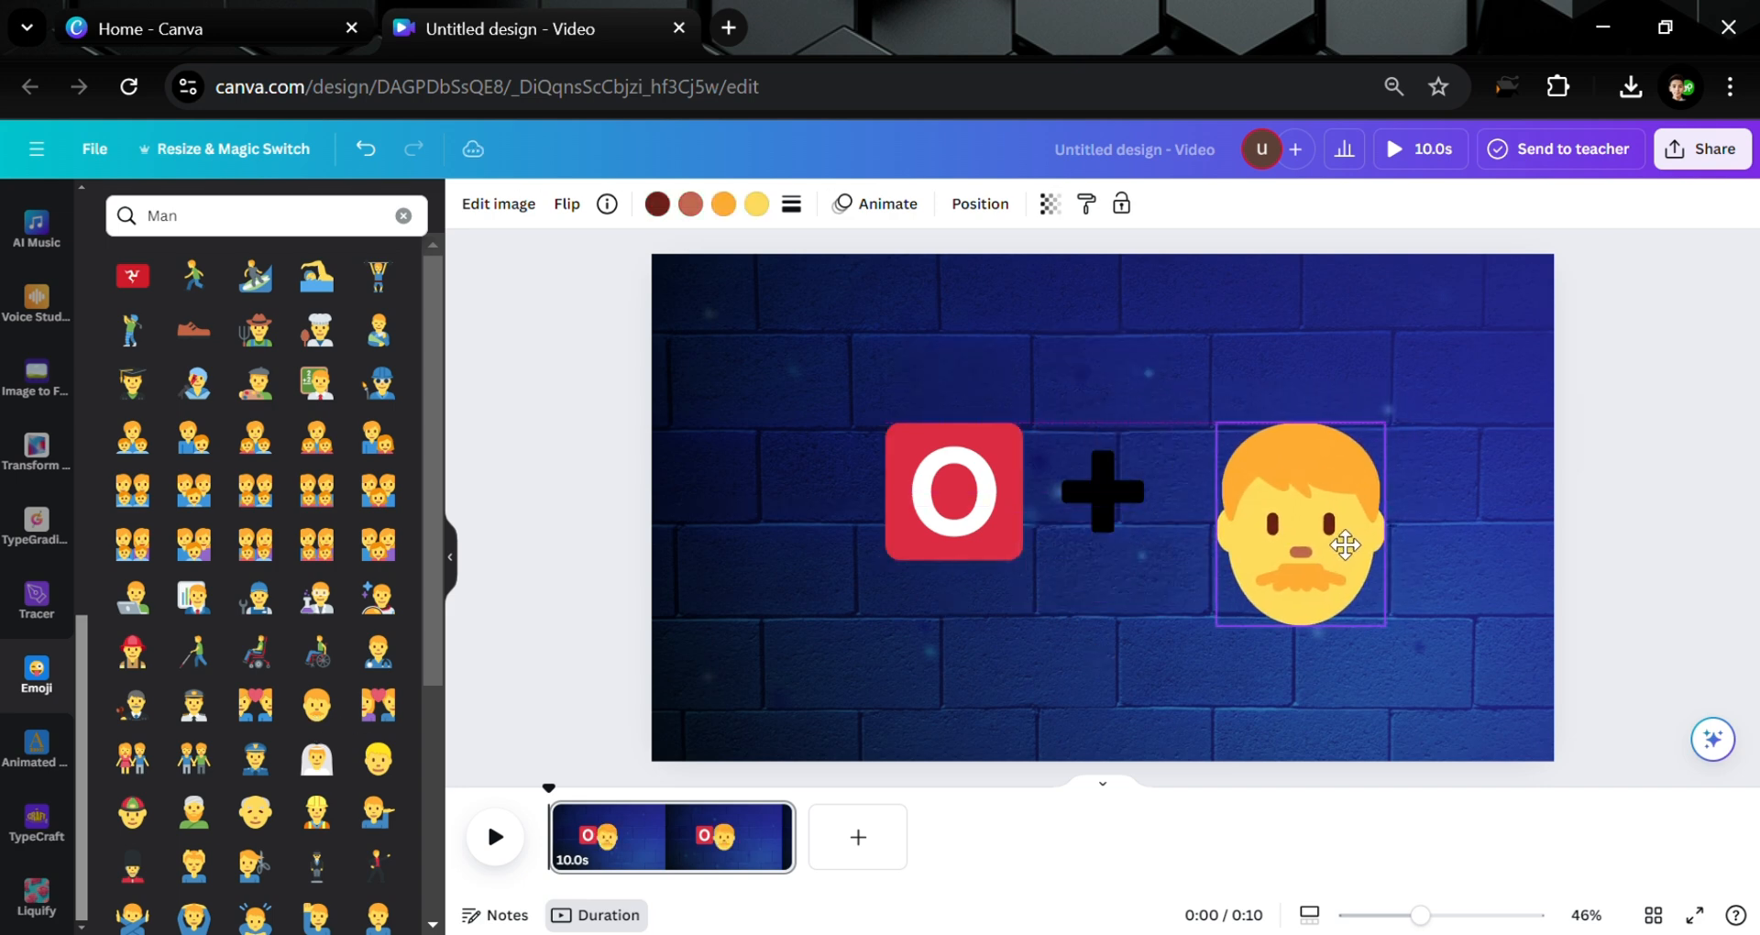
left_click_drag(1392, 642, 1243, 520)
Make the plus sign white
left_click(1087, 487)
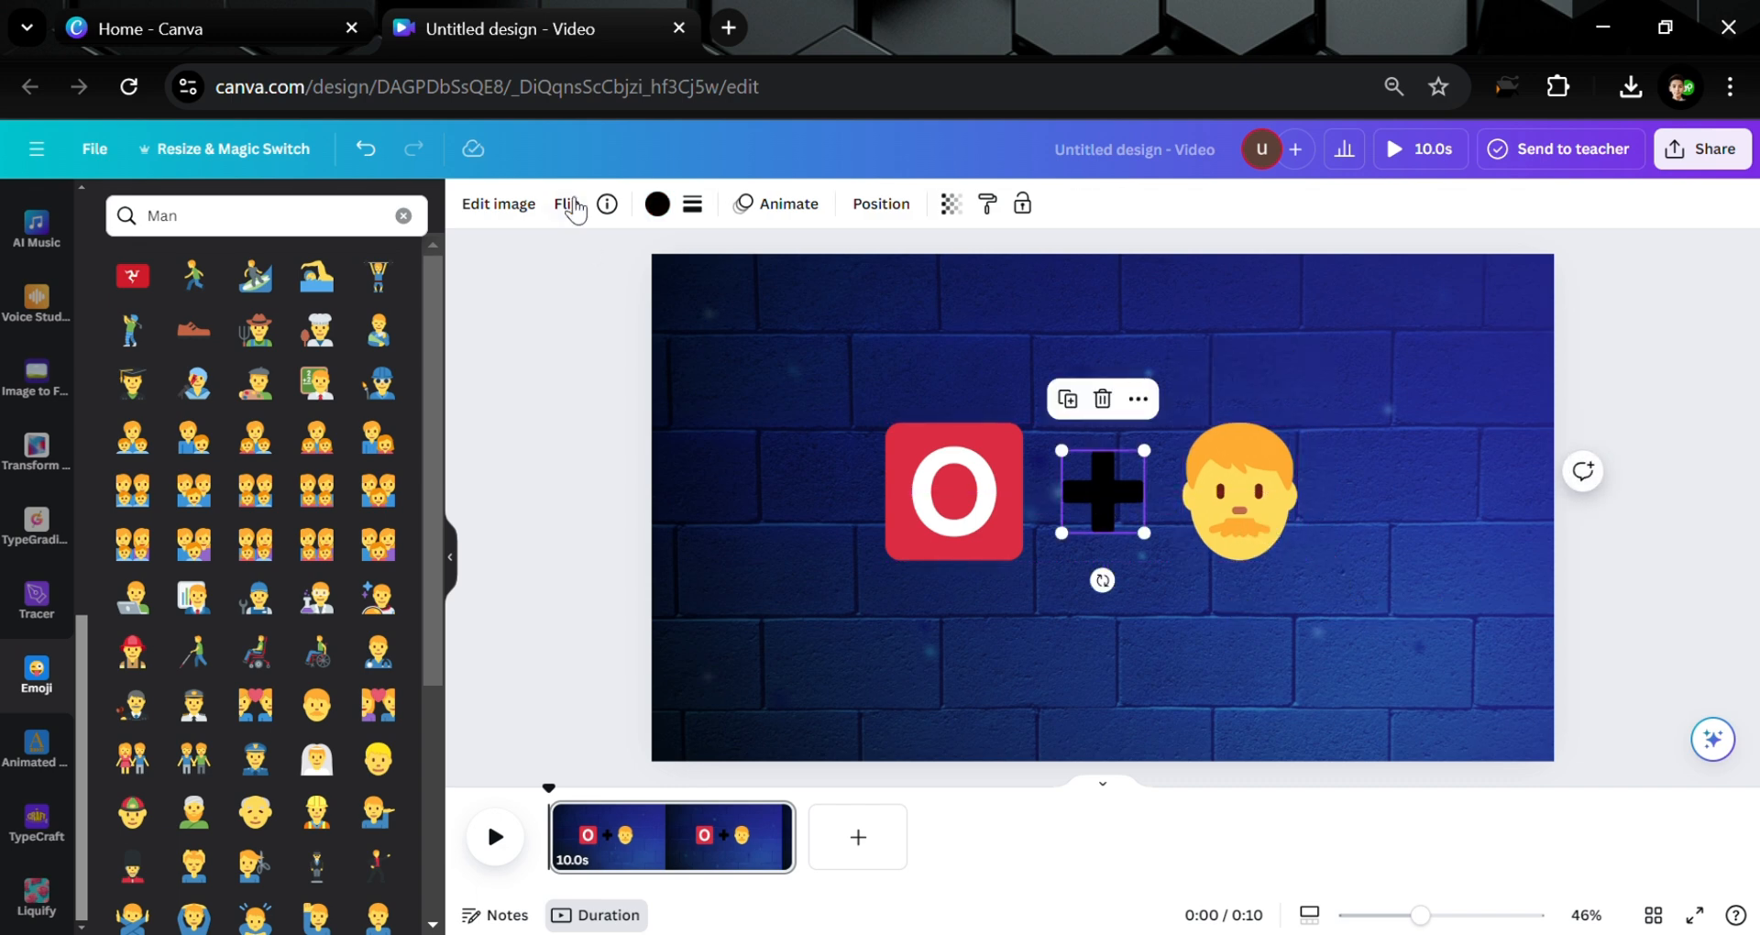
left_click(657, 204)
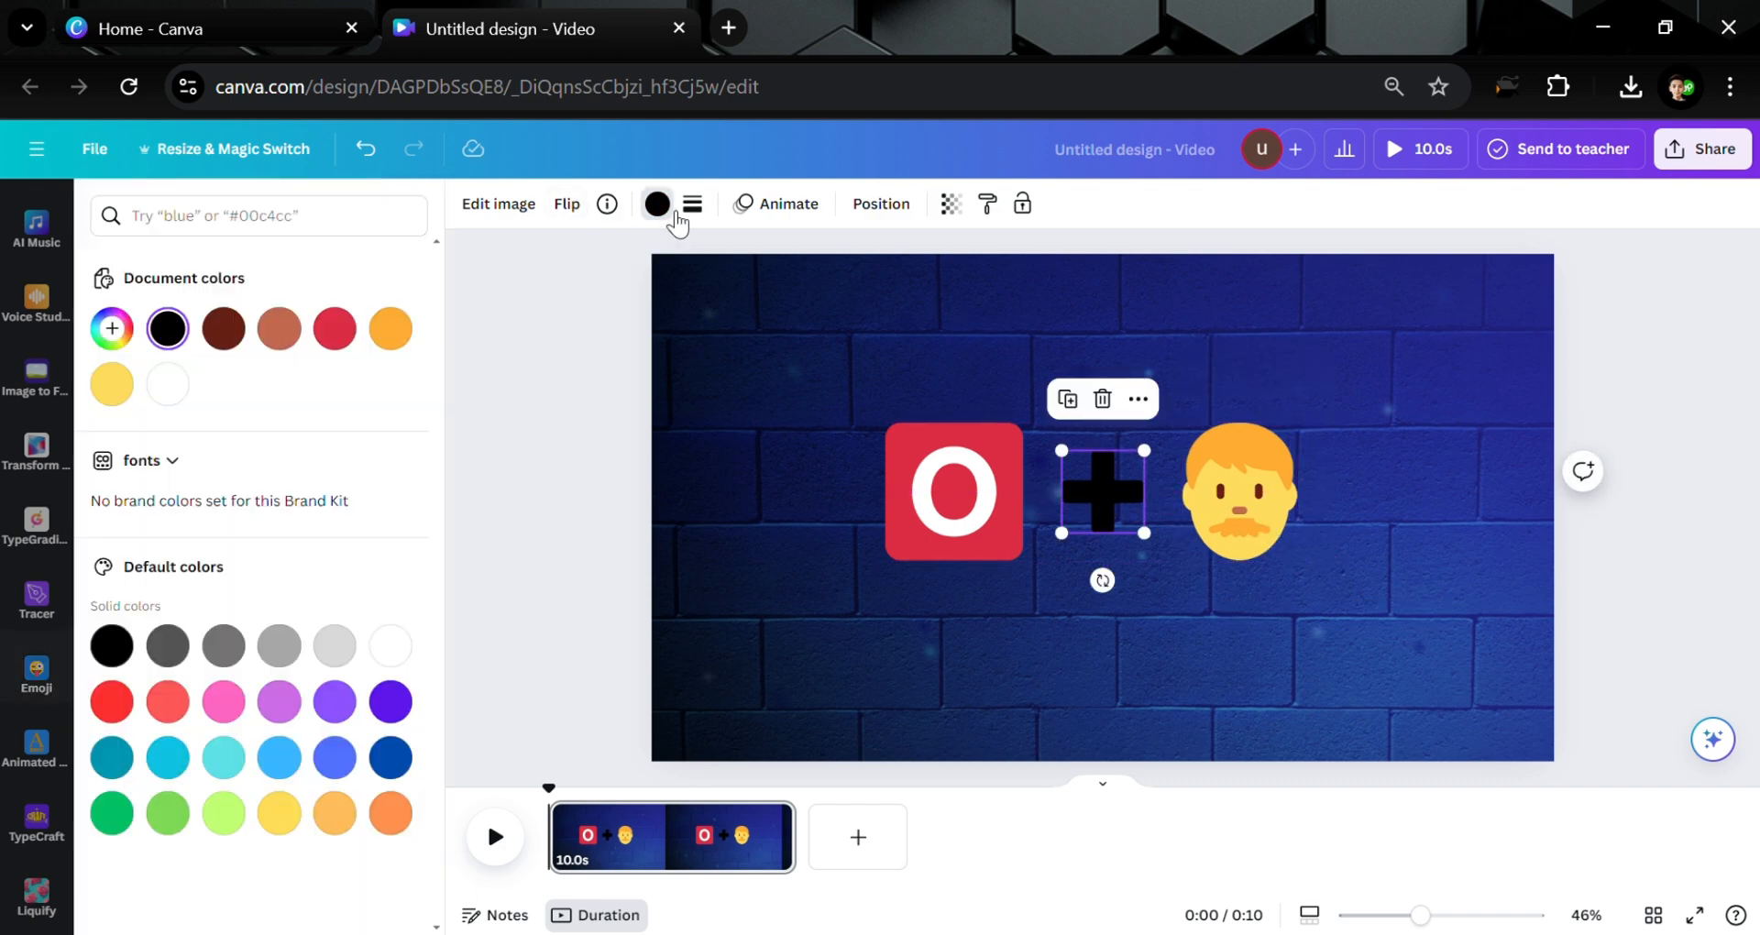
left_click(181, 376)
left_click(545, 527)
Give the red O an Outline shadow of size 48 in white
left_click(963, 550)
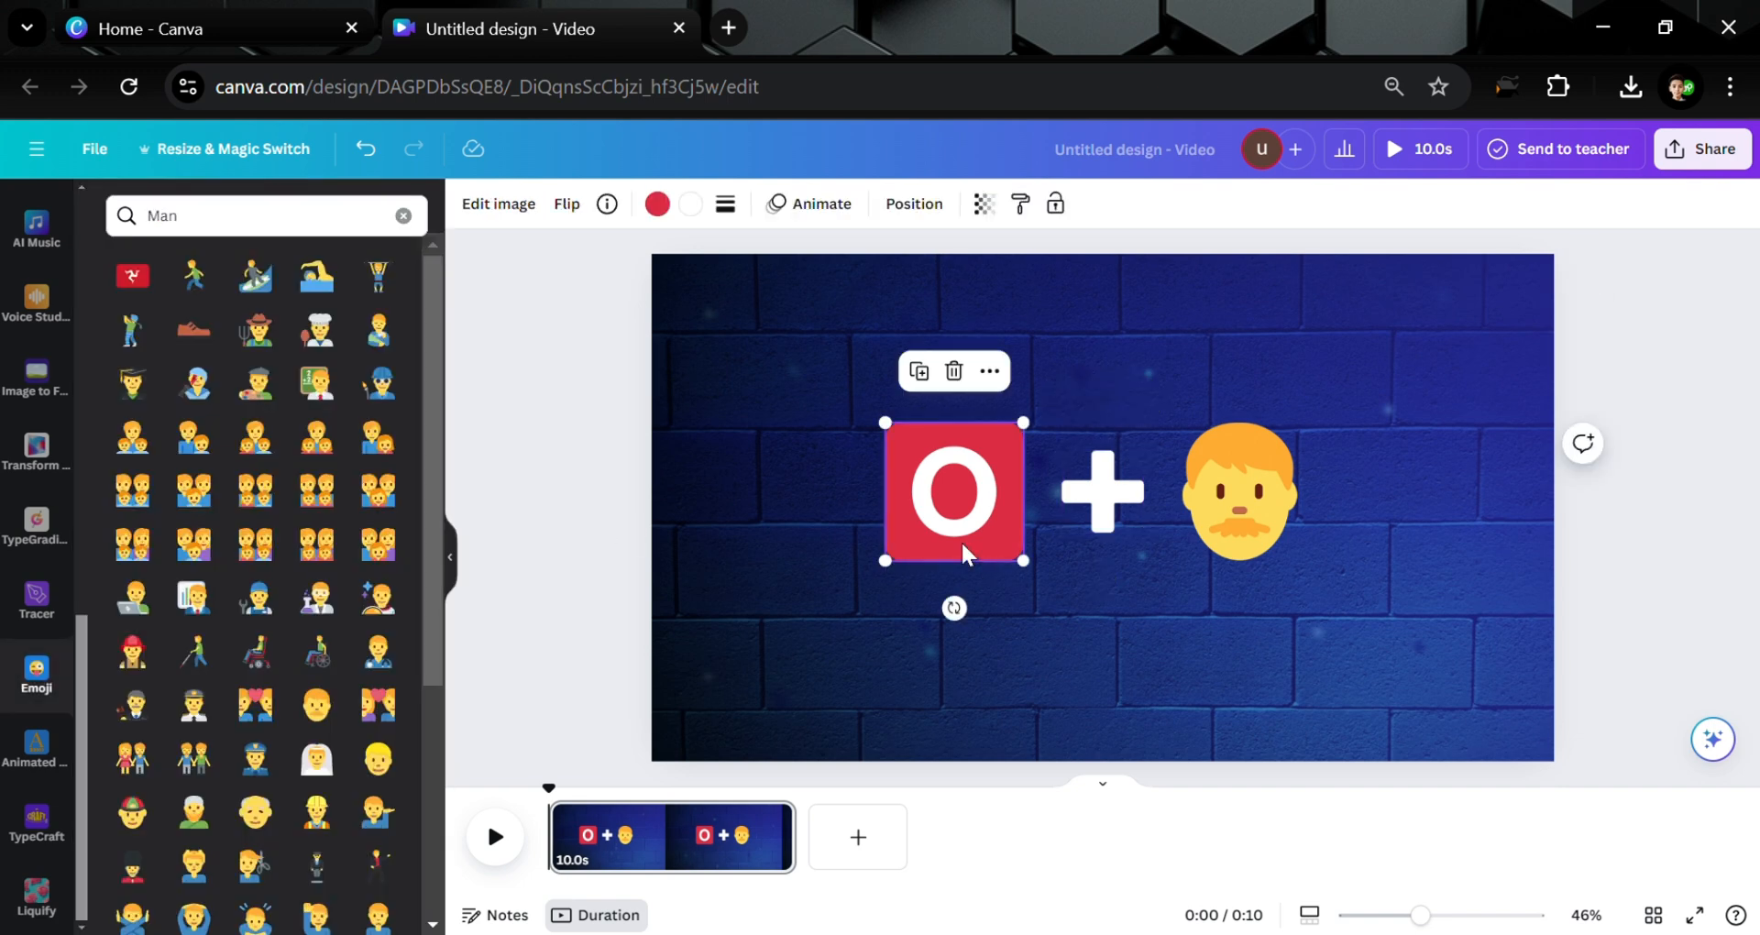
left_click(500, 207)
scroll(232, 686, "down", 3)
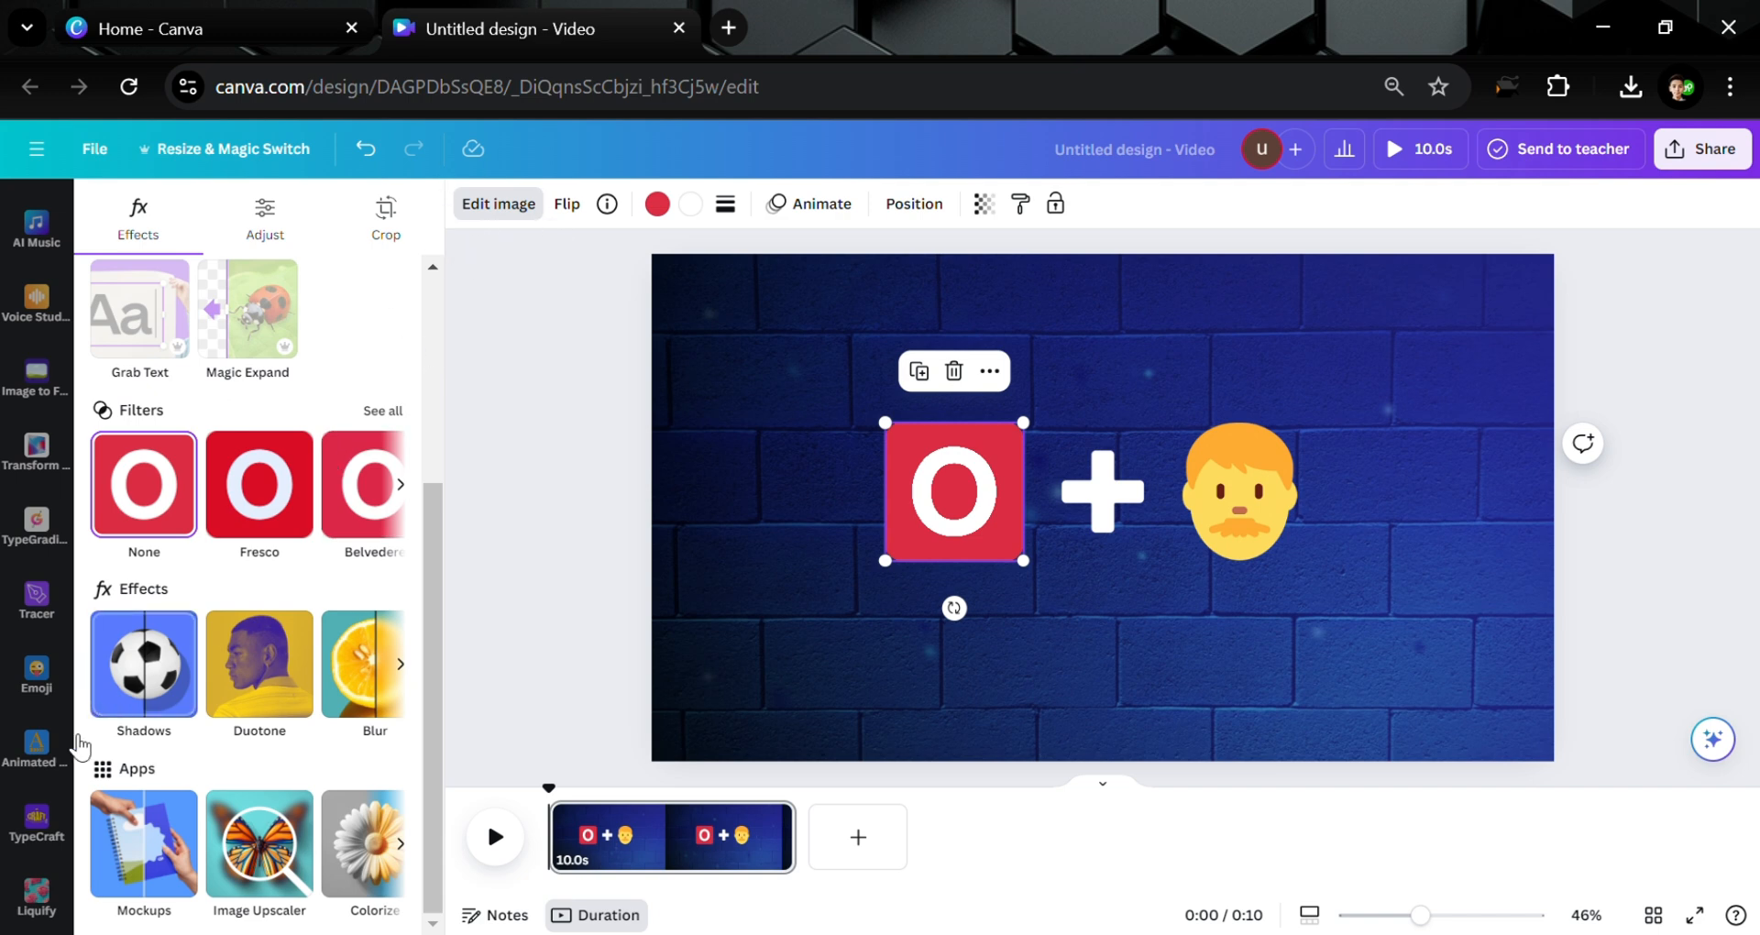
left_click(144, 663)
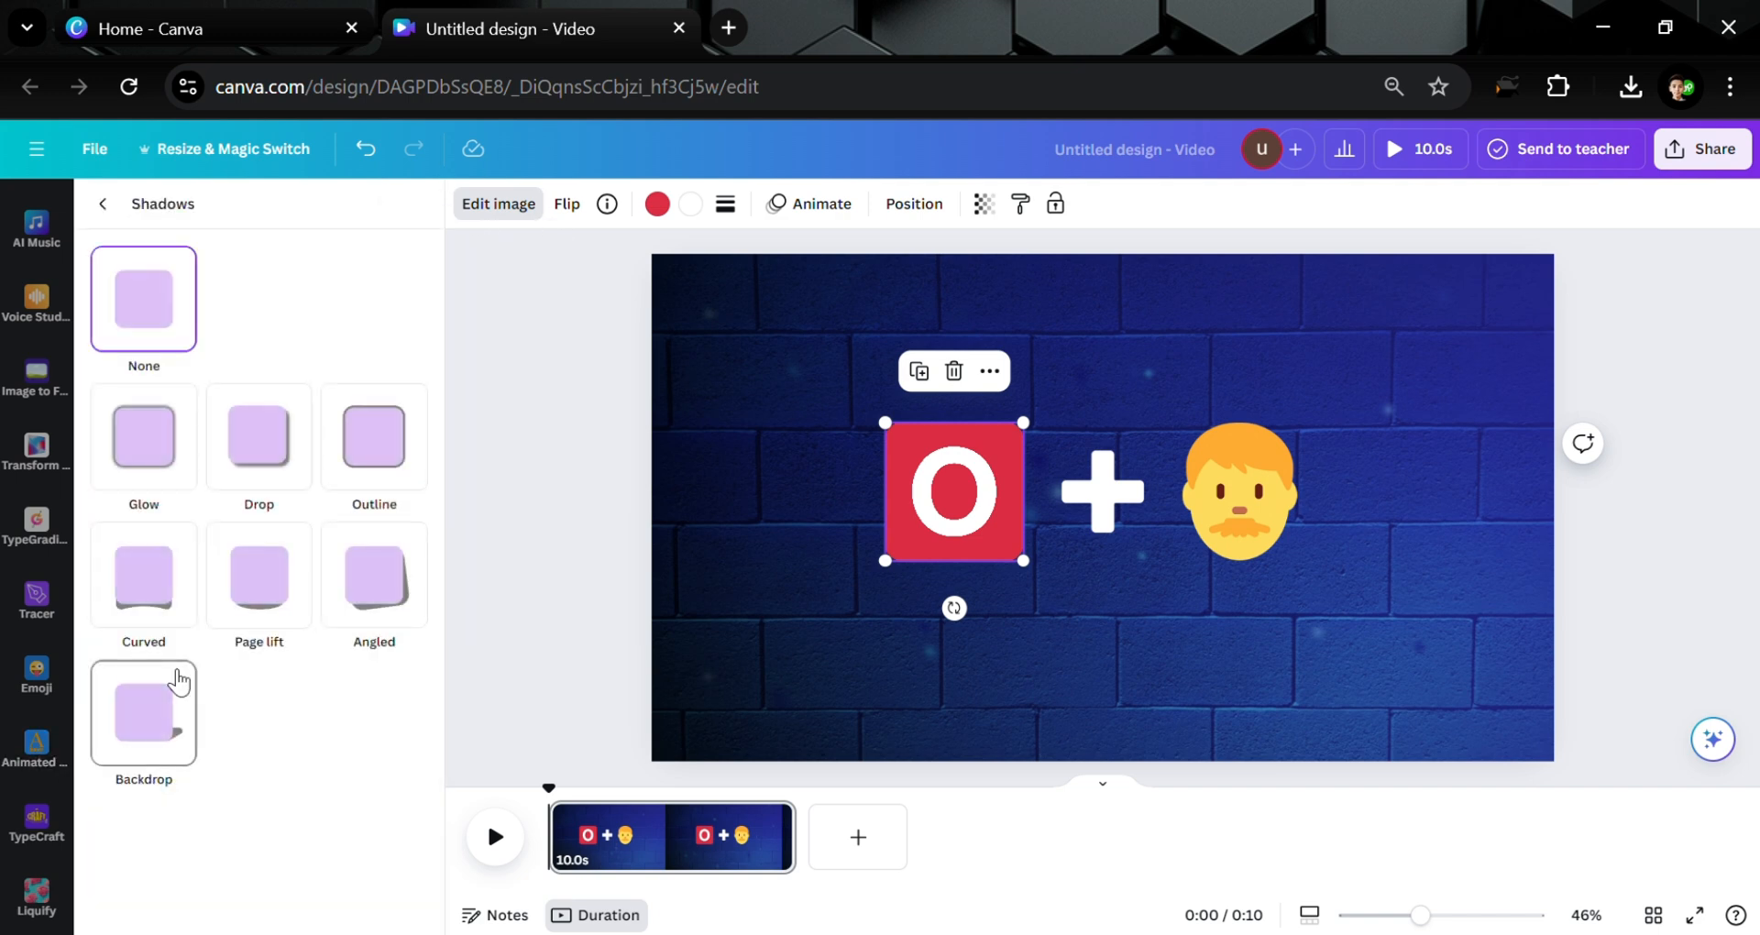
left_click(408, 449)
left_click_drag(184, 817, 222, 822)
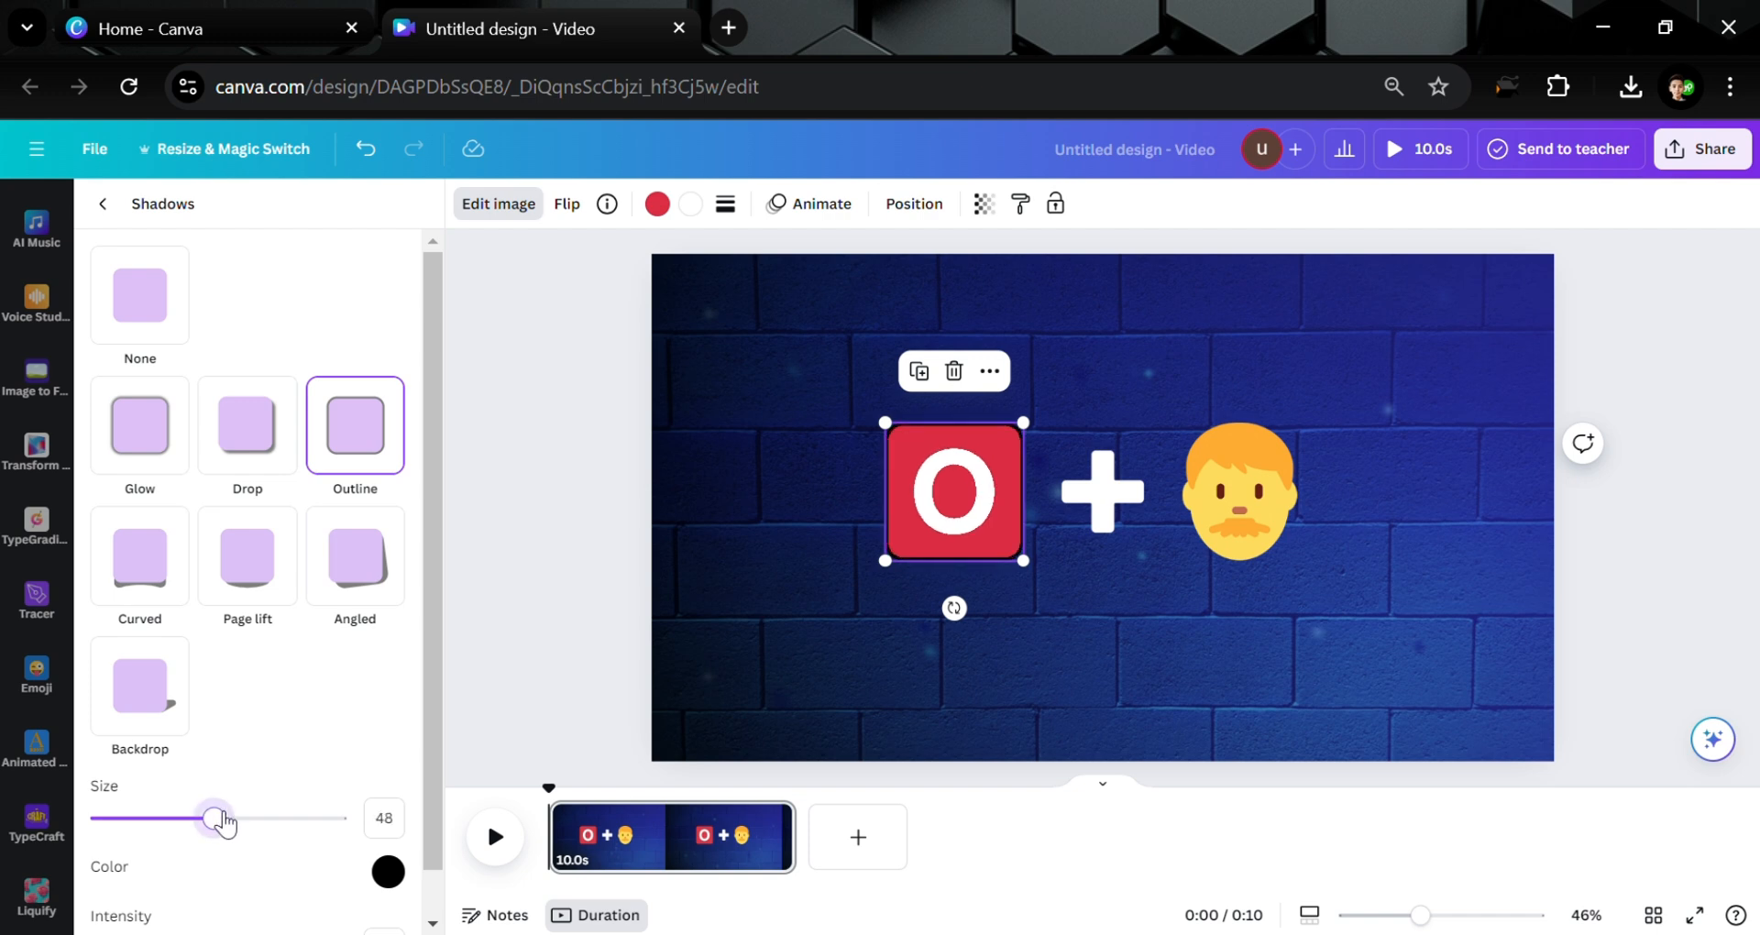
left_click(391, 876)
left_click_drag(428, 750, 393, 649)
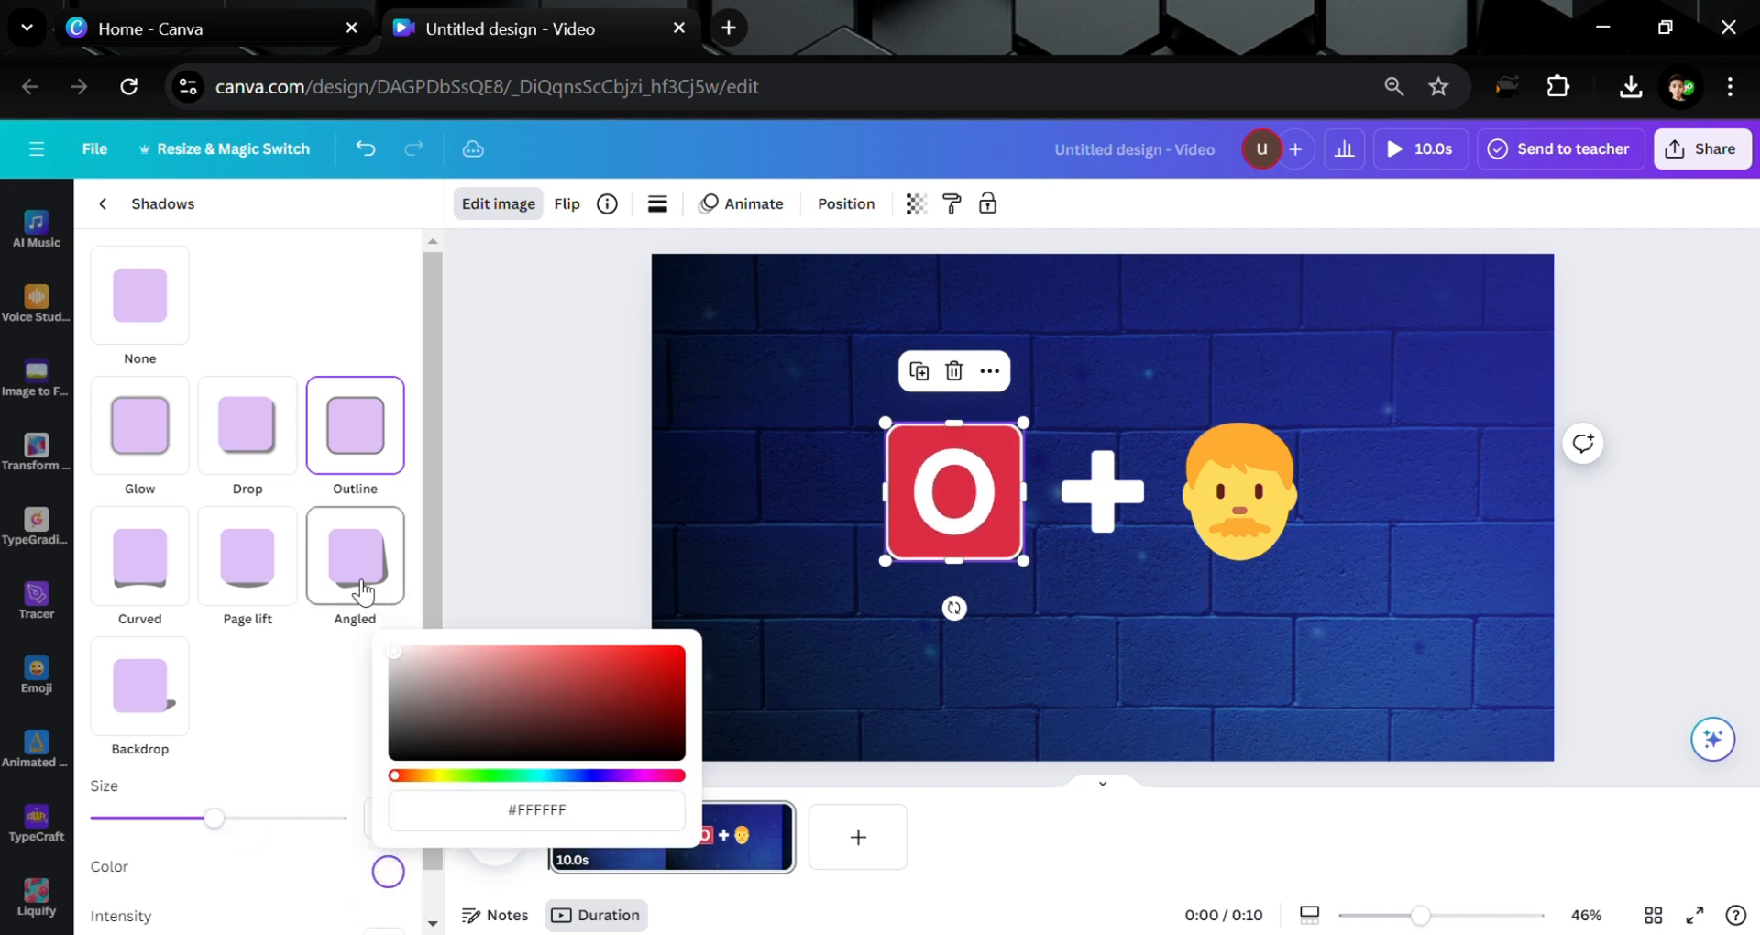
Copy the O's outline style and paste it onto the man-face emoji
left_click(1252, 475)
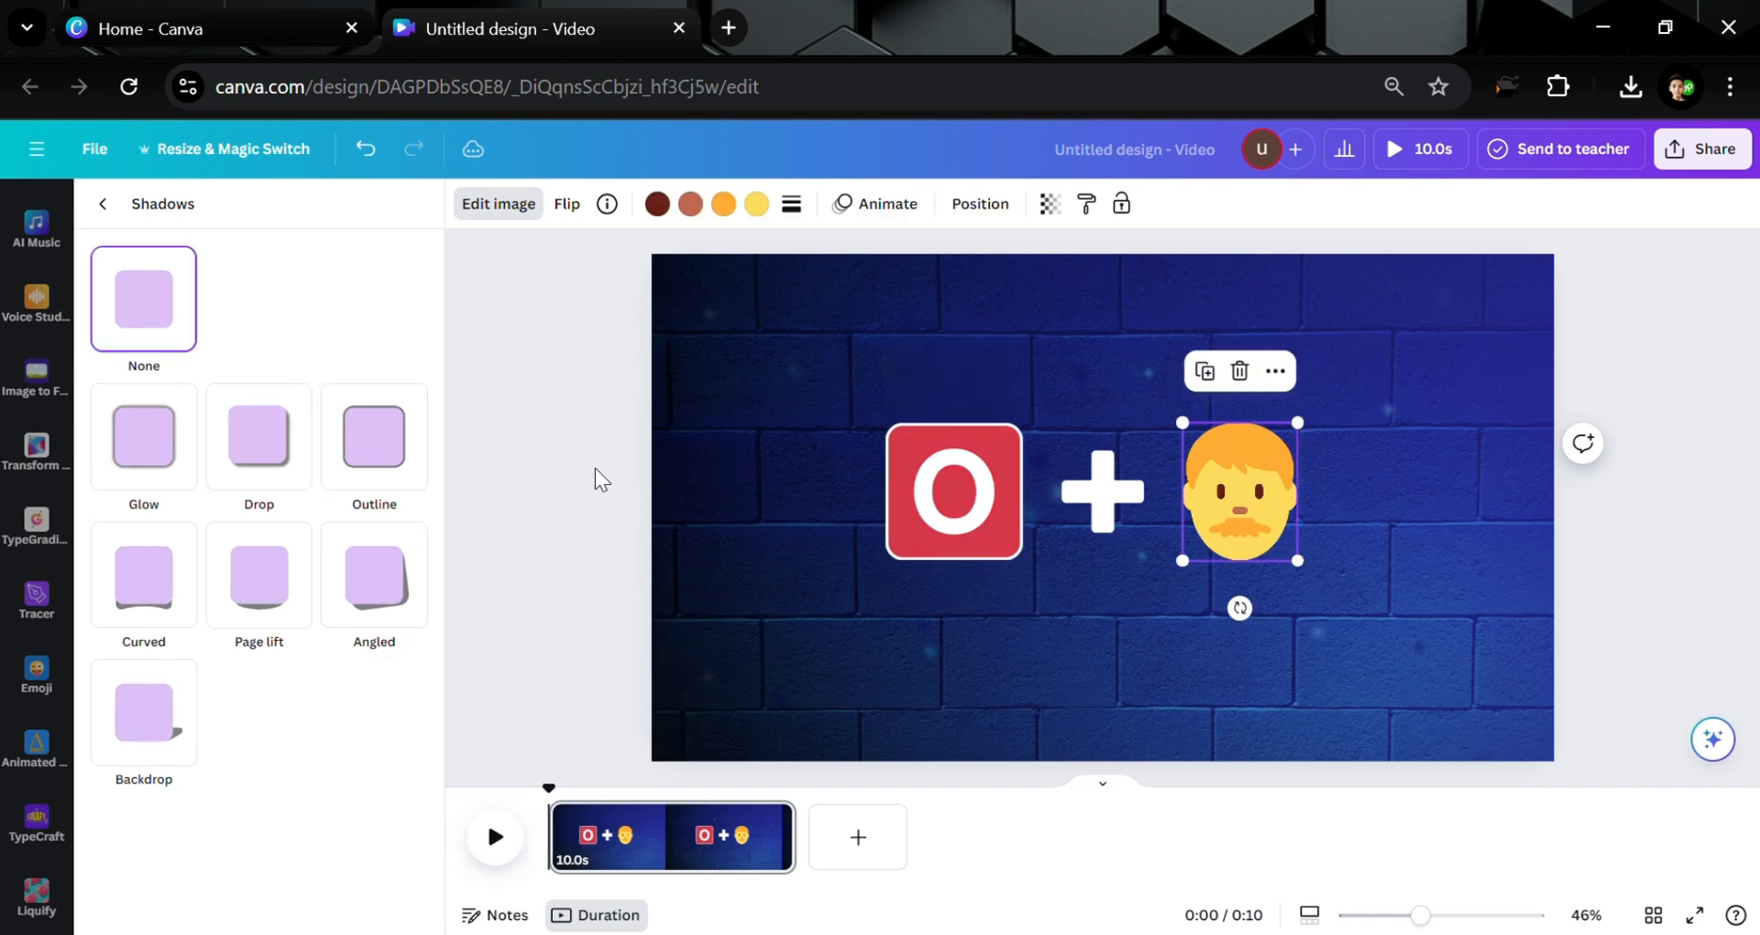
left_click(414, 461)
left_click(932, 475)
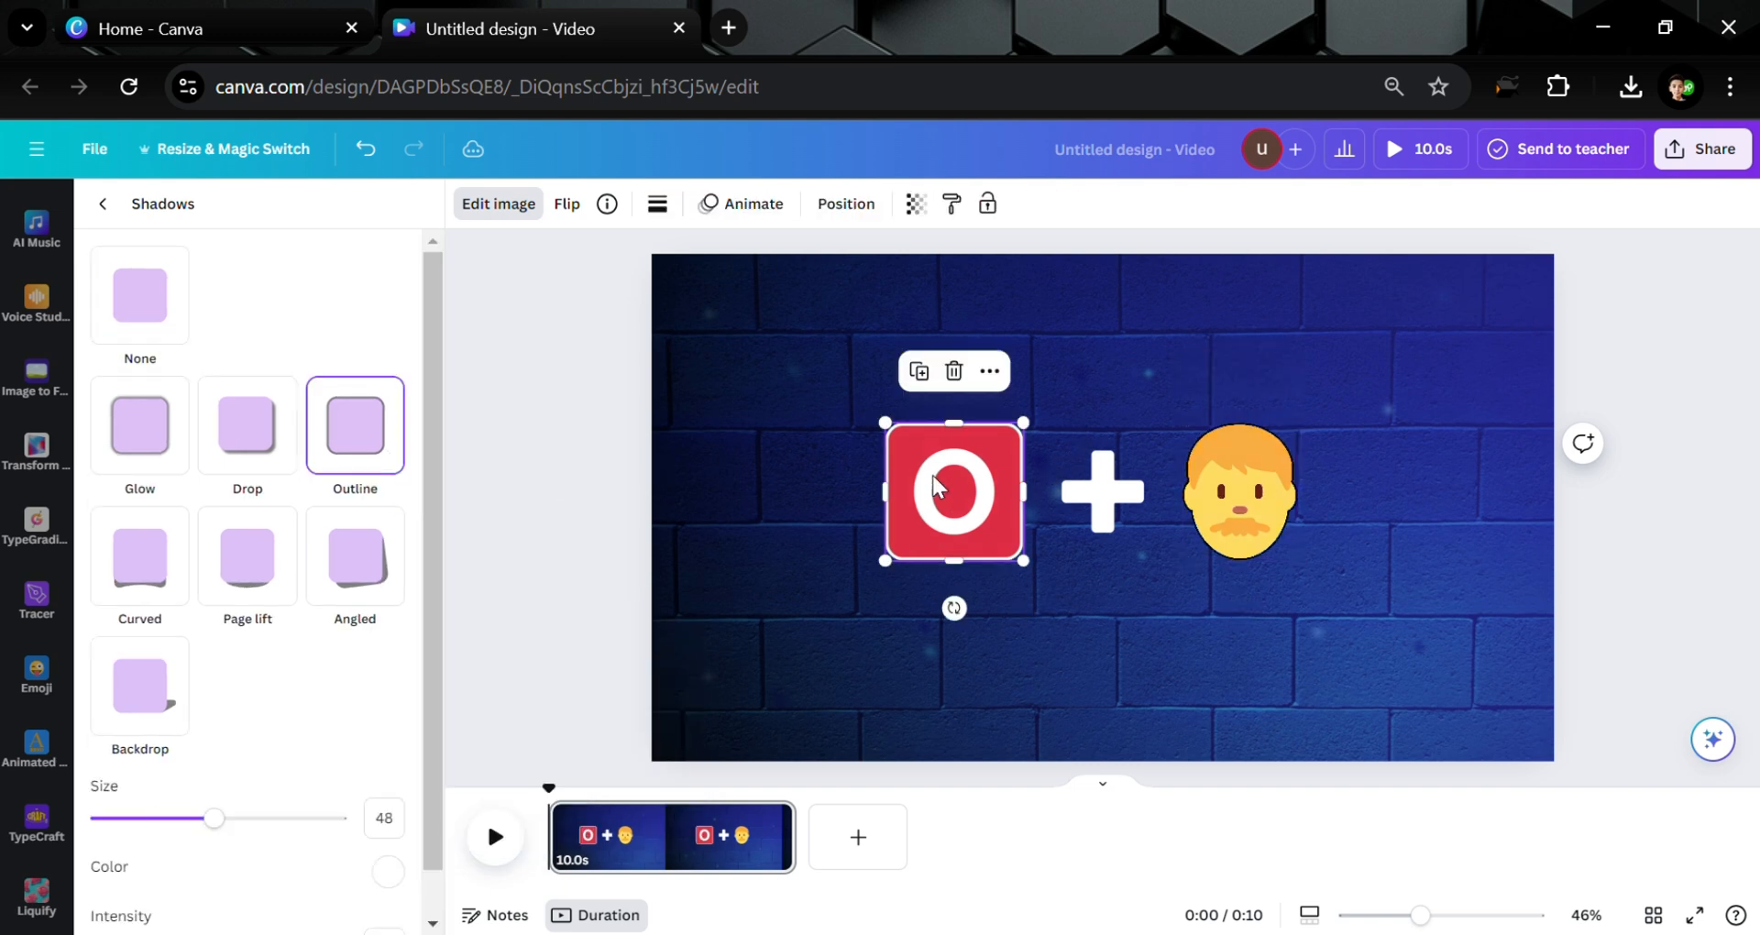
left_click(954, 207)
left_click(1234, 491)
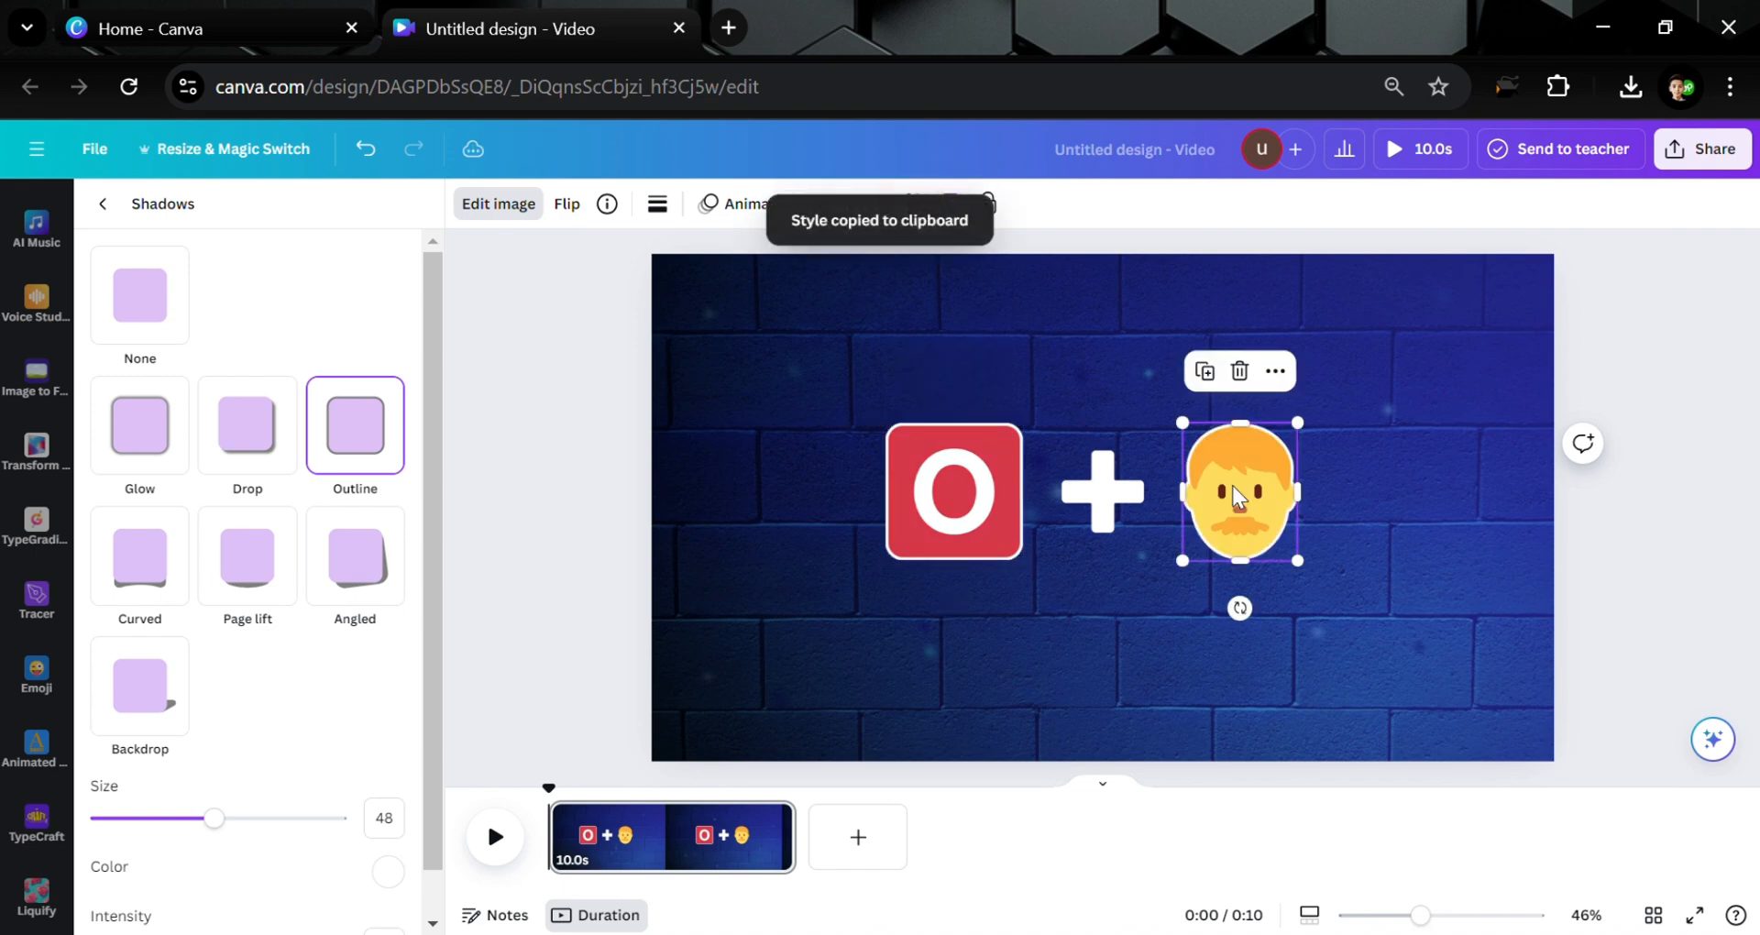
left_click(698, 454)
Select the O, plus and face together, enlarge them, and recentre the row on the page
left_click(606, 460)
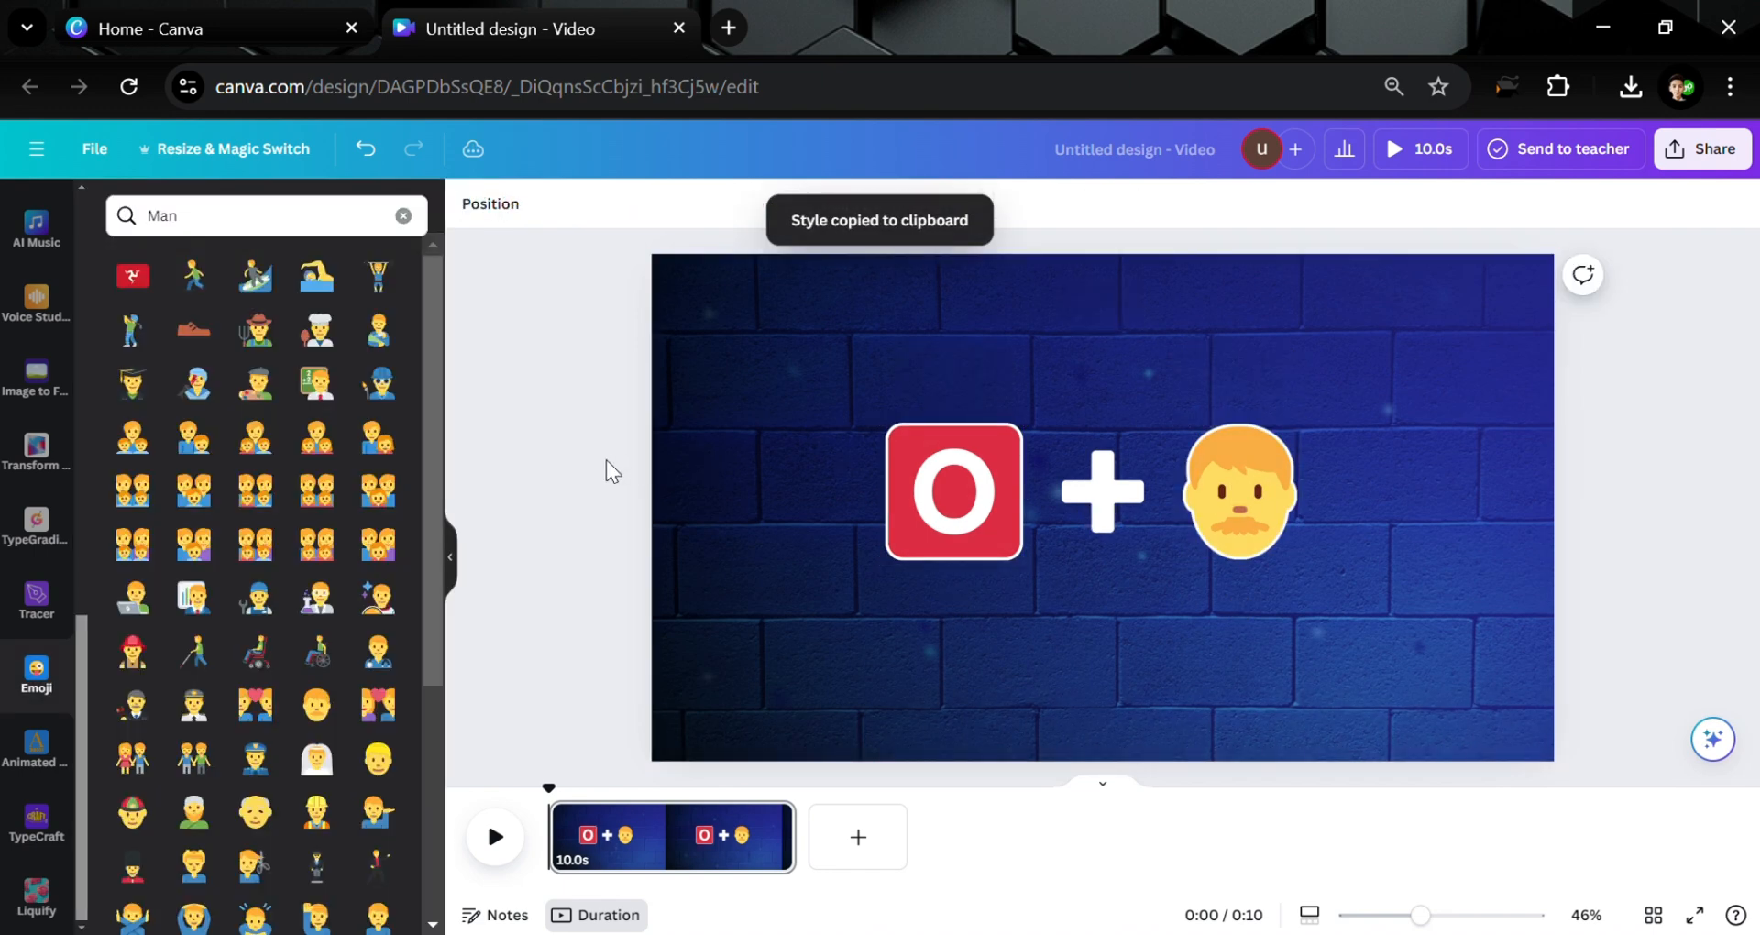
left_click_drag(774, 463, 1309, 531)
left_click_drag(1051, 521, 1040, 536)
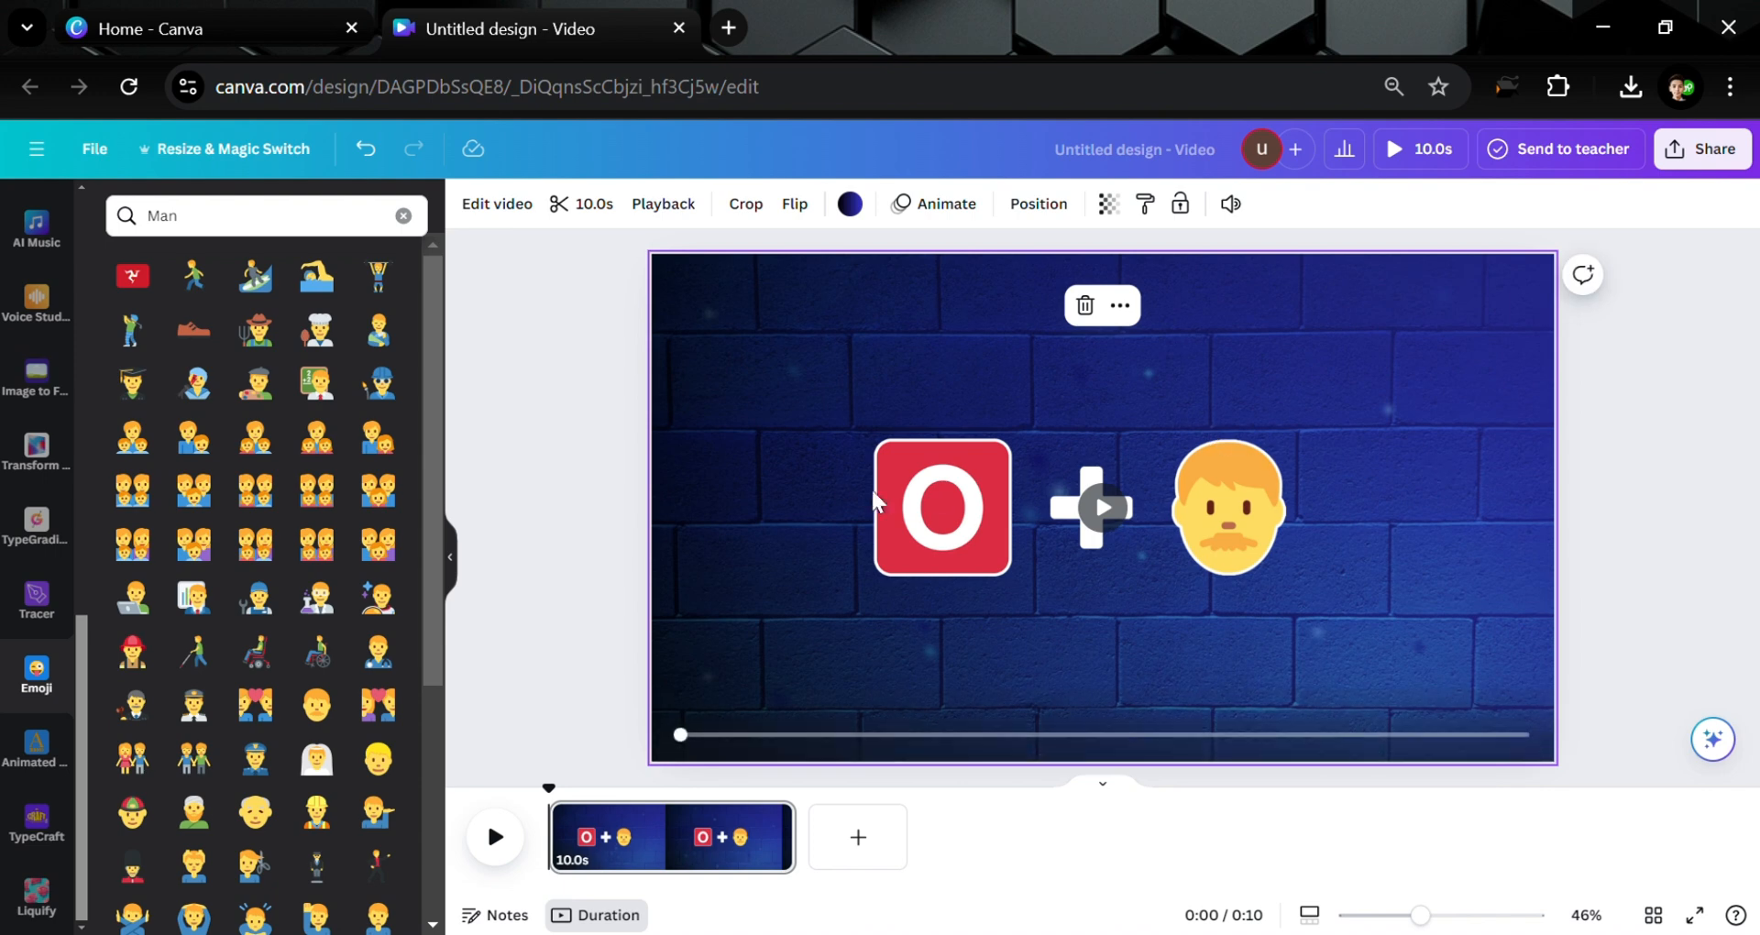
left_click_drag(1068, 486, 1355, 532)
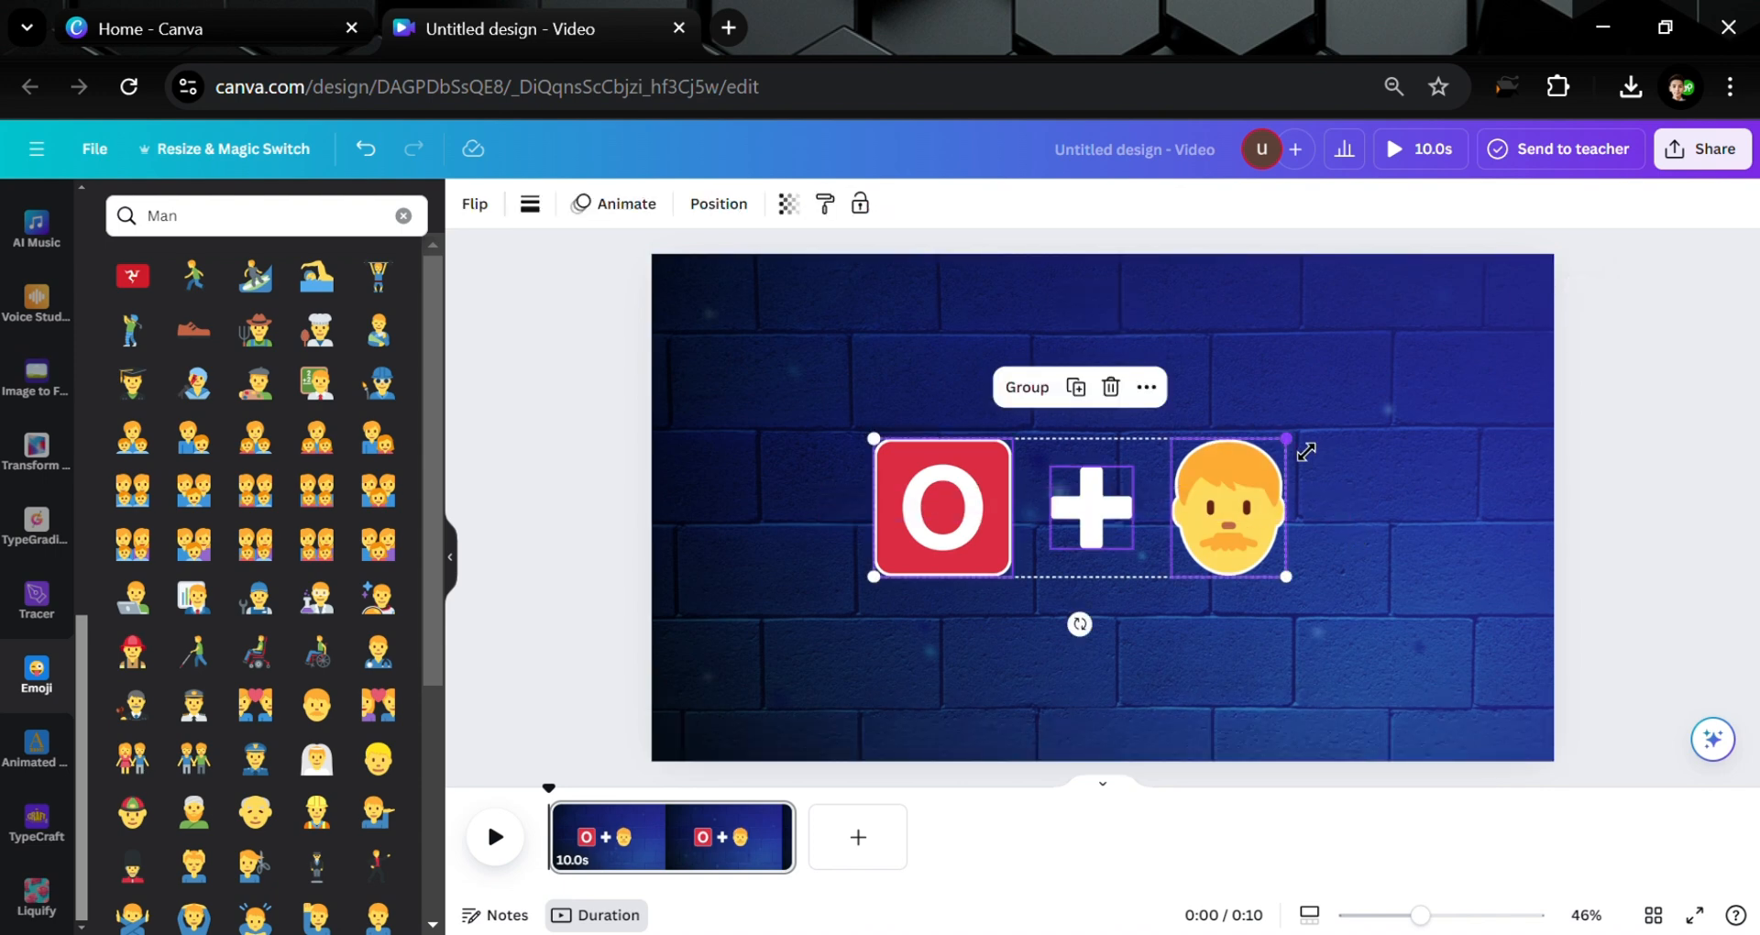
left_click_drag(1288, 441, 777, 548)
left_click_drag(957, 551, 984, 560)
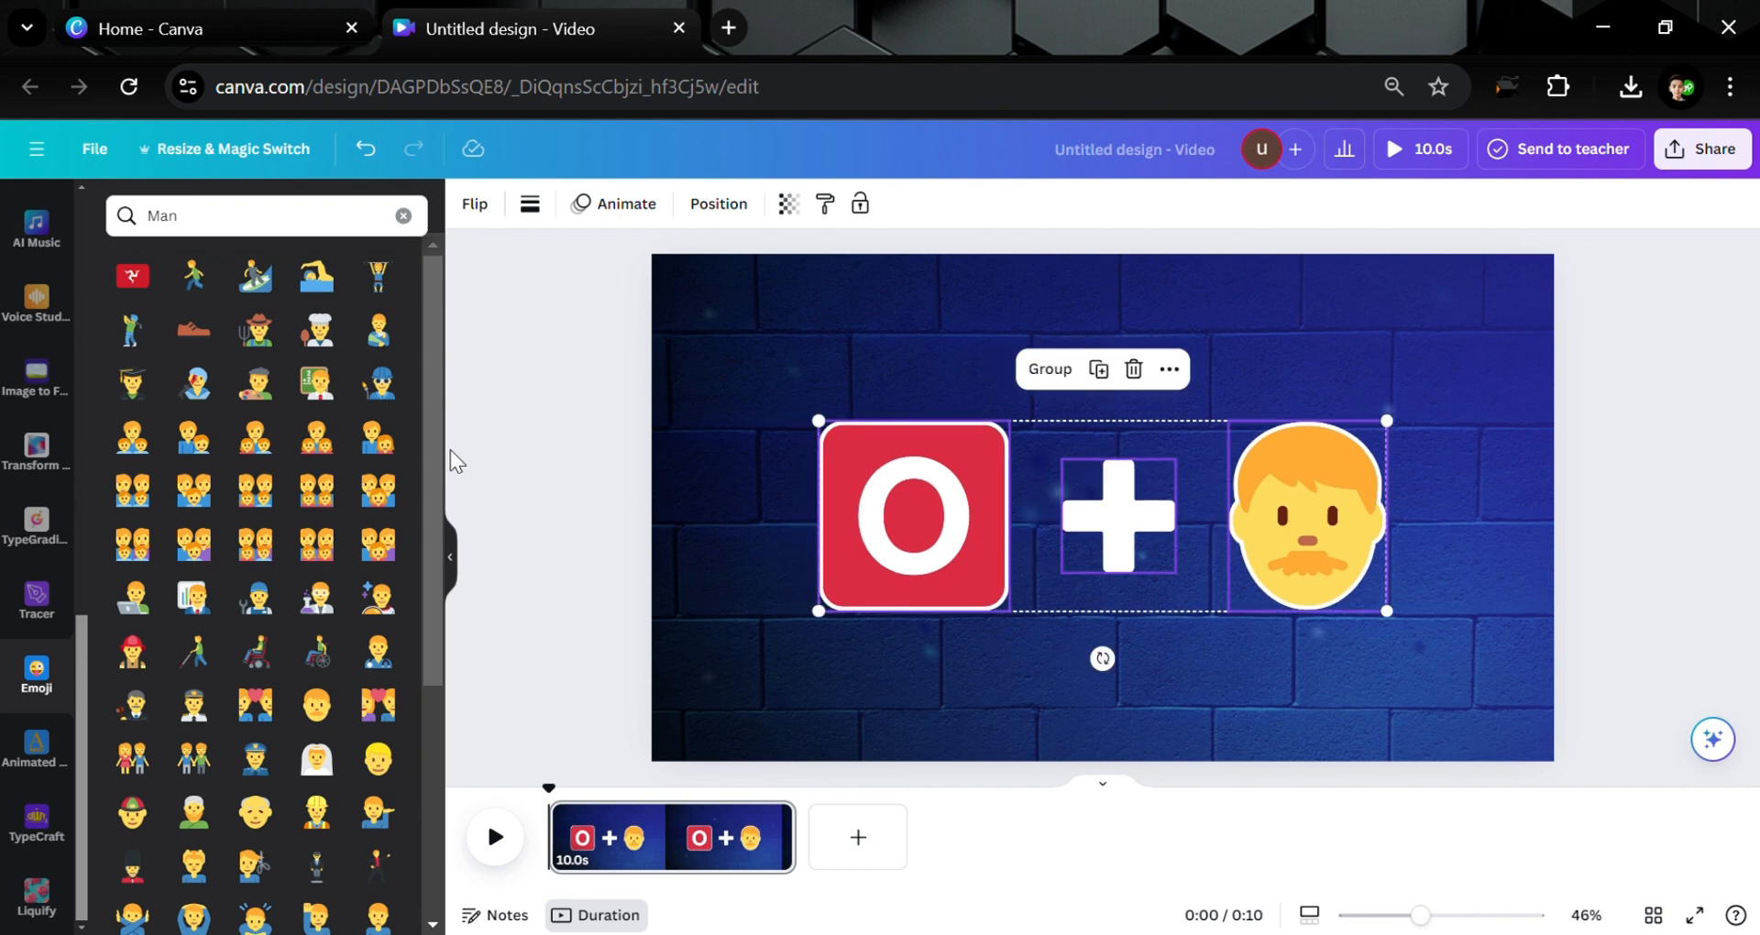
left_click(454, 458)
scroll(19, 302, "up", 5)
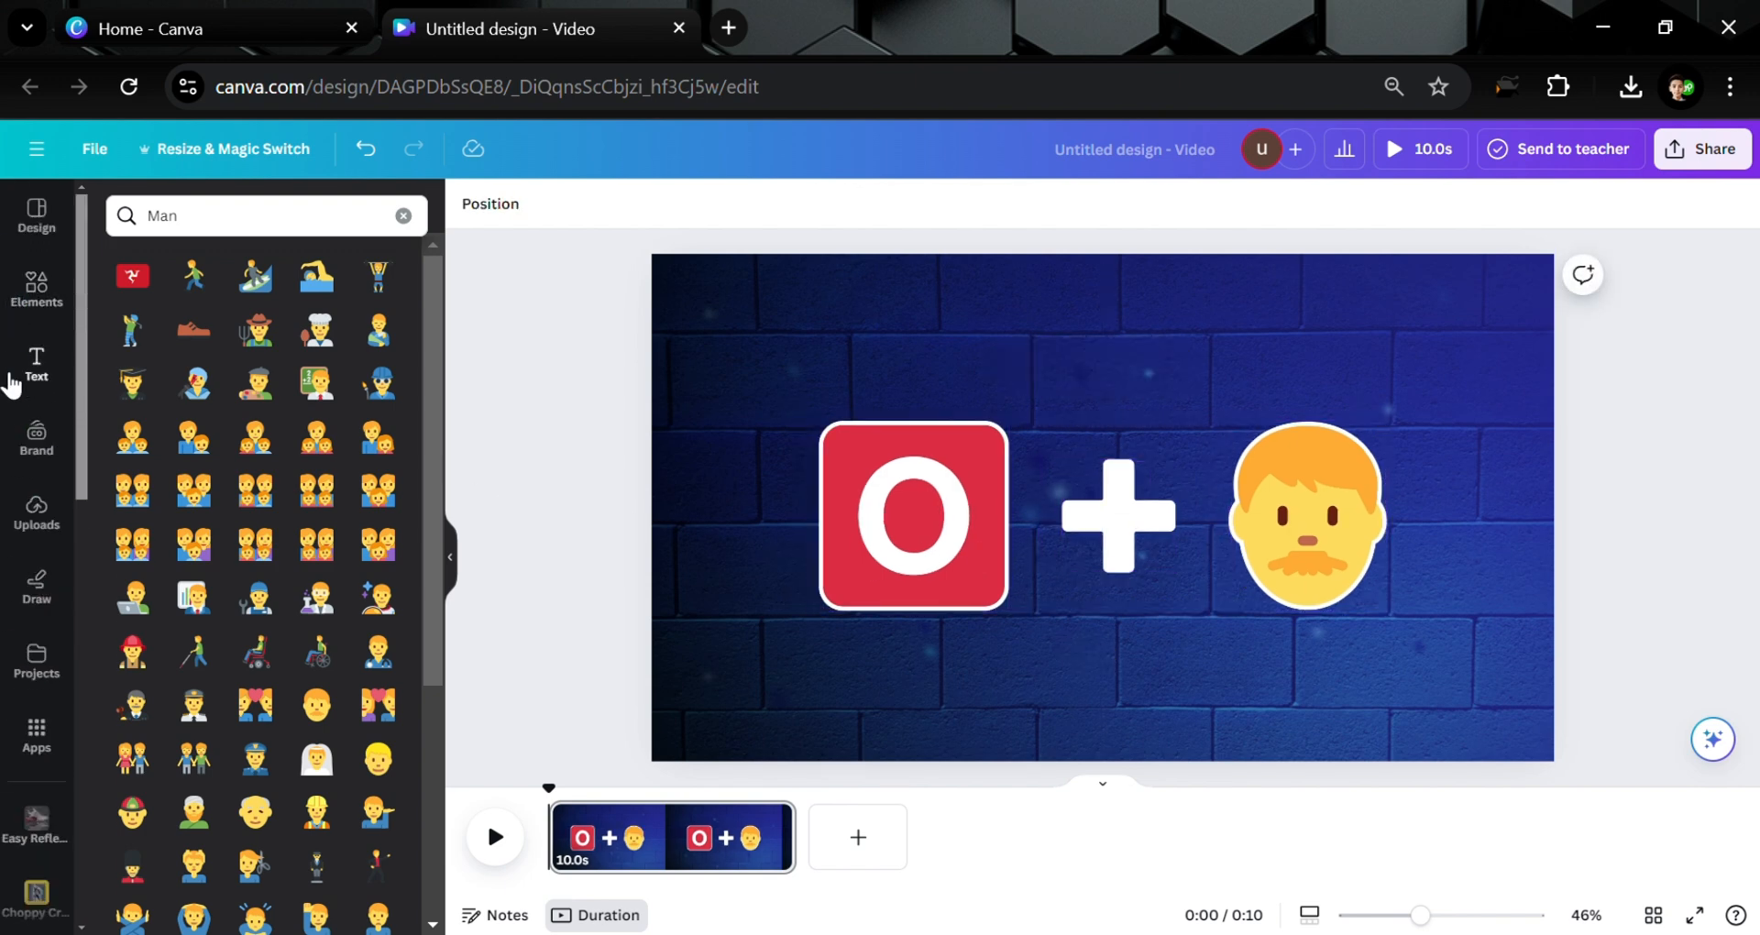
Add a 'Guess The Country' title above the clue icons and enlarge it
left_click(13, 385)
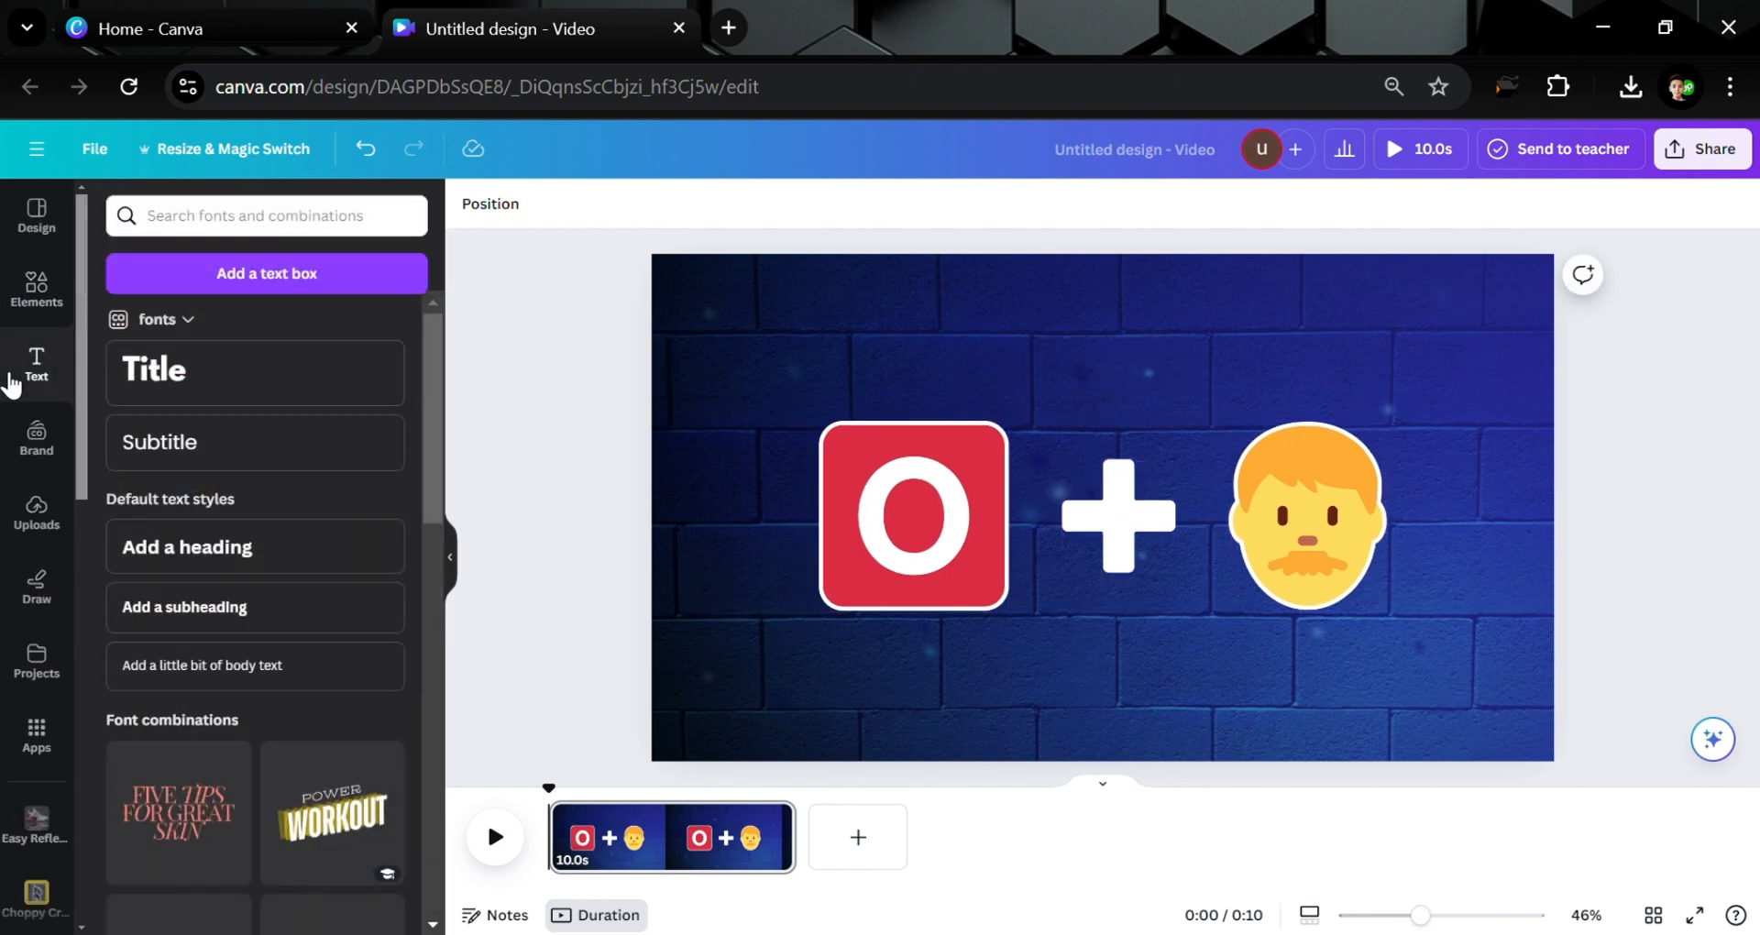
left_click(228, 396)
type("Guesst")
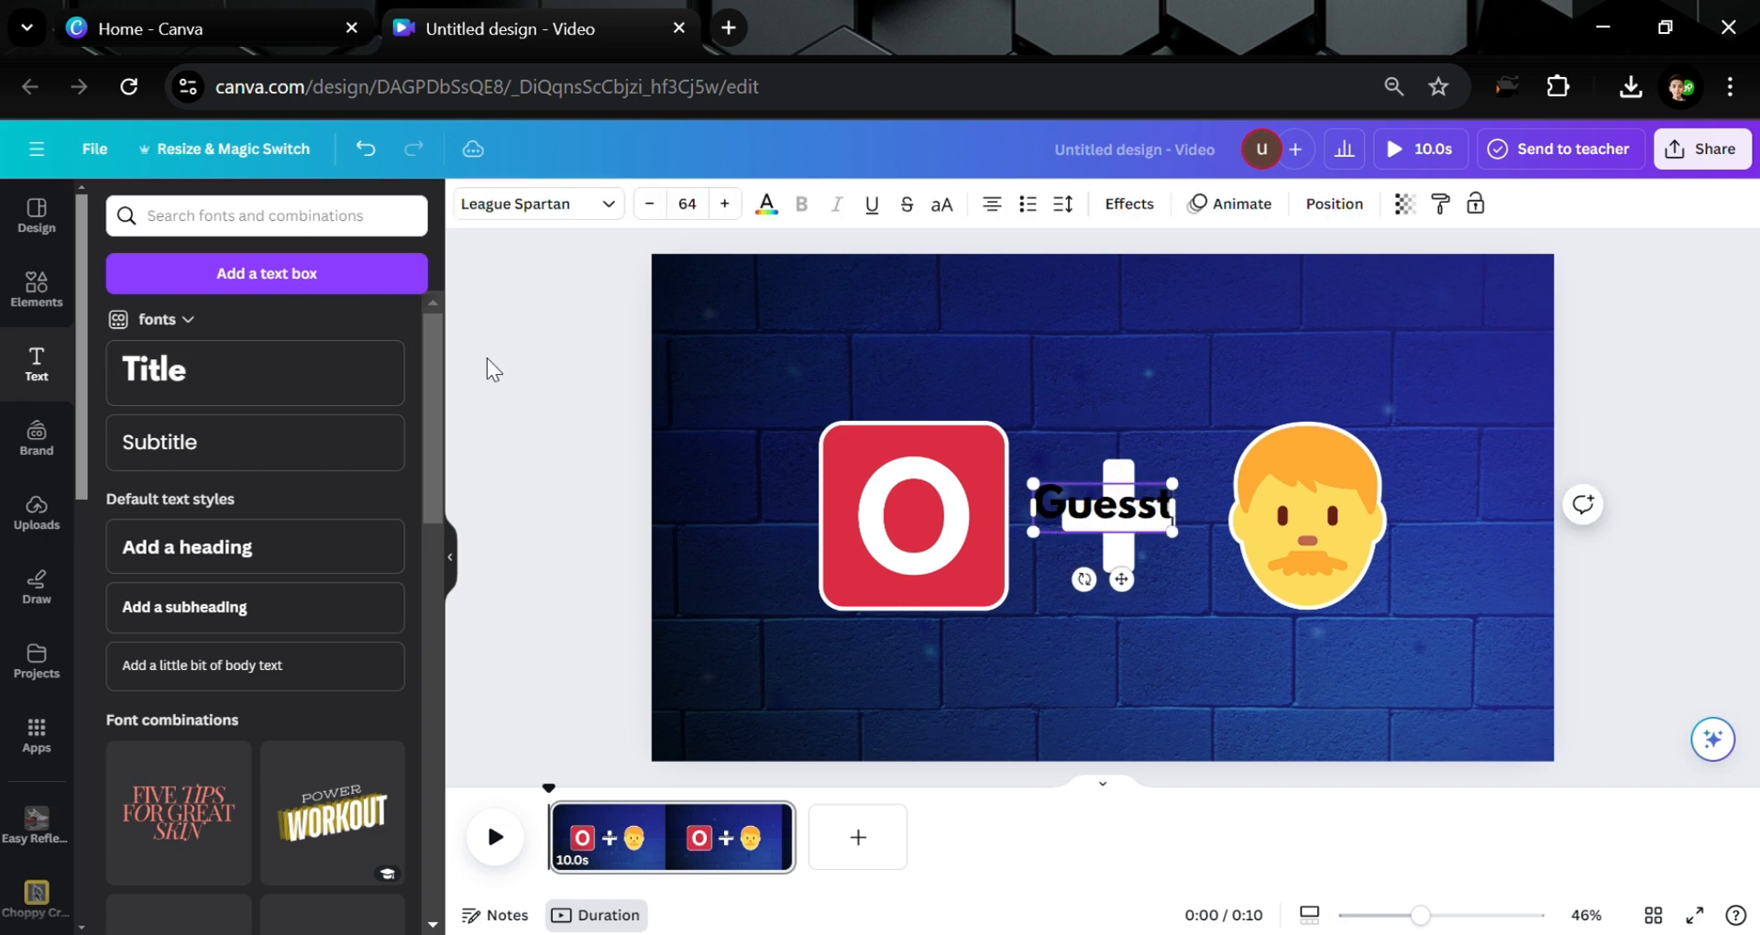
key("BackSpace")
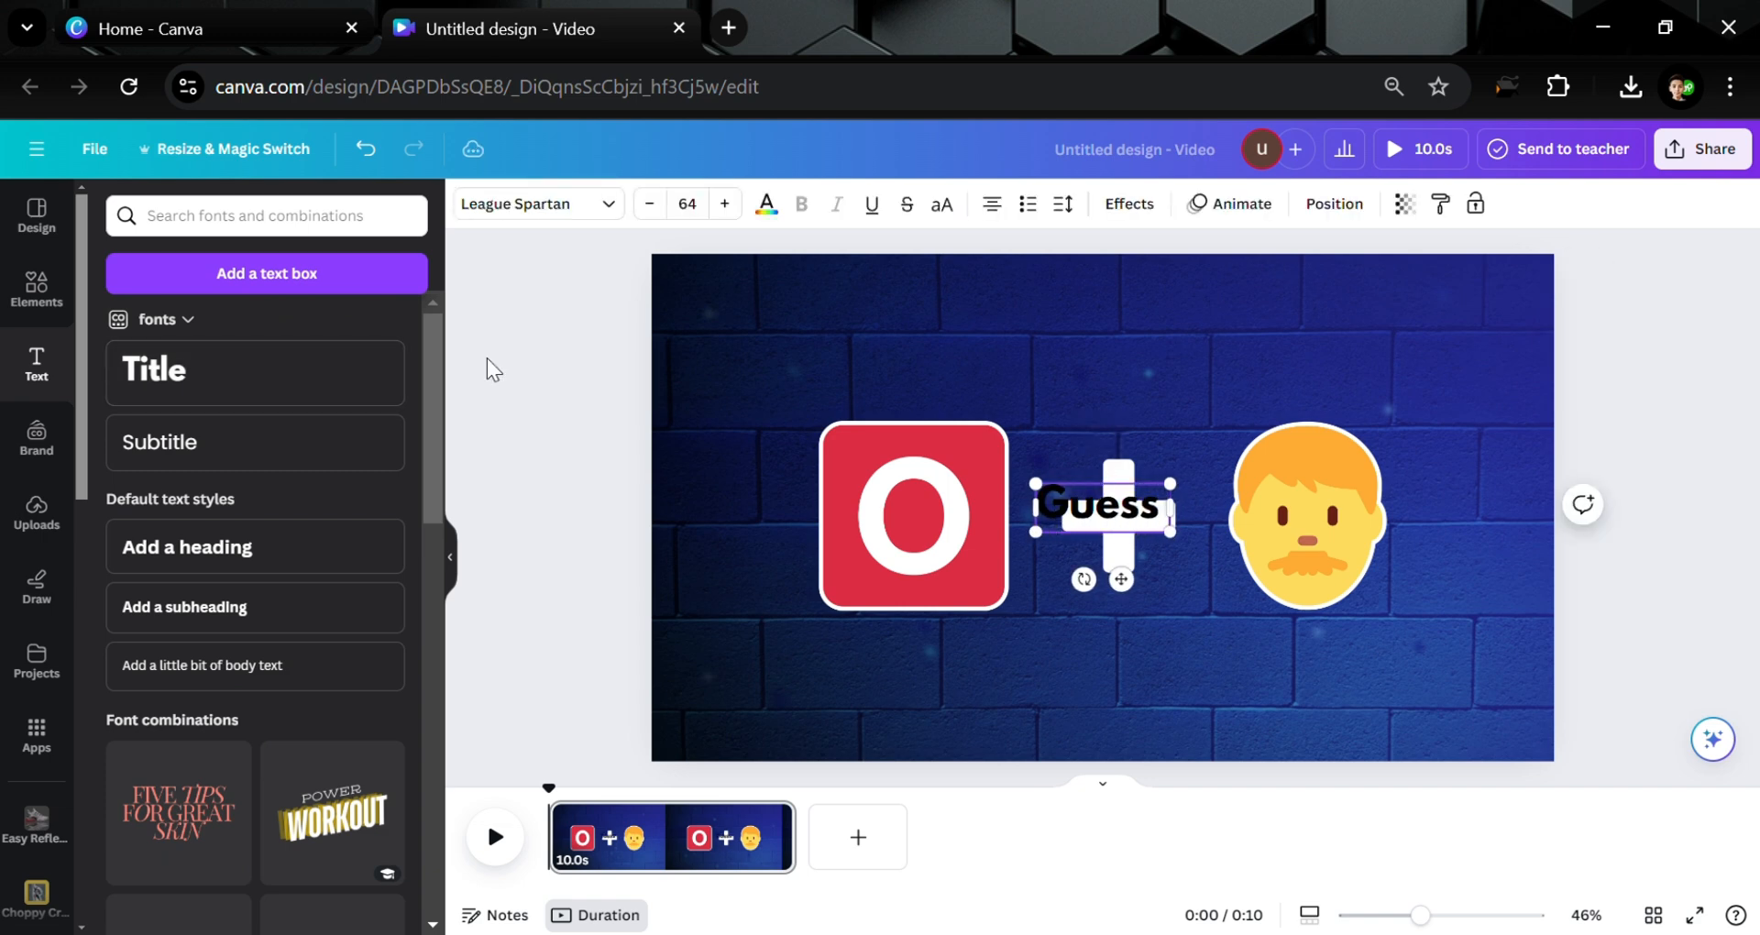
type("The Country")
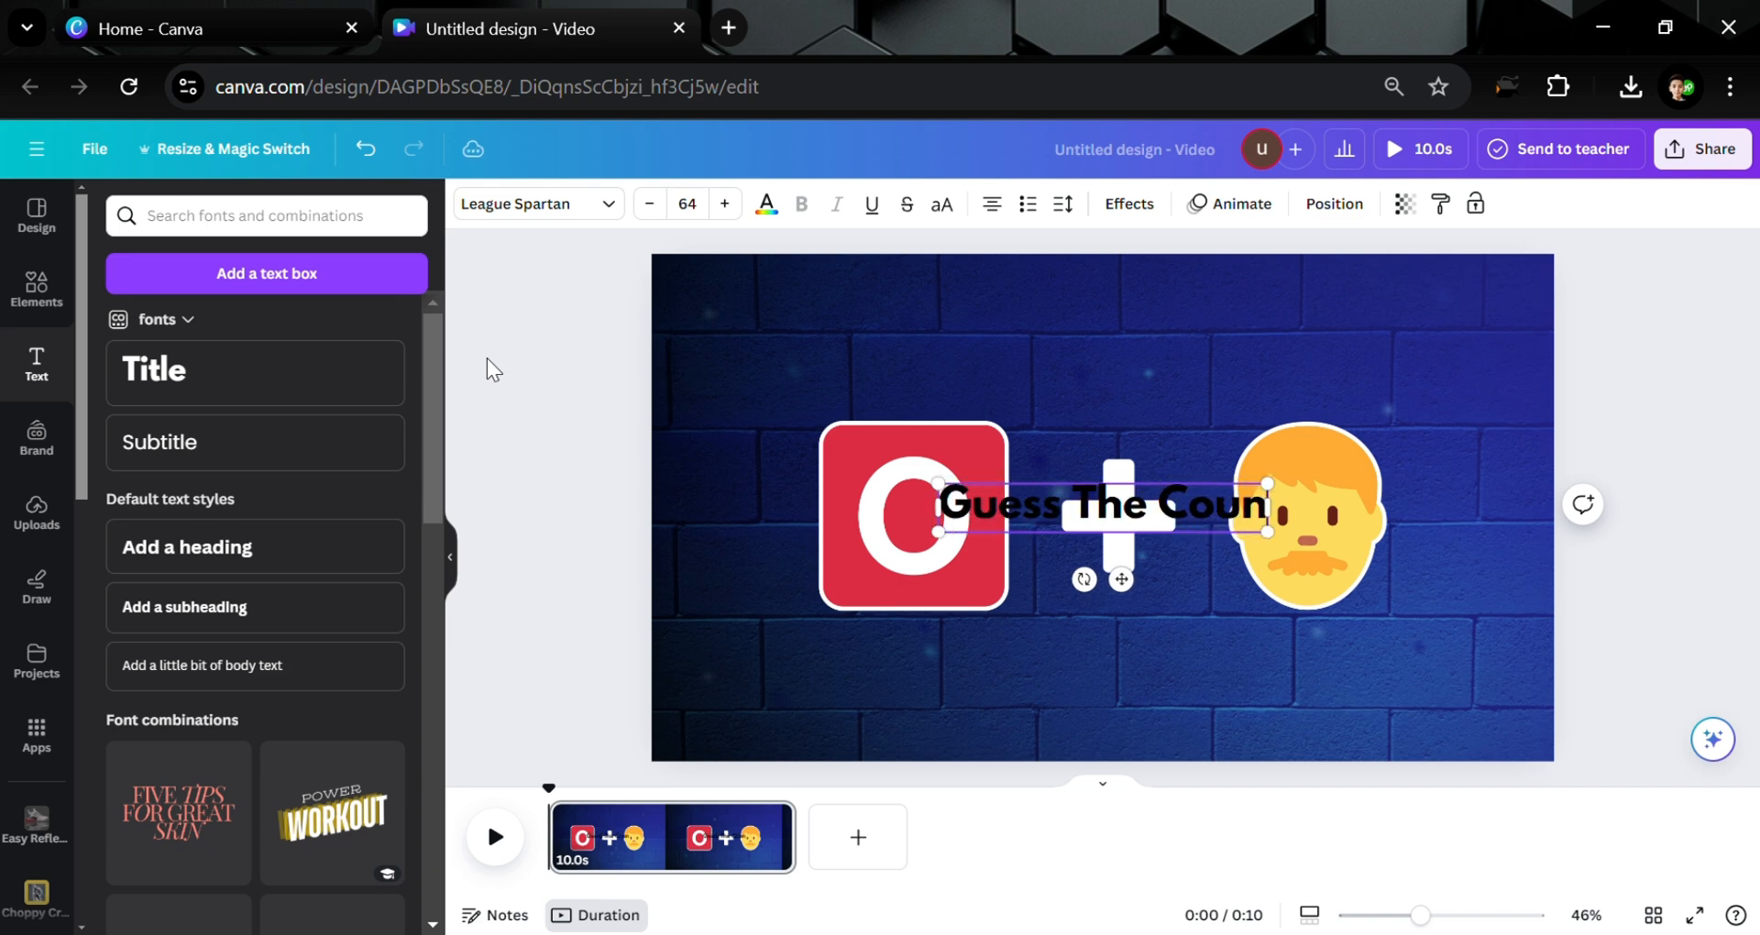
left_click(697, 507)
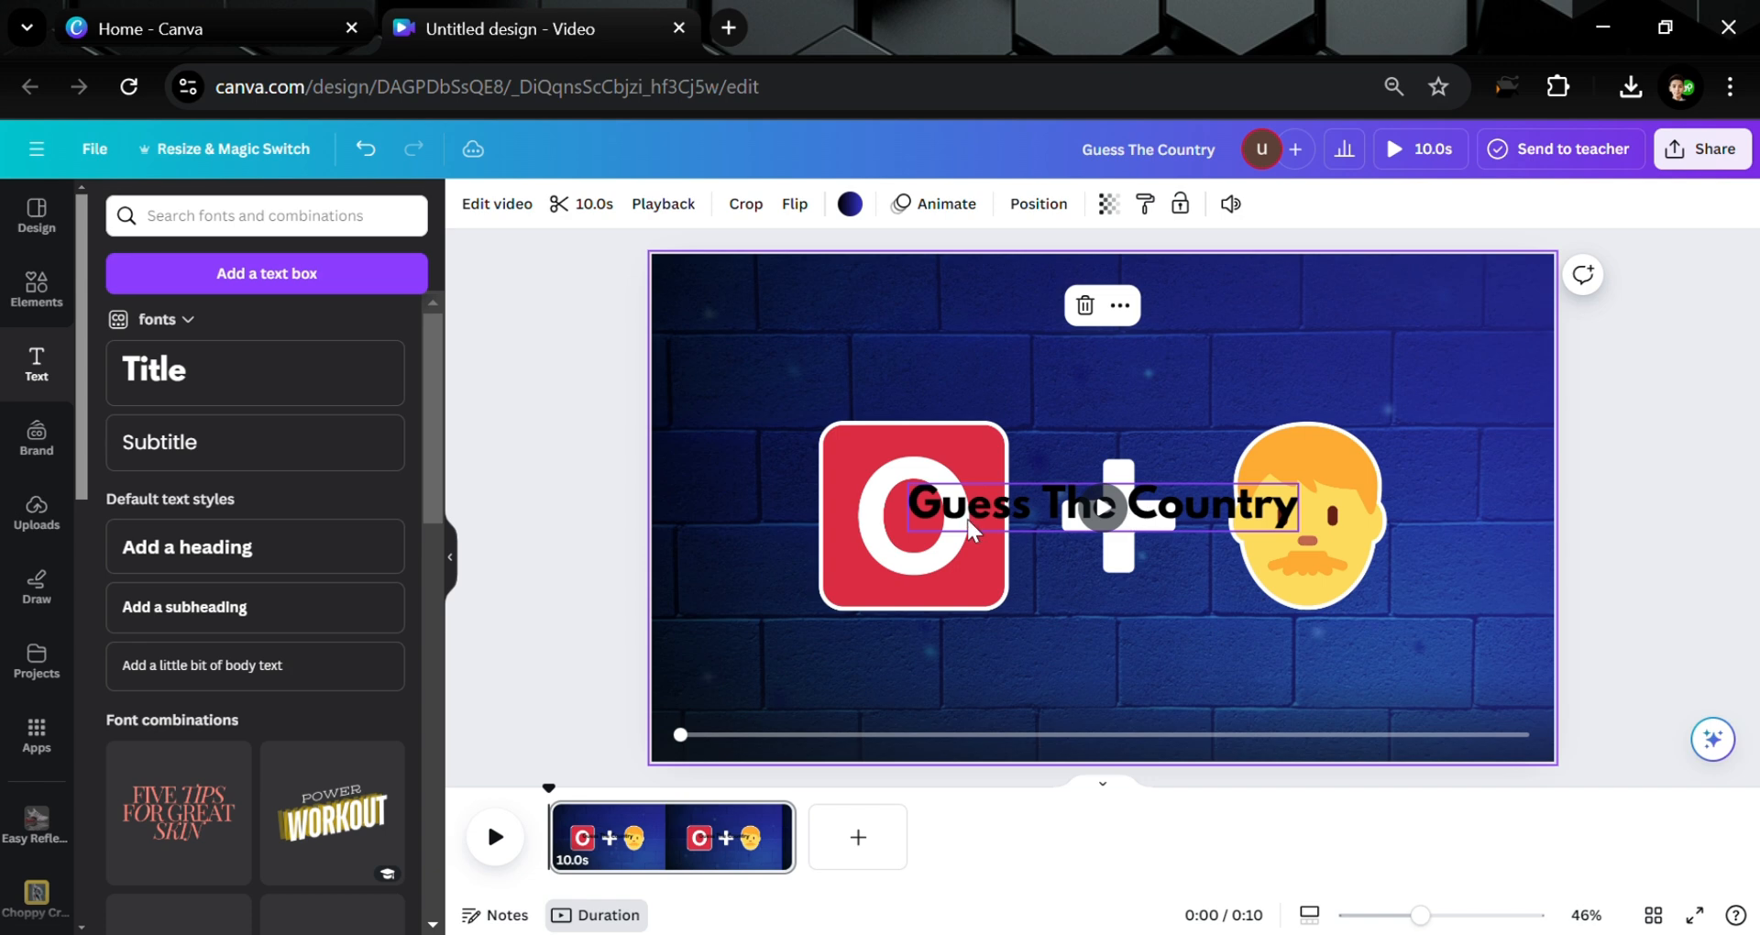
left_click_drag(980, 530, 959, 375)
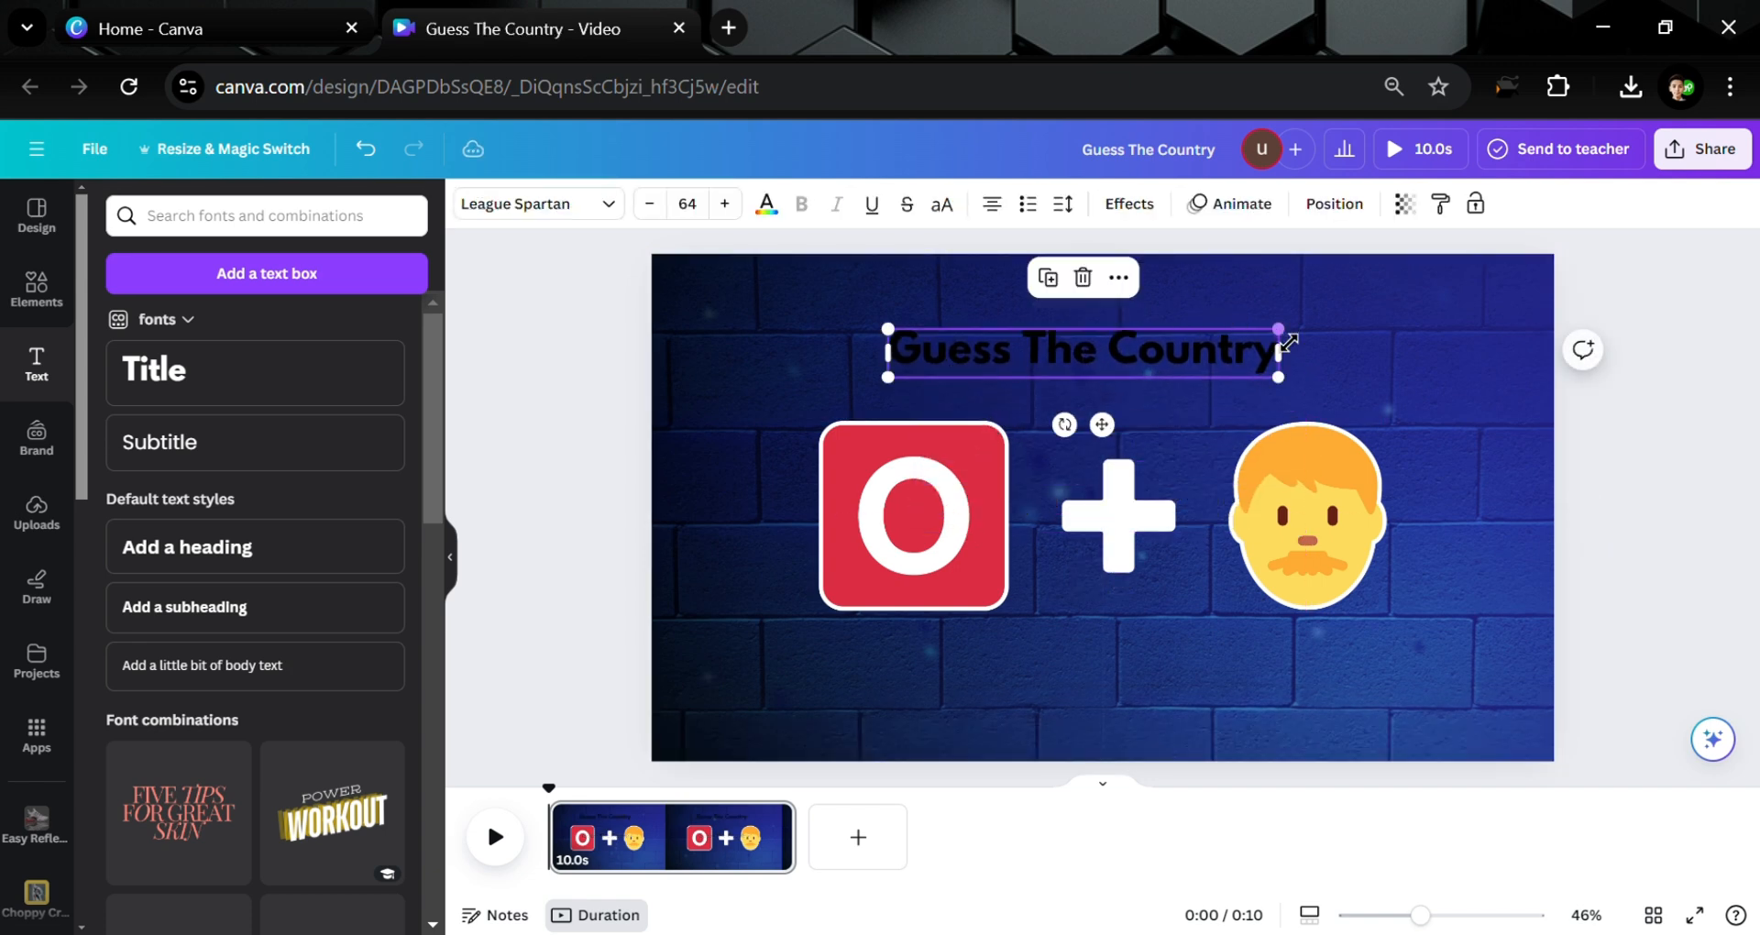
mouse_move(1278, 328)
left_mouse_down()
mouse_move(1363, 319)
mouse_move(1257, 355)
left_mouse_up()
left_click(1703, 385)
left_click(1323, 335)
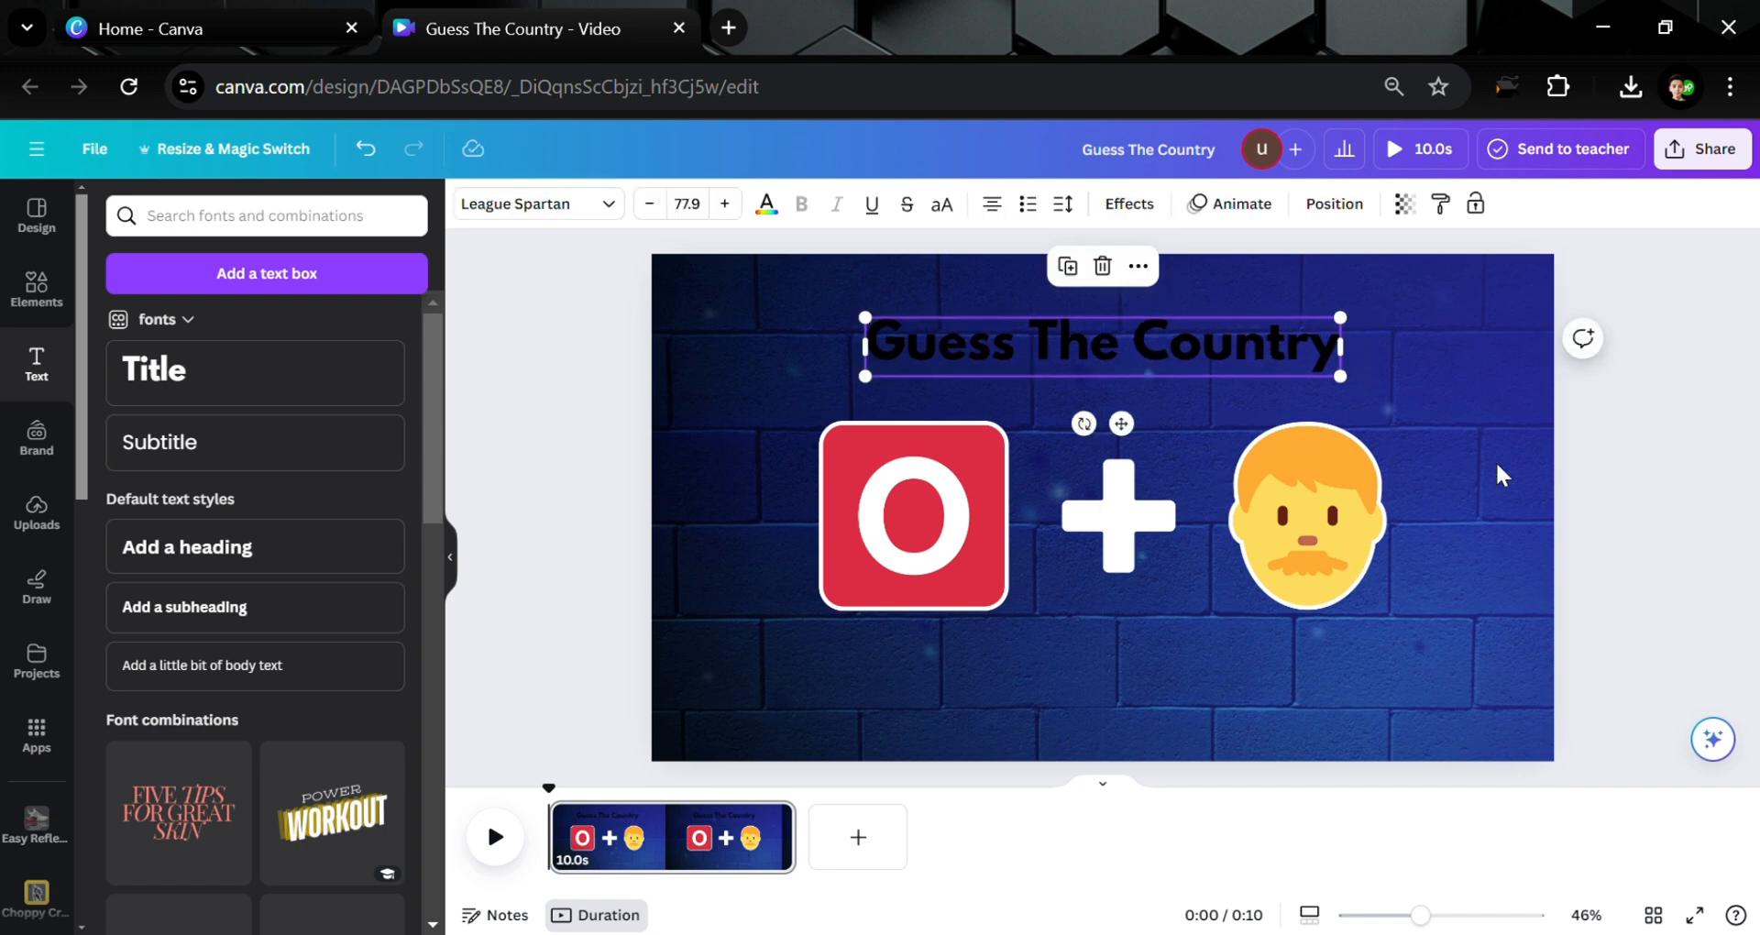
Shrink the clue icons slightly, then reposition the title and enlarge it to about 108
left_click_drag(1500, 473, 770, 530)
left_click_drag(837, 439, 883, 459)
left_click_drag(1108, 550, 1104, 554)
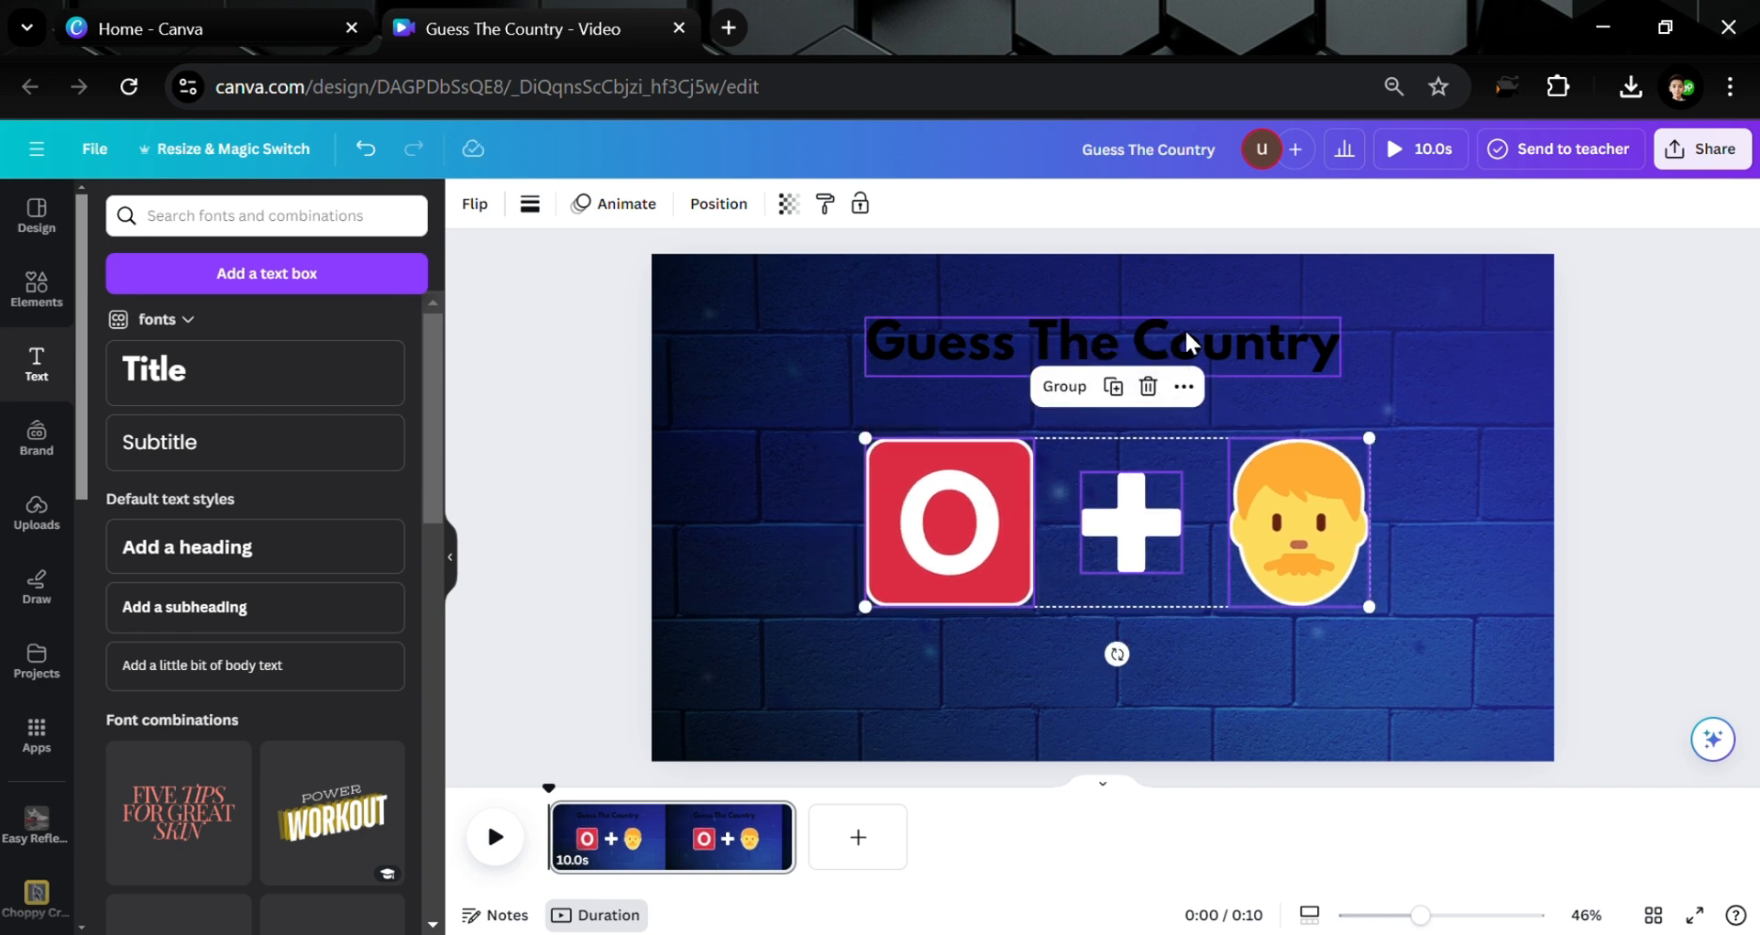
left_click_drag(1182, 347, 1093, 379)
left_click_drag(1255, 364, 1419, 292)
left_click_drag(1300, 339, 1321, 332)
Set the title to Anton font in all capitals at size 150
left_click(609, 205)
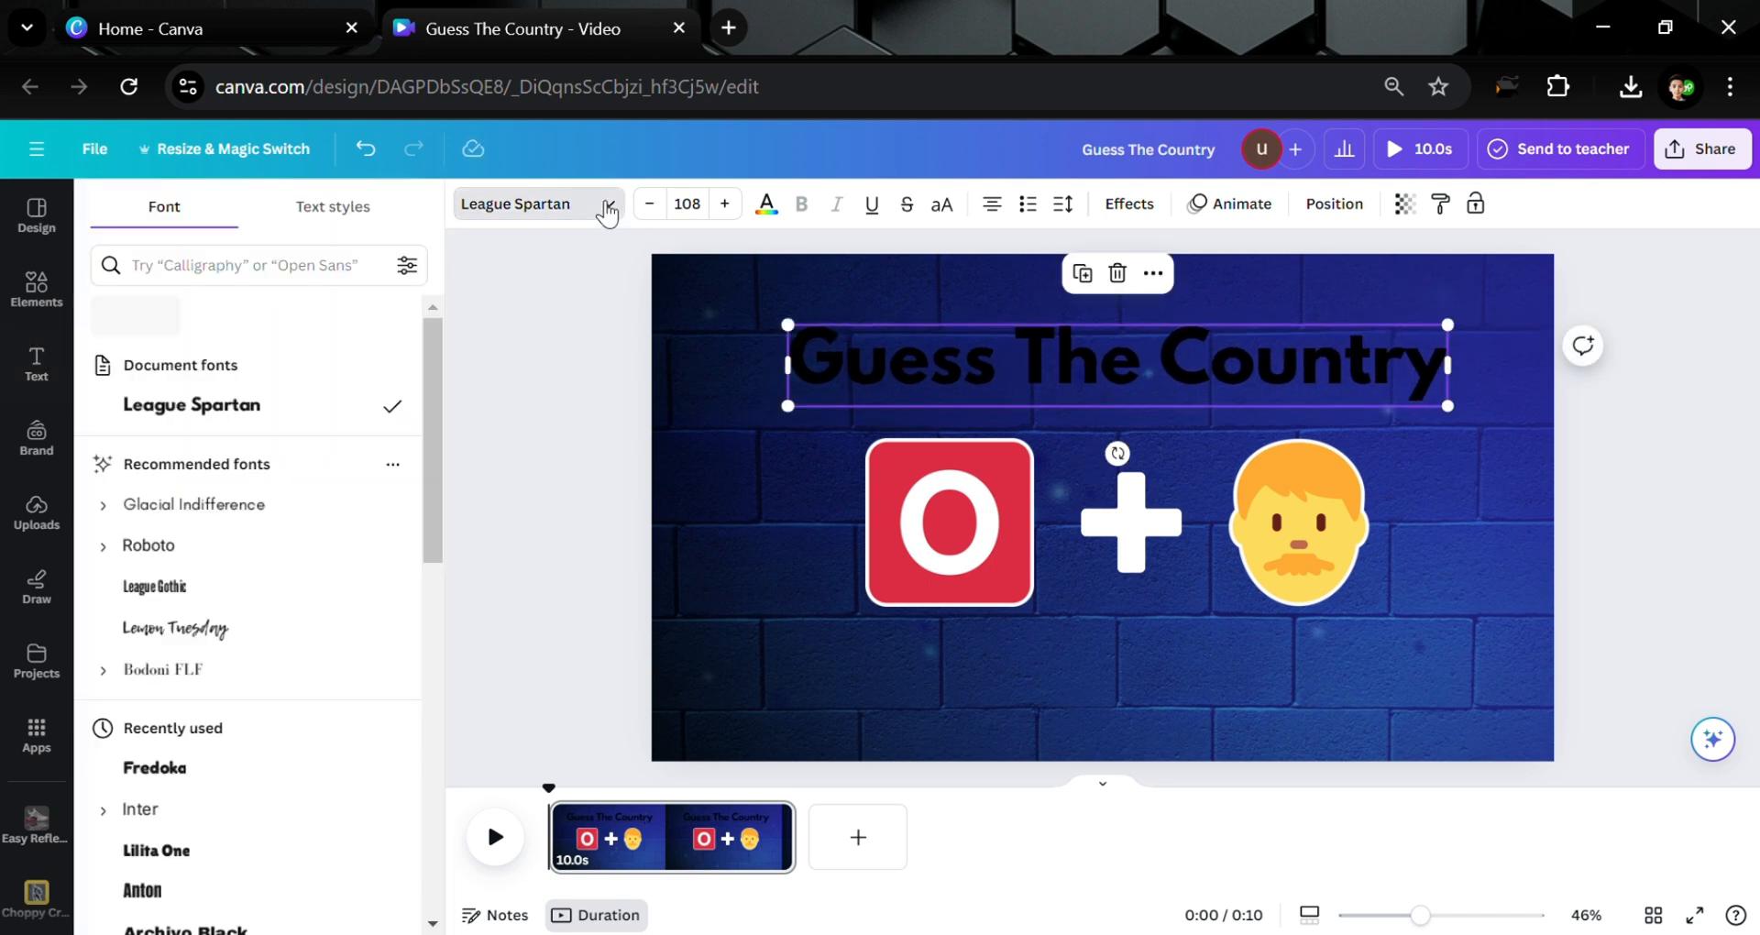
scroll(170, 793, "down", 1)
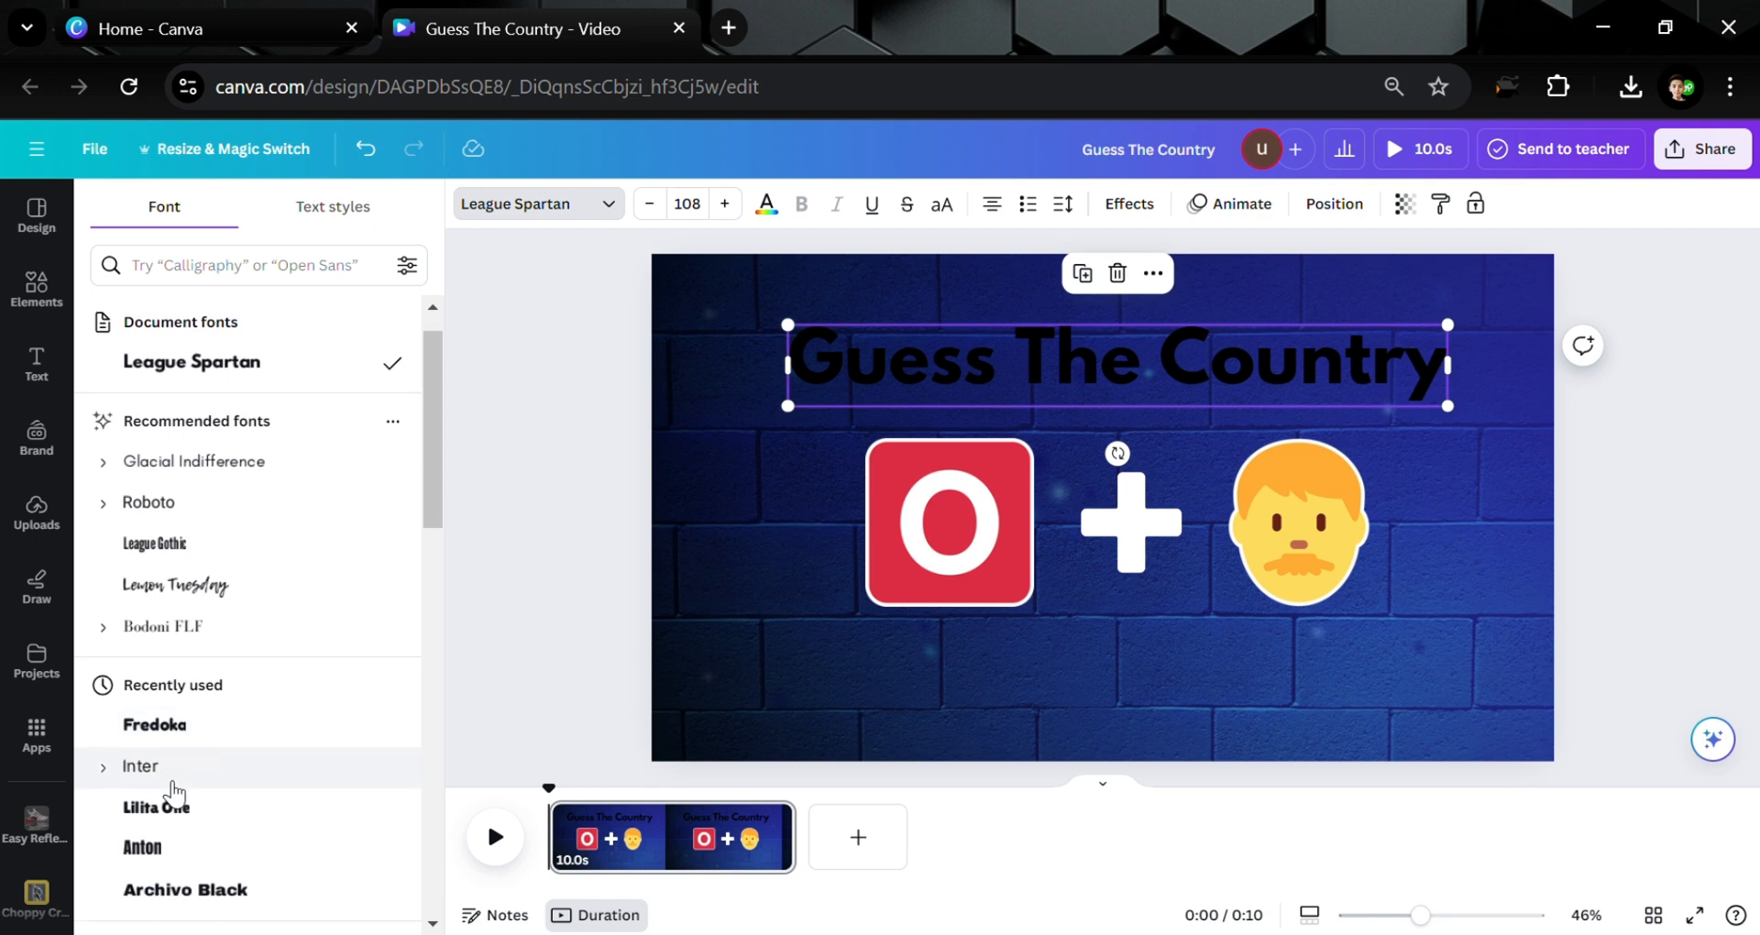
left_click(191, 761)
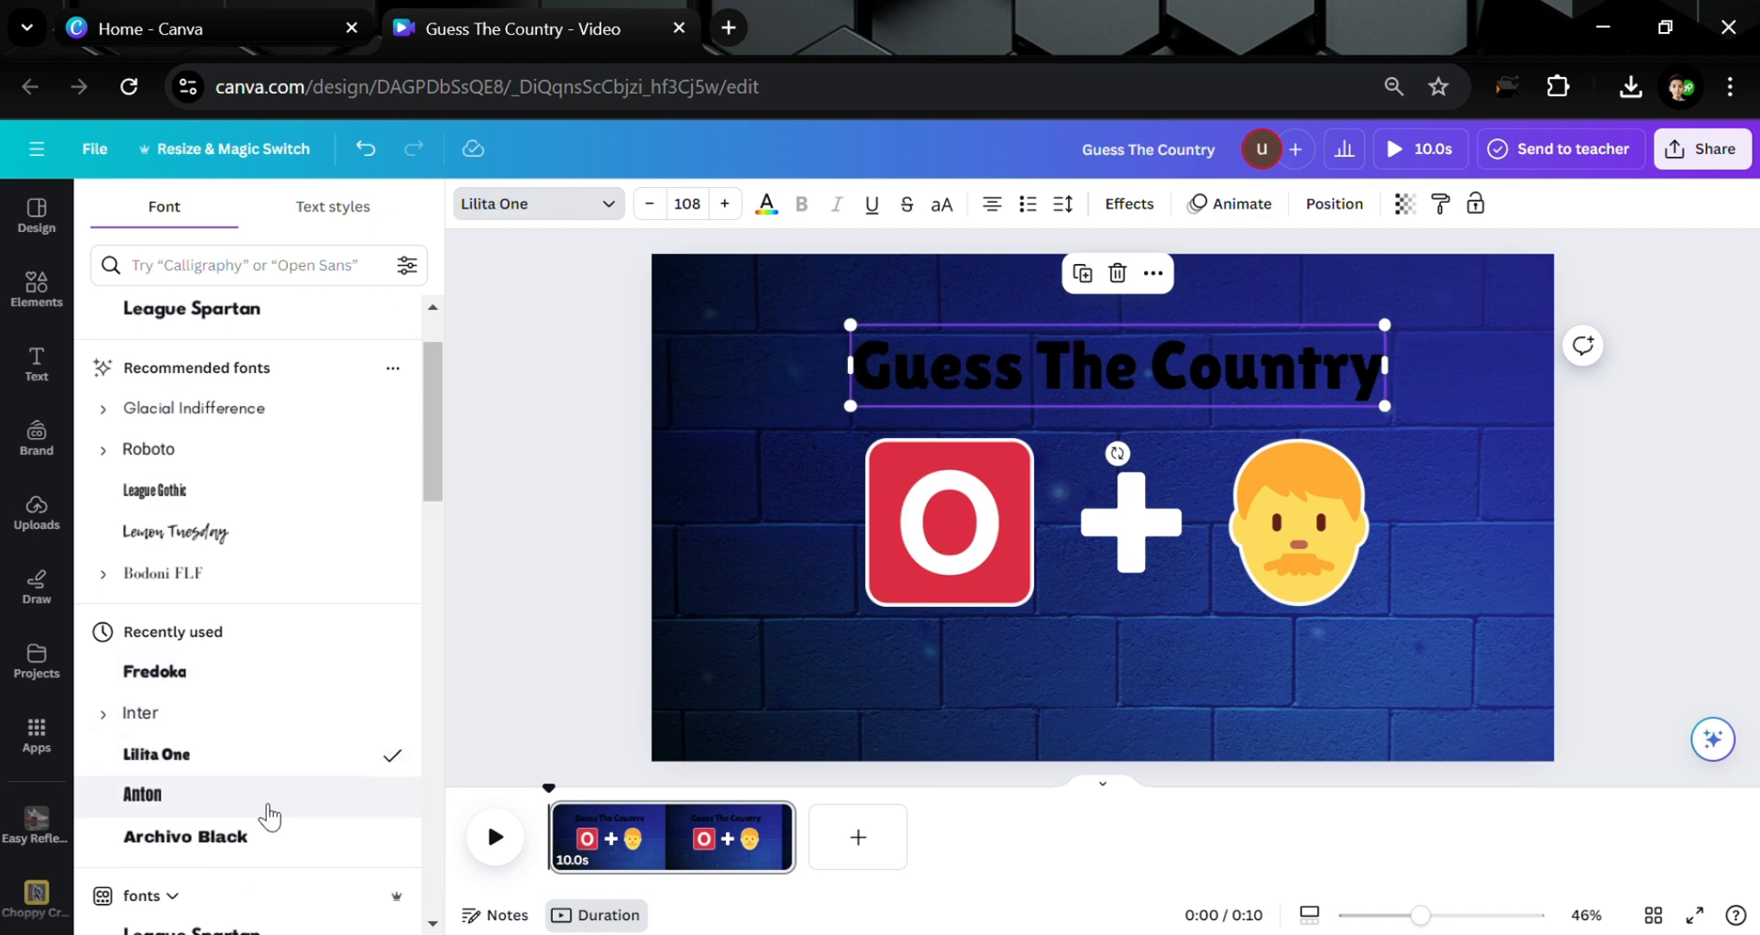
left_click(260, 812)
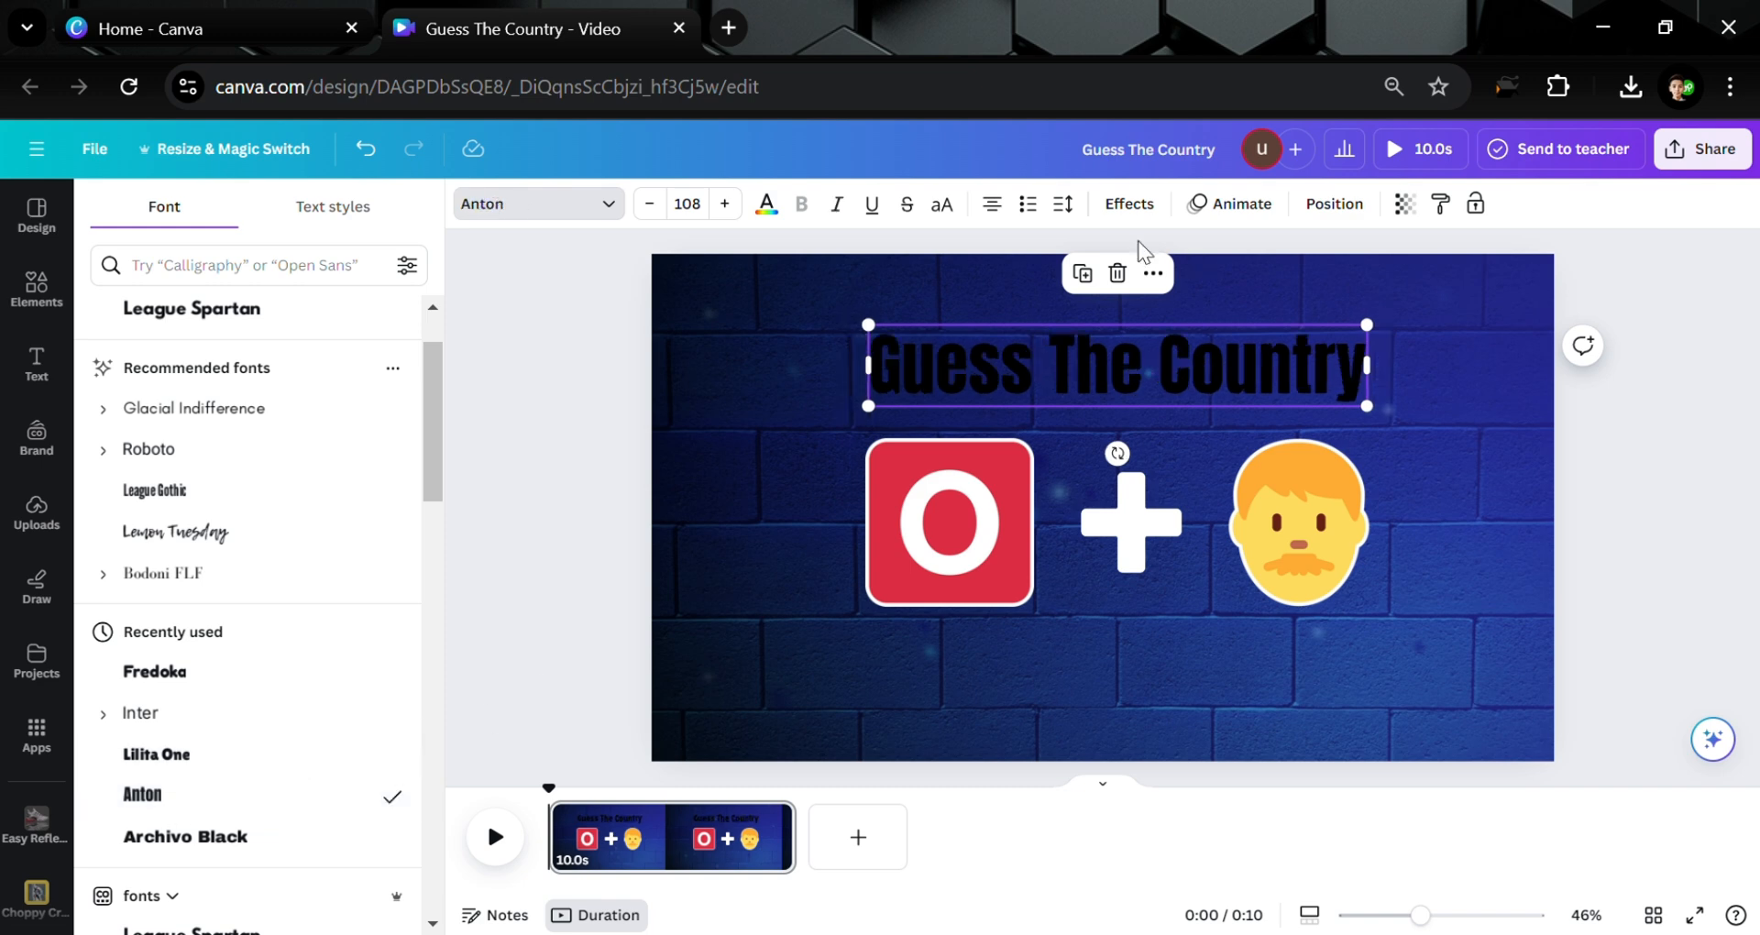
left_click(941, 203)
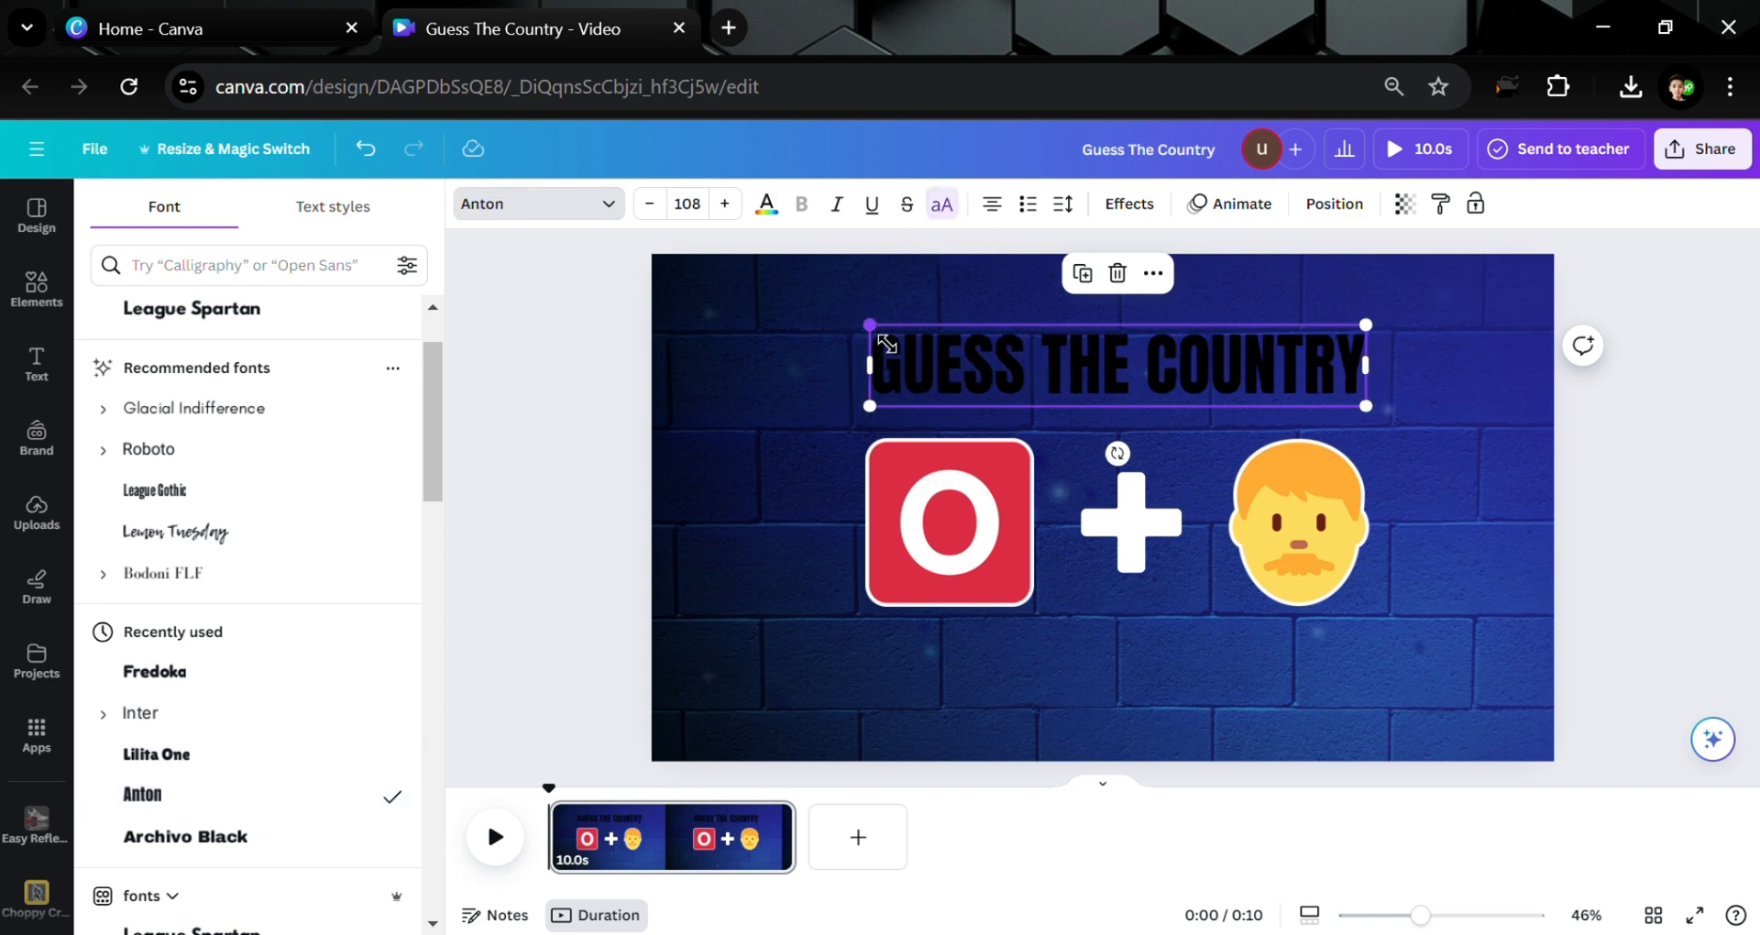
left_click_drag(885, 343, 744, 353)
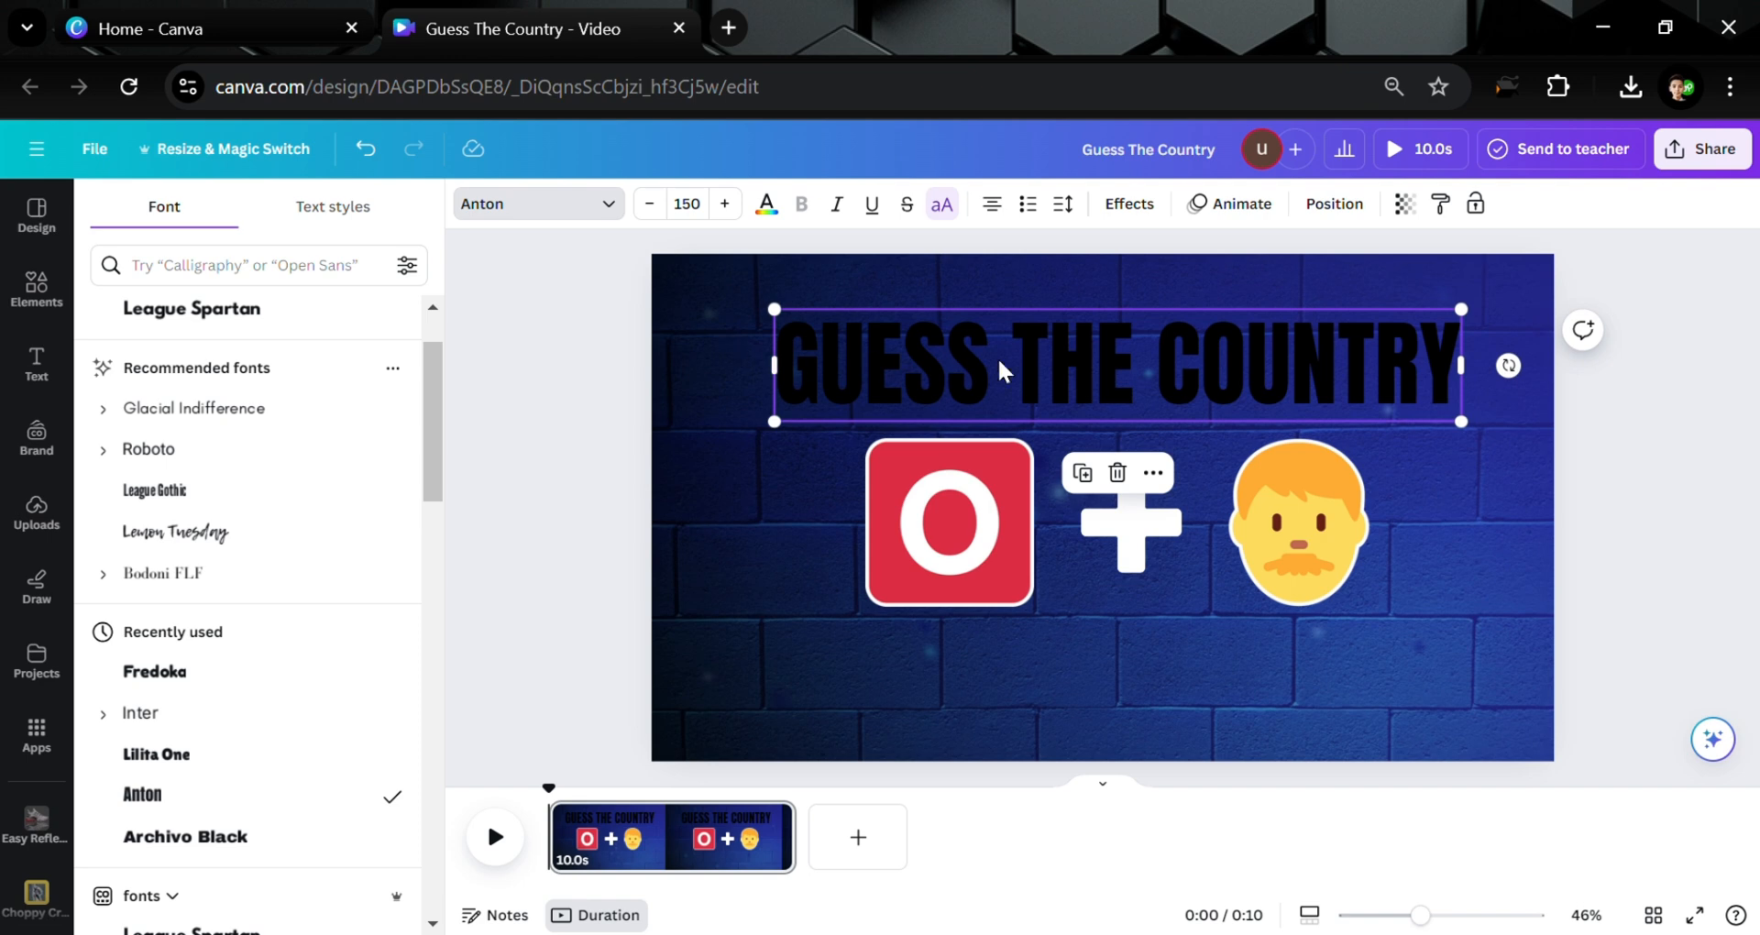
left_click_drag(999, 369, 1008, 355)
Make the title text white and nudge it into place
left_click(767, 204)
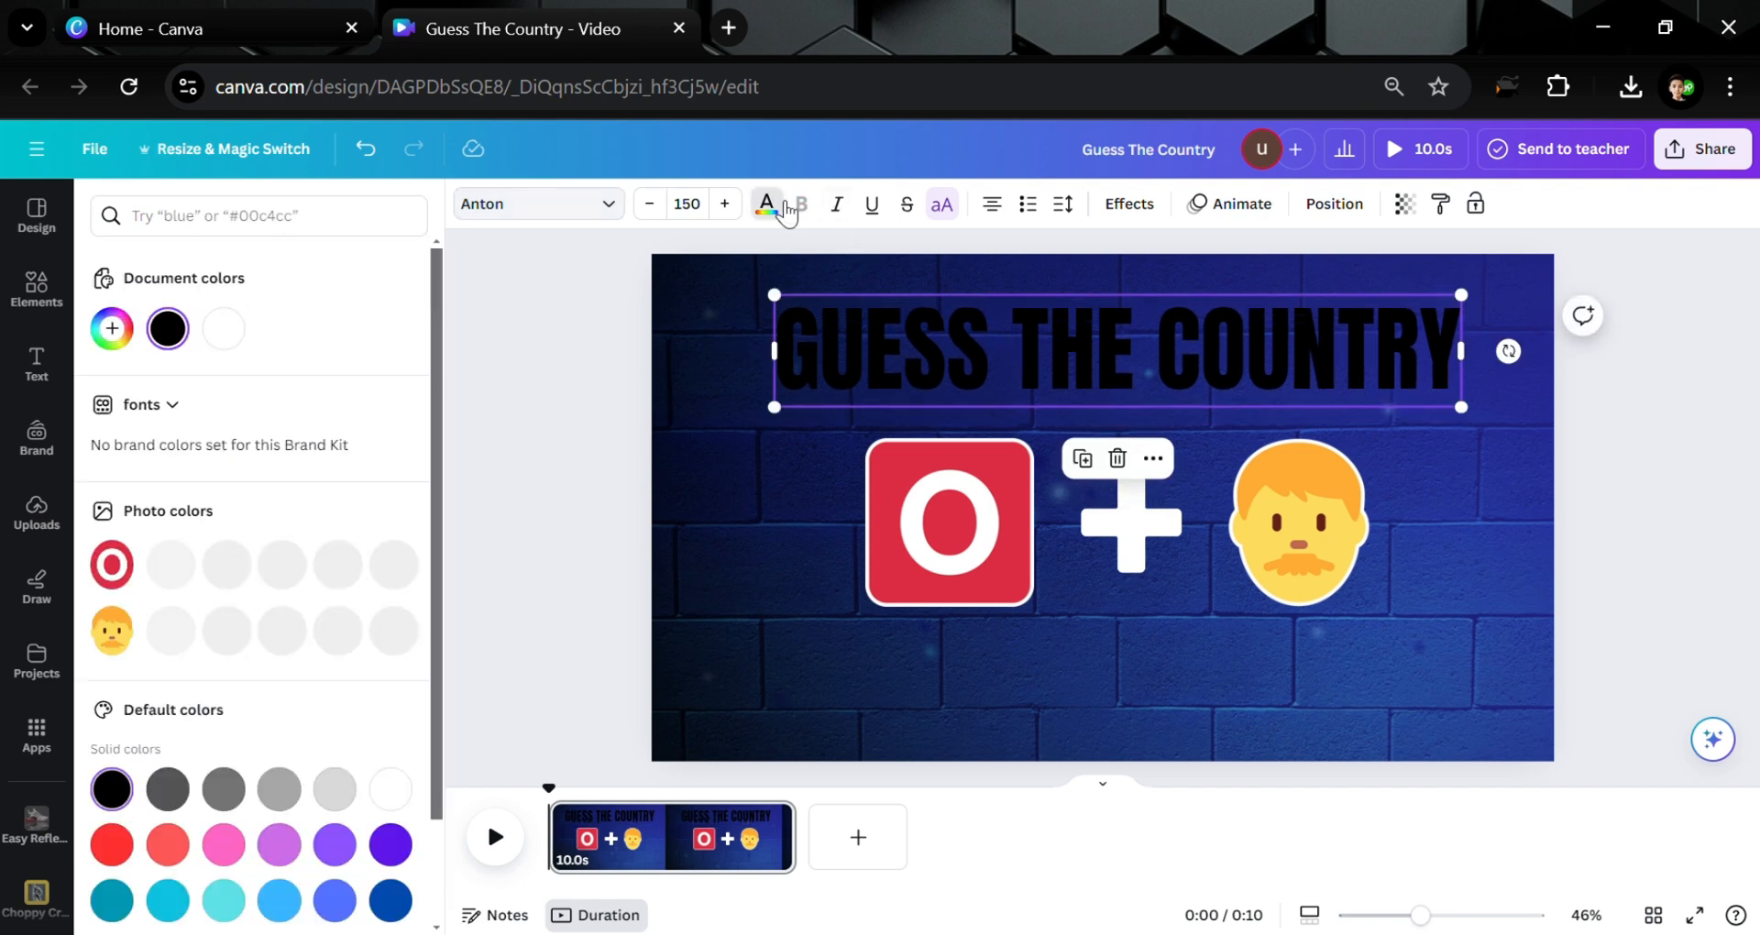
left_click(224, 328)
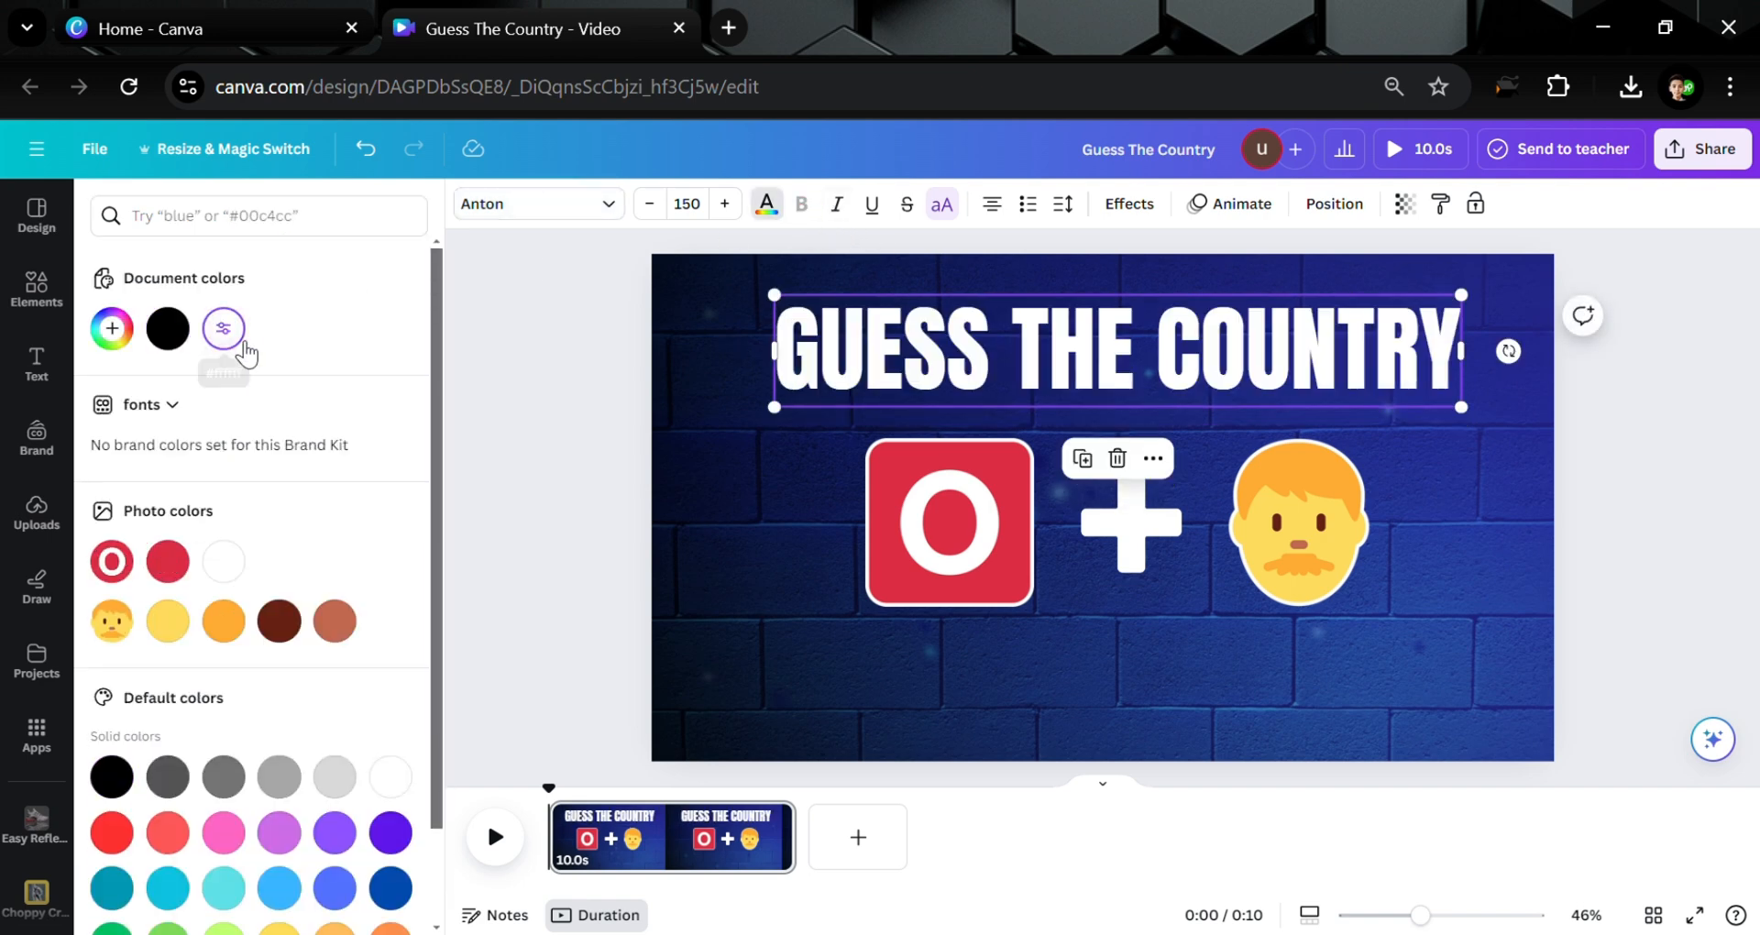
left_click(611, 465)
left_click(611, 465)
left_click_drag(976, 352, 978, 354)
left_click(11, 312)
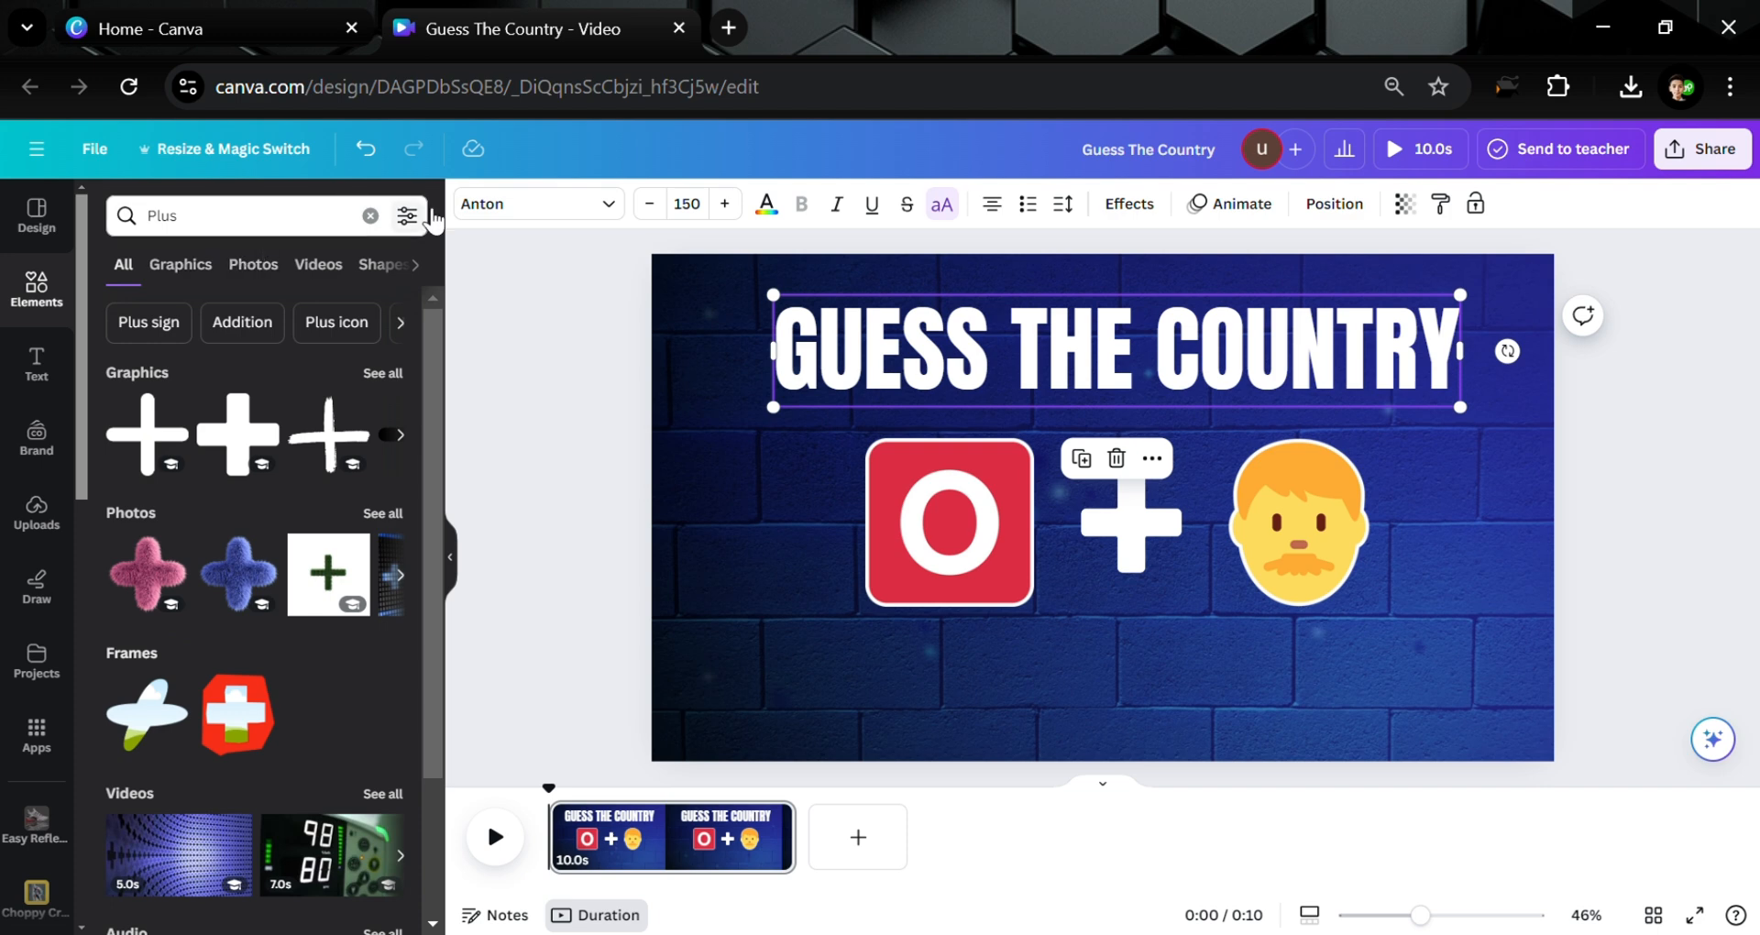
Search Elements for '1', add the green circle 1 graphic and shrink it toward the upper left
left_click(371, 216)
type("1")
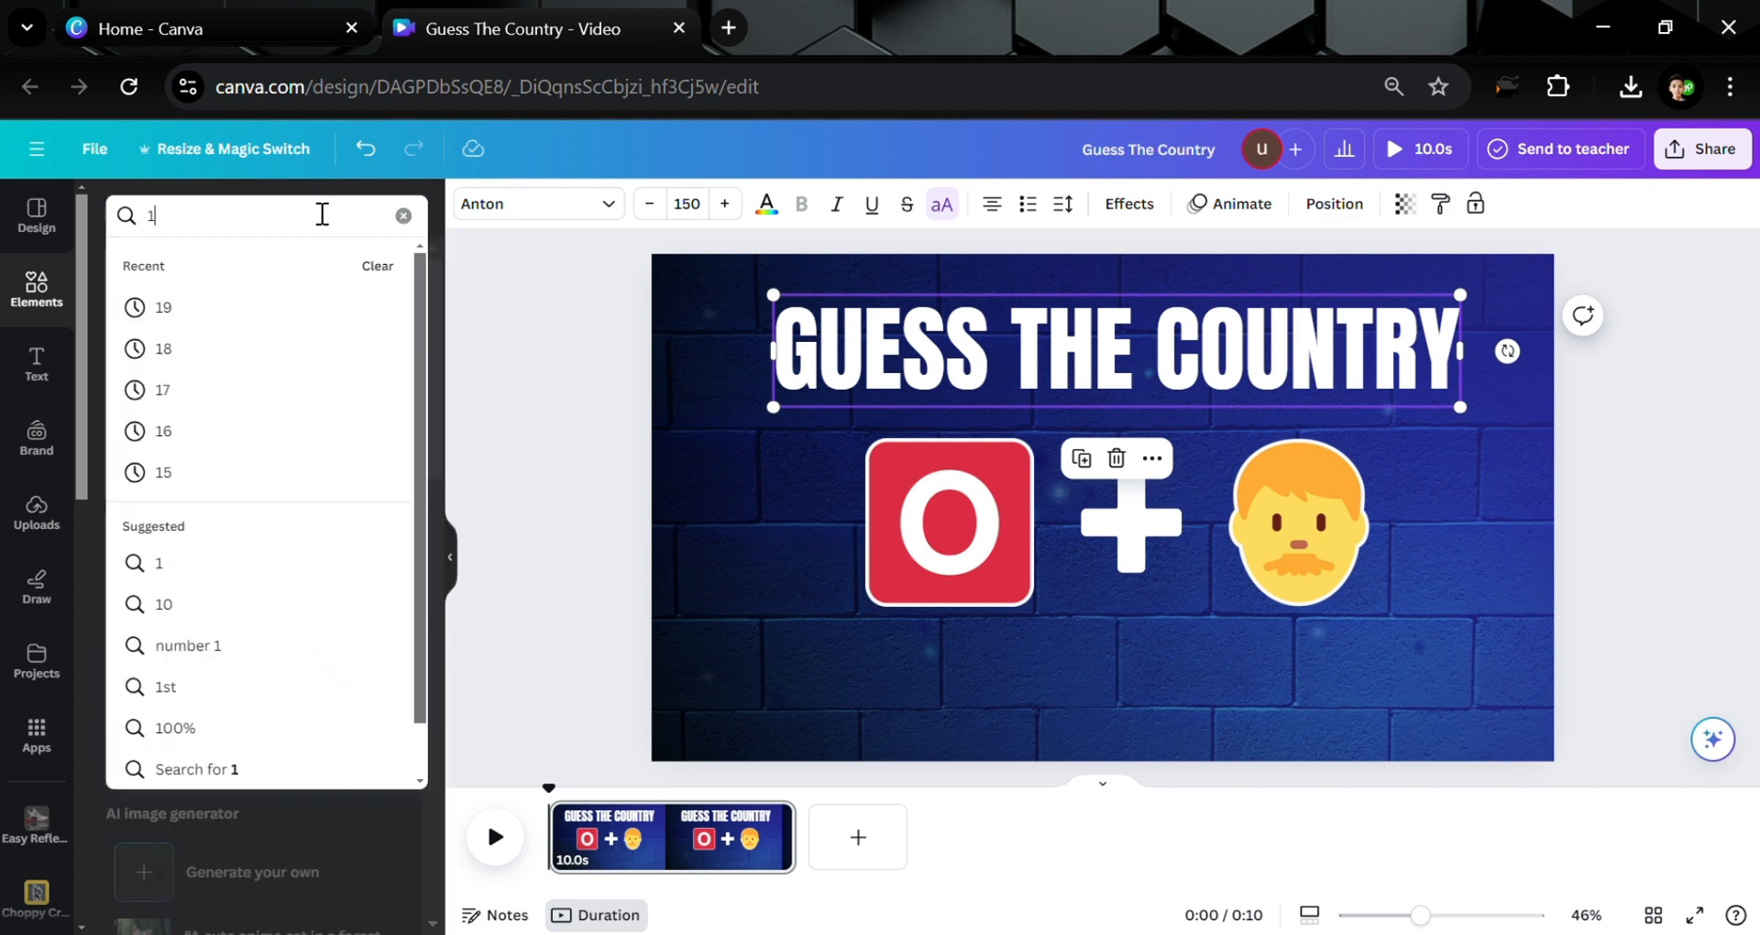
key("Return")
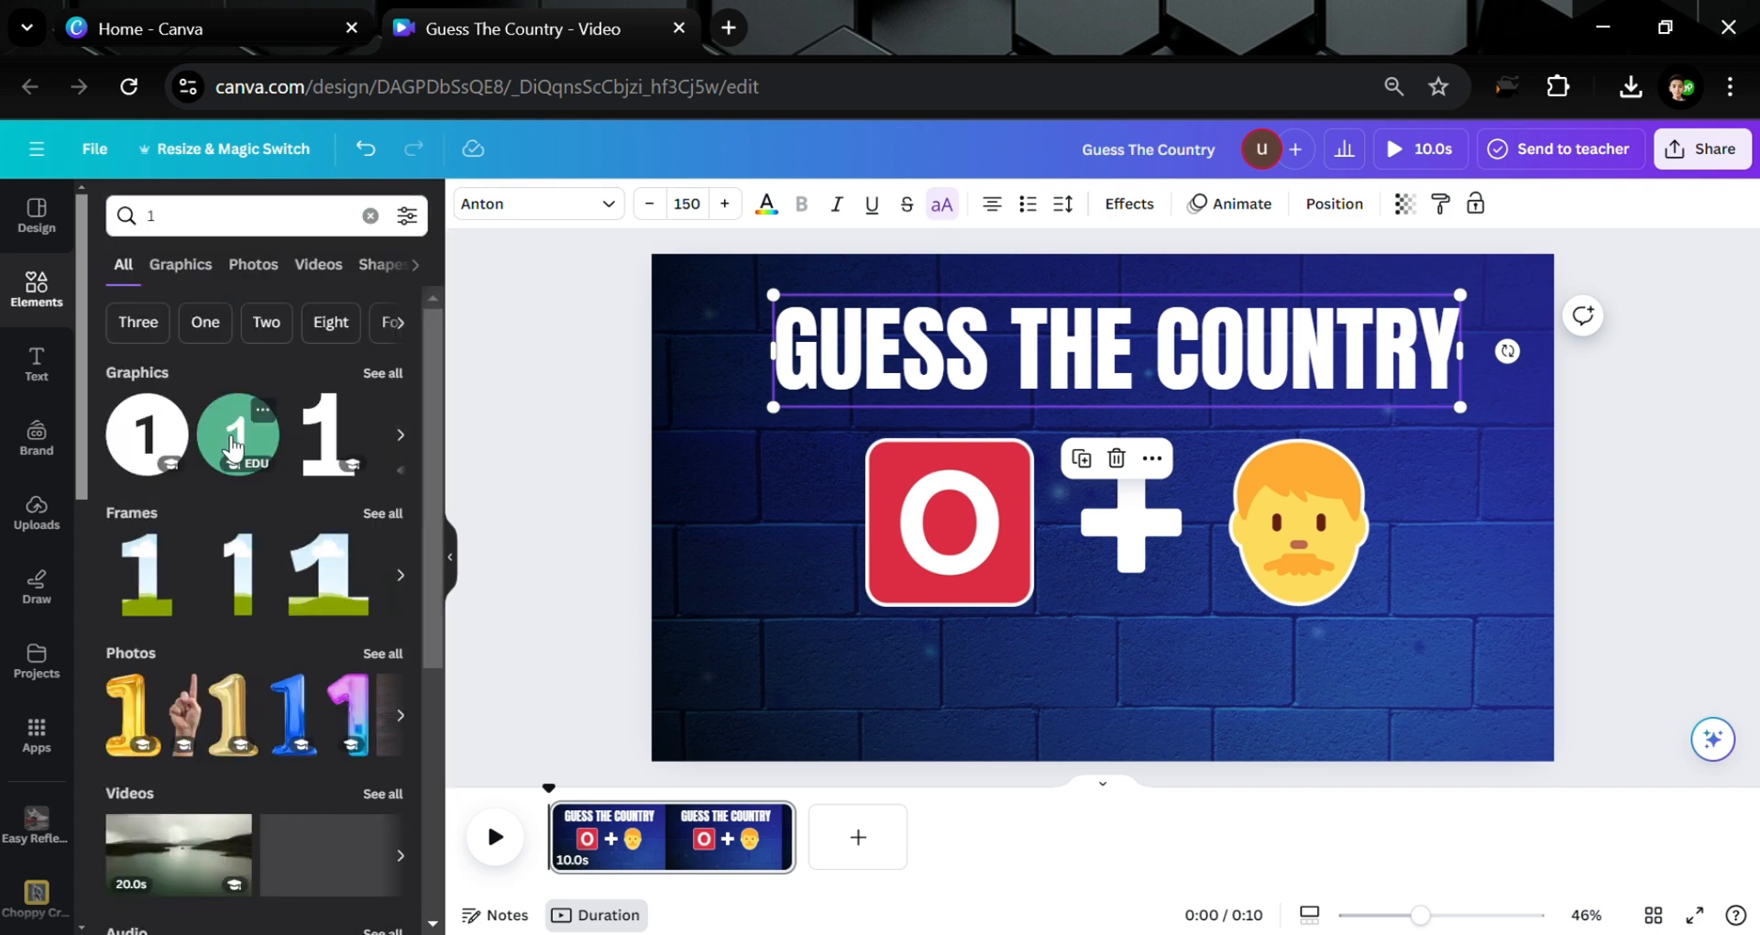
left_click(238, 433)
left_click_drag(1018, 575, 800, 460)
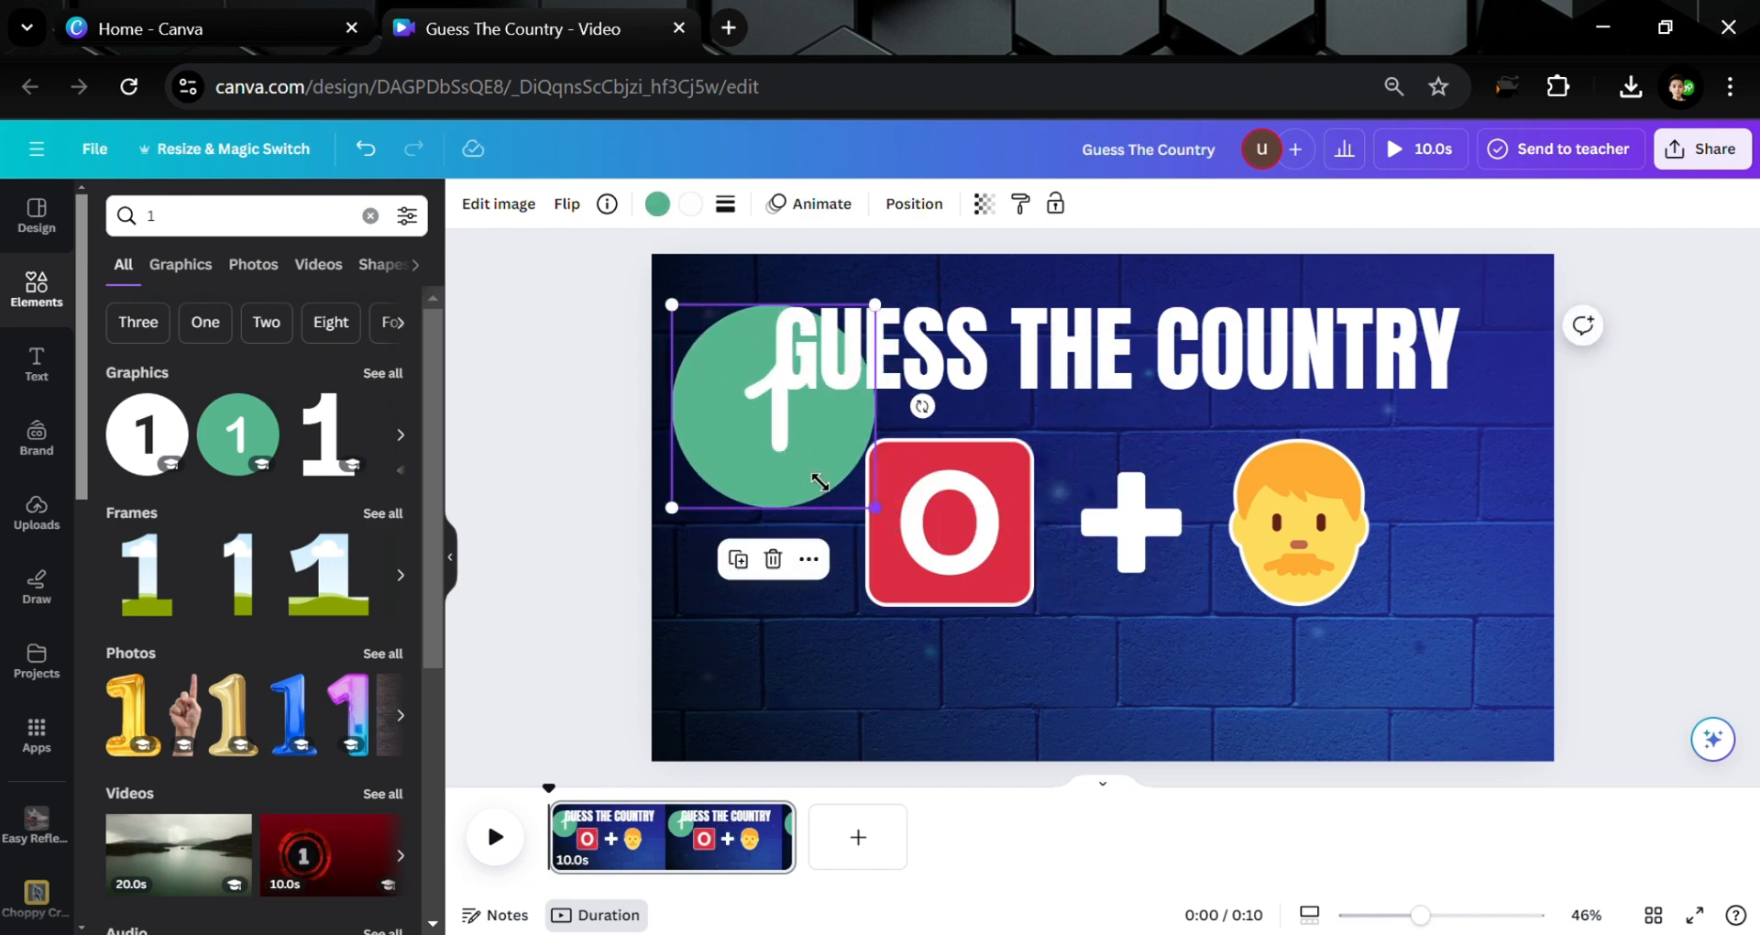
left_click_drag(875, 508, 758, 438)
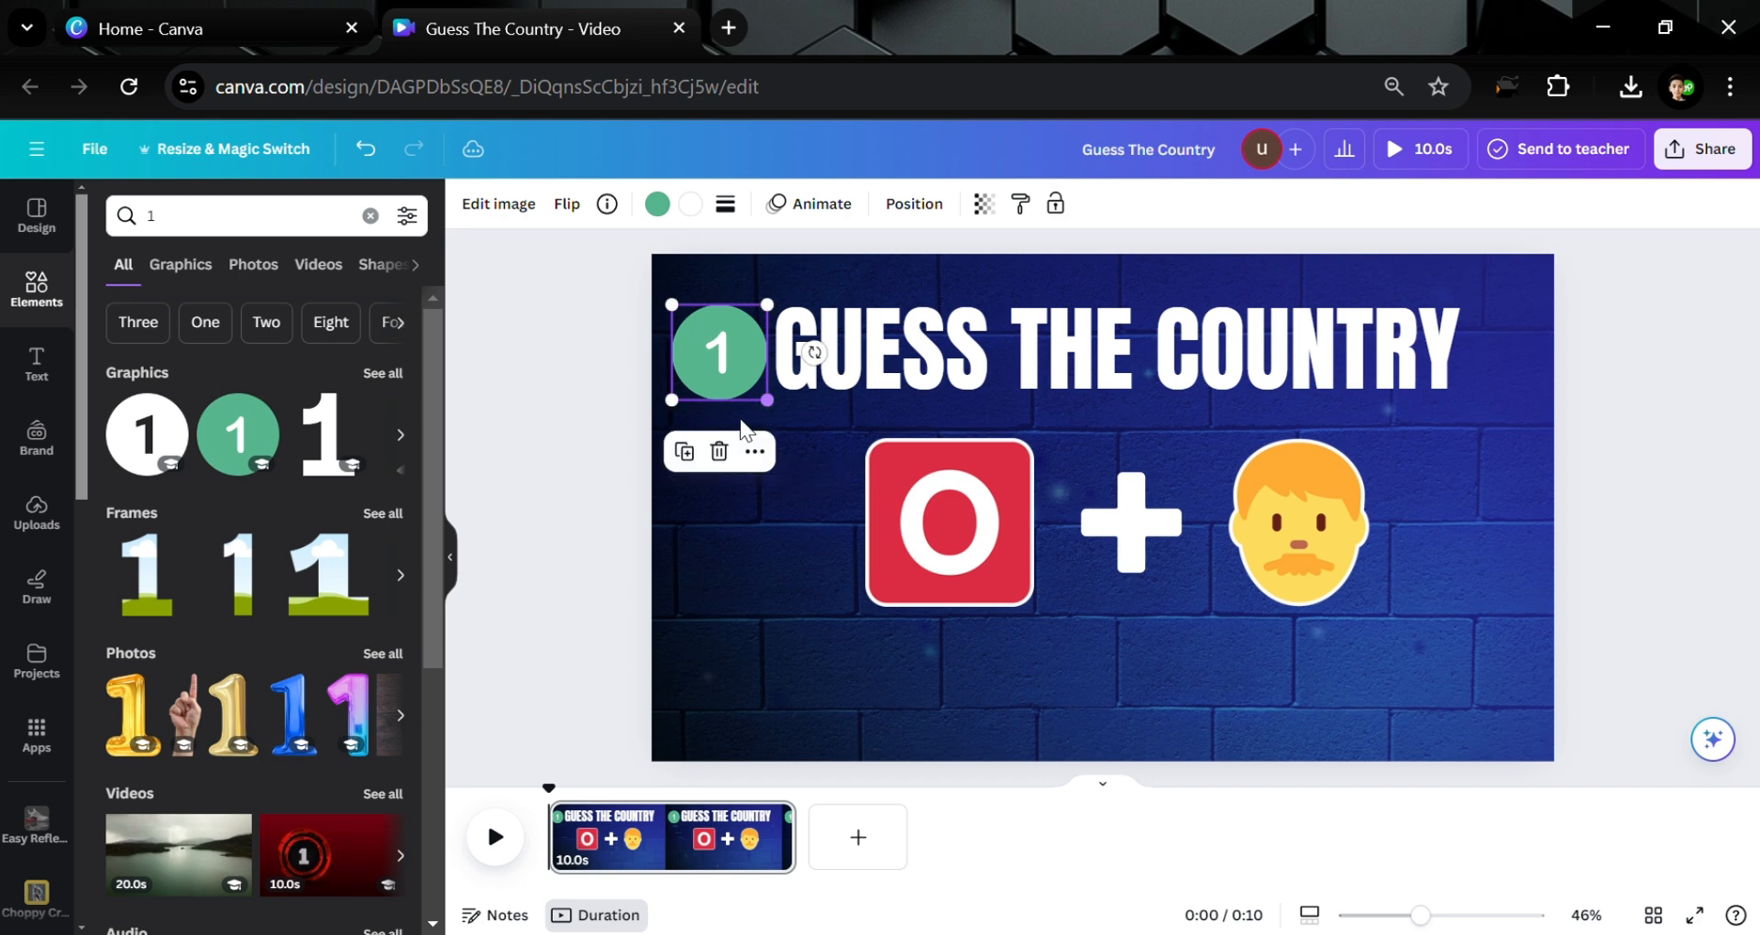
Shrink the title to font size 105 and align the smaller 1 circle just beside it
left_click(1020, 369)
left_click_drag(1019, 370, 1053, 362)
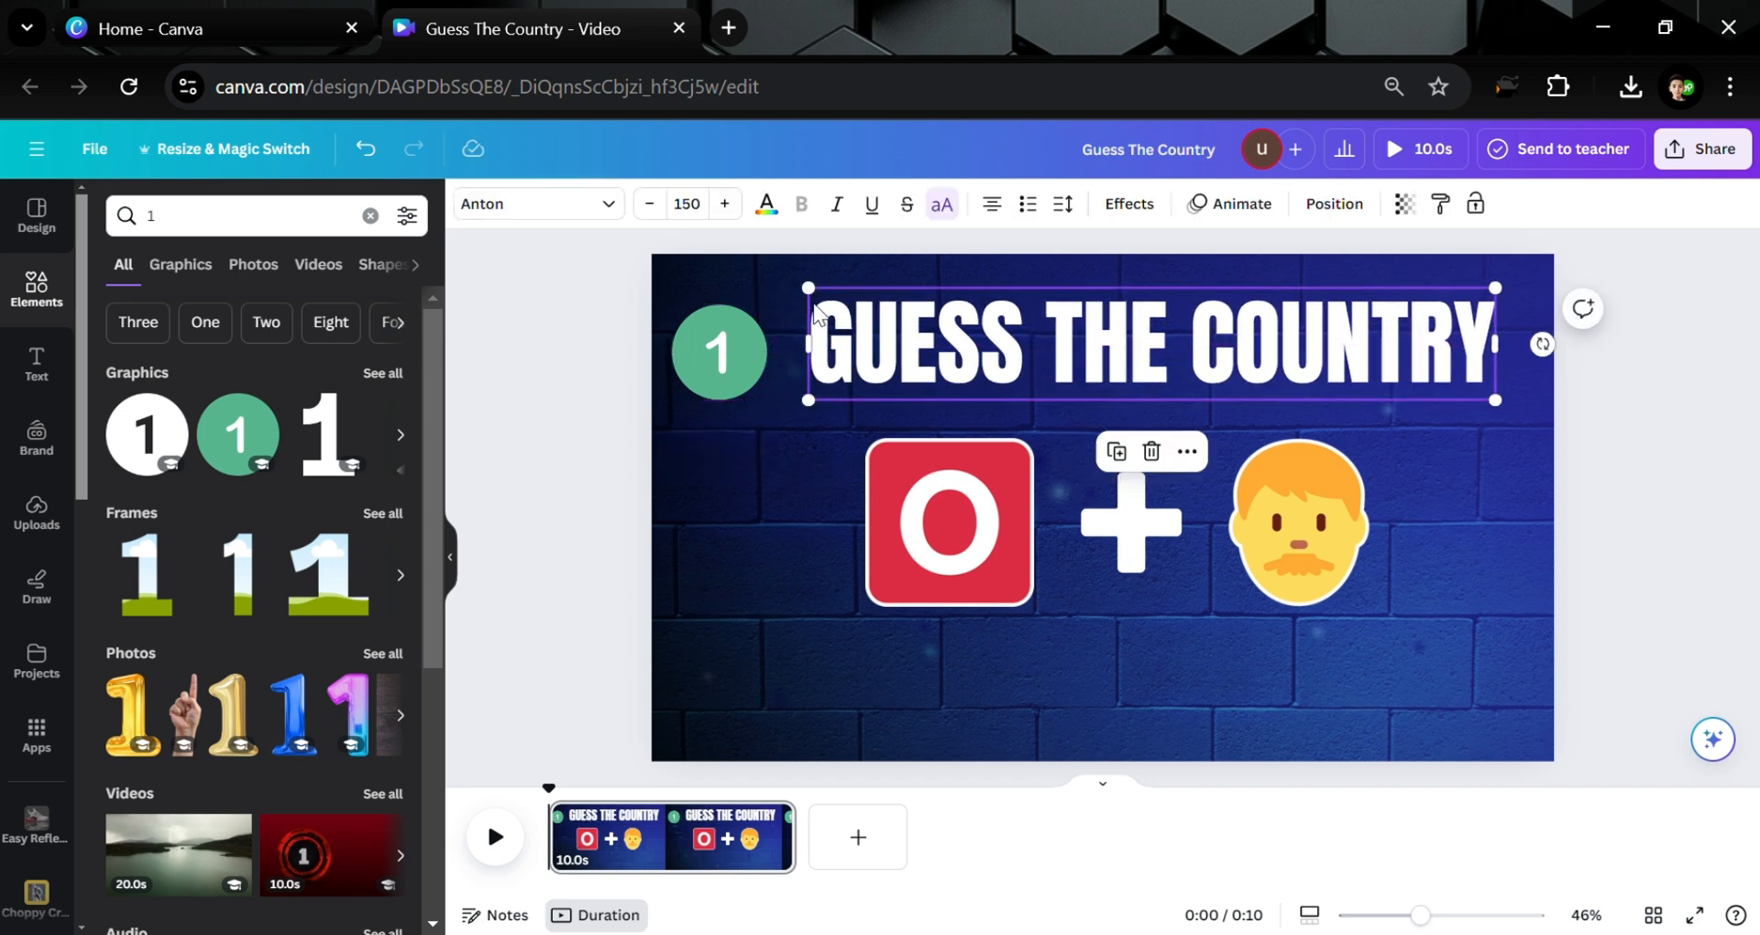
left_click_drag(809, 288, 912, 308)
left_click_drag(1047, 345, 1027, 344)
left_click_drag(759, 351, 869, 341)
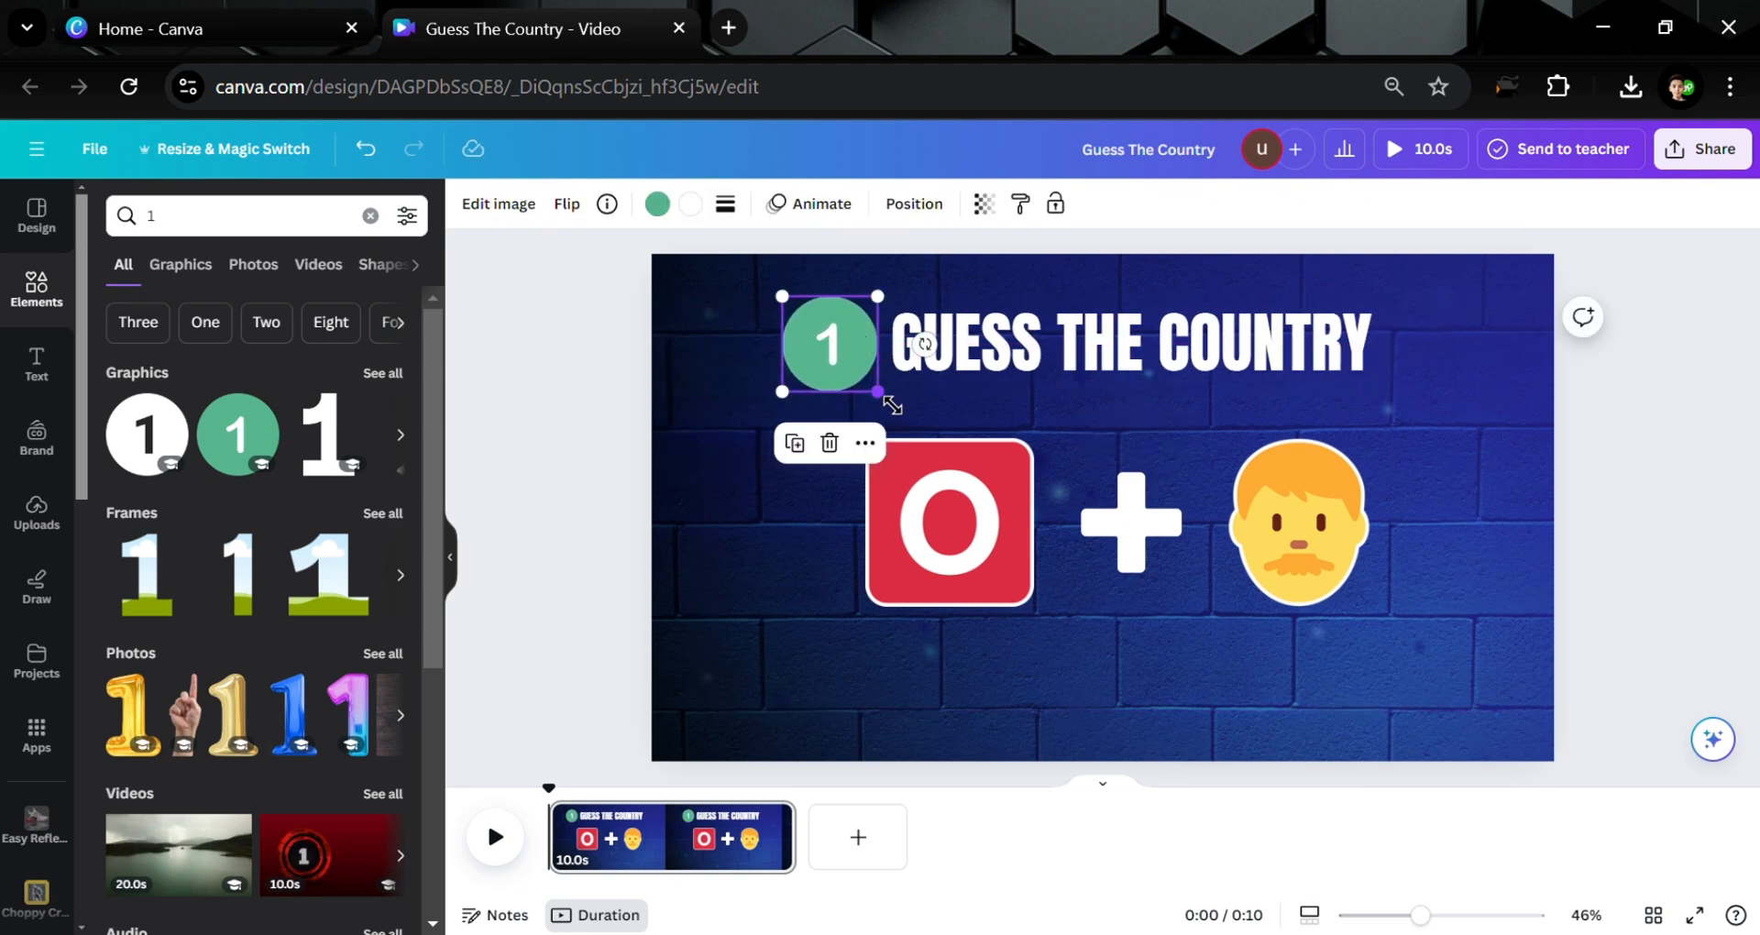
left_click_drag(892, 404, 843, 349)
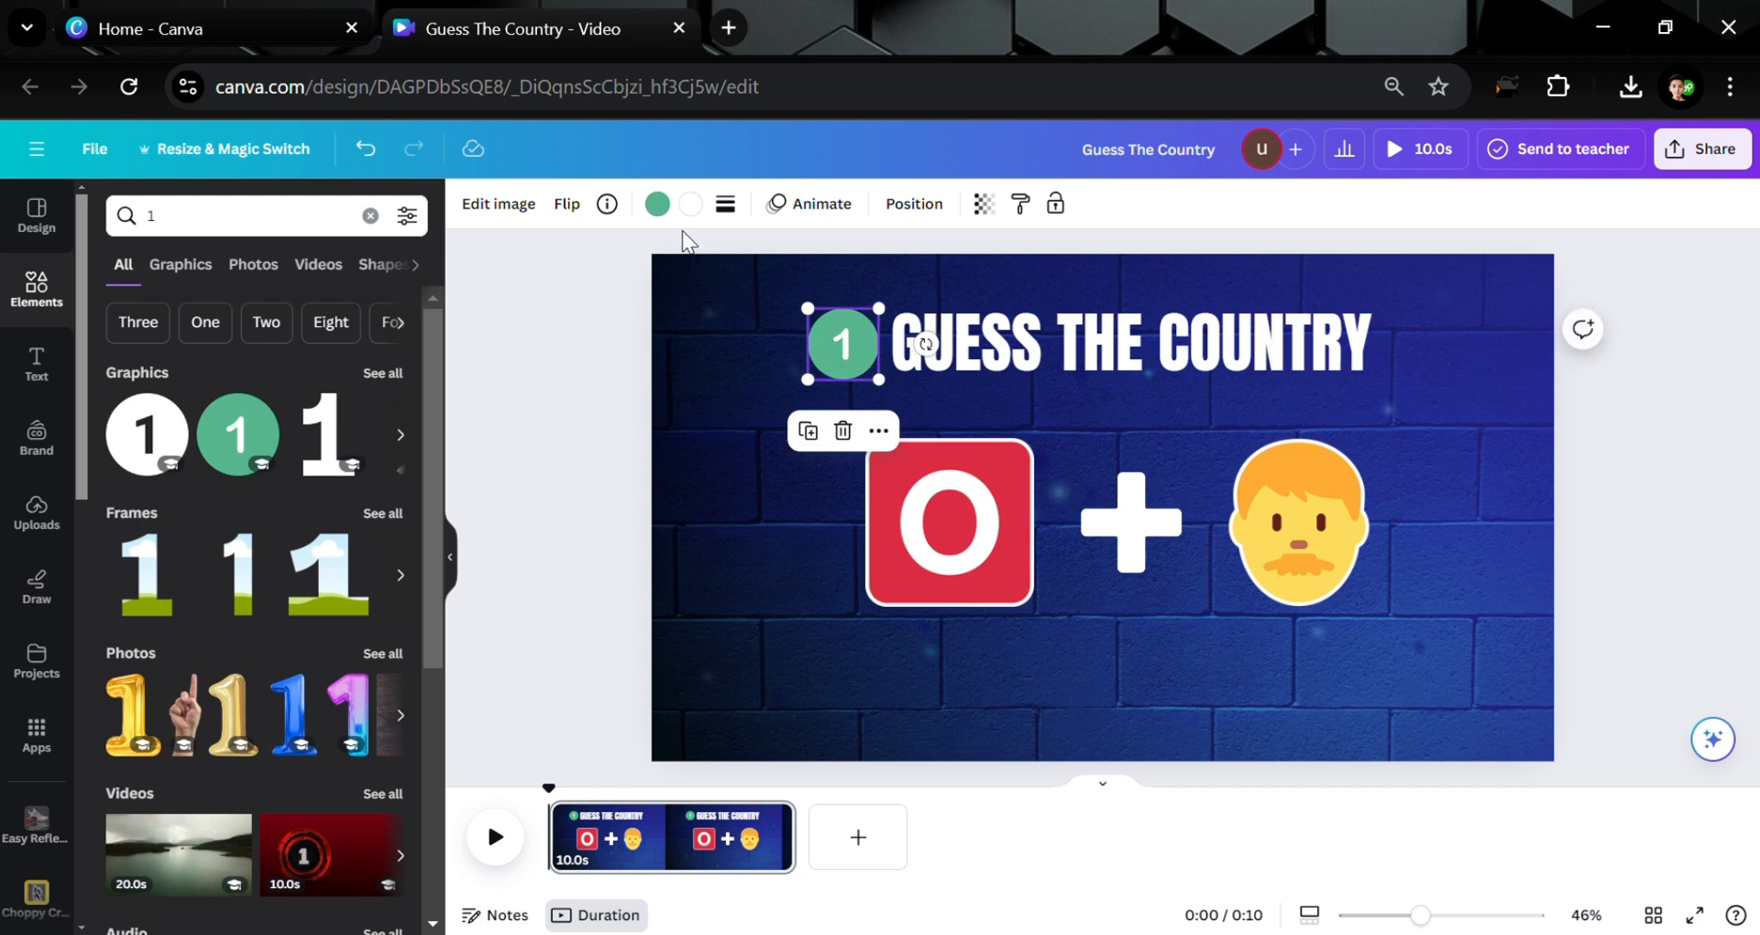
Recolour the circle yellow with a black digit 1
left_click(657, 204)
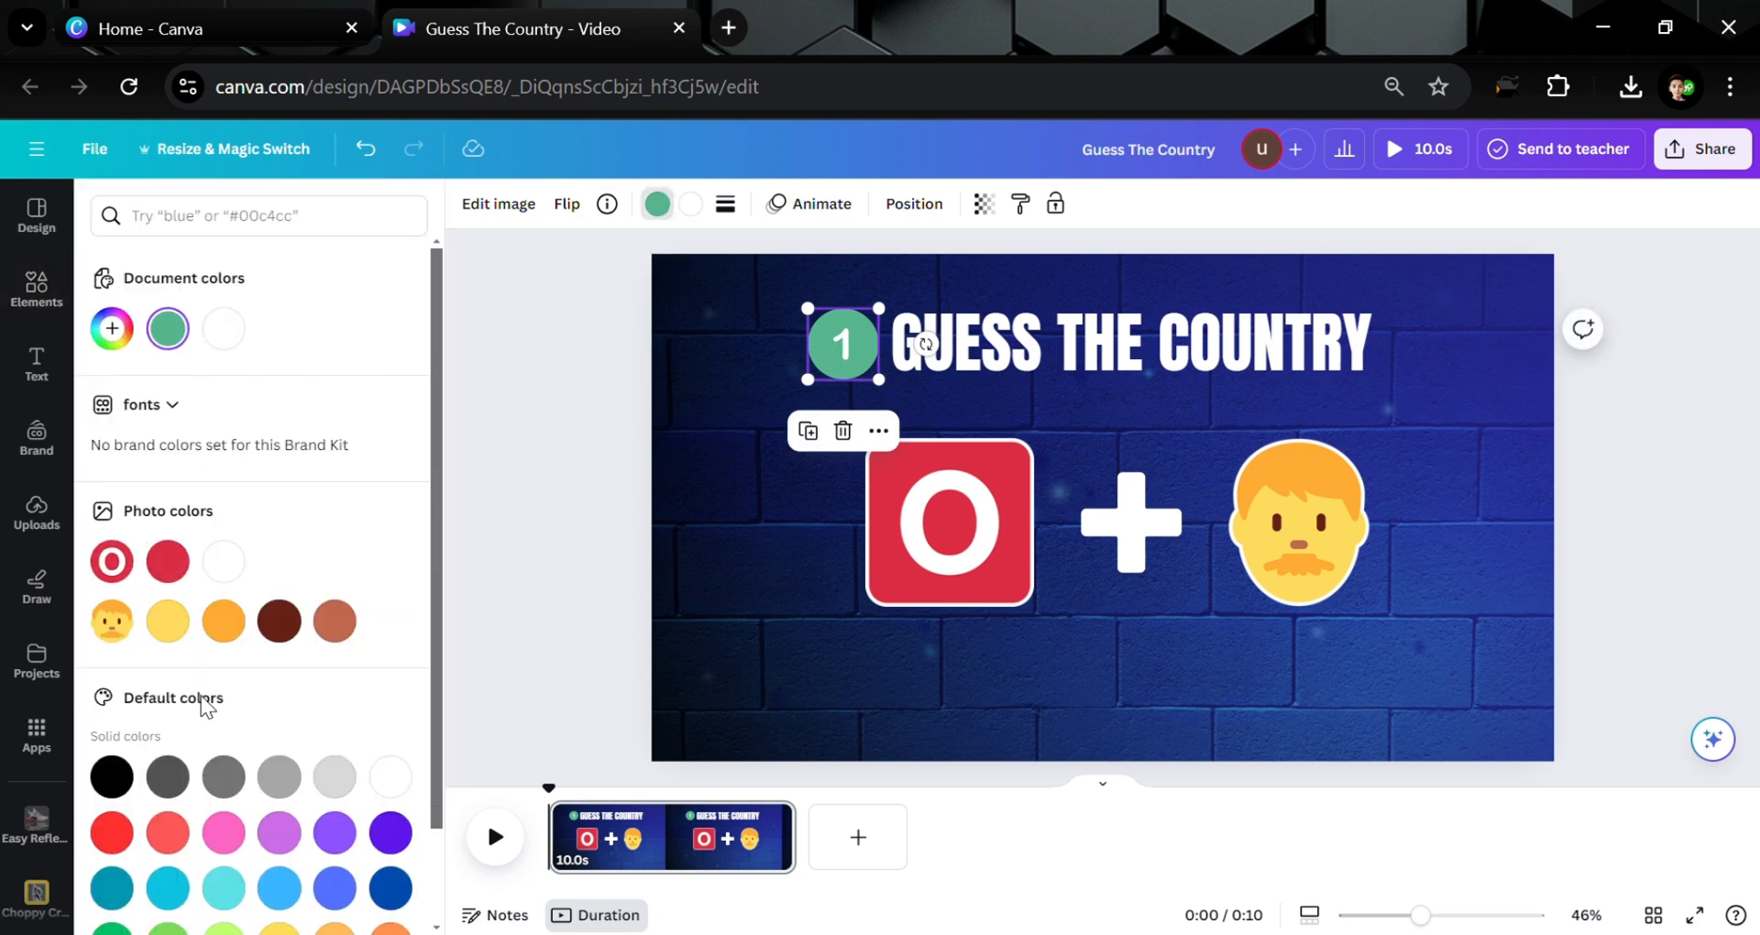
left_click(167, 622)
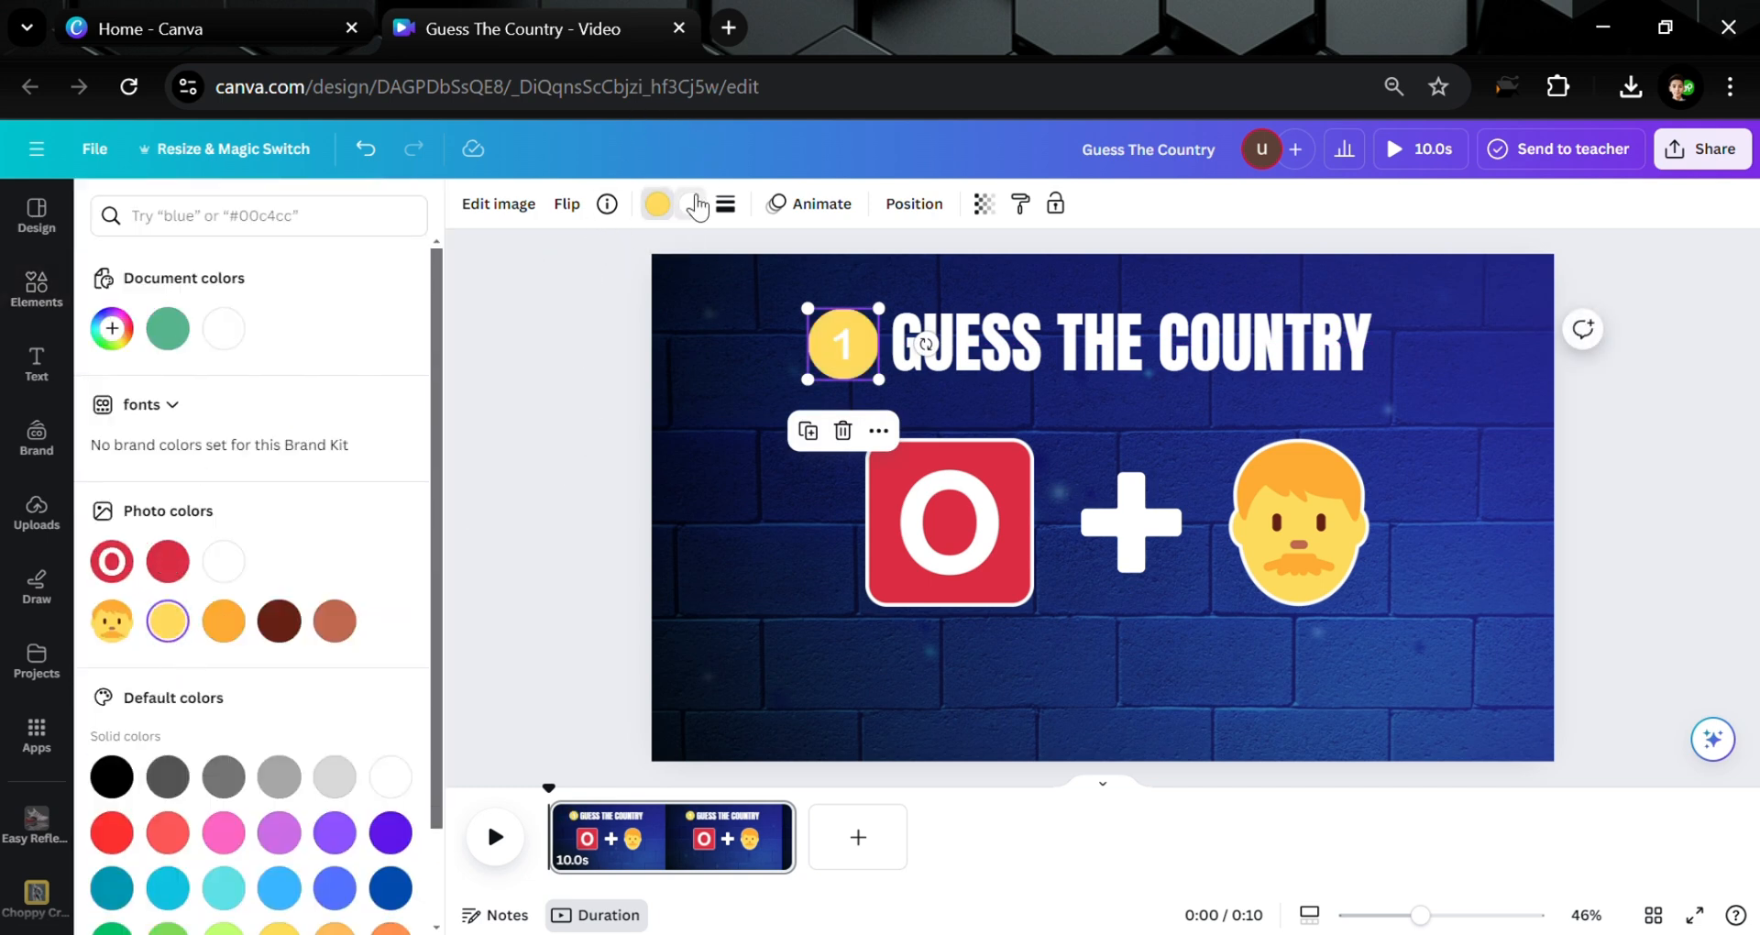
left_click(111, 777)
left_click(511, 541)
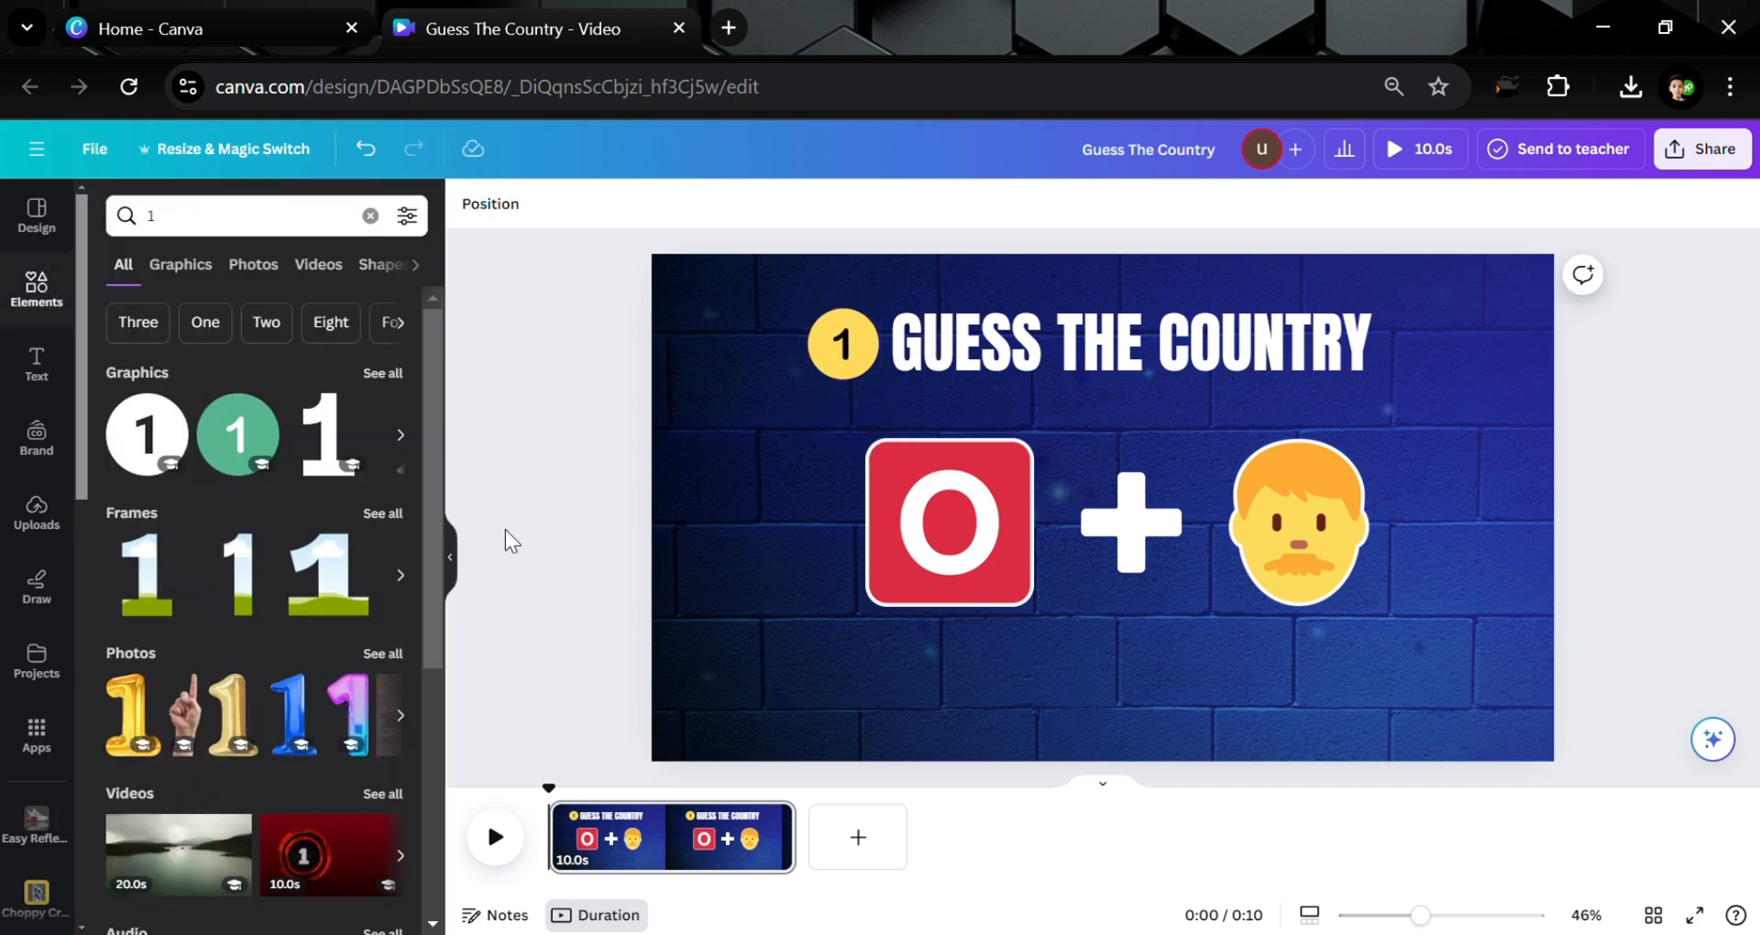
Give the GUESS THE COUNTRY title a black Outline effect, then select badge and title together
left_click(1154, 364)
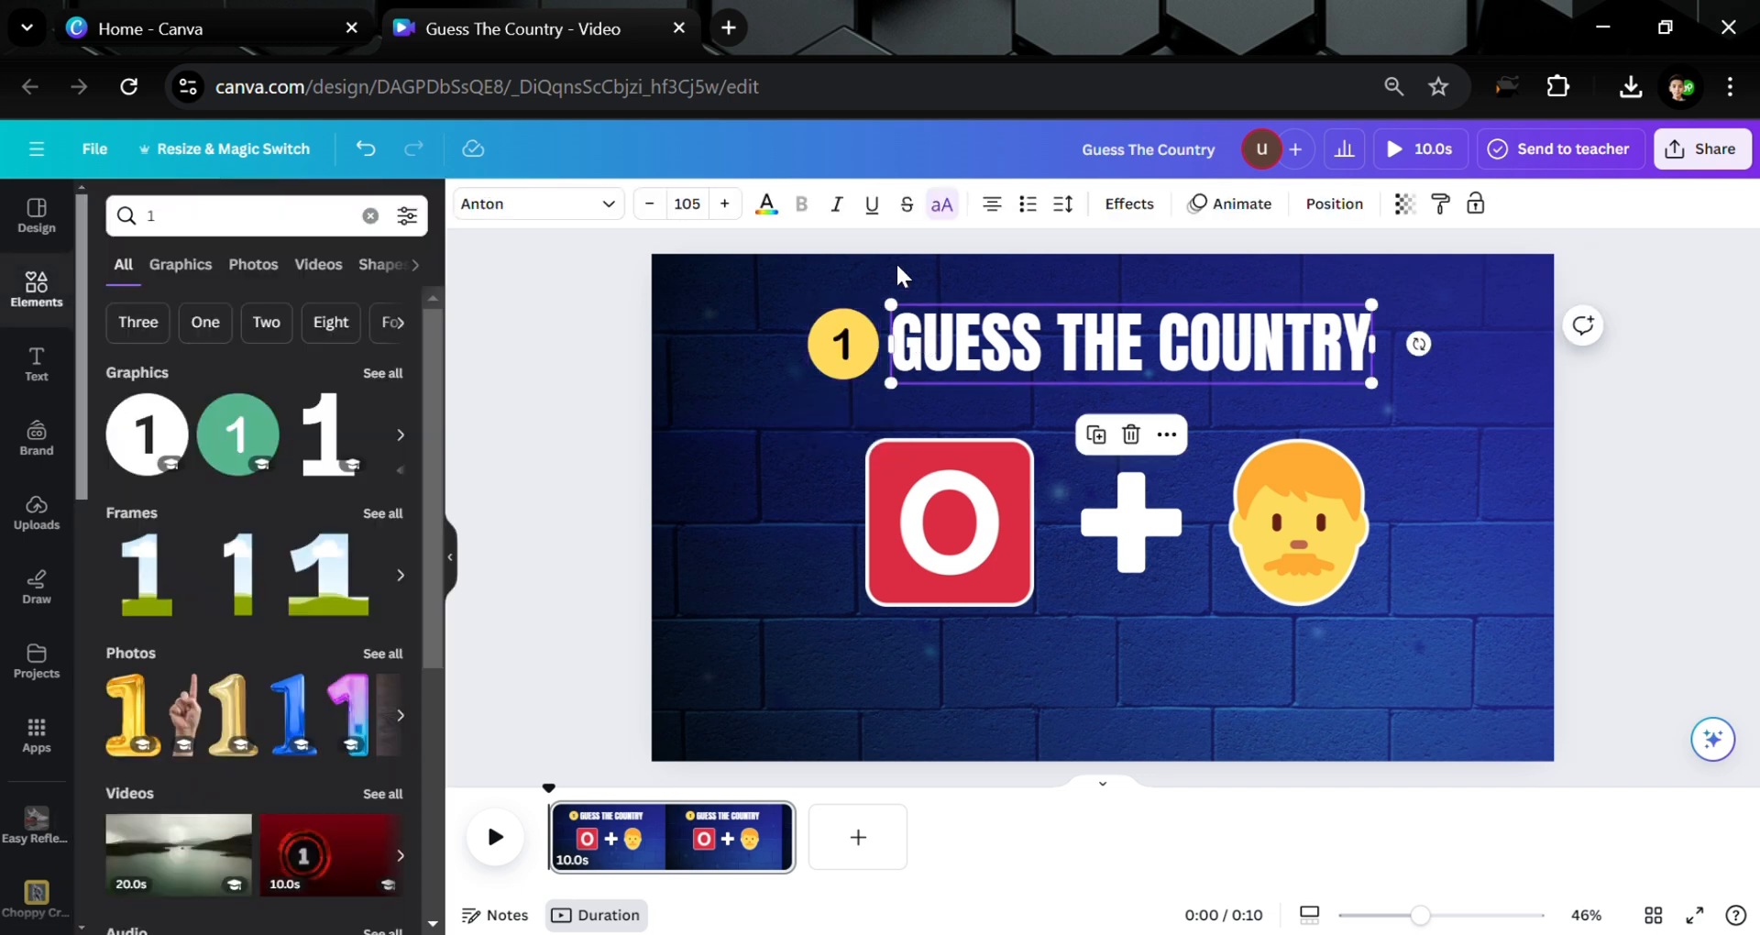
left_click(1131, 203)
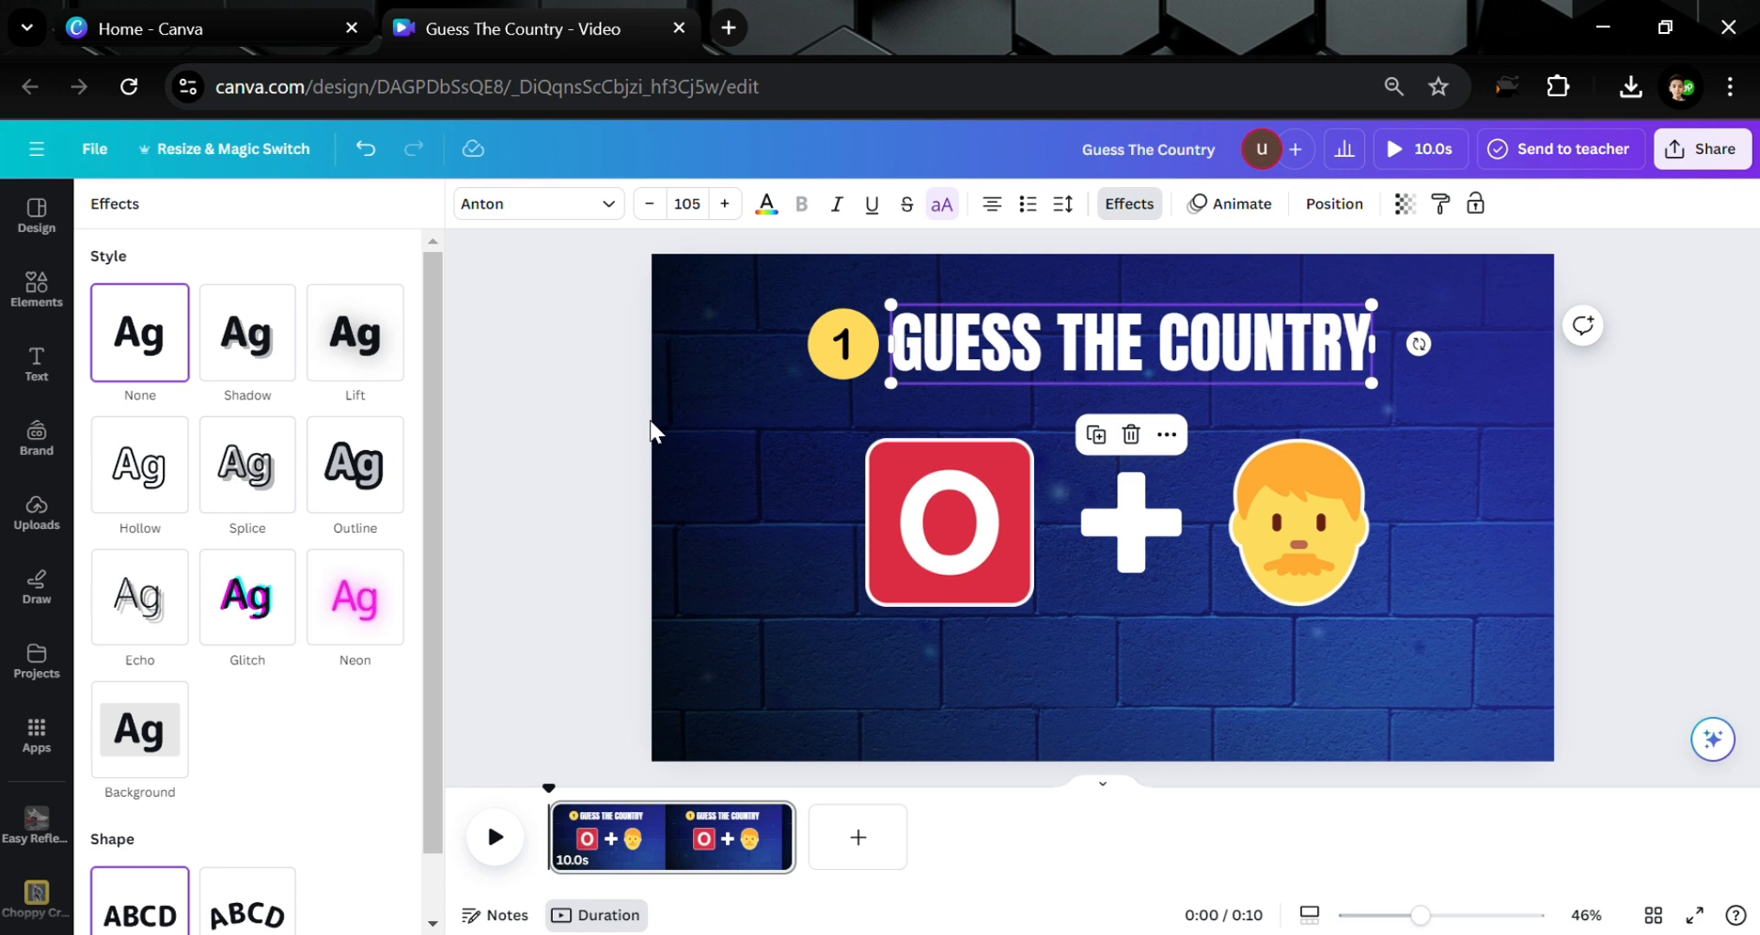
left_click(391, 483)
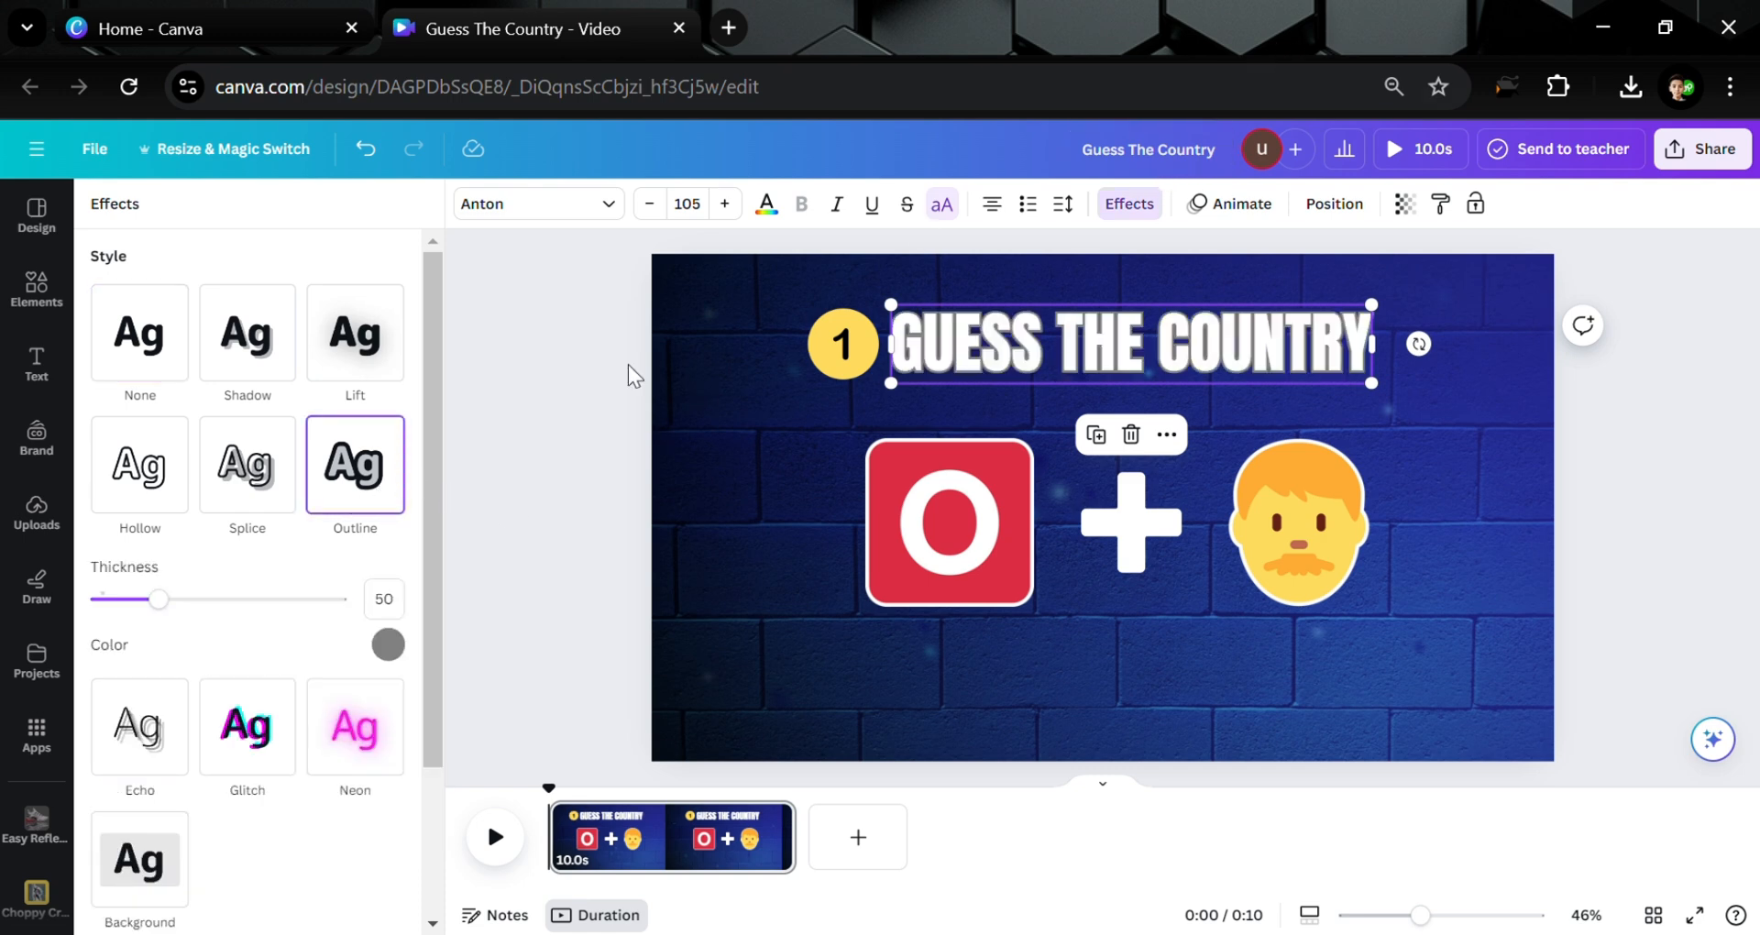
left_click(388, 645)
left_click(97, 592)
left_click(481, 475)
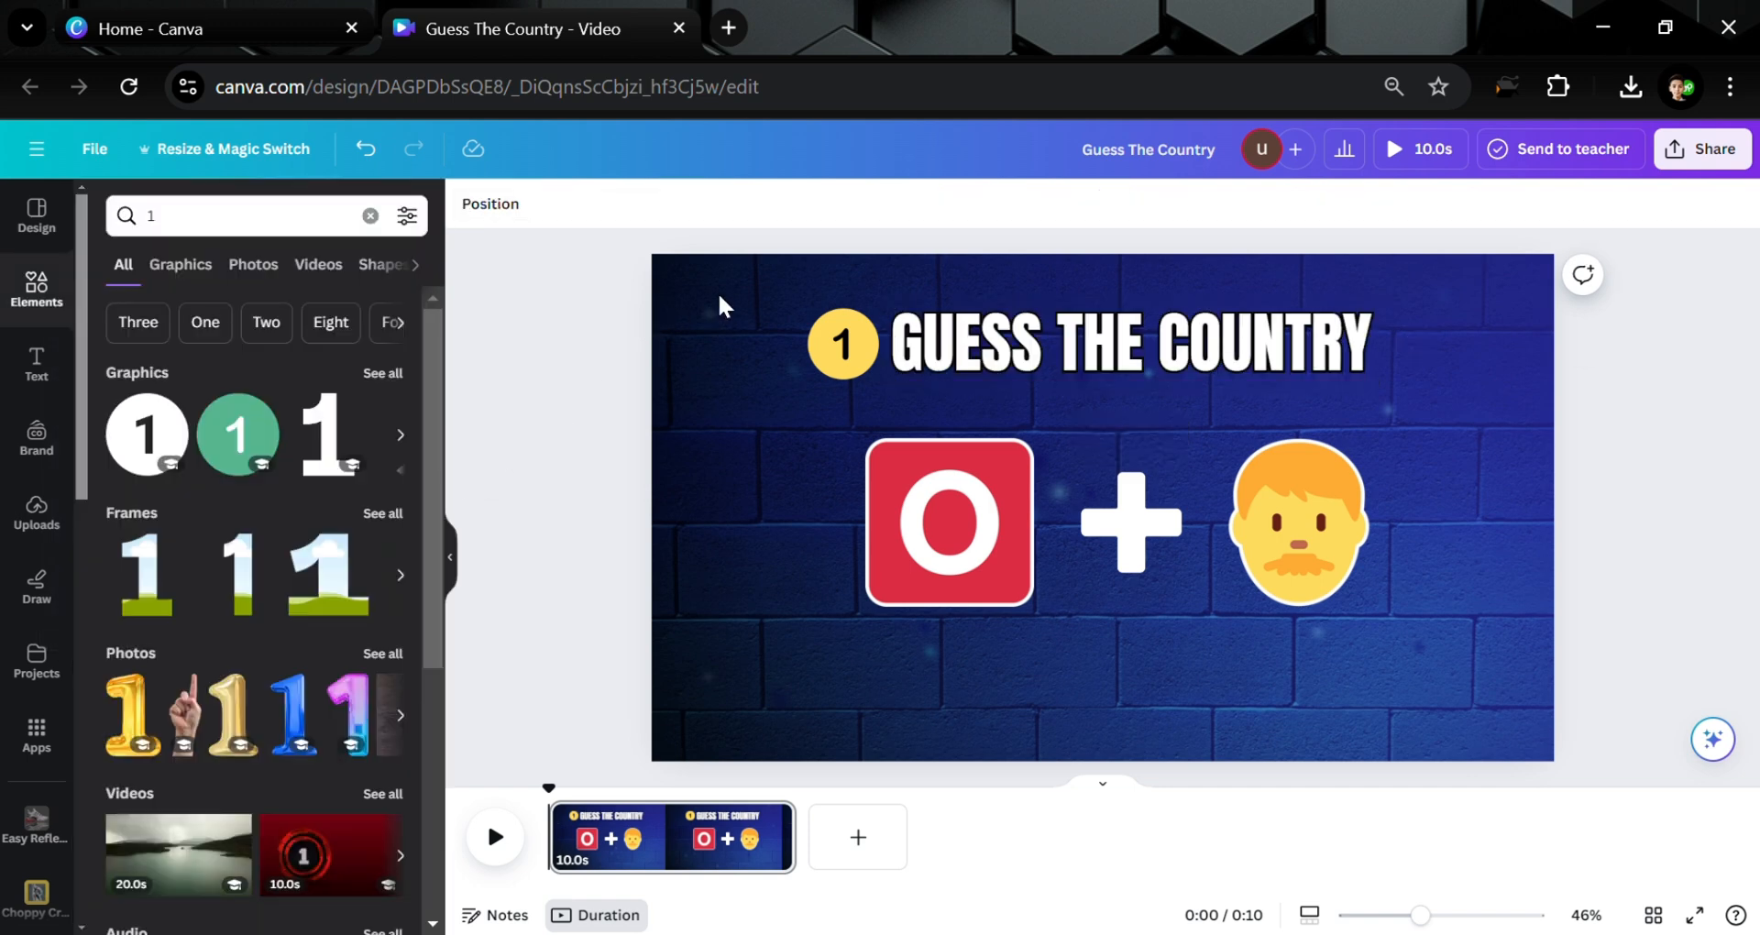
left_click_drag(718, 291, 1472, 408)
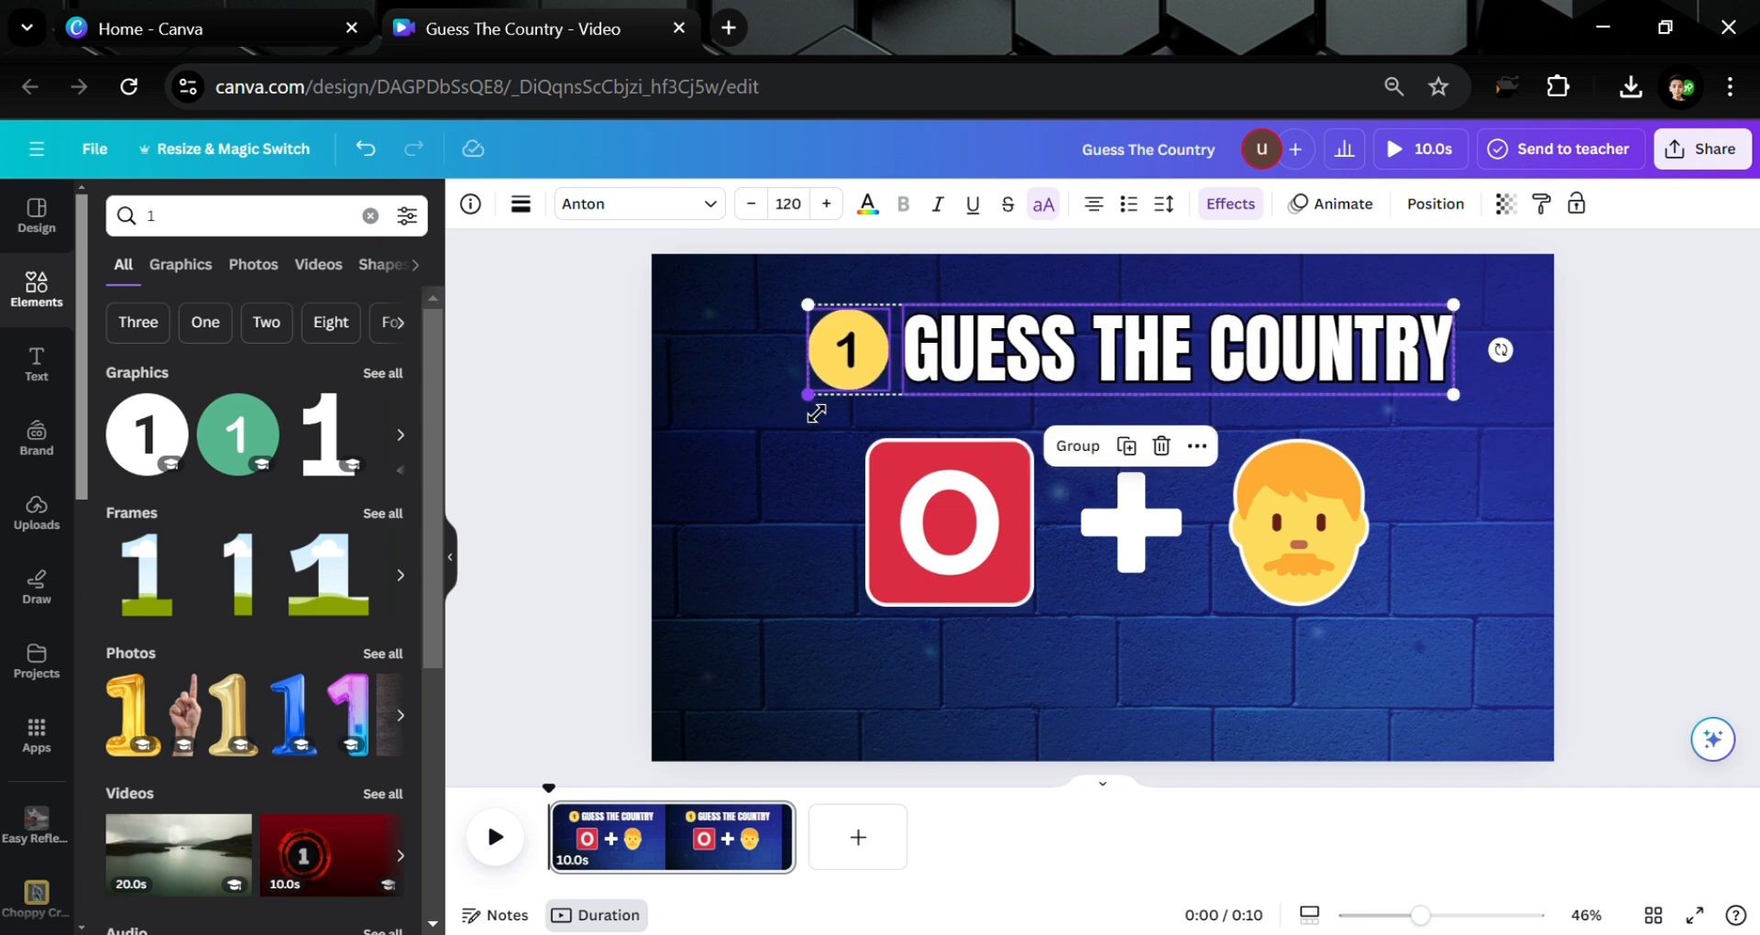
Enlarge the 1 badge and title to size 125, recentre them, and shift the O-plus-face row left
left_click_drag(809, 395, 781, 398)
mouse_move(1035, 359)
left_mouse_down()
mouse_move(1064, 365)
mouse_move(1031, 365)
left_mouse_up()
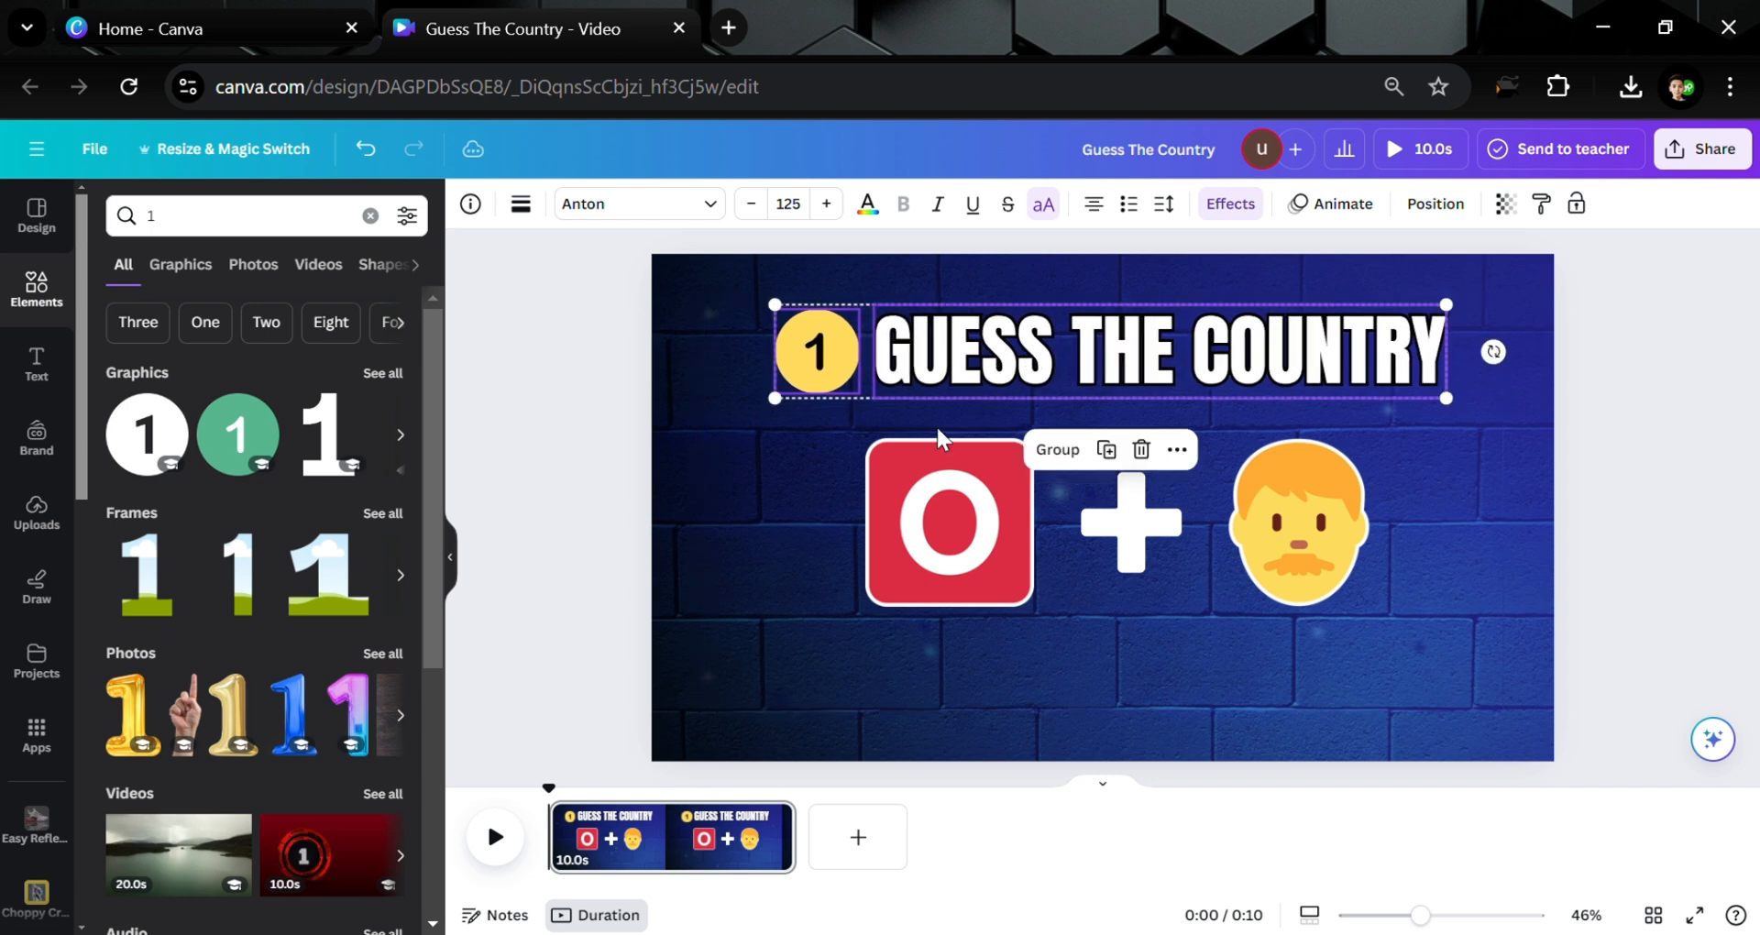
left_click(758, 531)
left_click(1307, 559)
left_click_drag(1307, 558, 1271, 557)
left_click(630, 493)
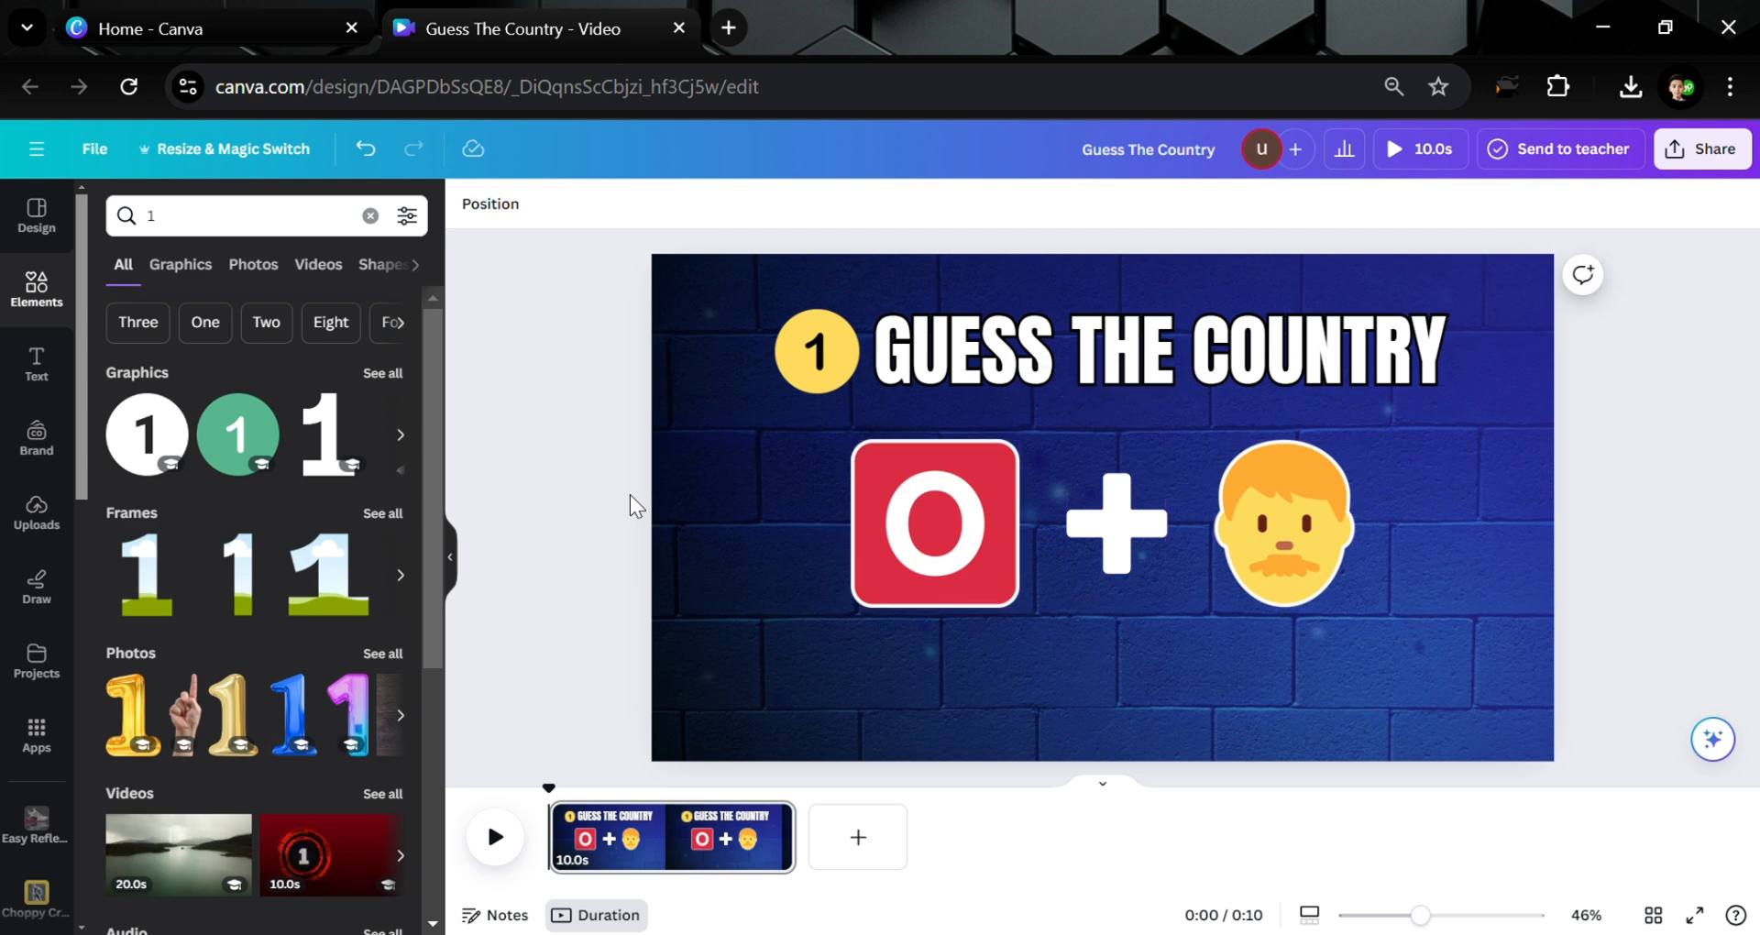
Search '30 second timer' among videos and add a white 30-second countdown video to the page
left_click(371, 217)
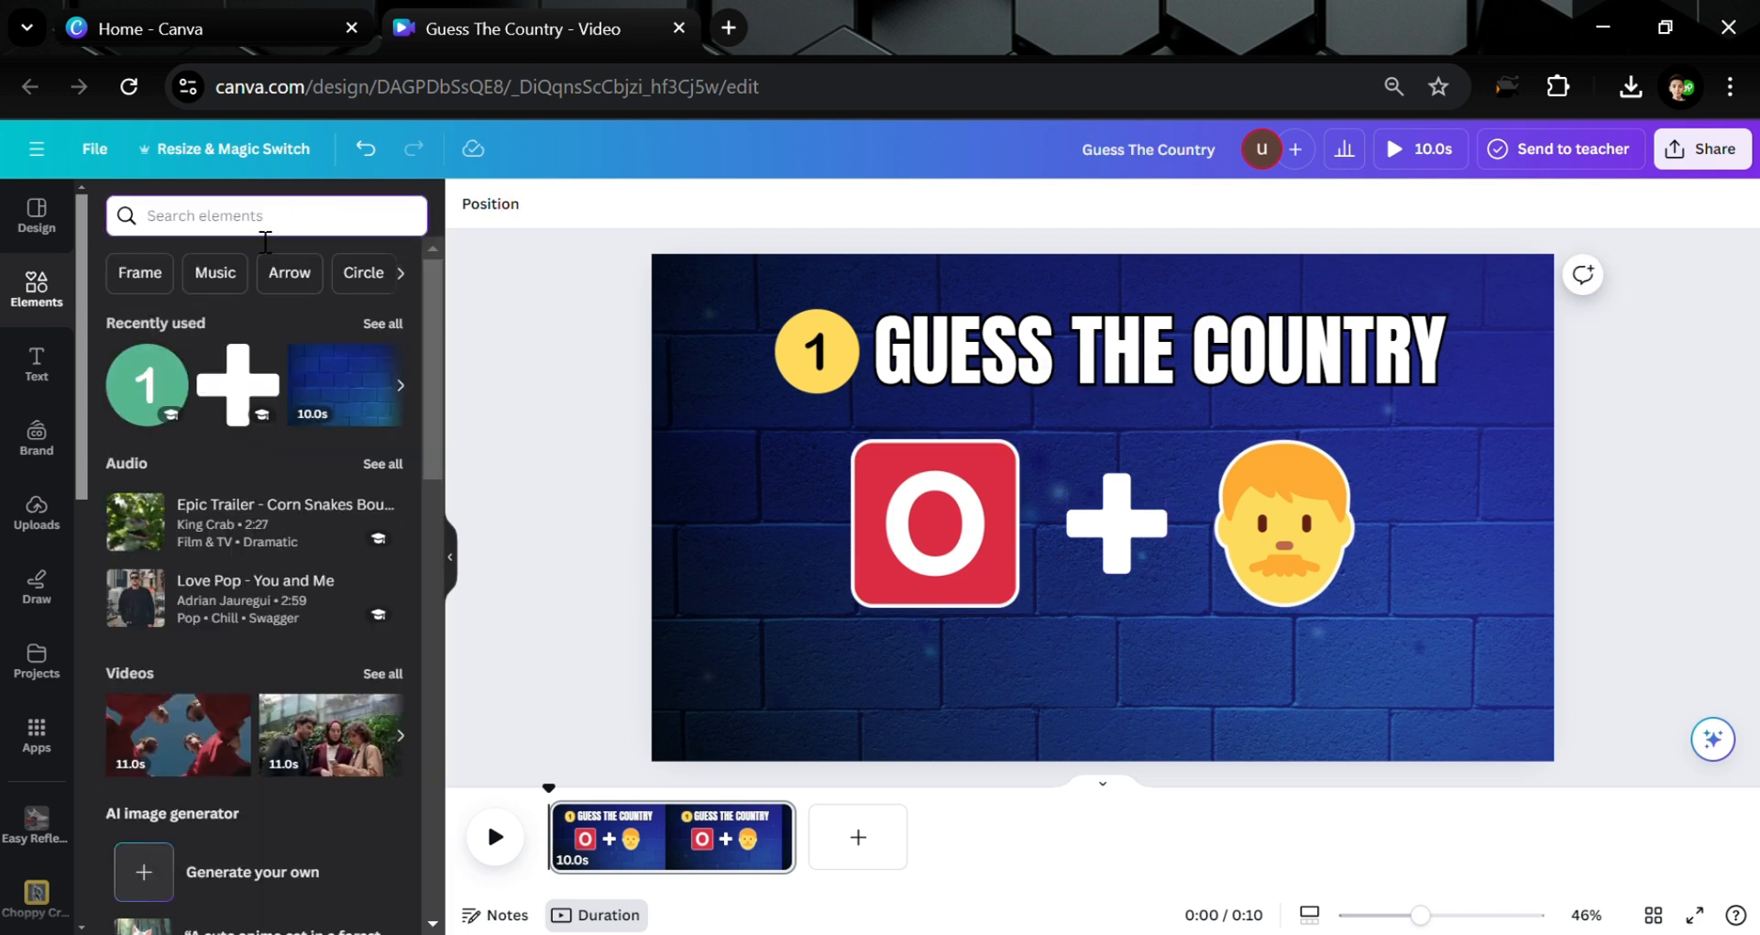
type("30")
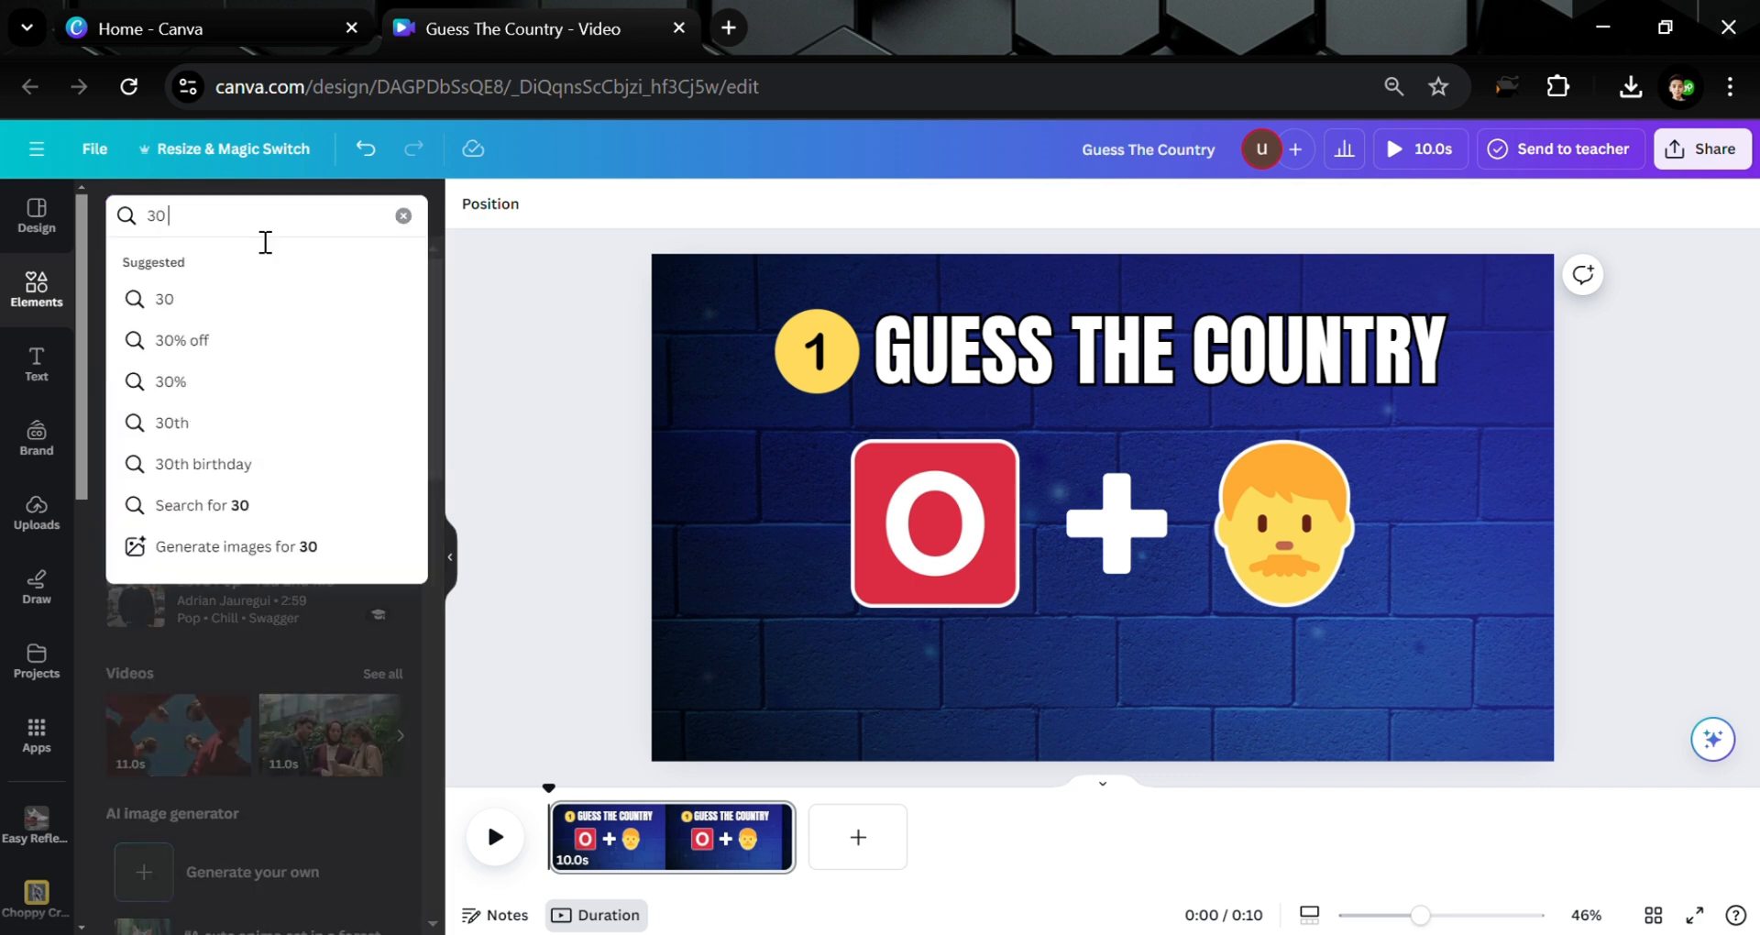
type(" sec")
key("Down")
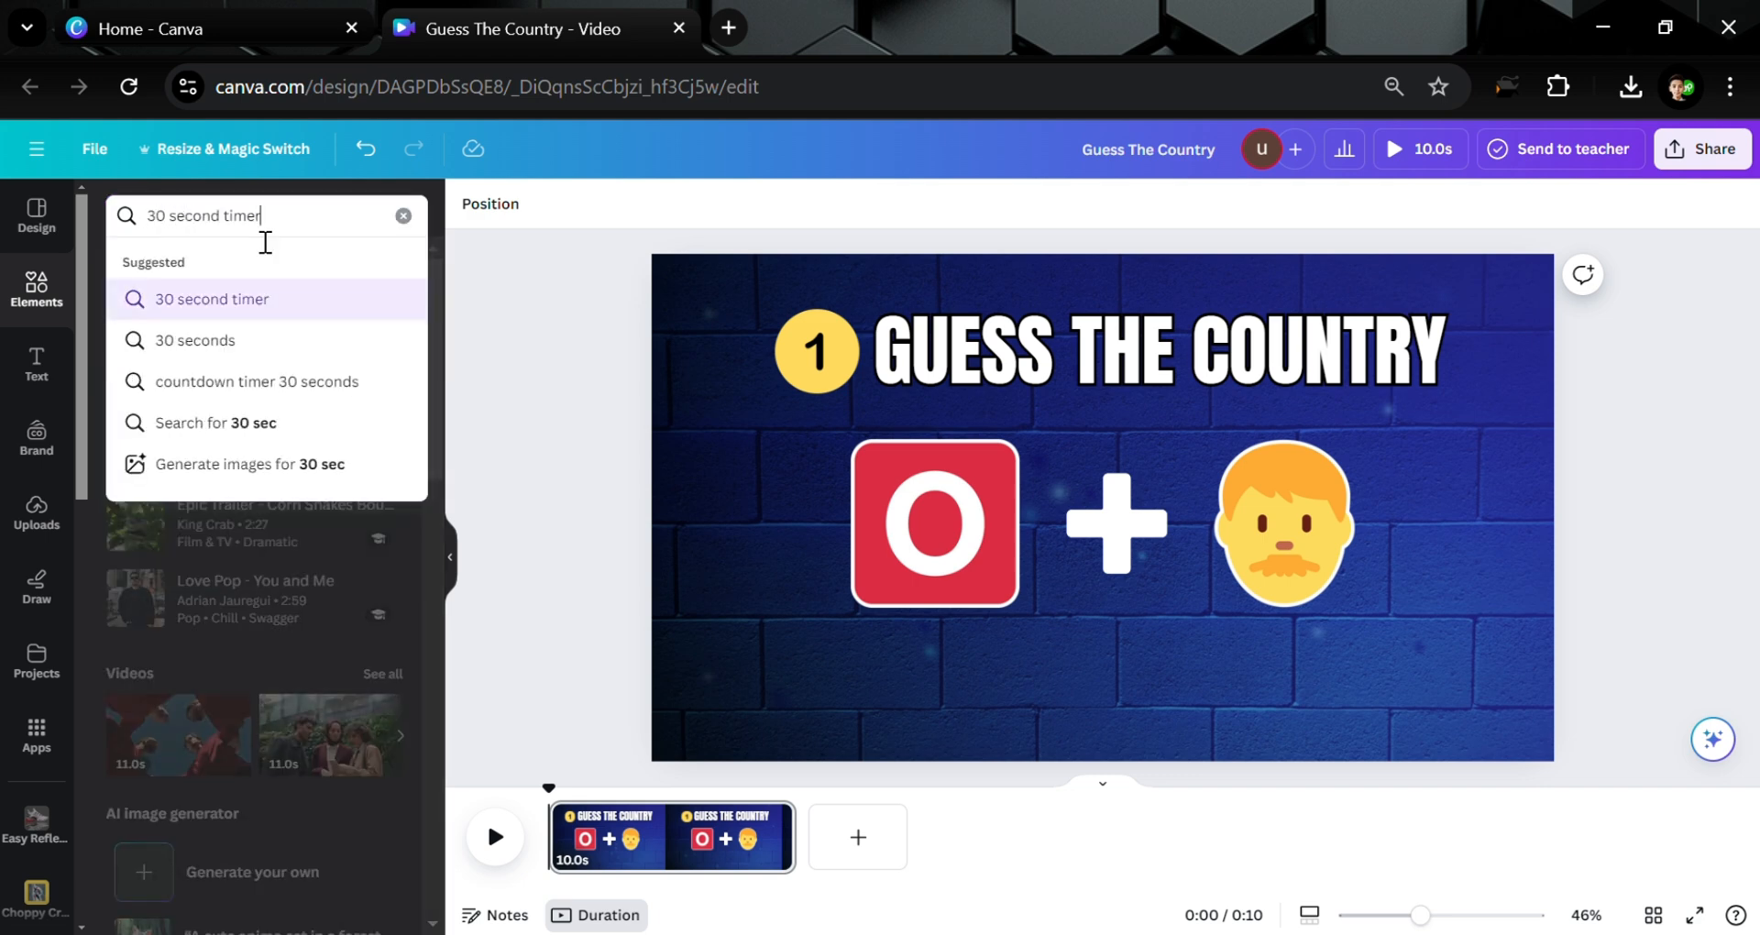
key("Return")
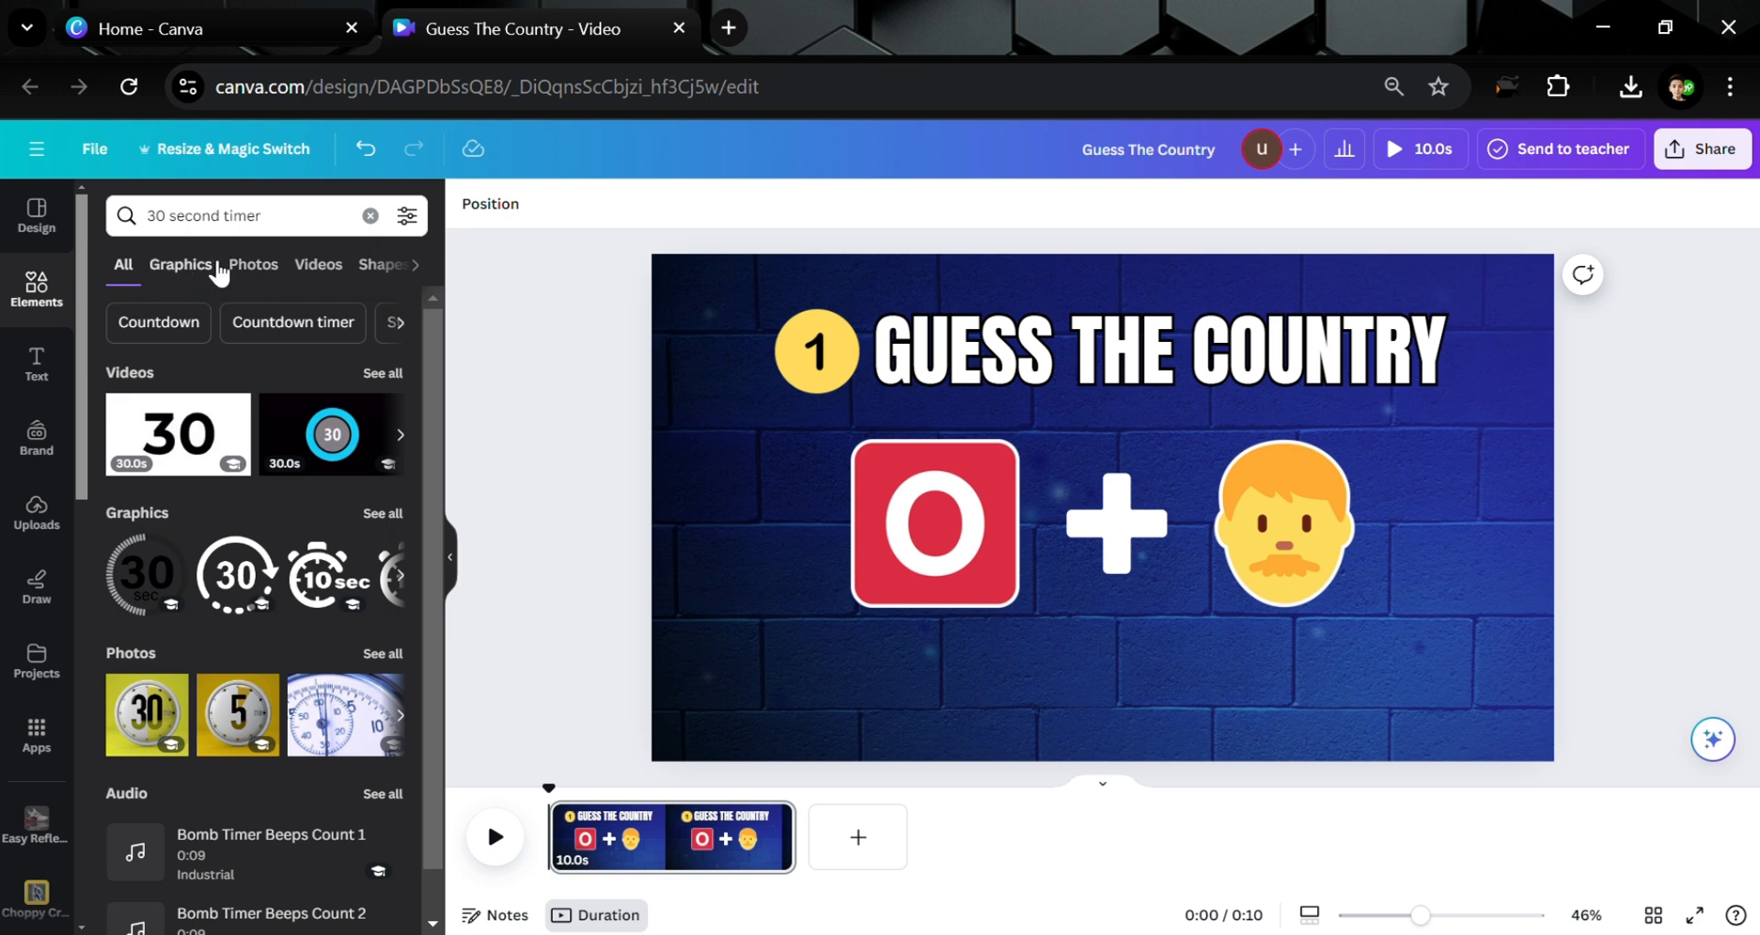
left_click(319, 266)
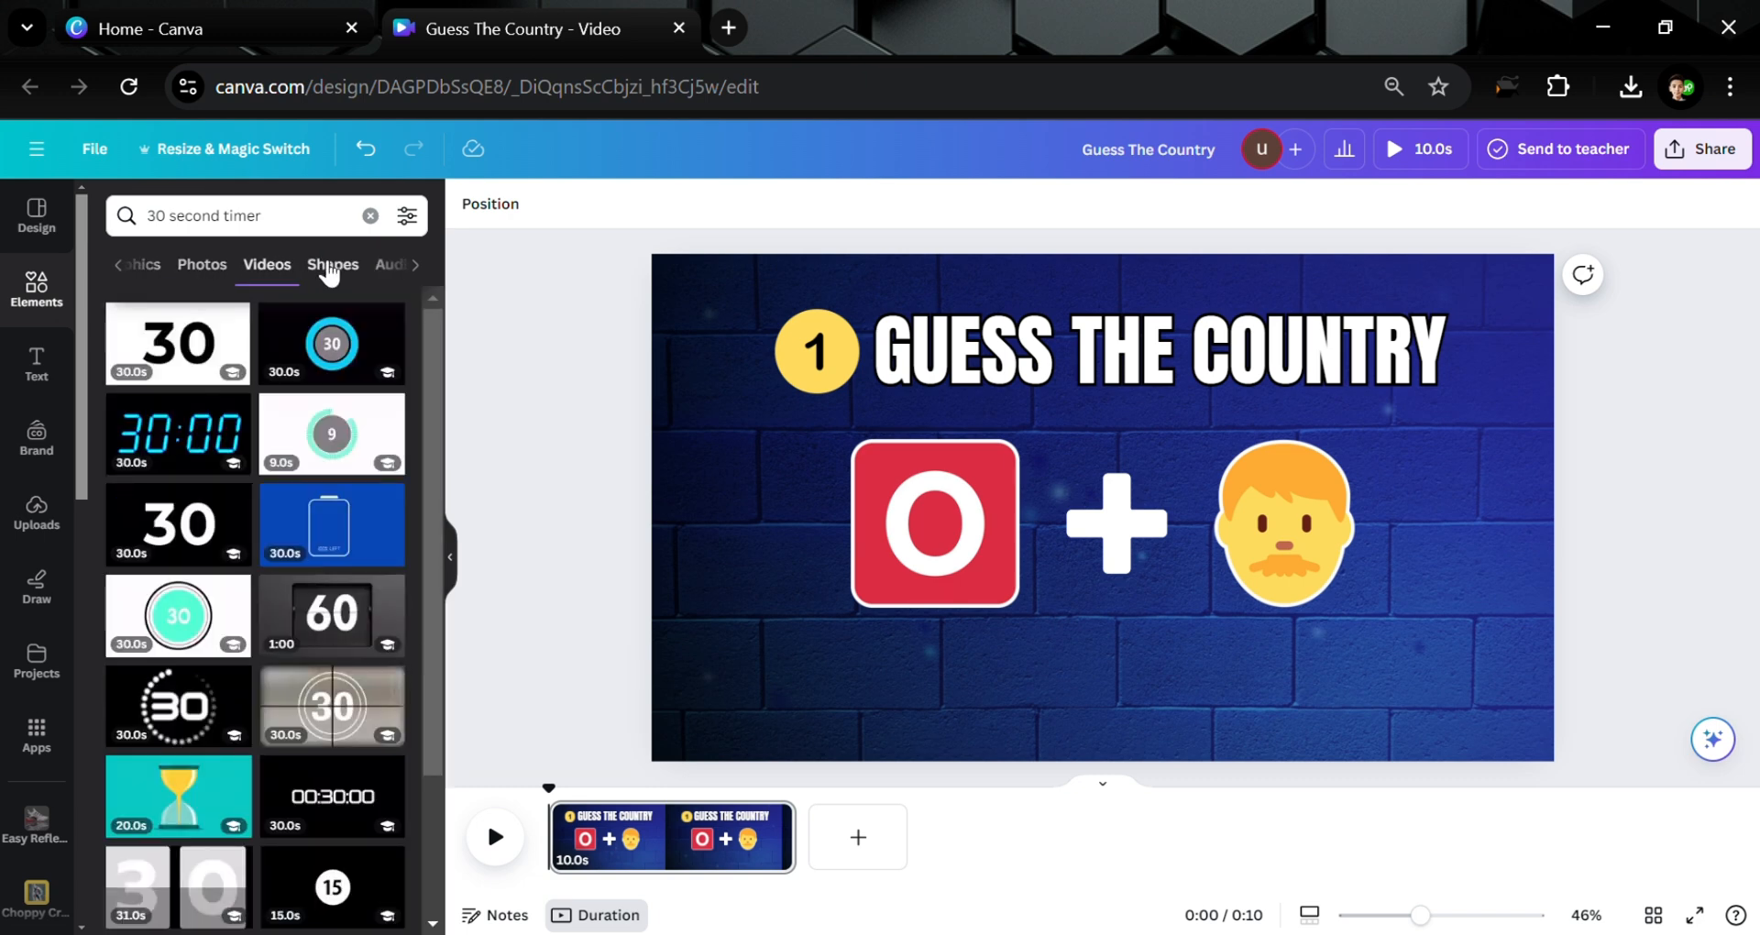
left_click(197, 353)
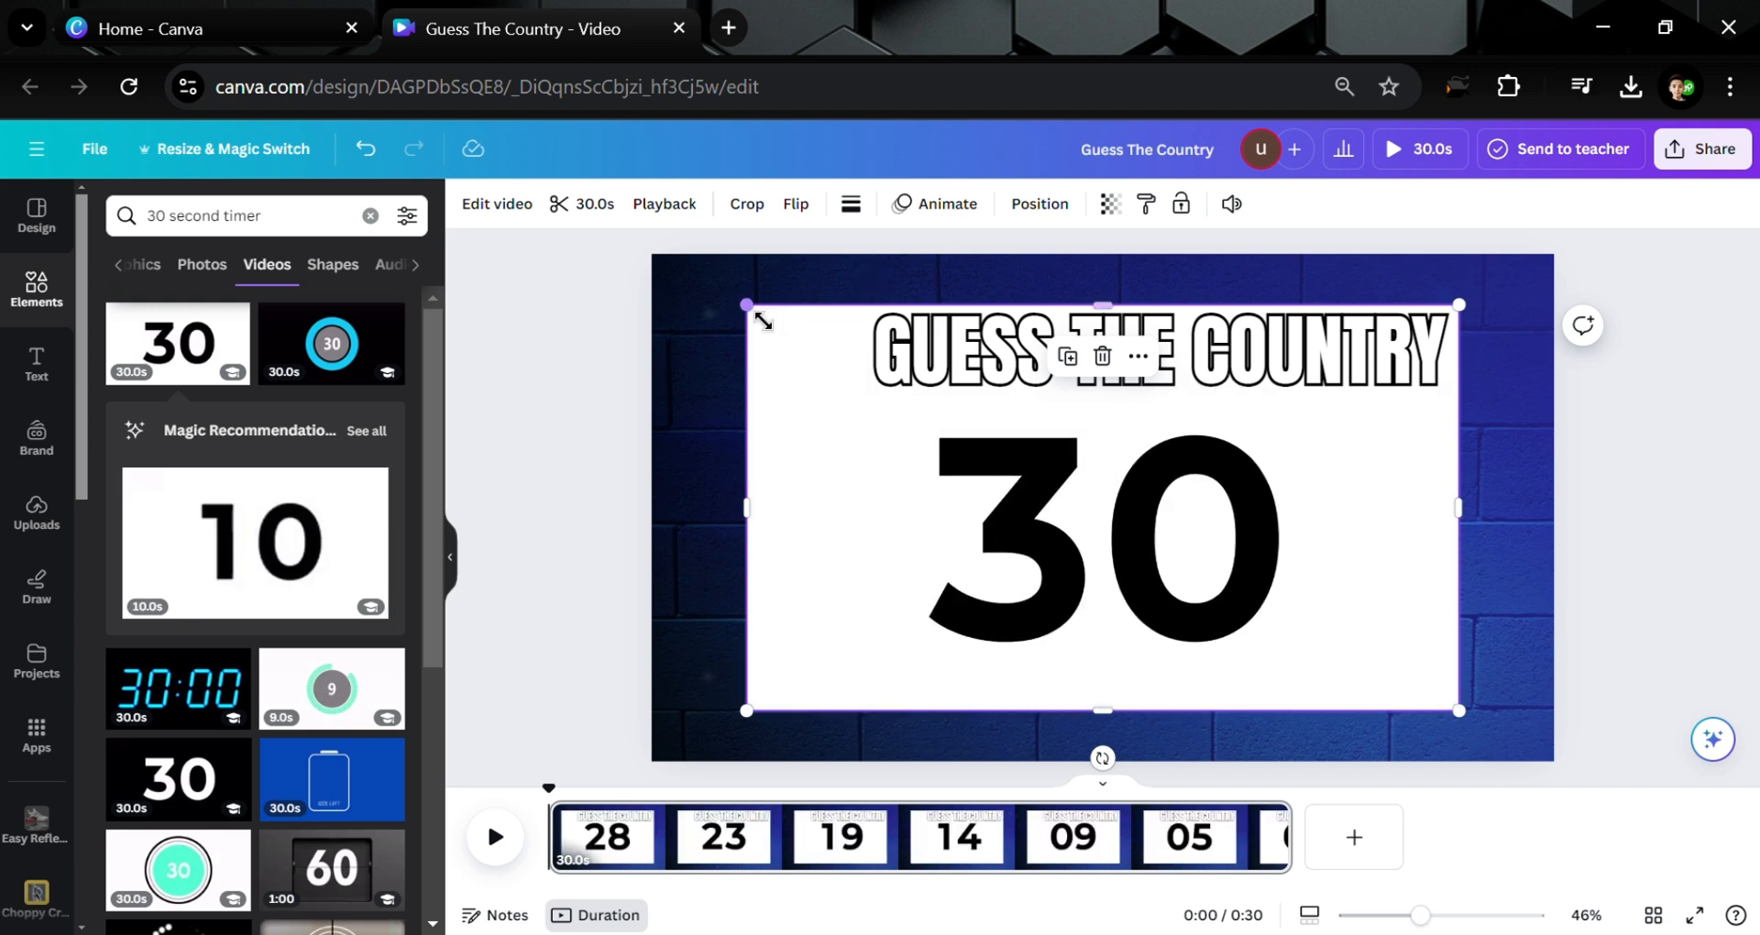
Shrink the countdown timer to a small box of about 307×175 and place it below the plus sign
left_click_drag(752, 310, 1283, 610)
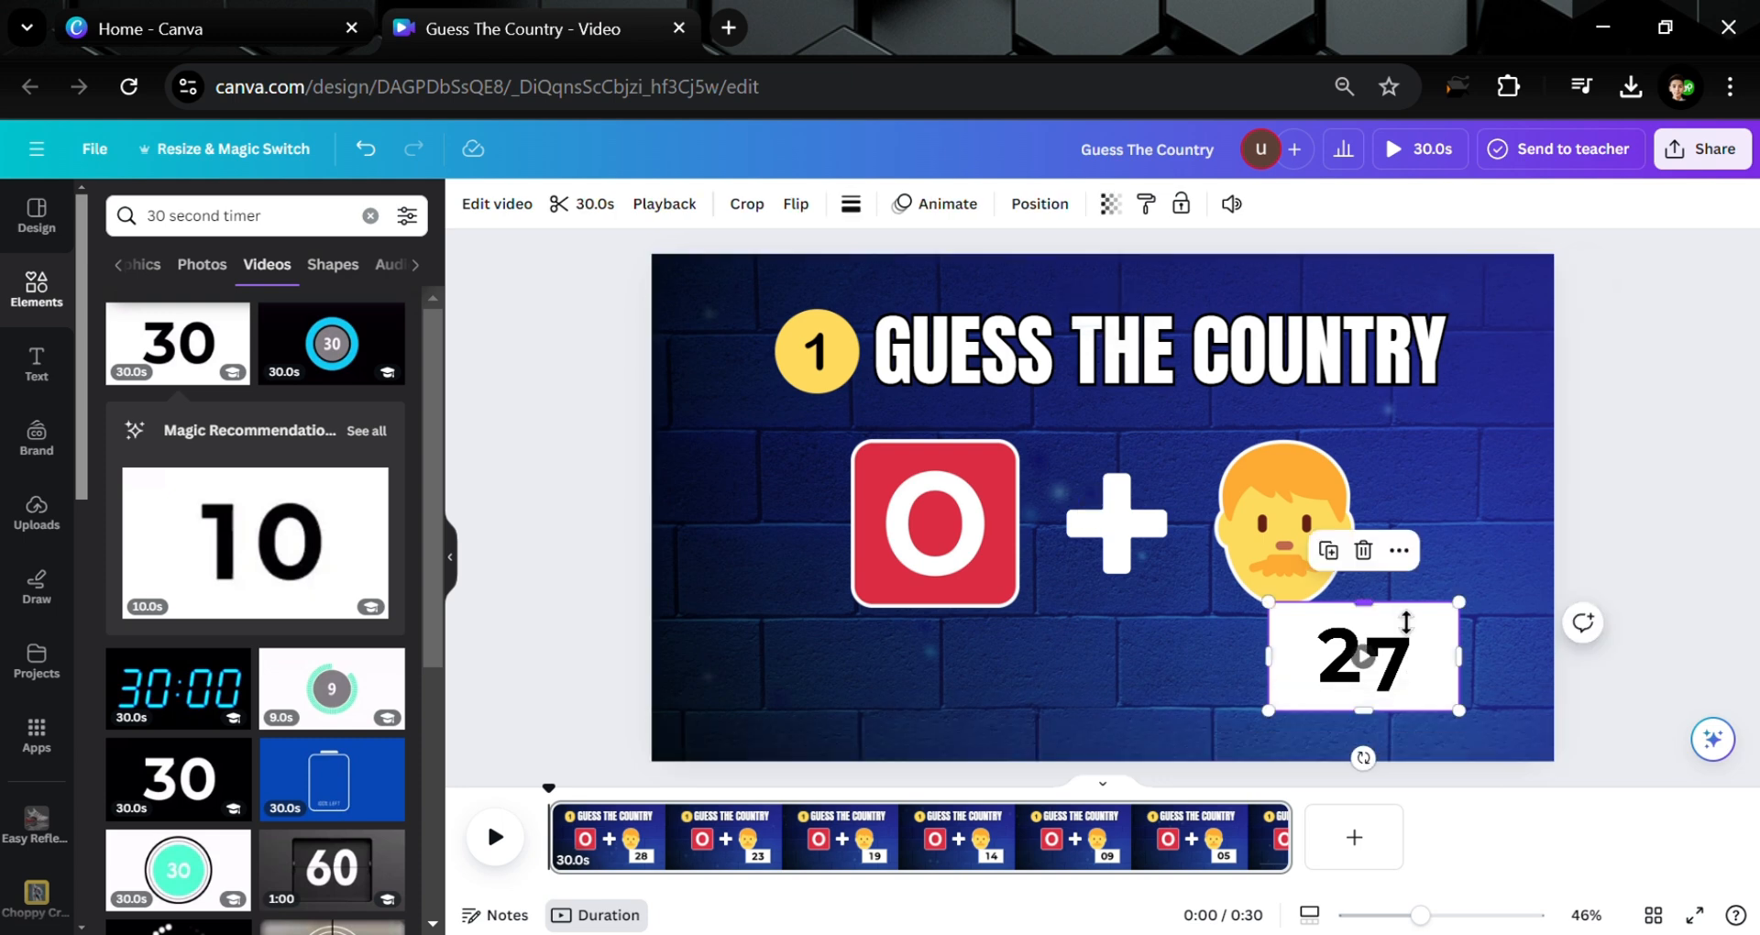
left_click(497, 203)
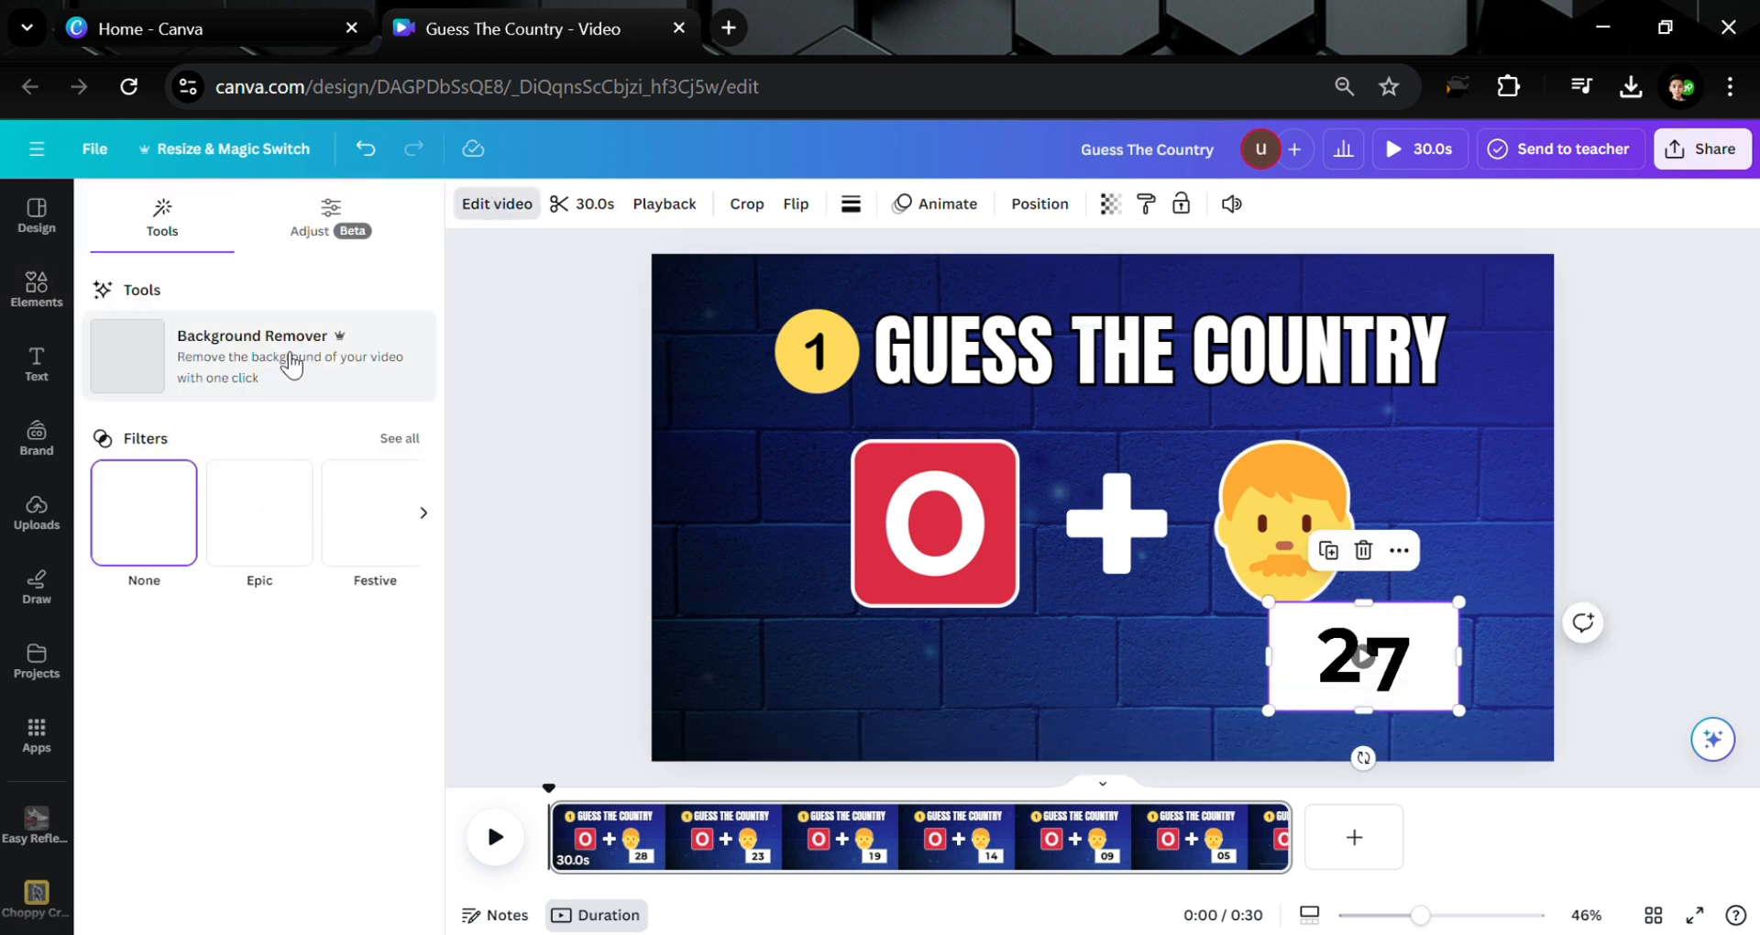
left_click(576, 484)
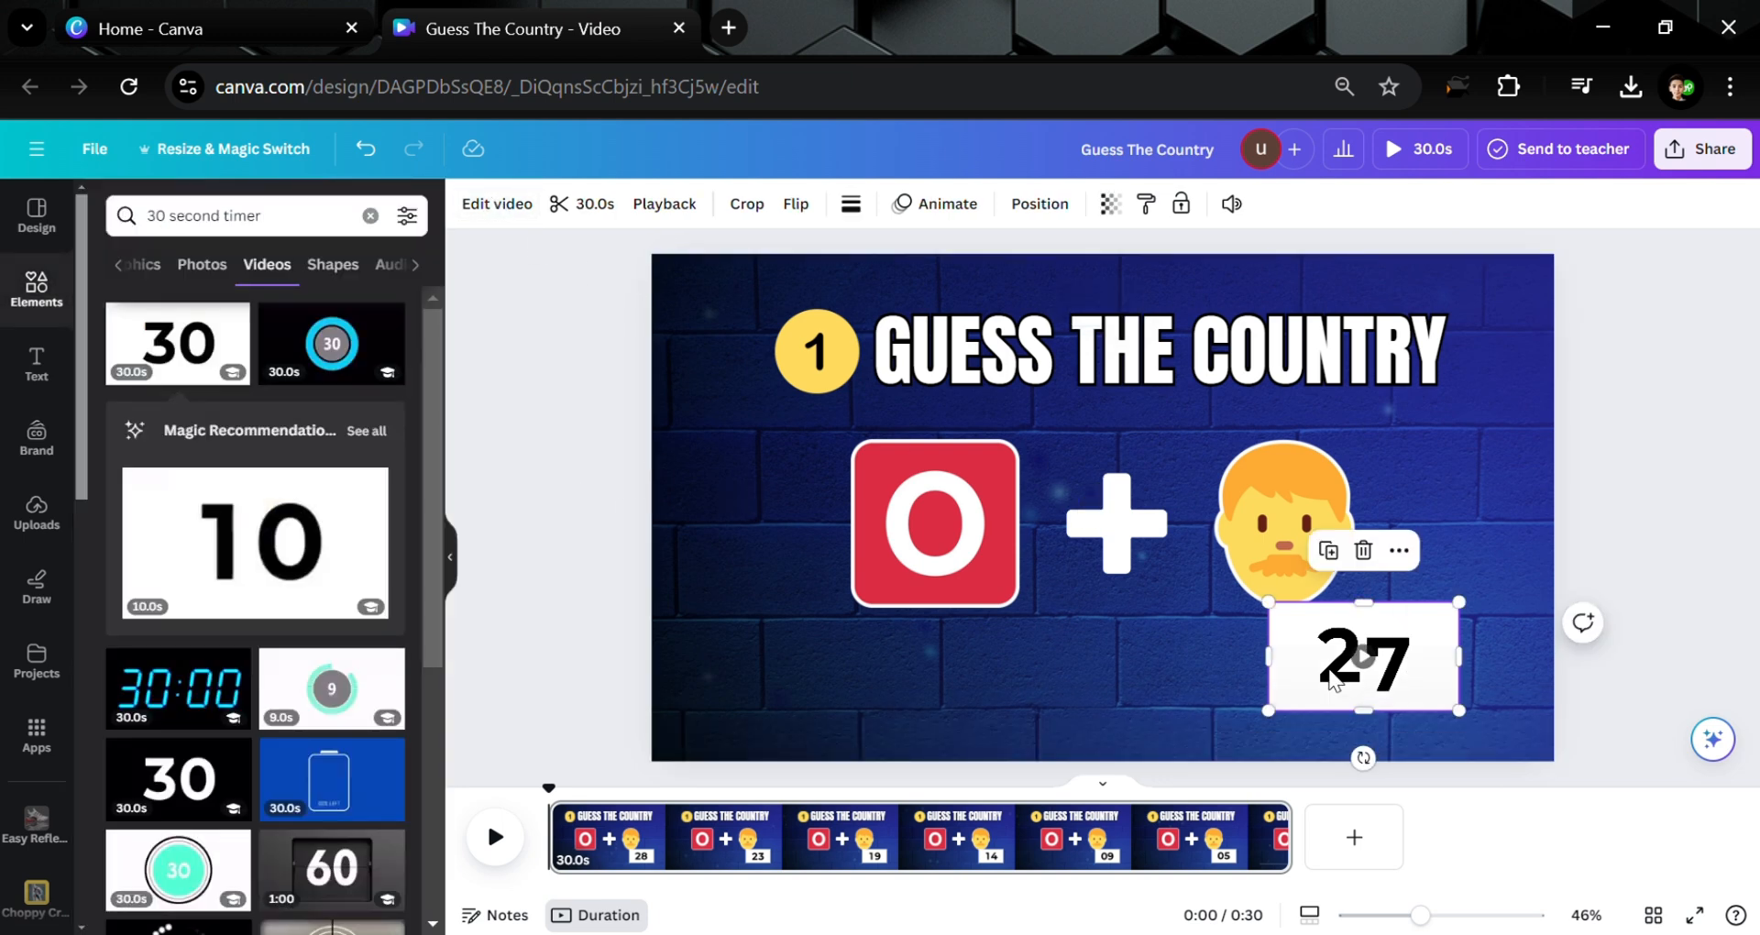
left_click_drag(1320, 644, 1045, 666)
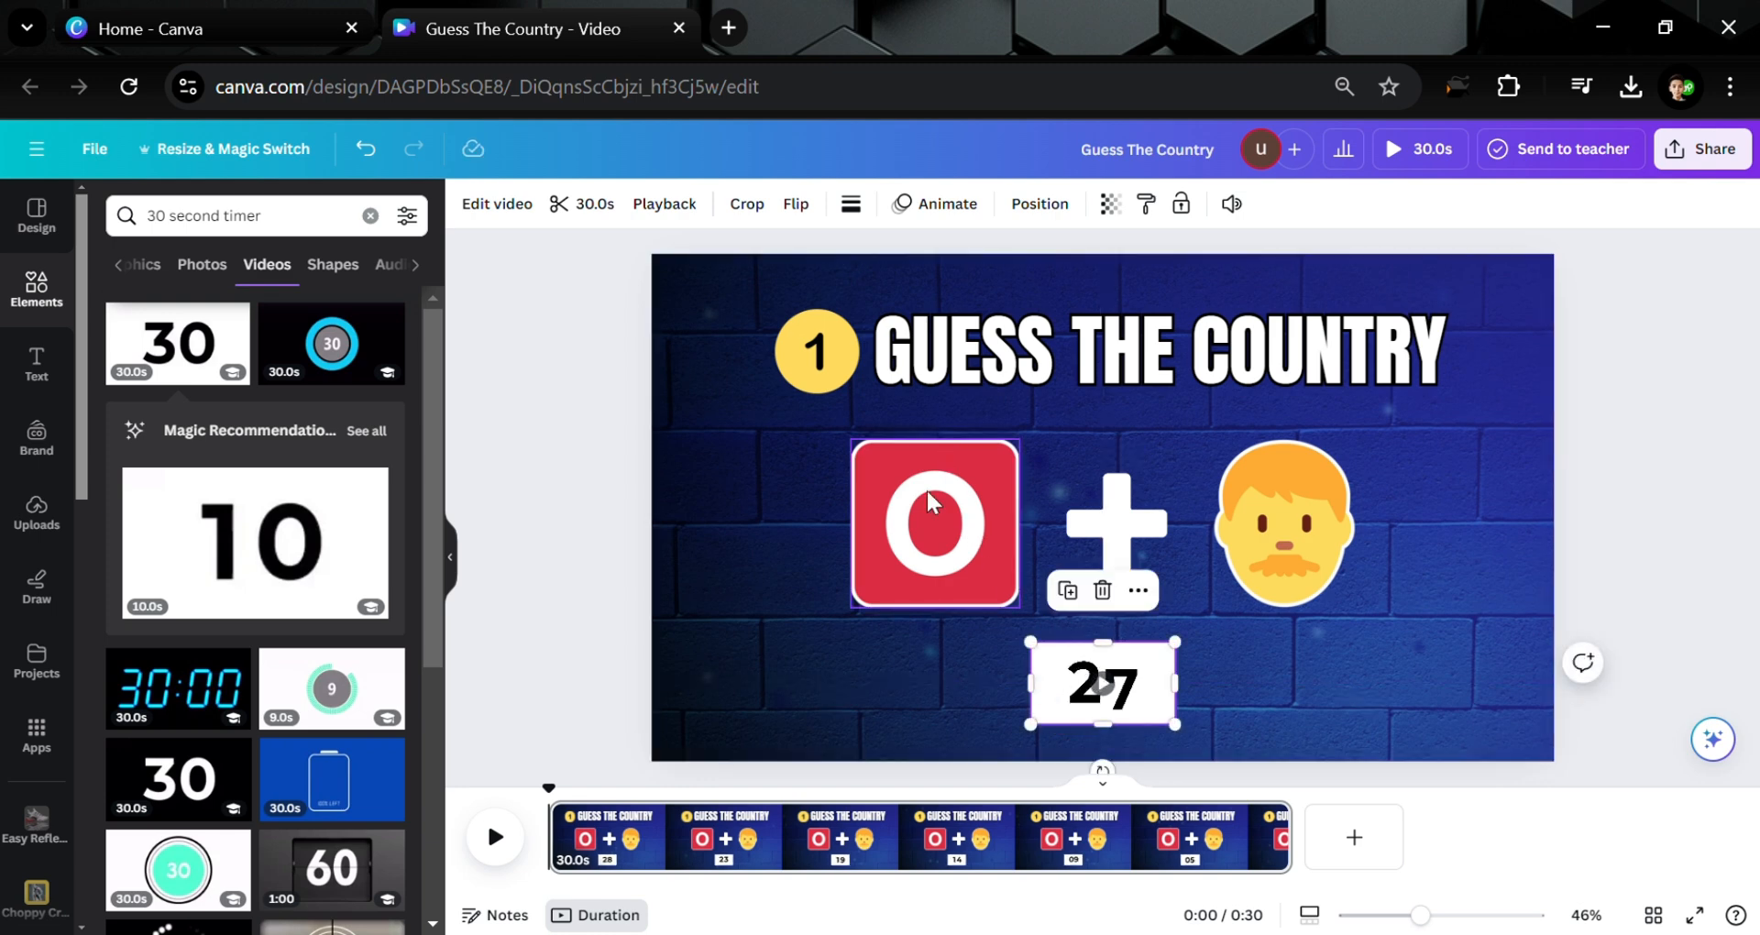
Round the timer's corners fully to 100 and resize it to about 283×145
left_click(851, 206)
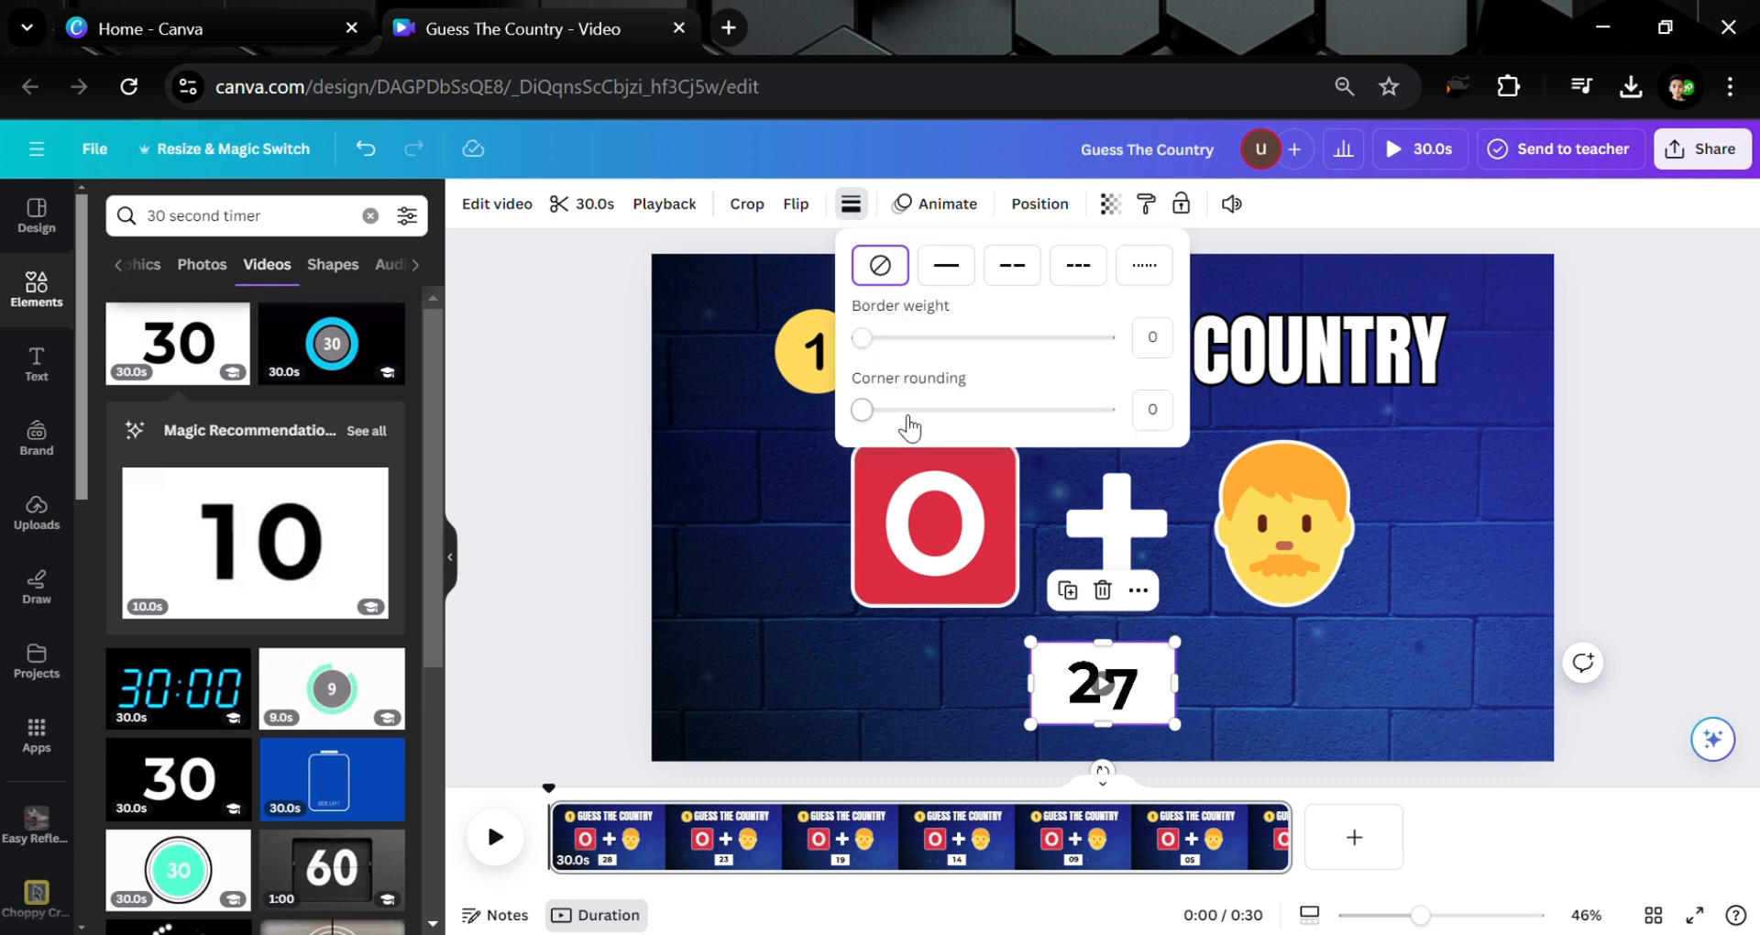
left_click_drag(862, 410, 1144, 447)
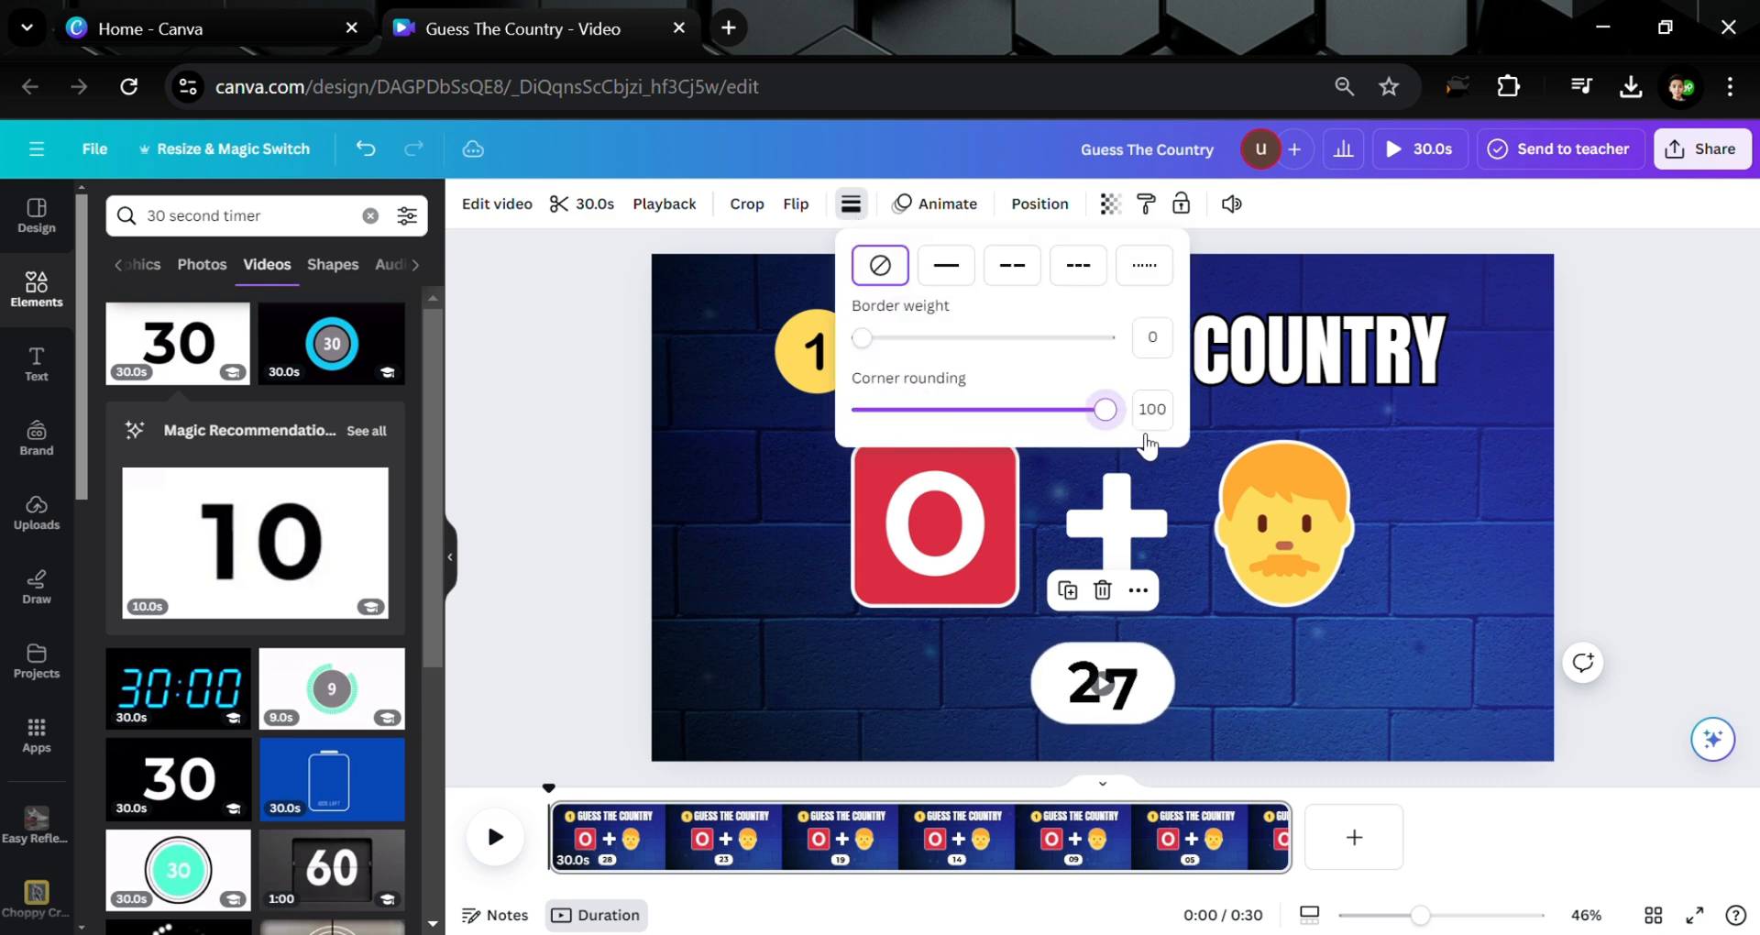
left_click(1509, 597)
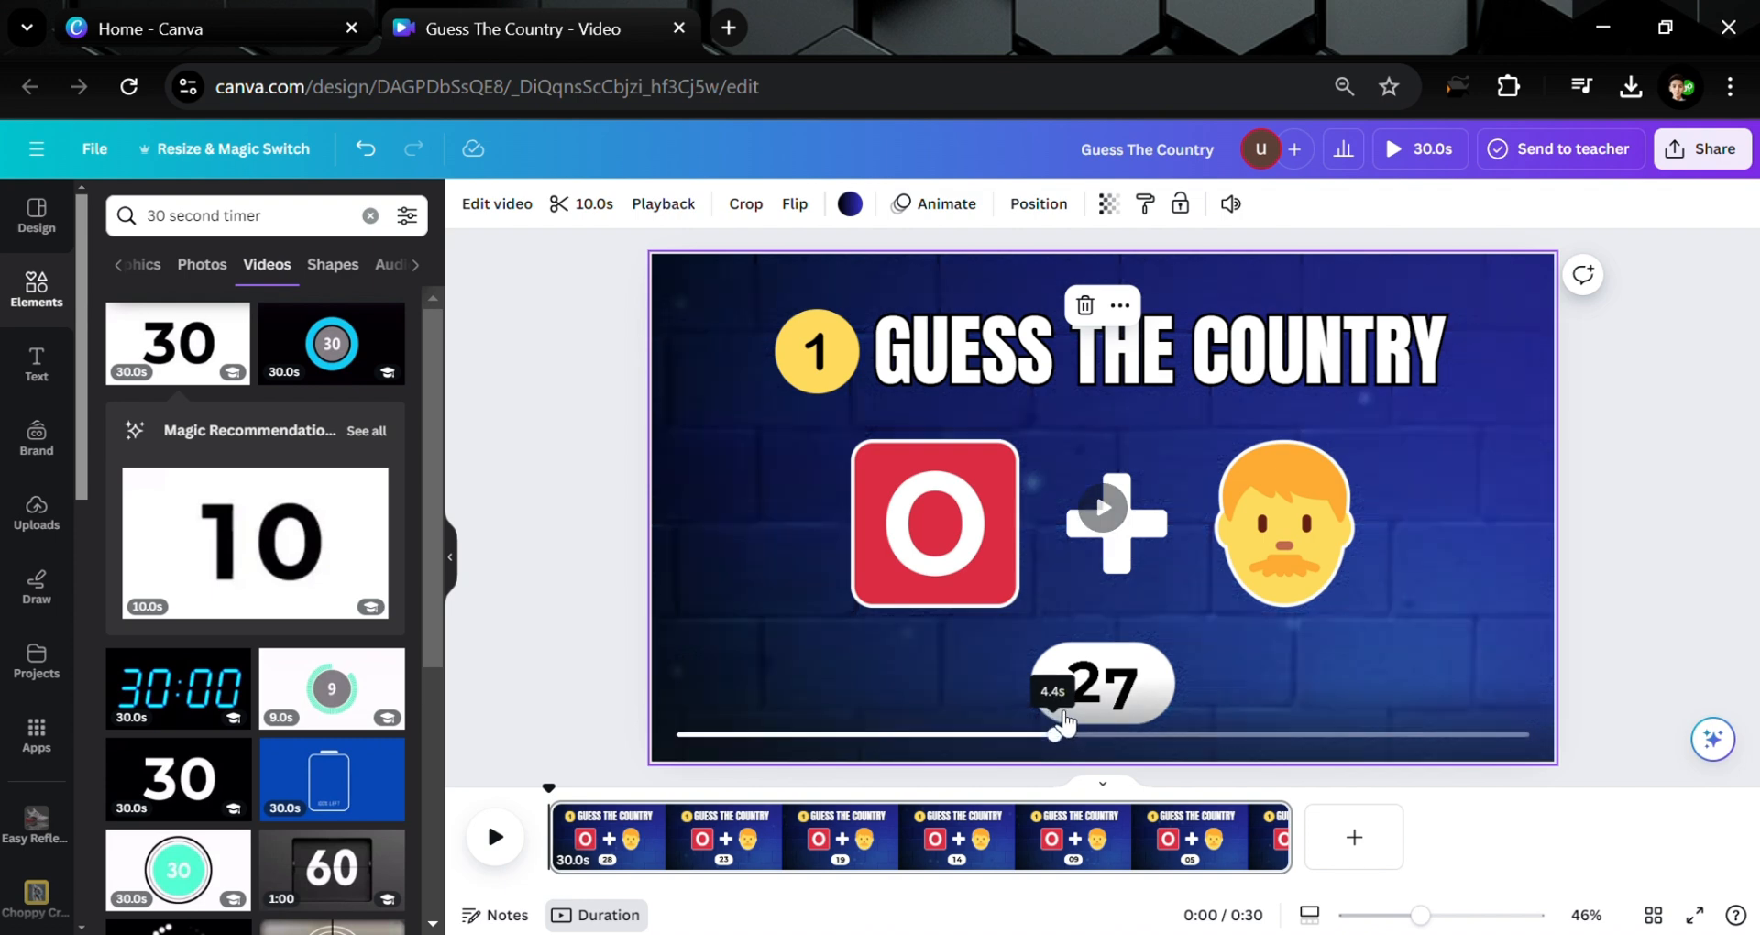
left_click(1111, 710)
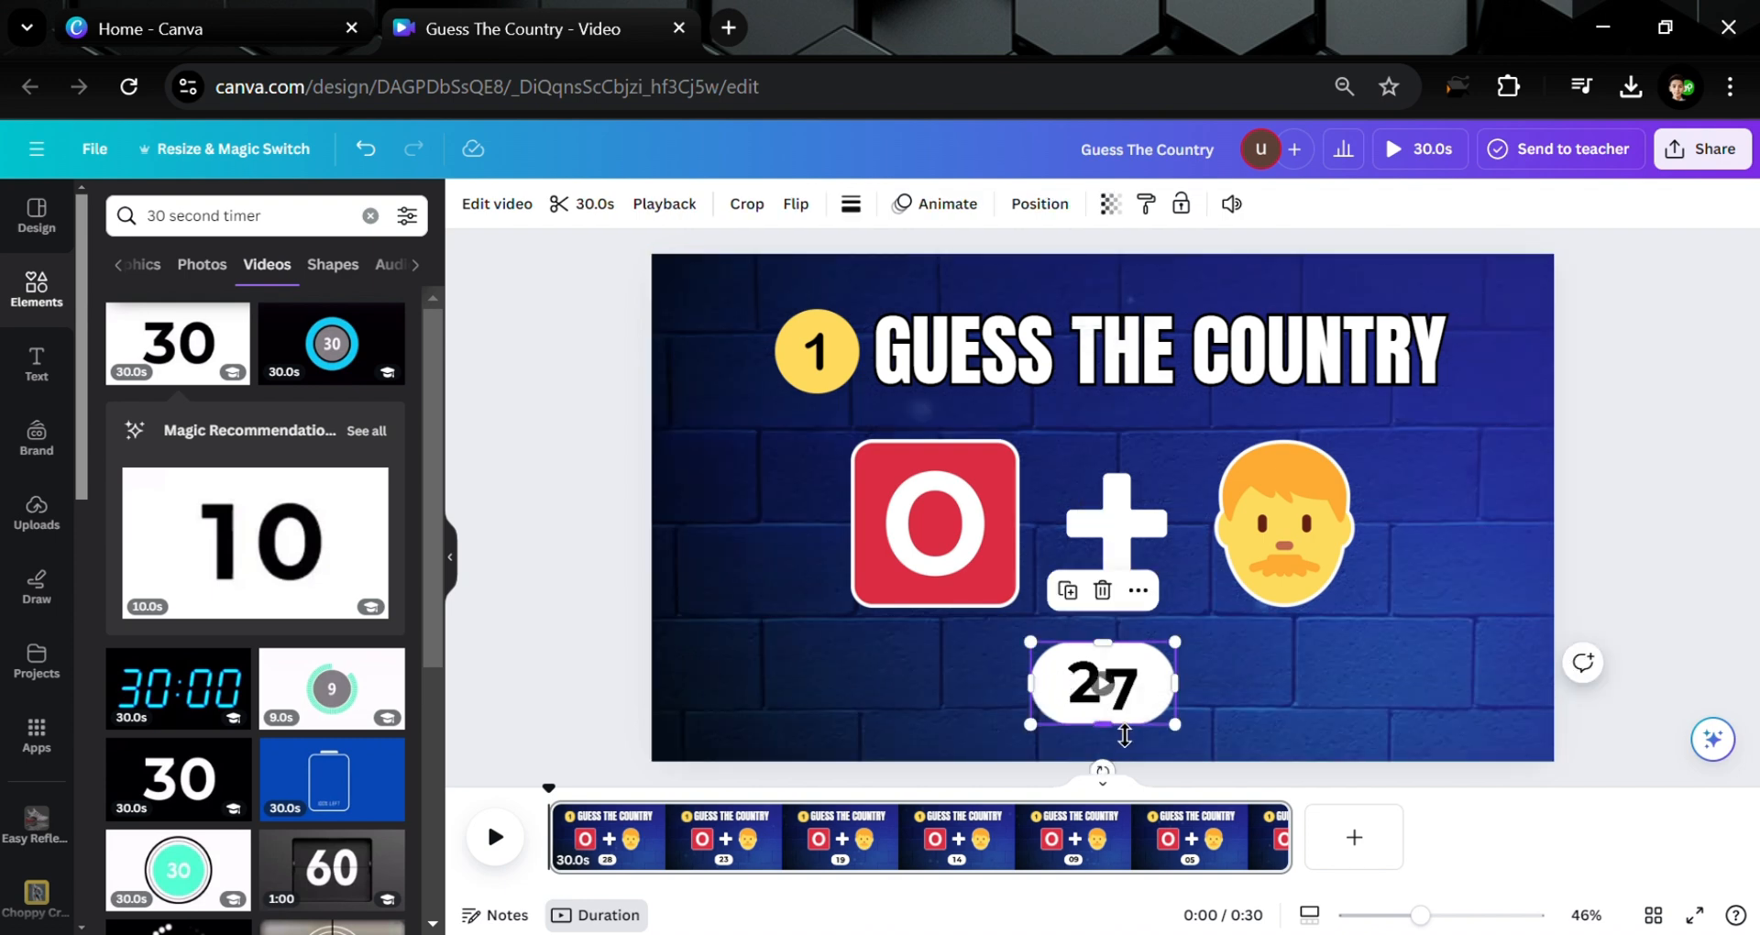
left_click_drag(1126, 734, 1123, 727)
mouse_move(1036, 651)
left_mouse_down()
mouse_move(1012, 642)
mouse_move(1026, 680)
left_mouse_up()
Centre the timer pill under the plus sign and preview the countdown from the start
left_click(496, 592)
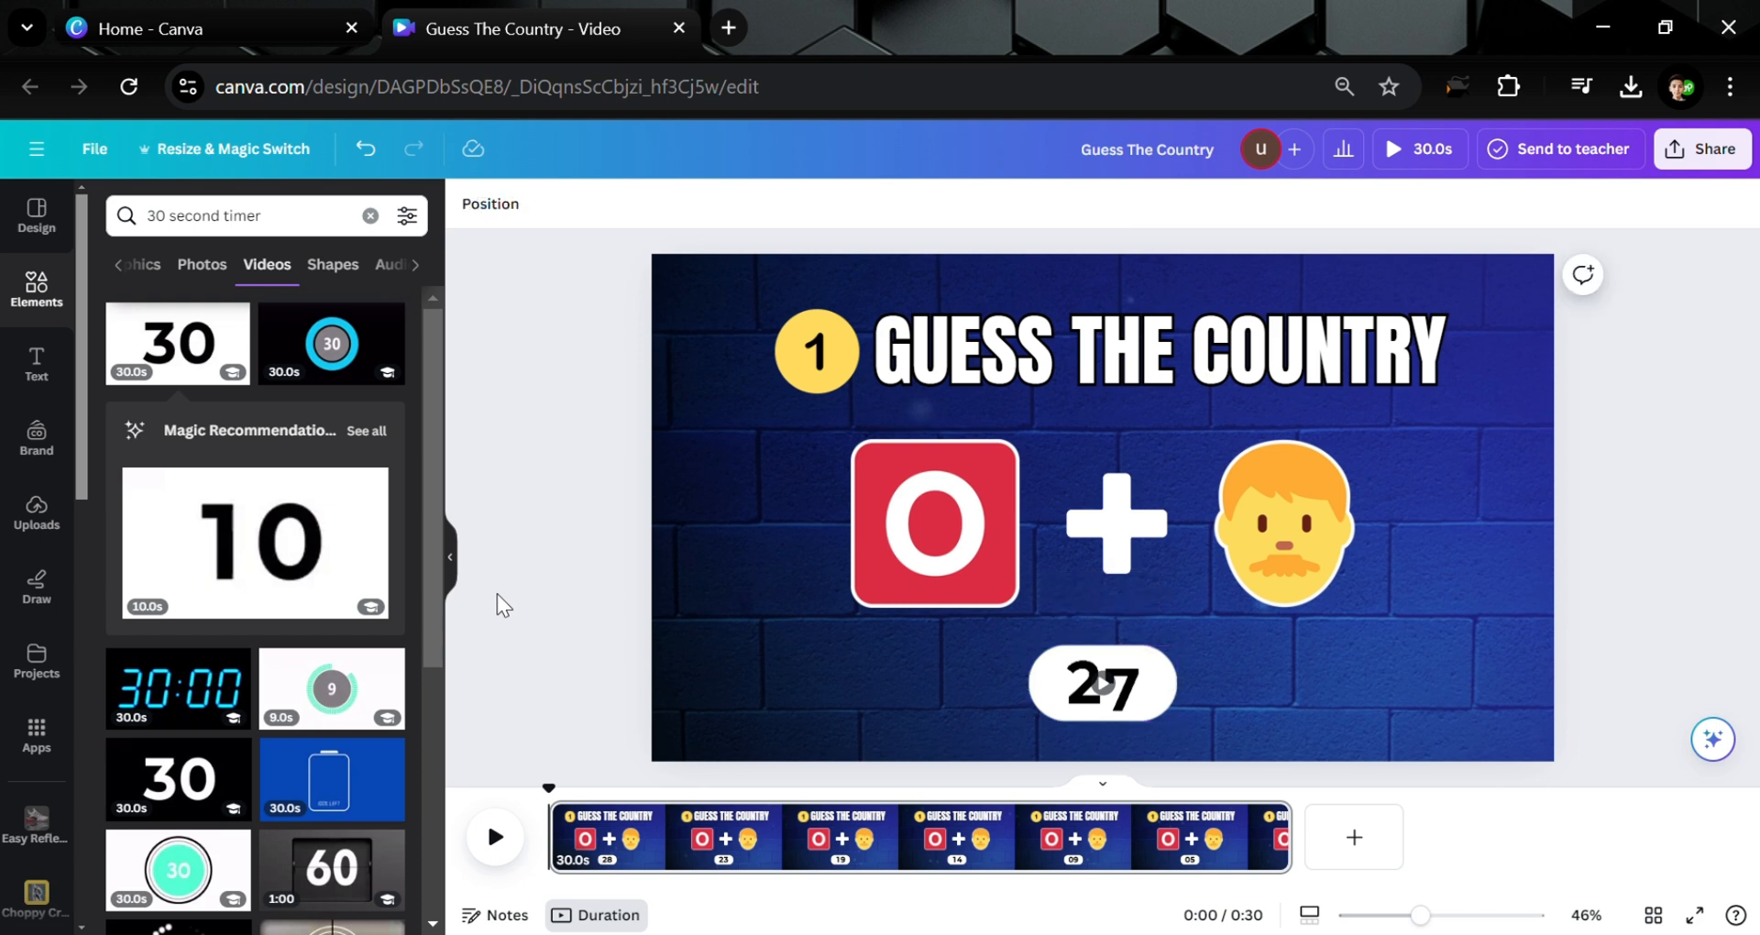
left_click_drag(1178, 703, 1196, 692)
left_click(493, 836)
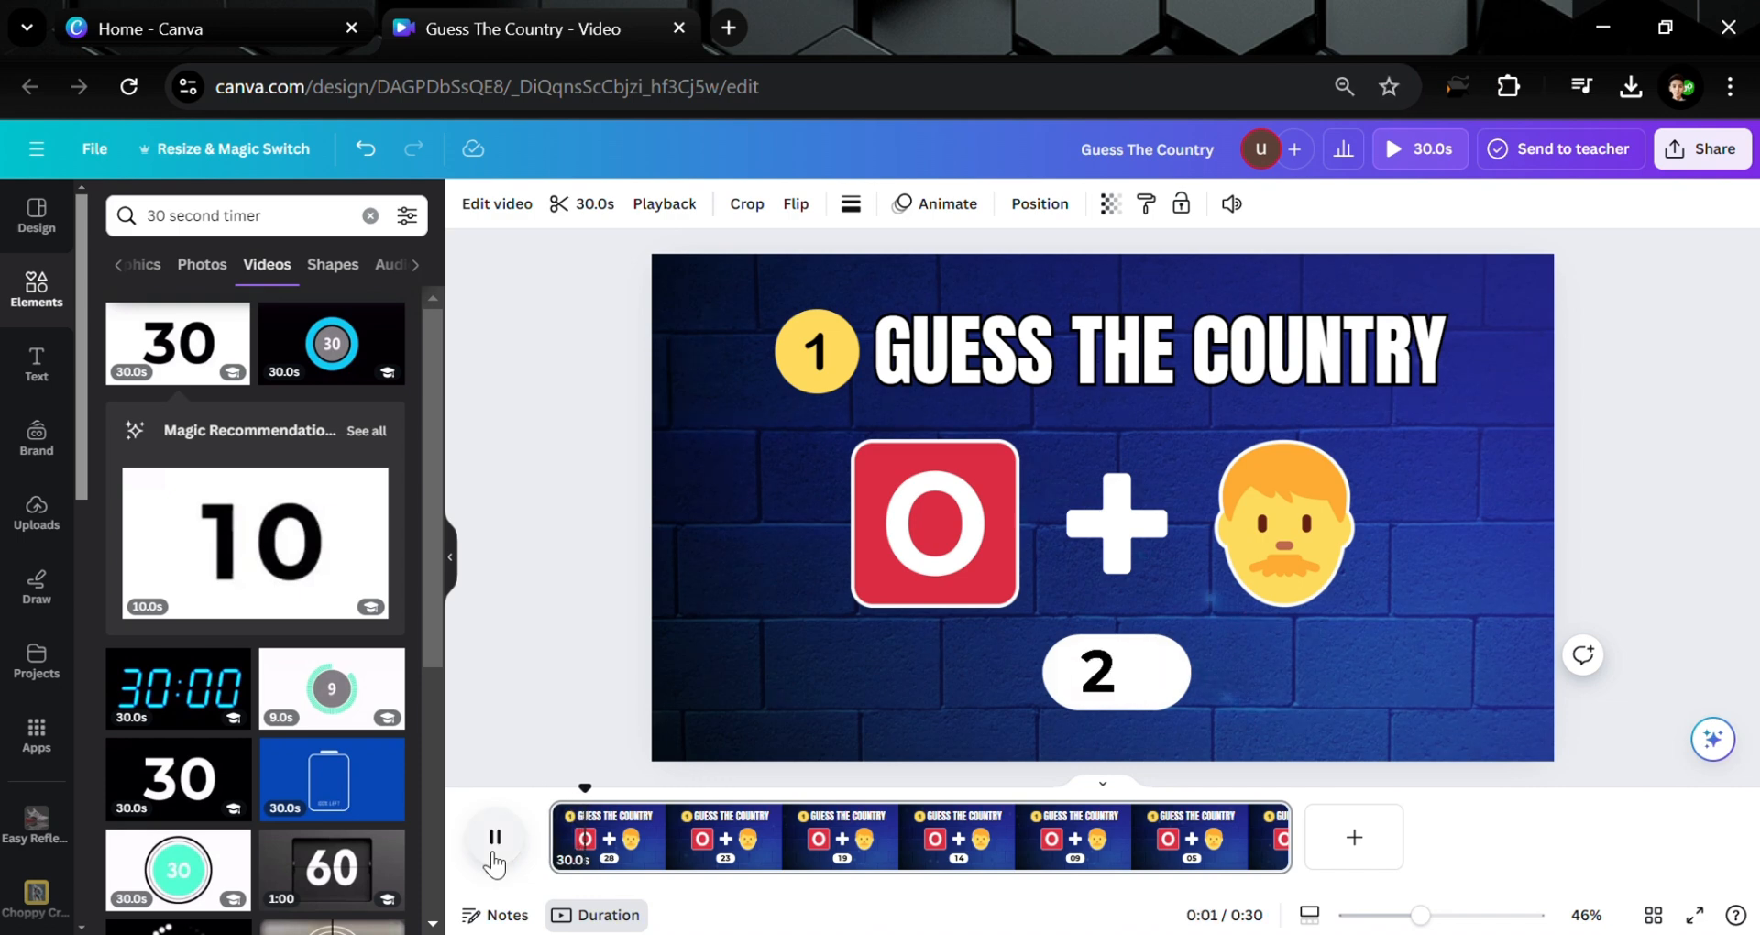
left_click(494, 838)
left_click_drag(594, 793, 513, 796)
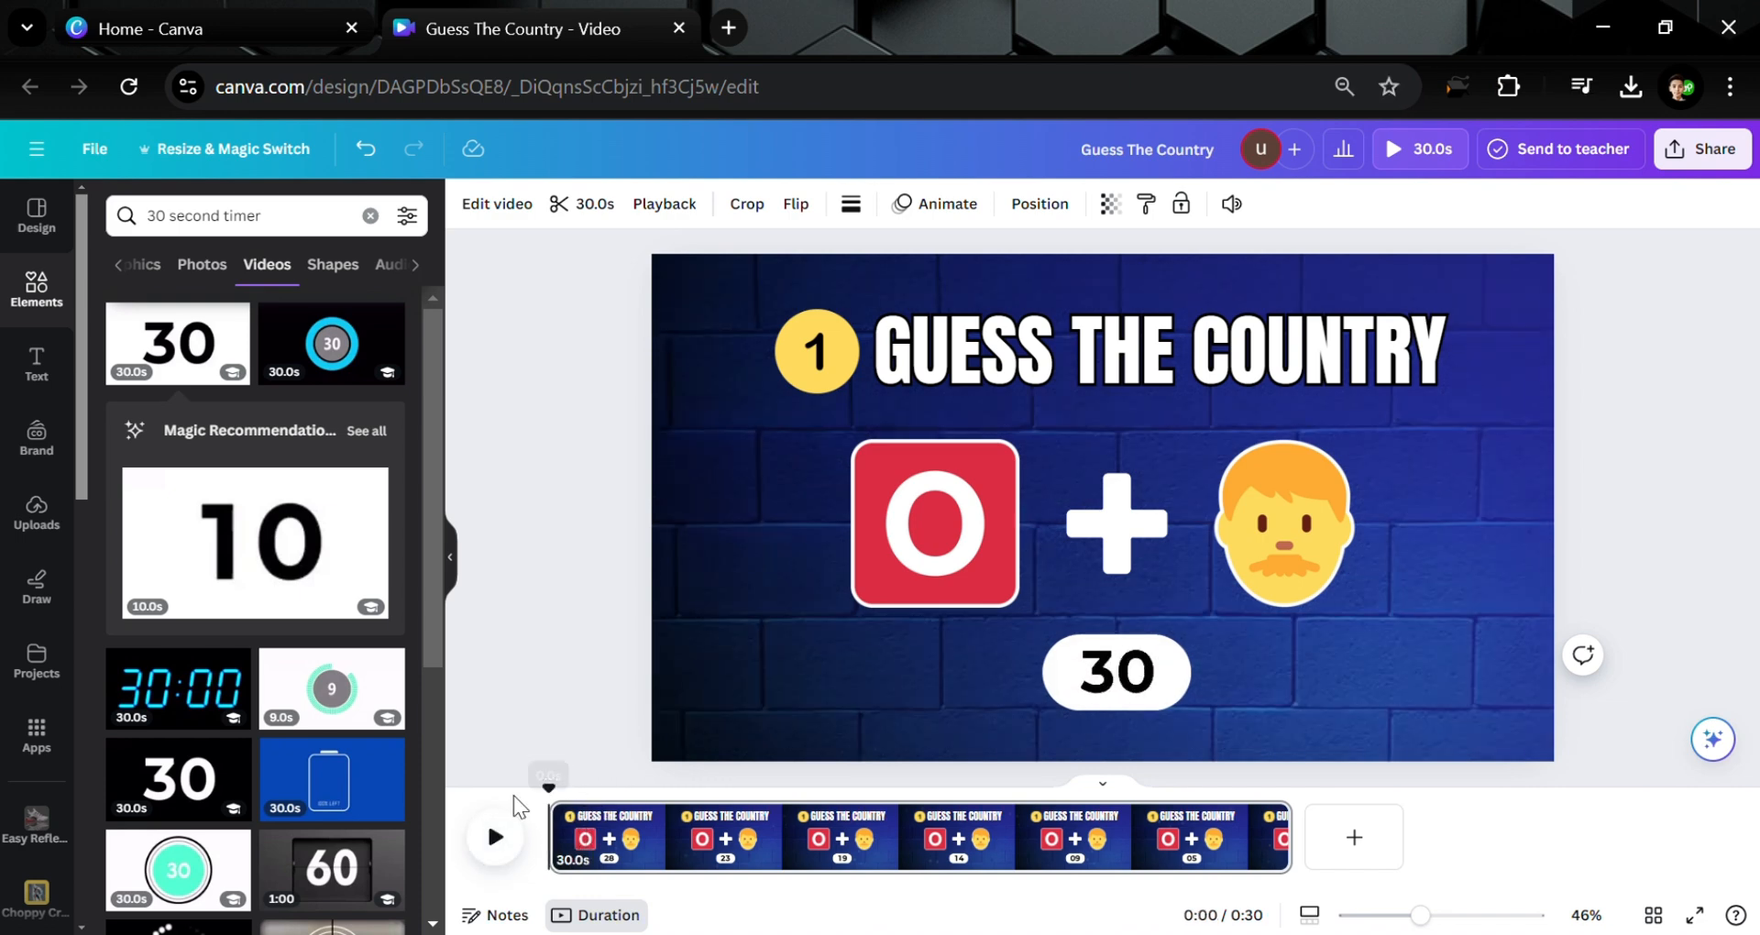
left_click(482, 702)
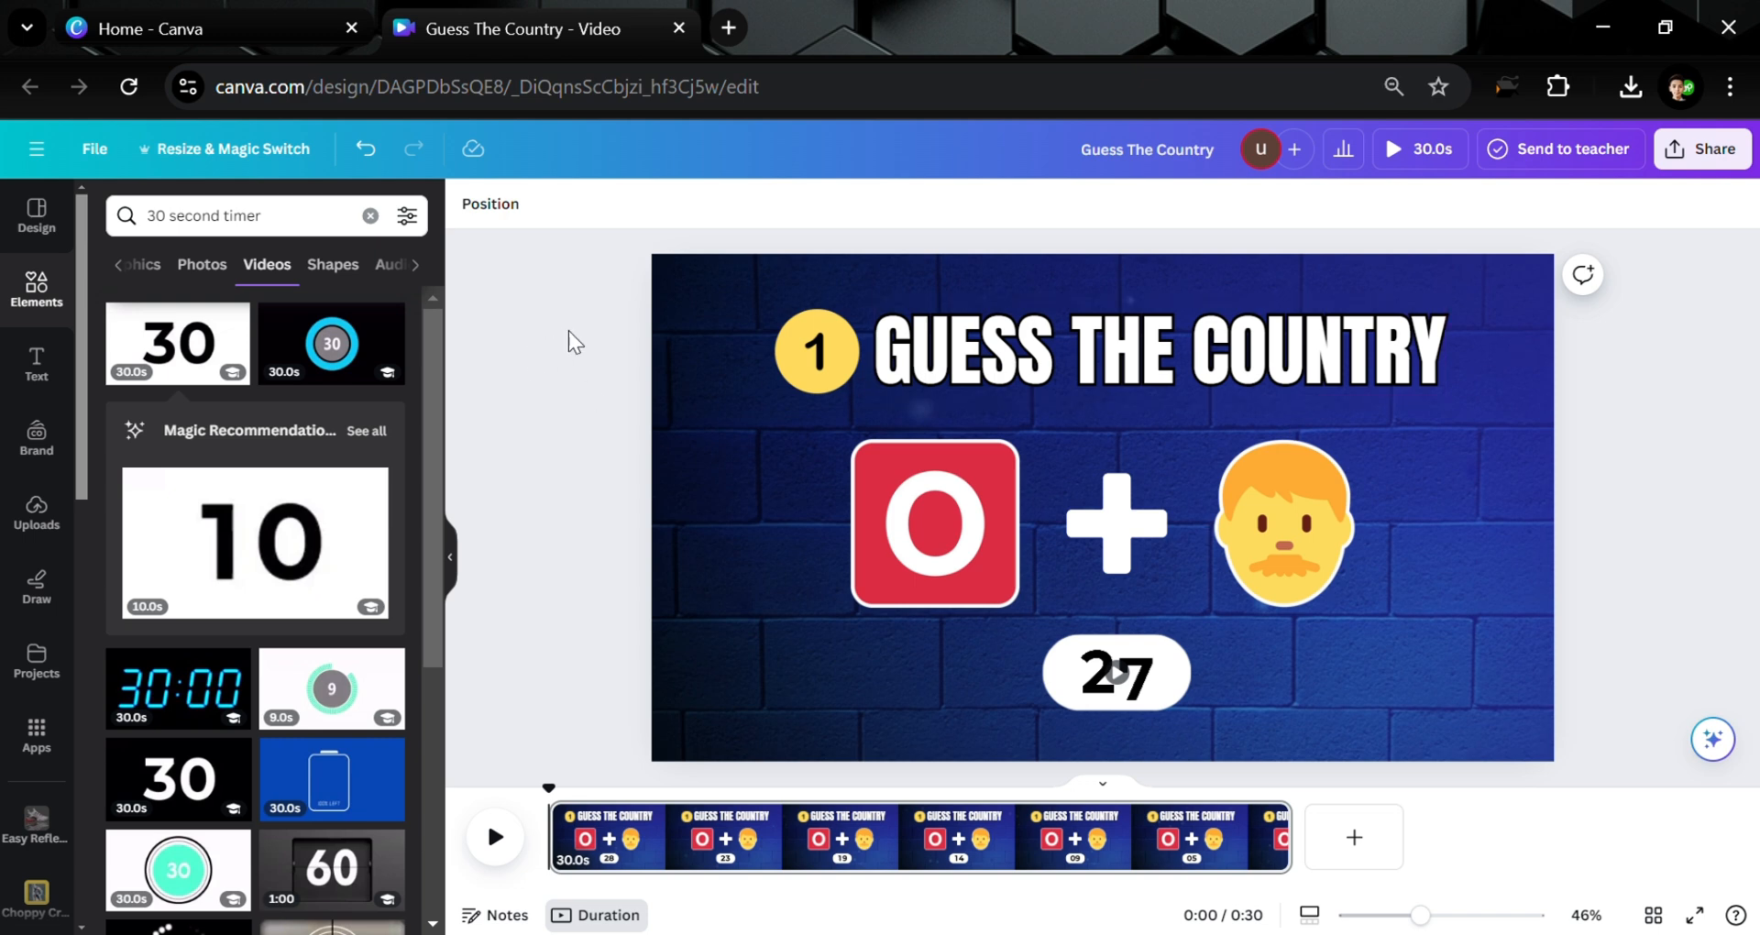
Apply a Wiggle animation to the red O square with intensity lowered to about 20%
left_click(949, 509)
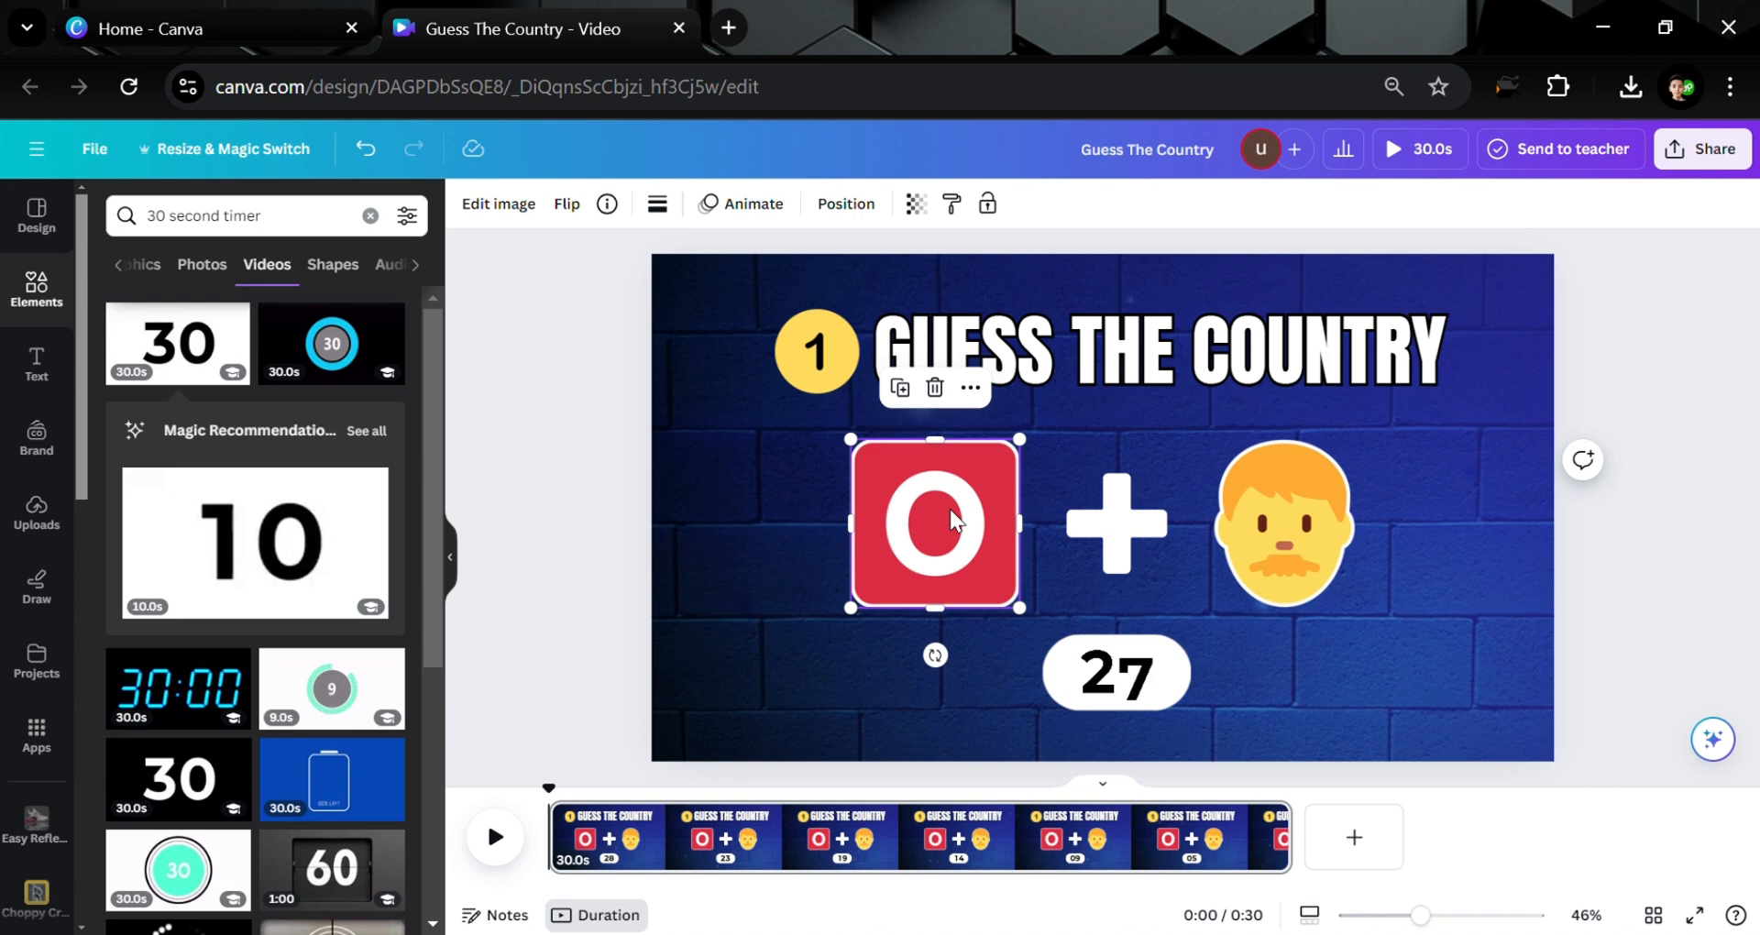
left_click(720, 202)
scroll(257, 624, "down", 10)
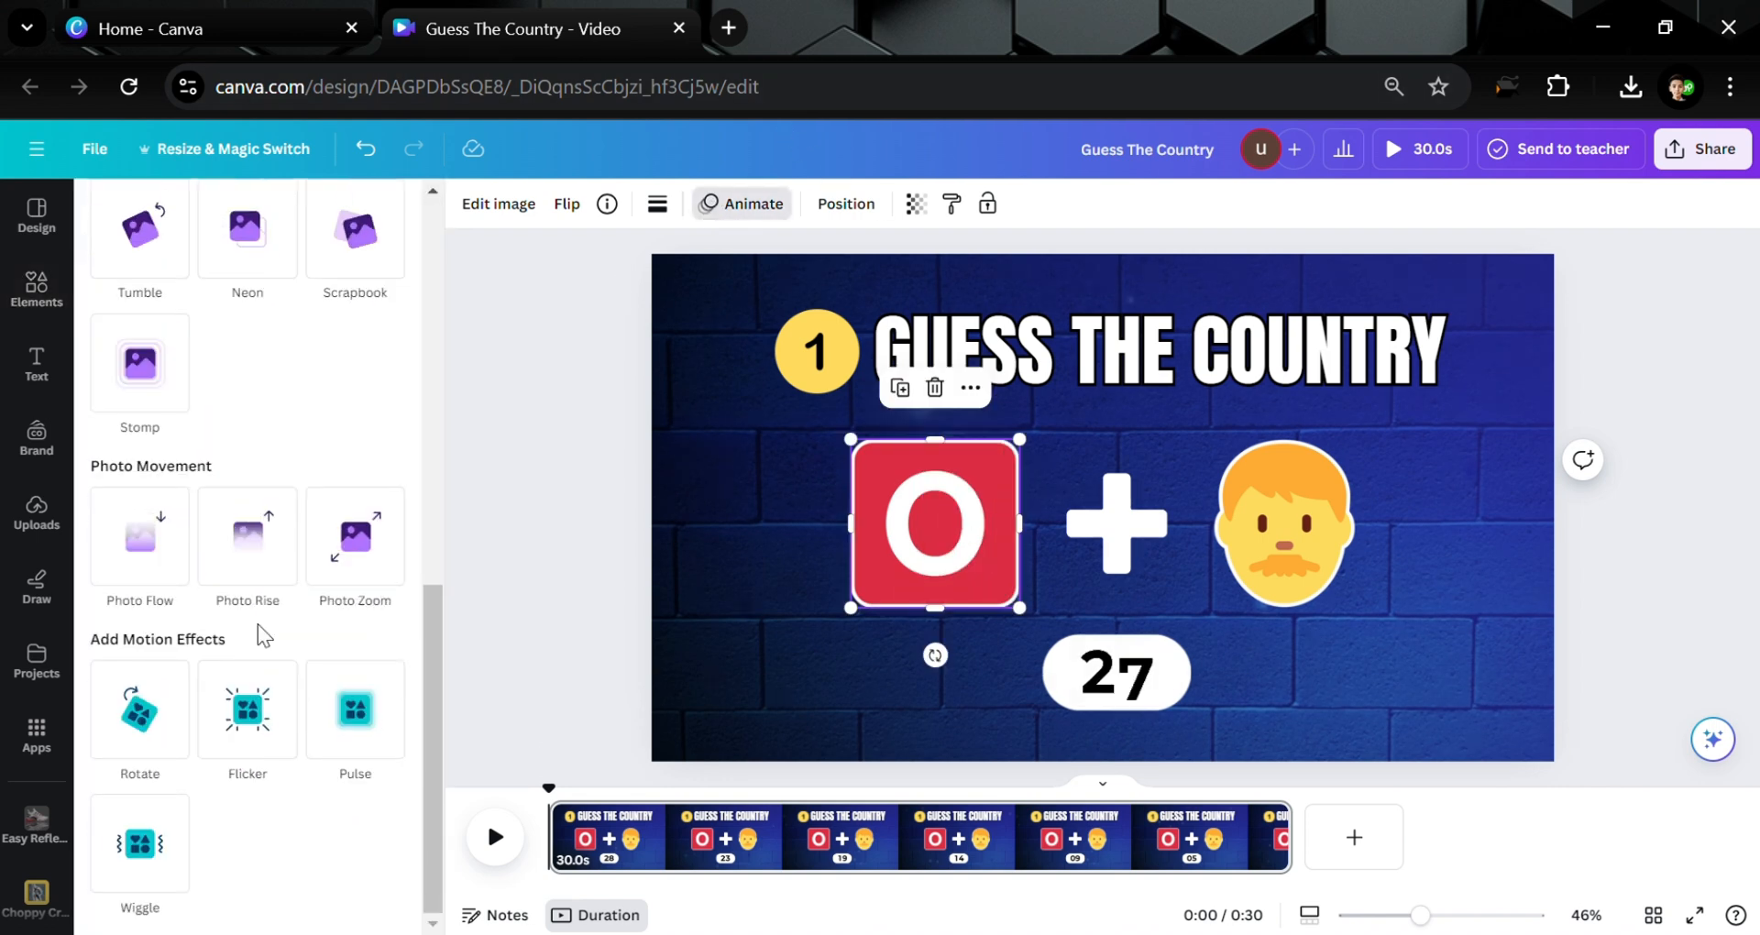
left_click(157, 873)
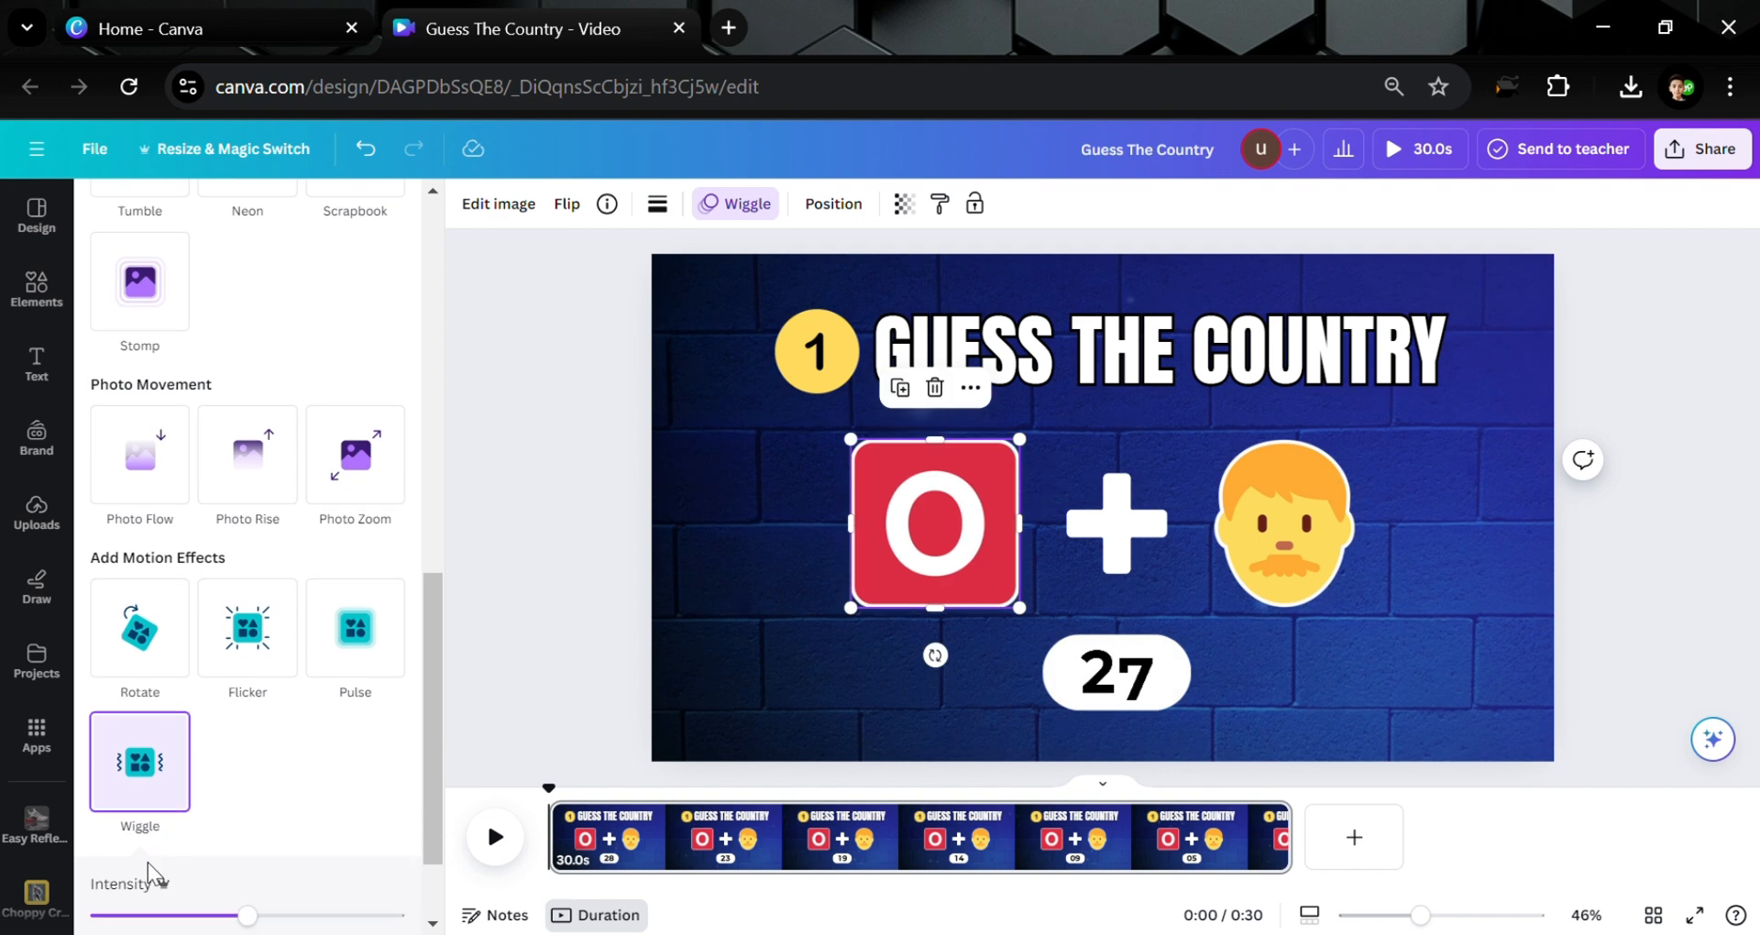
left_click_drag(320, 921, 161, 915)
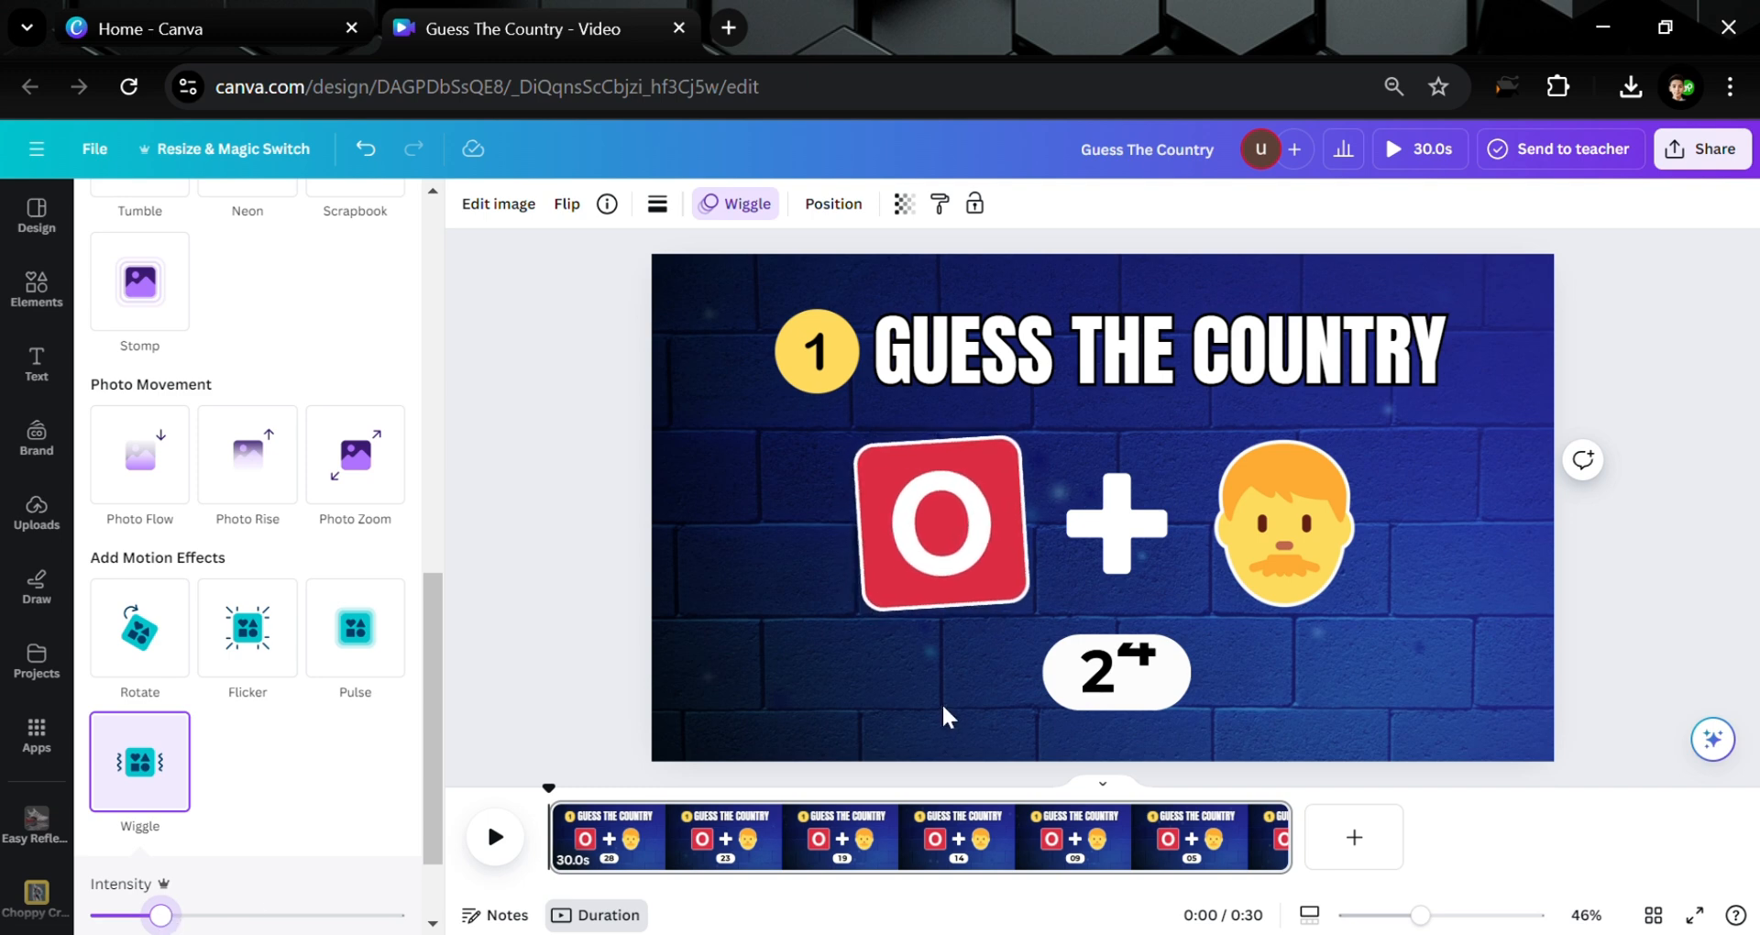
Add Wiggle to the face emoji and the plus sign, lowering the plus sign's intensity
left_click(1320, 500)
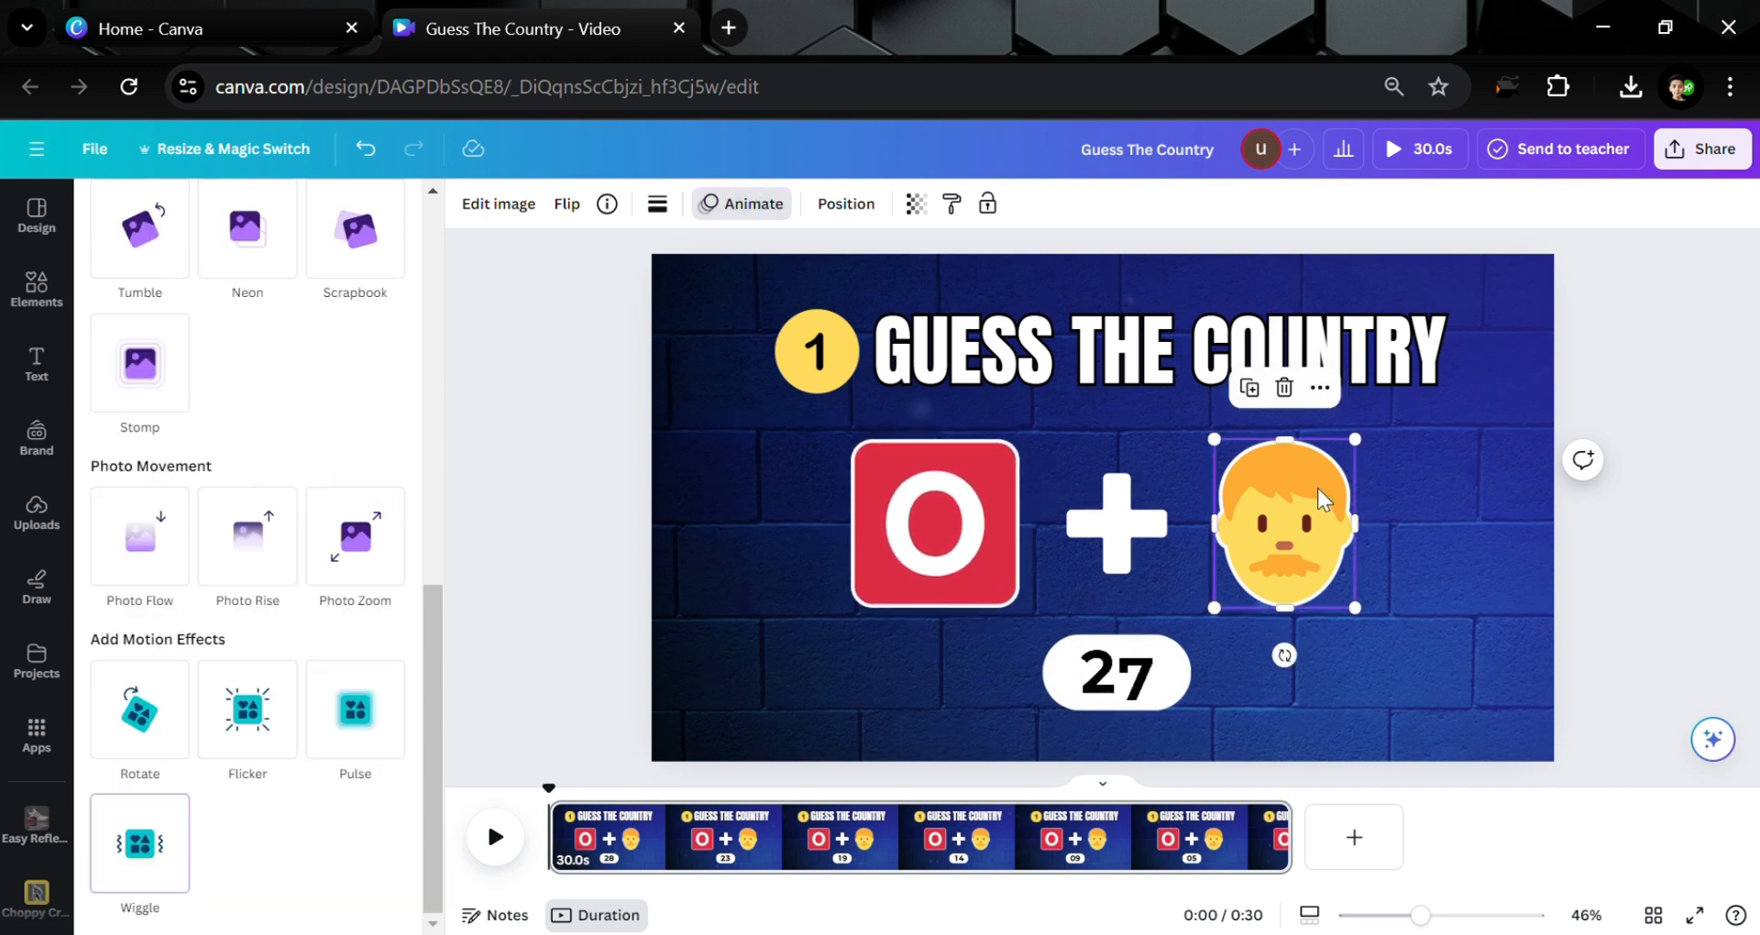
left_click(166, 814)
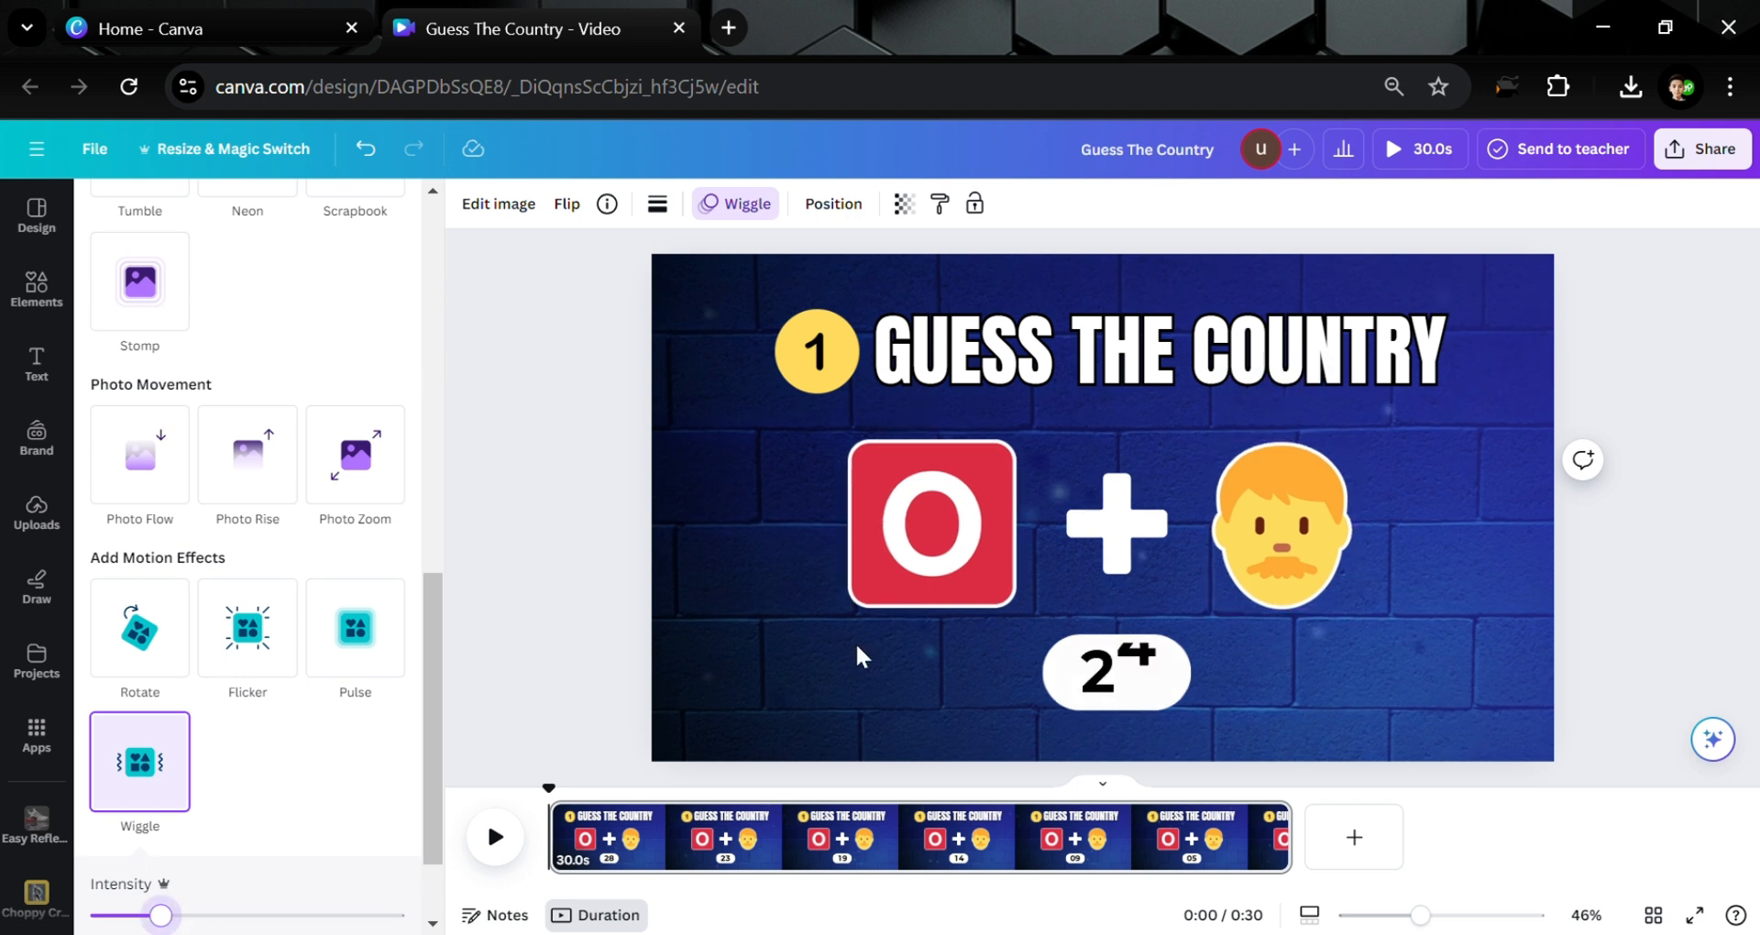
left_click(1136, 529)
left_click(168, 875)
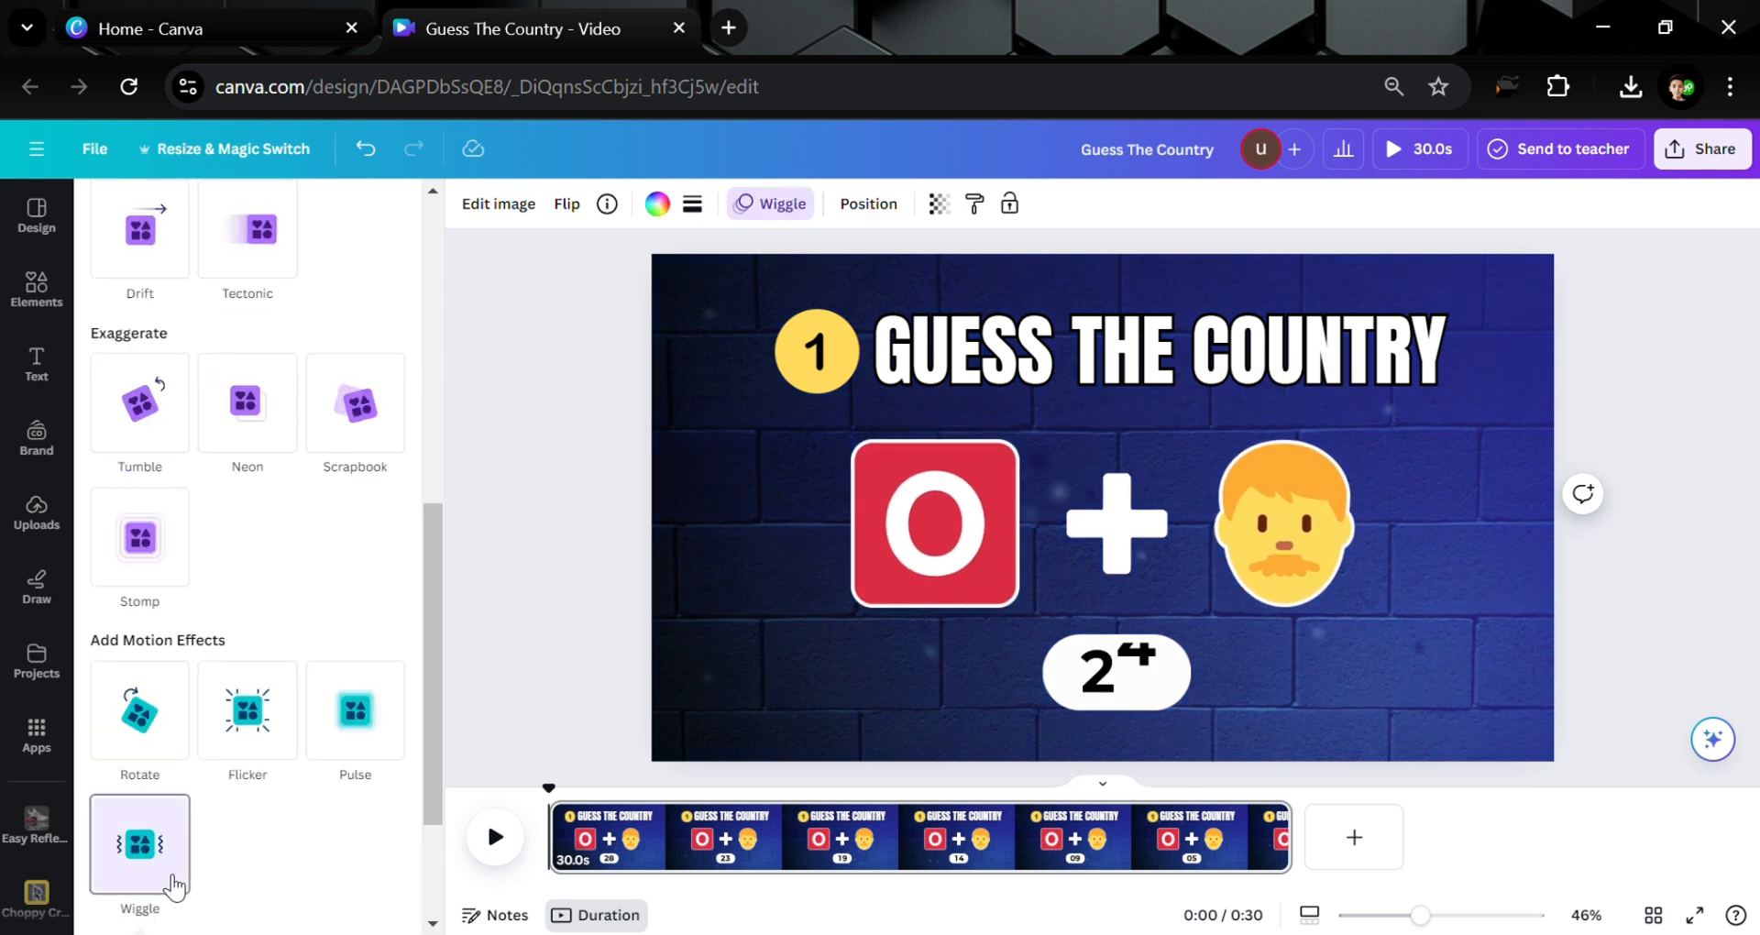
left_click_drag(172, 795, 160, 790)
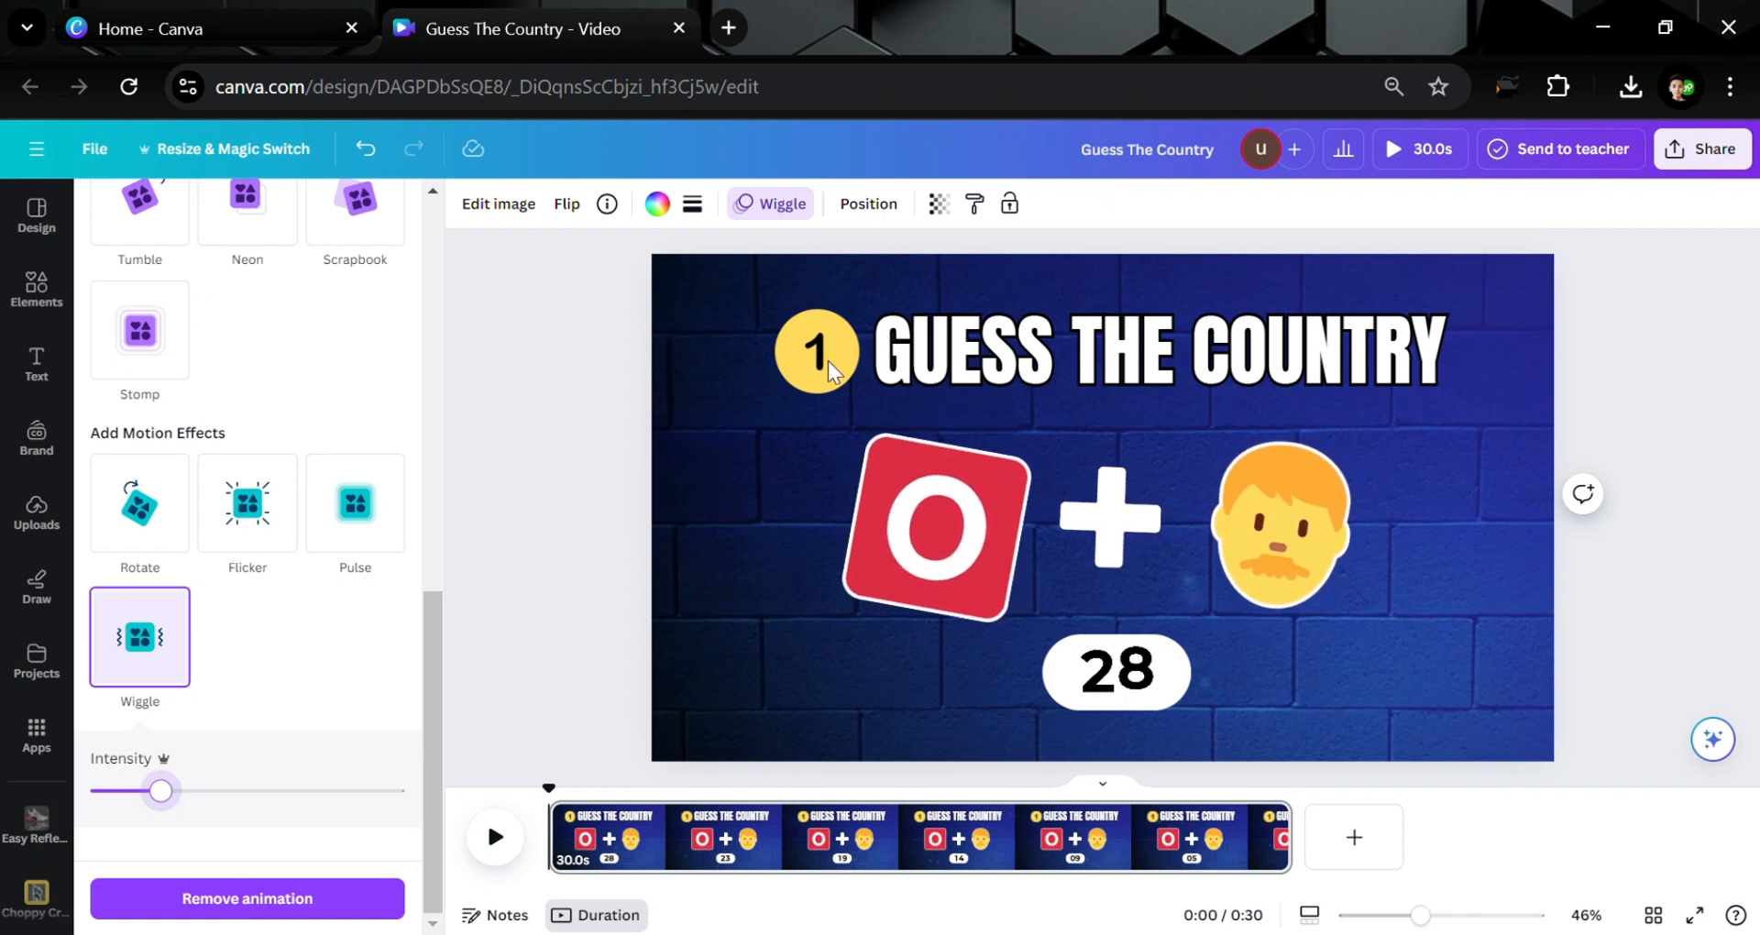
left_click(569, 550)
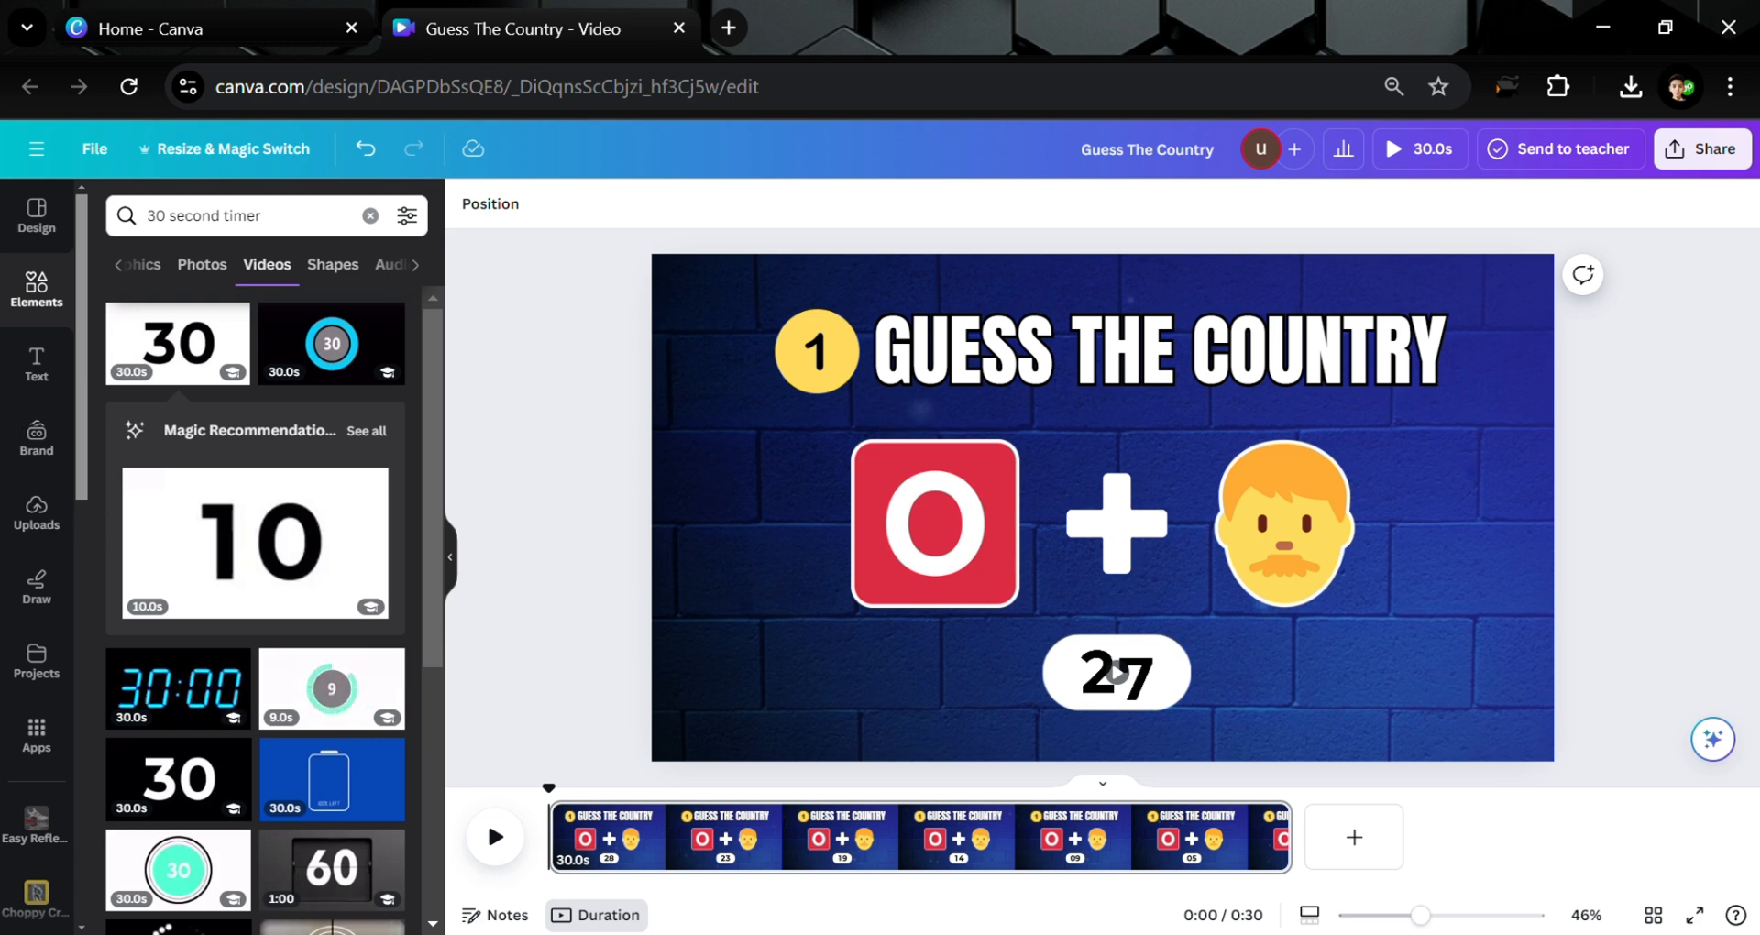
Preview the wobbling clue row and return the playhead to the start
left_click(495, 862)
left_click(498, 859)
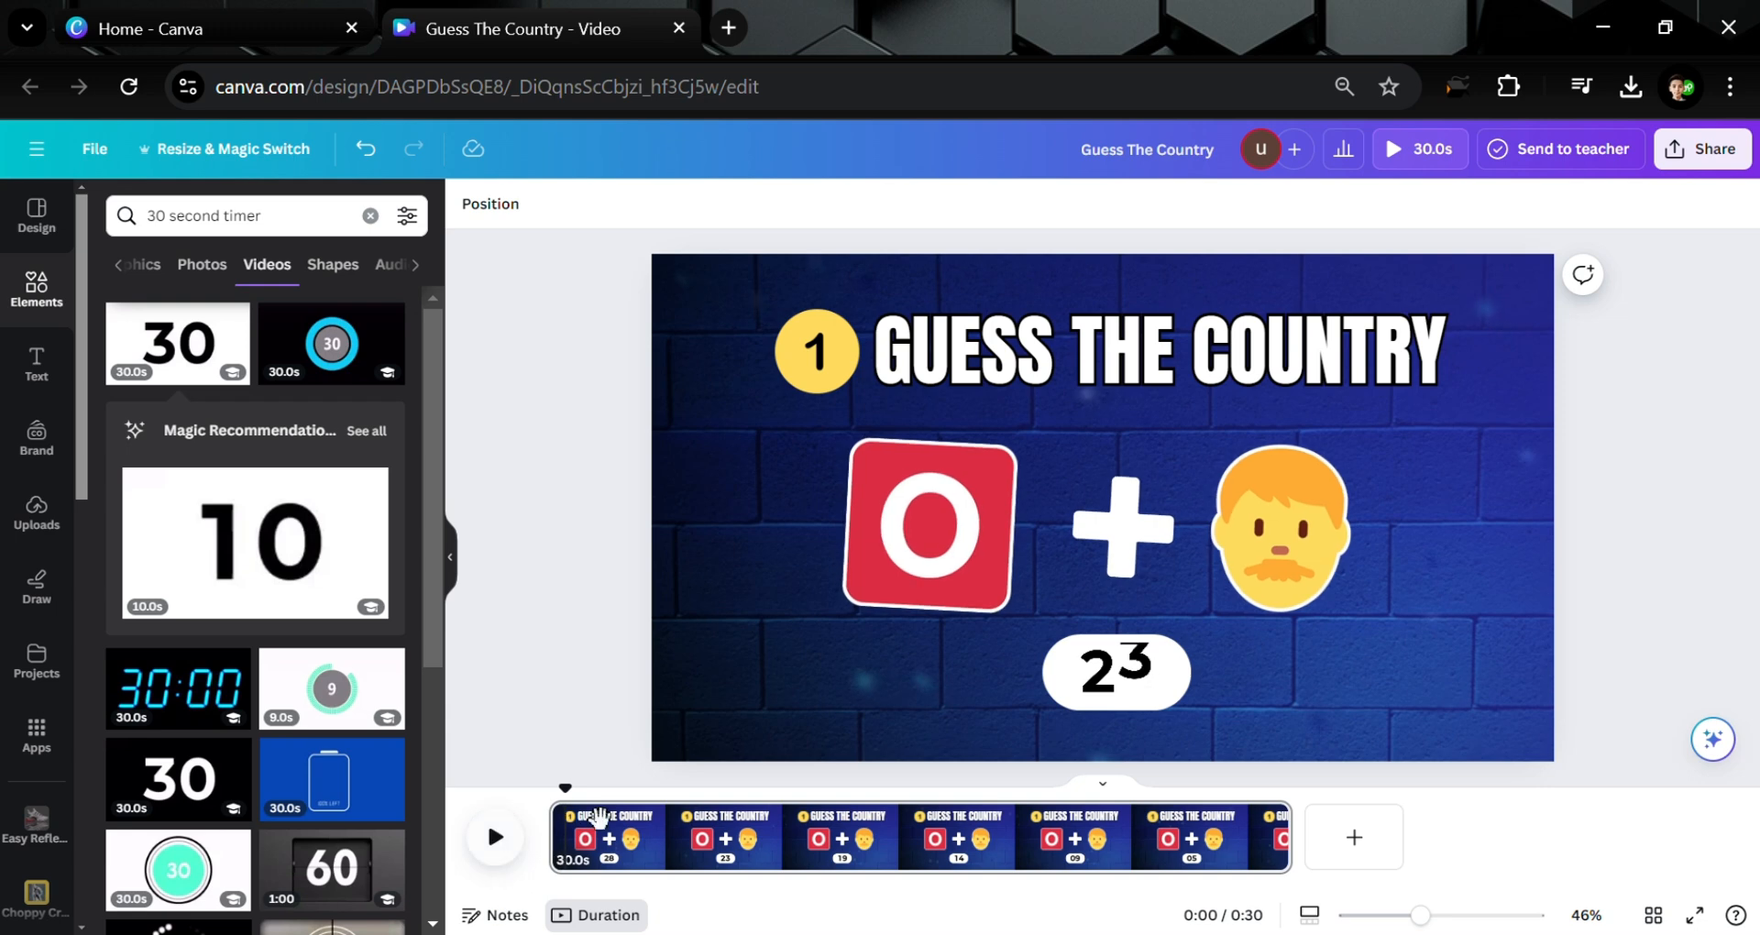
left_click_drag(565, 790, 537, 791)
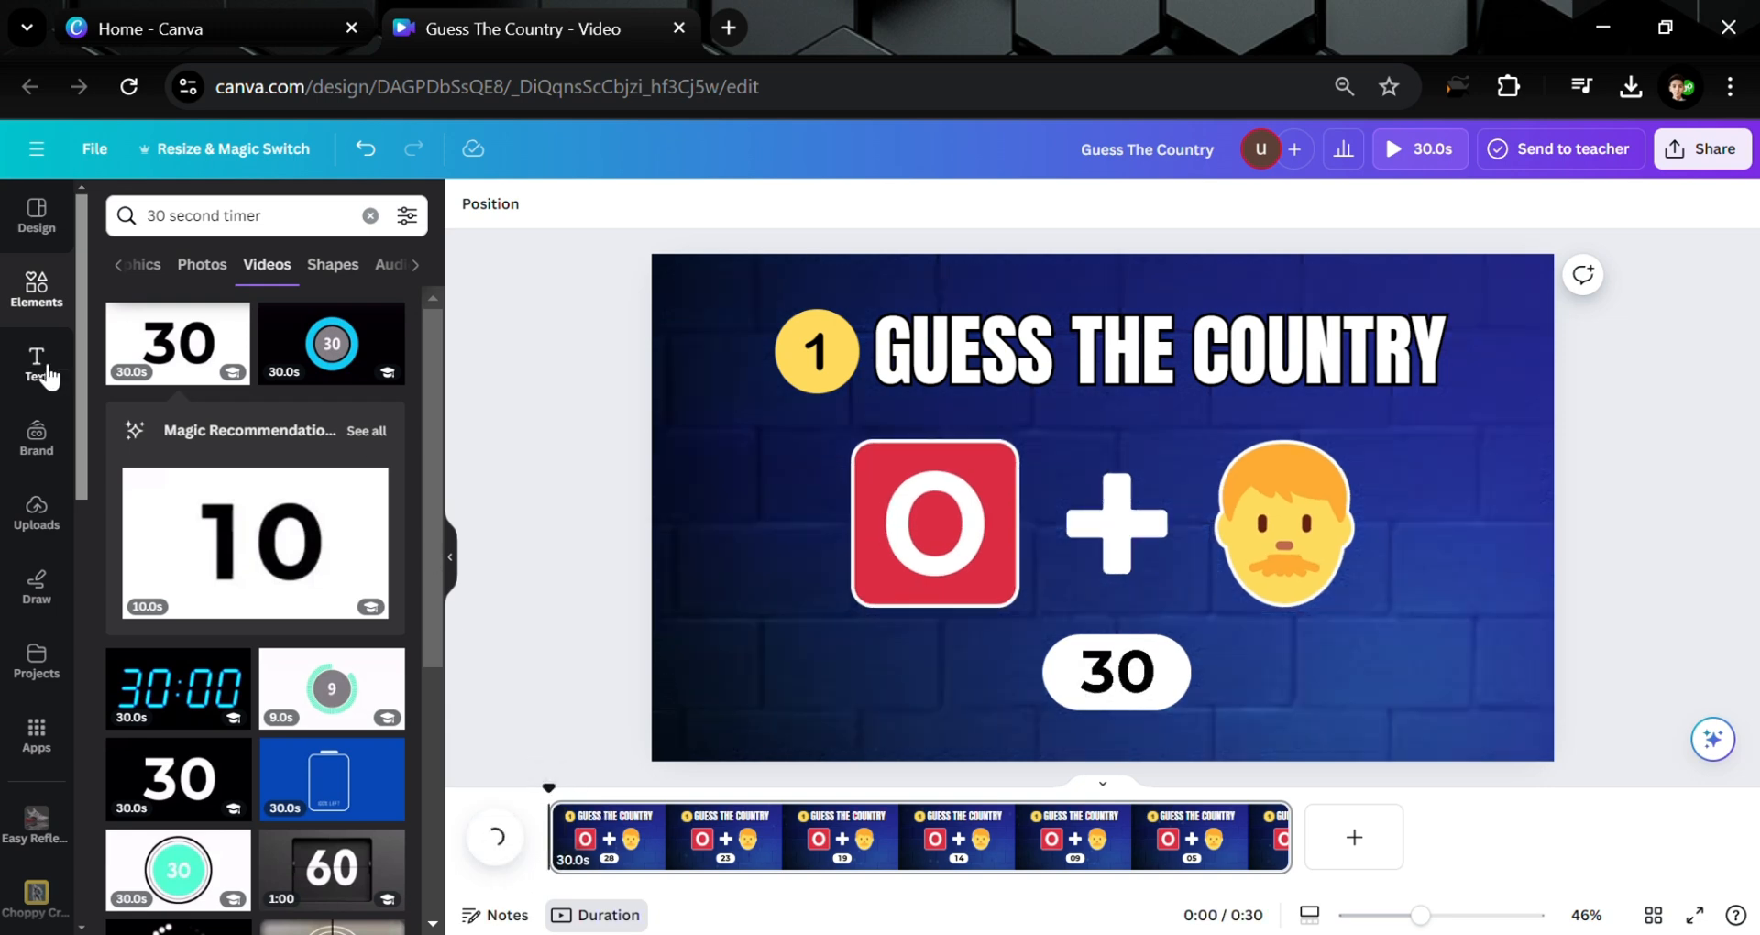
Search Elements for 'coming sound' and filter the results to Audio
left_click(34, 286)
left_click(260, 231)
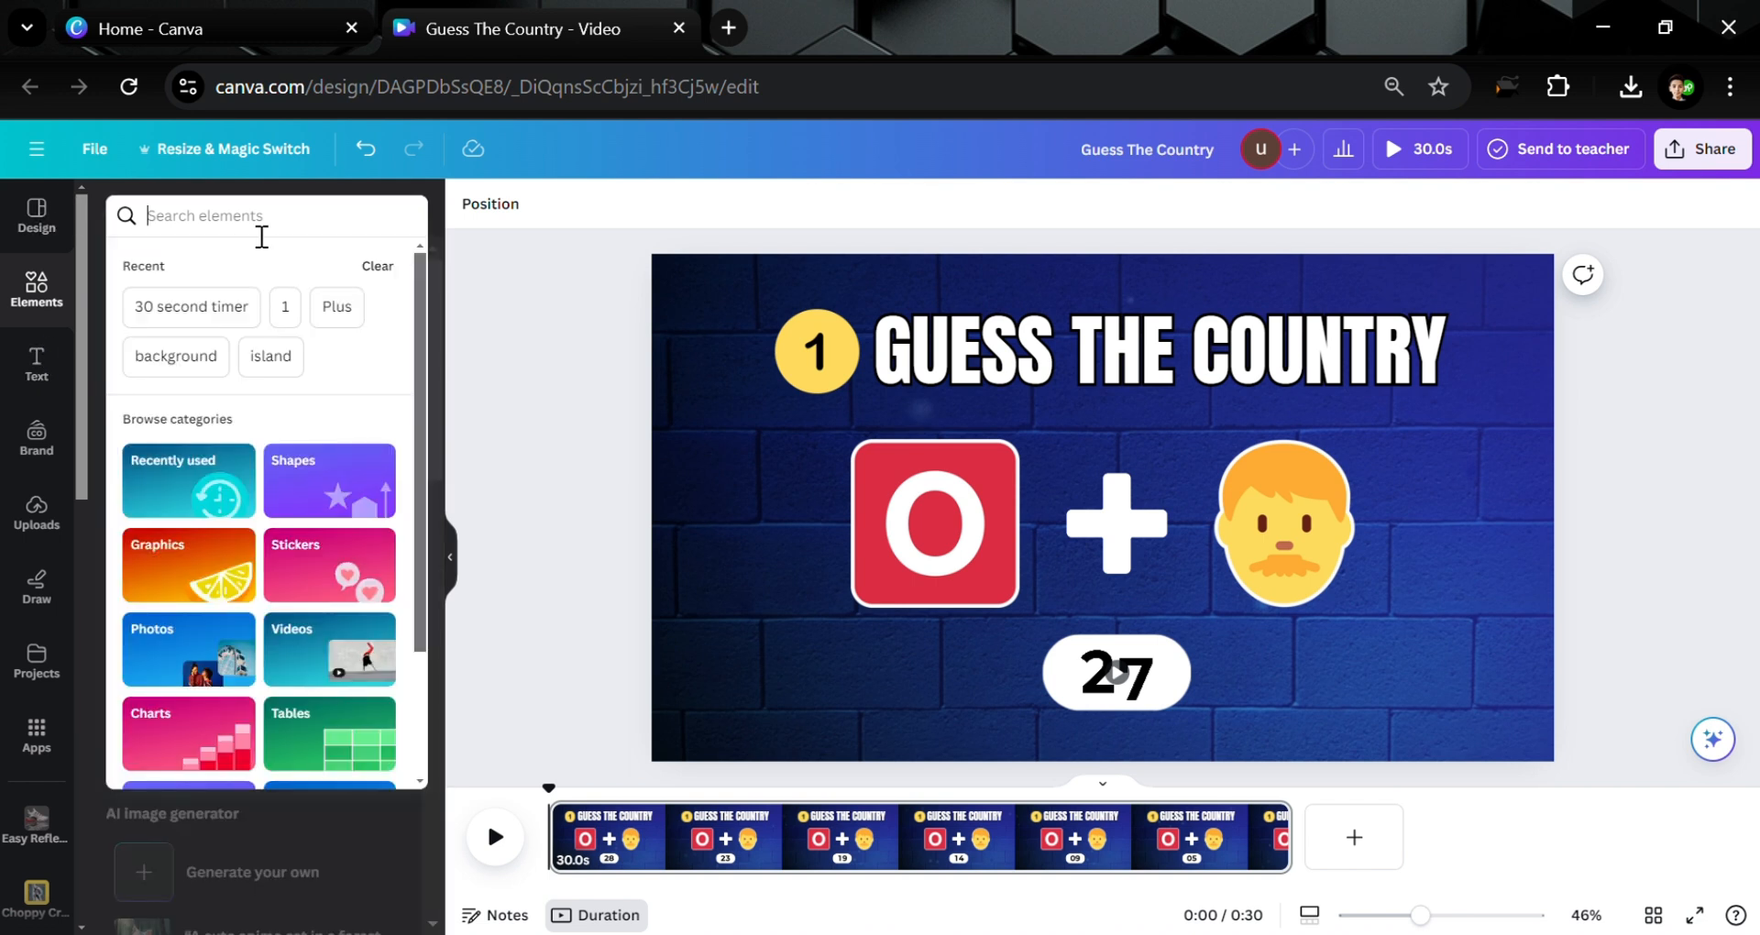
type("coming")
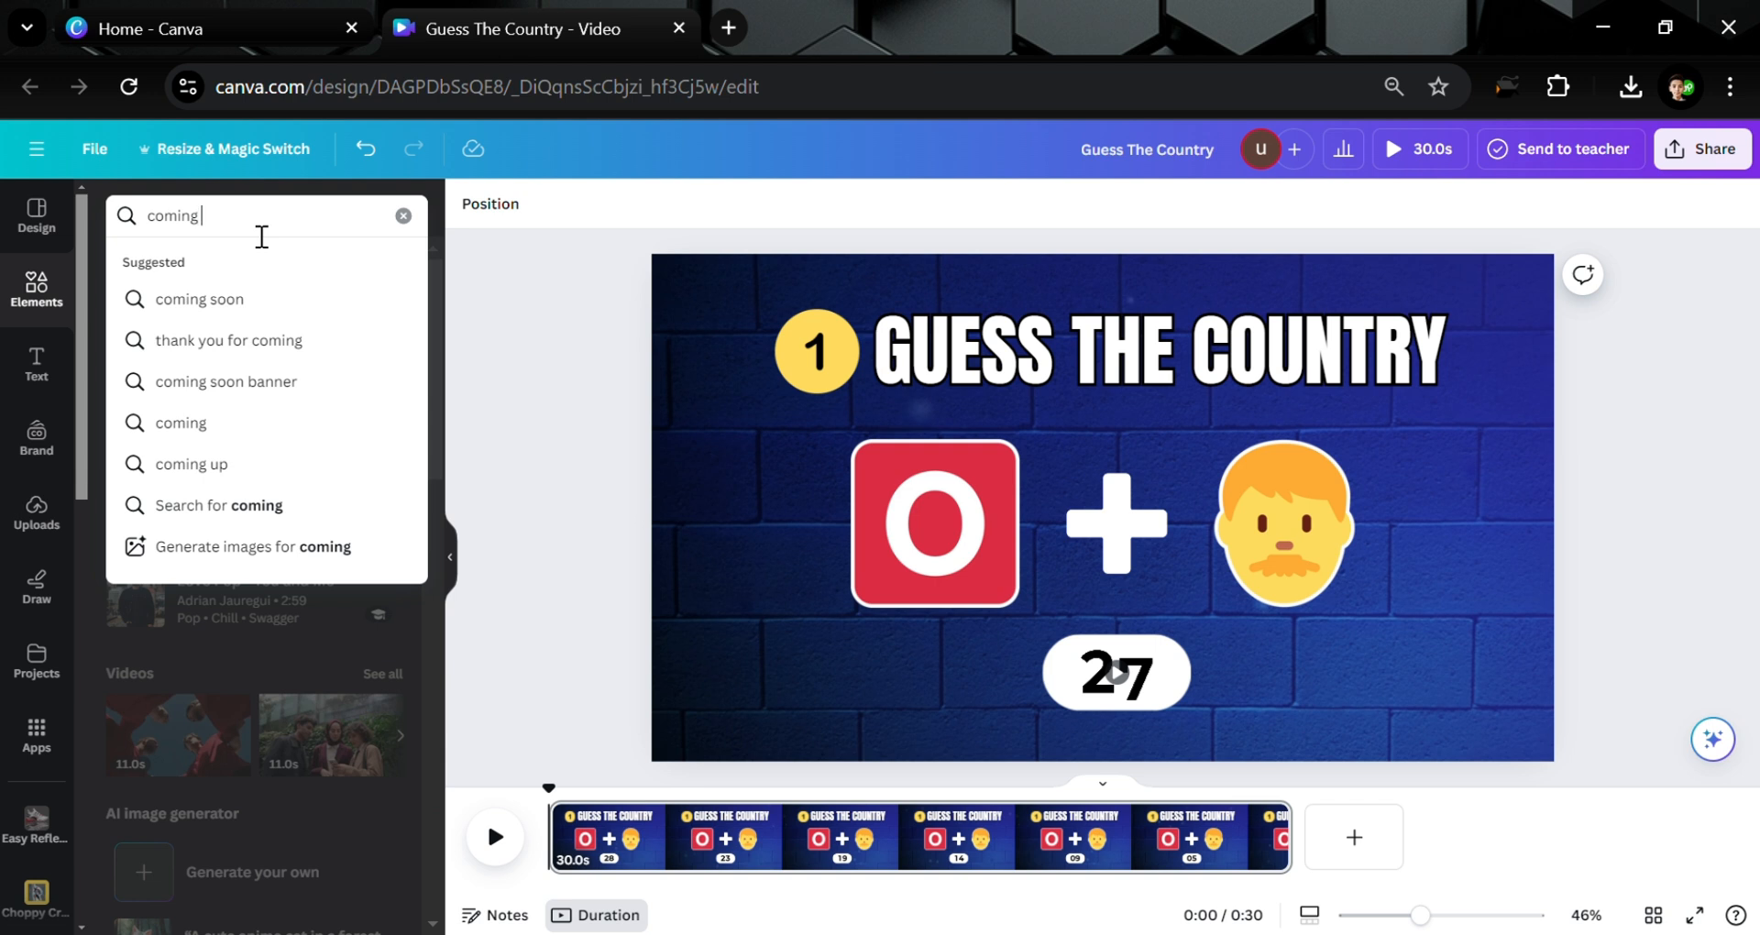
type(" so")
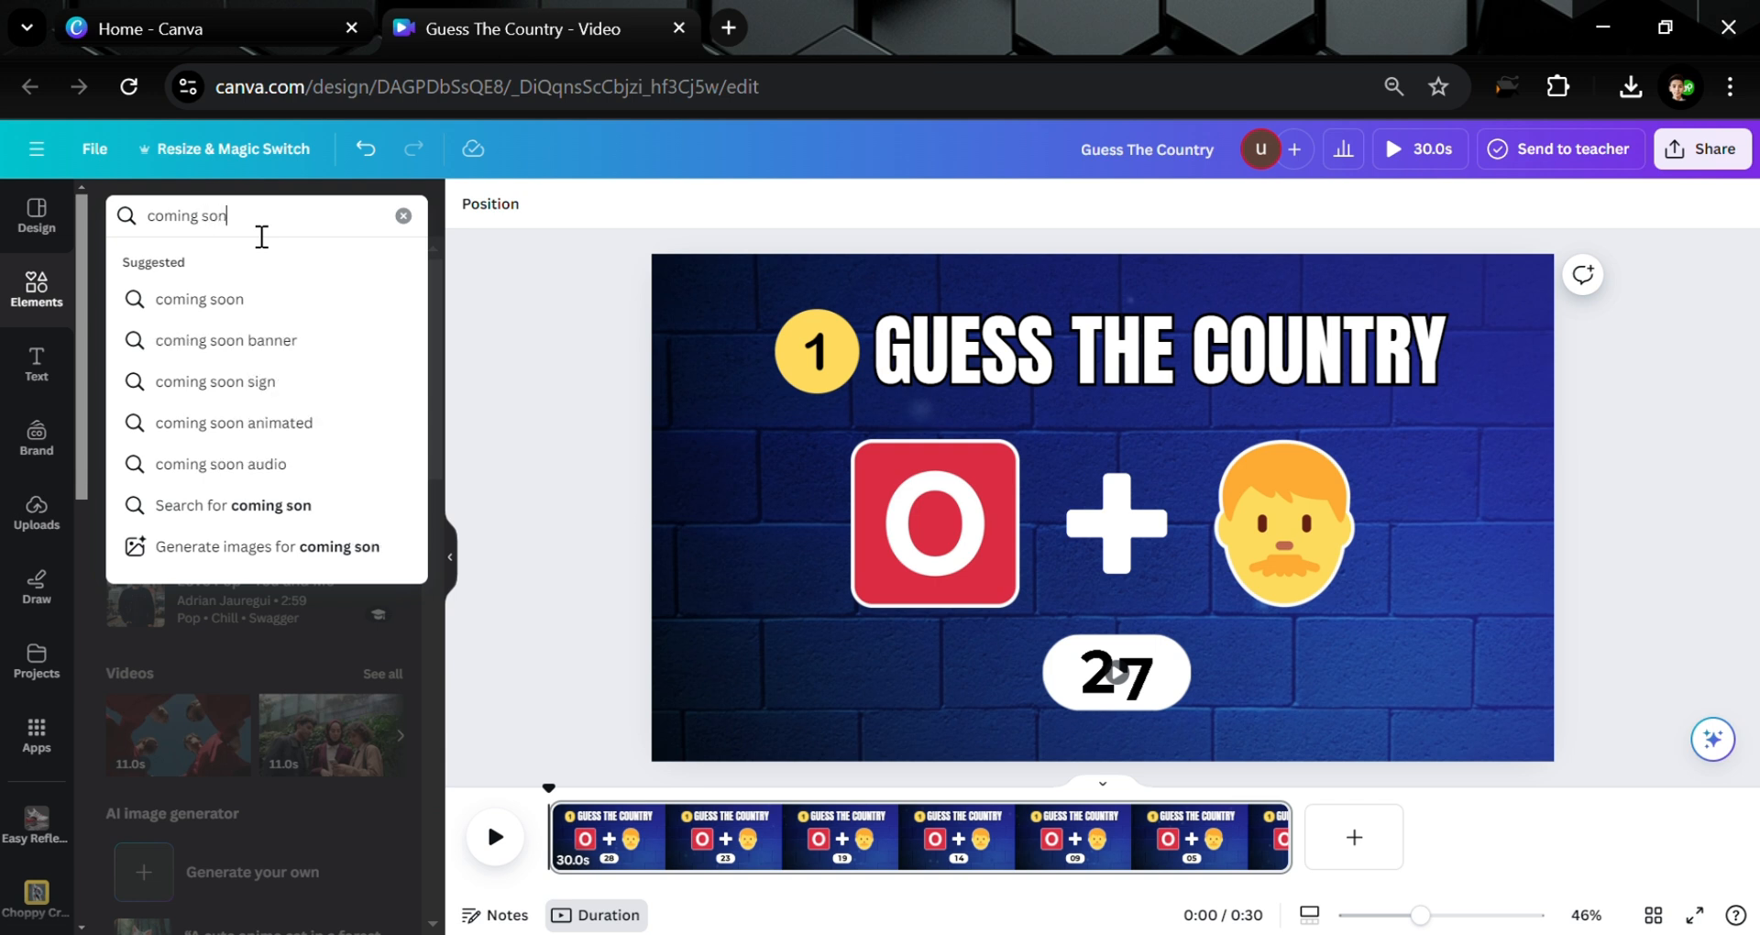
type("und")
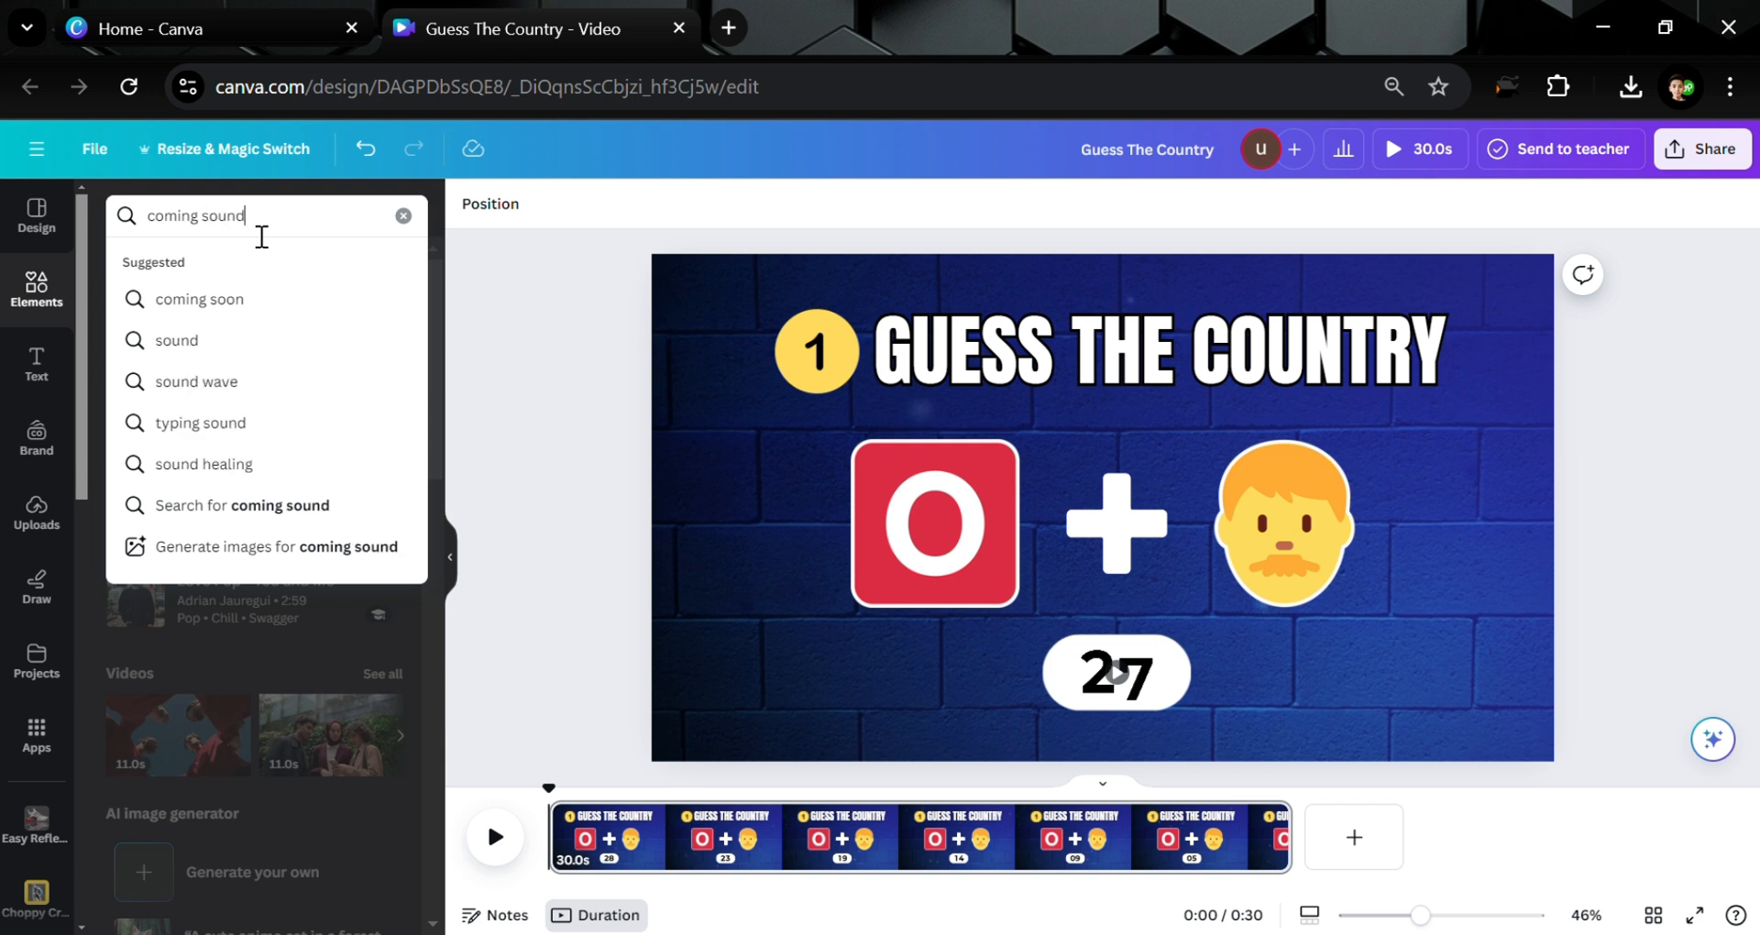
key("Return")
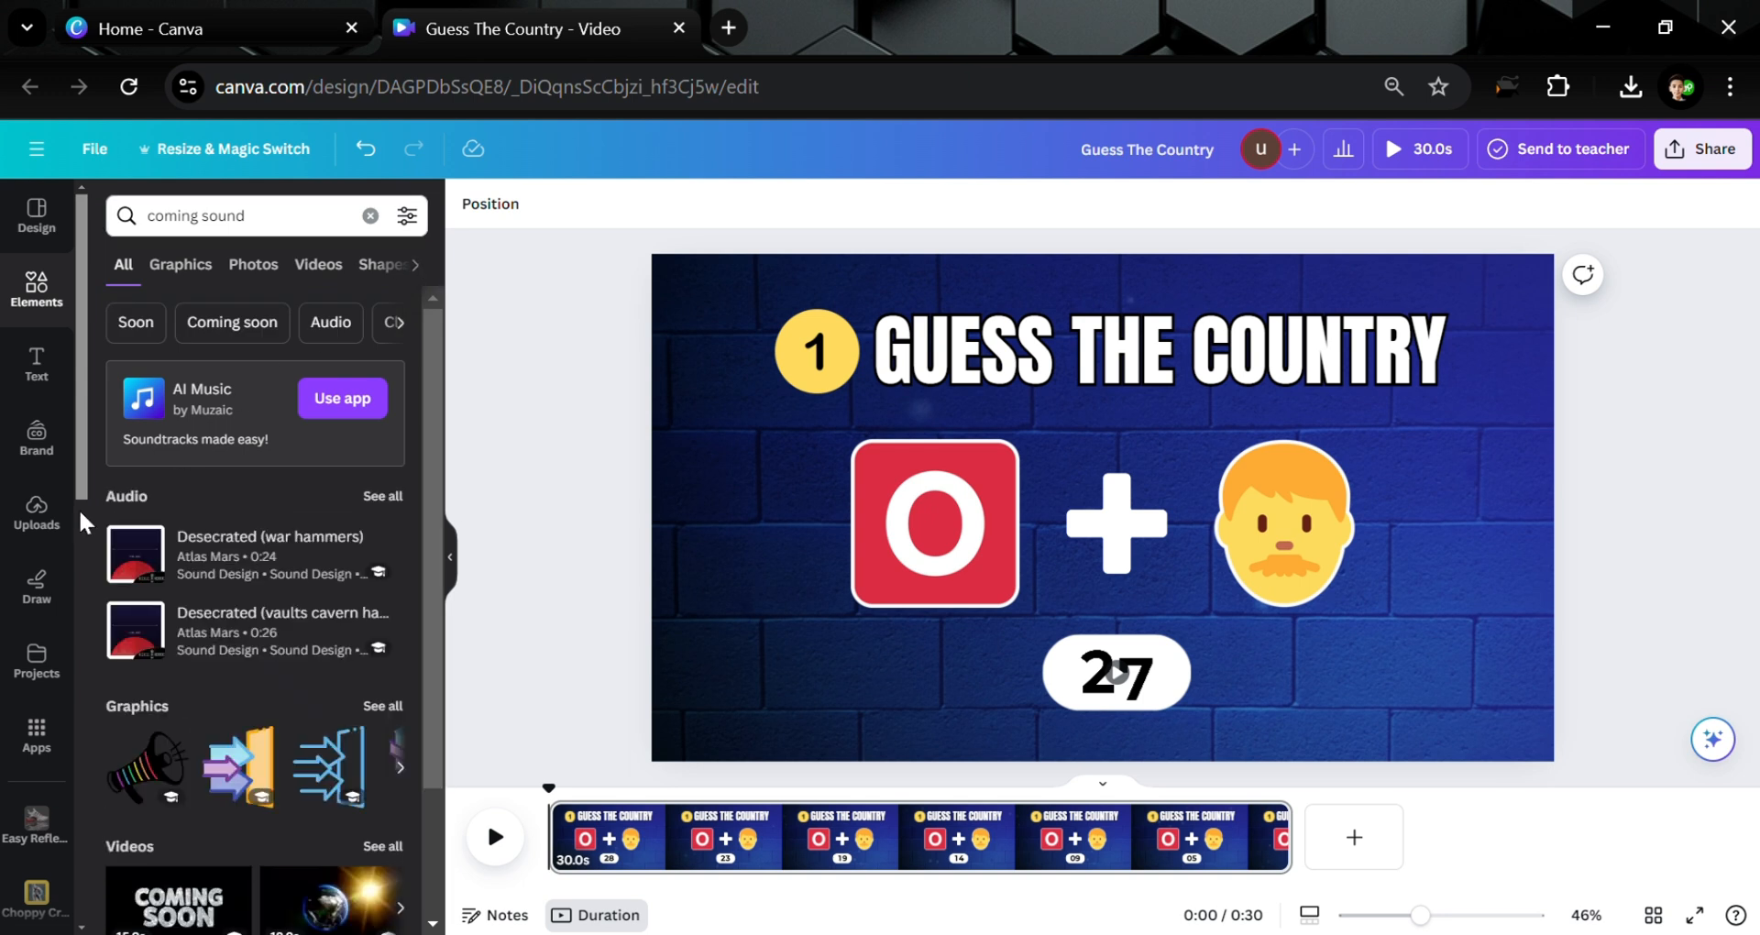
left_click(427, 272)
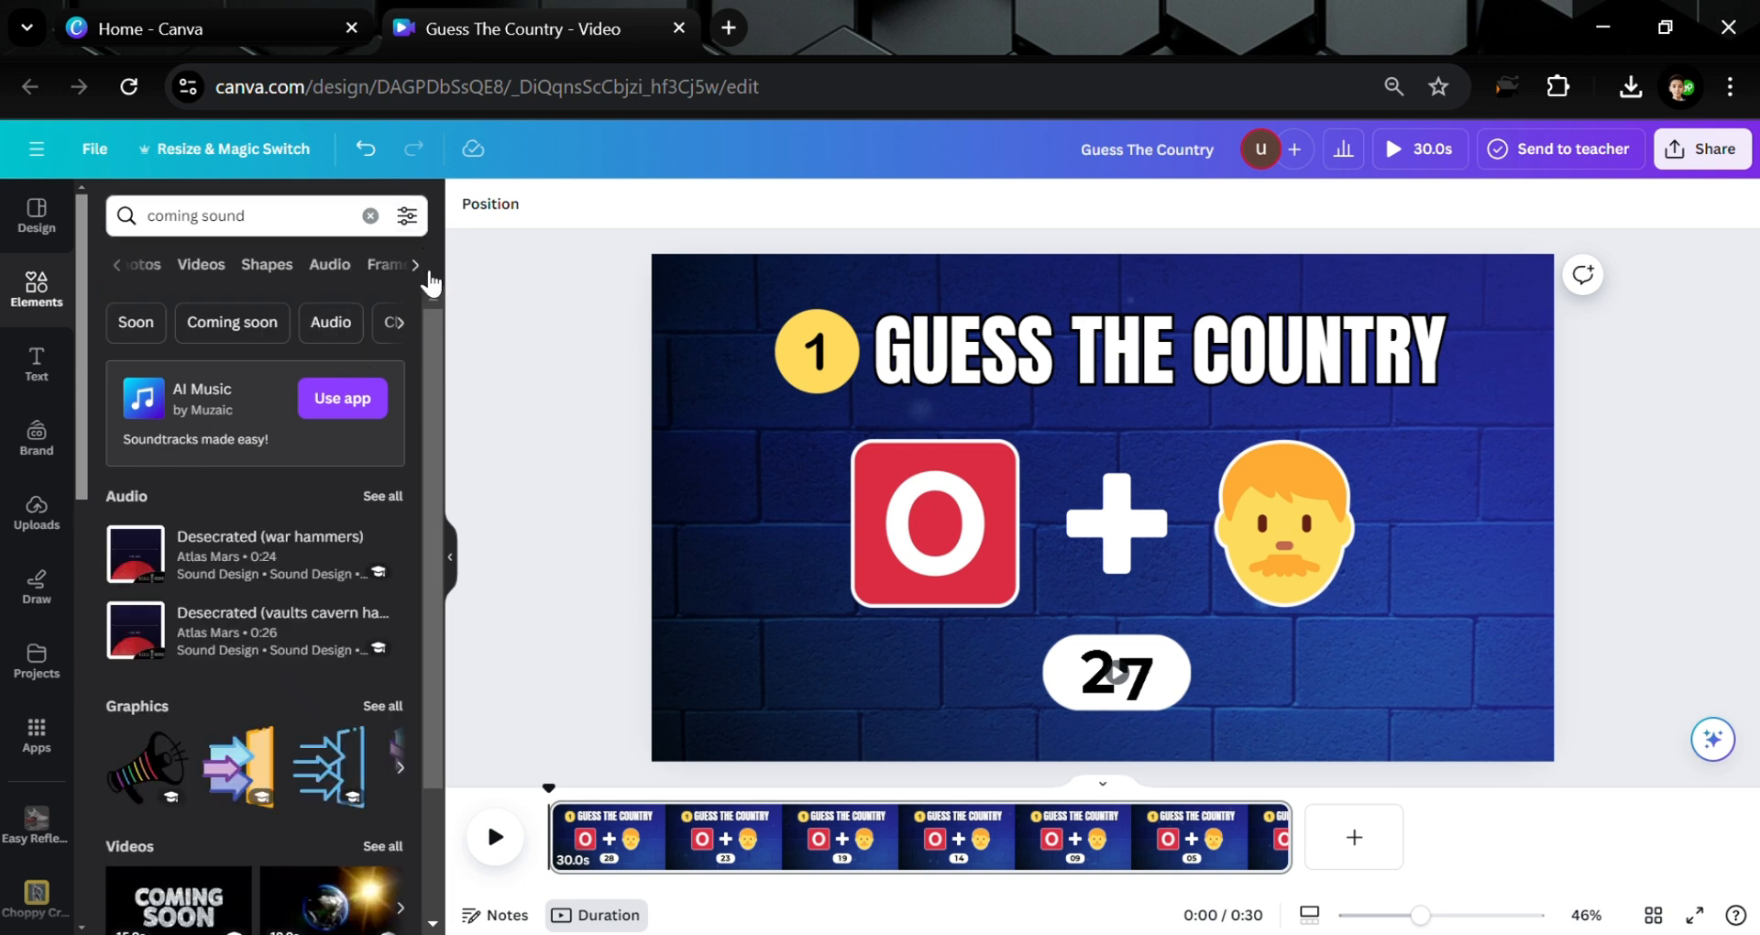
left_click(332, 268)
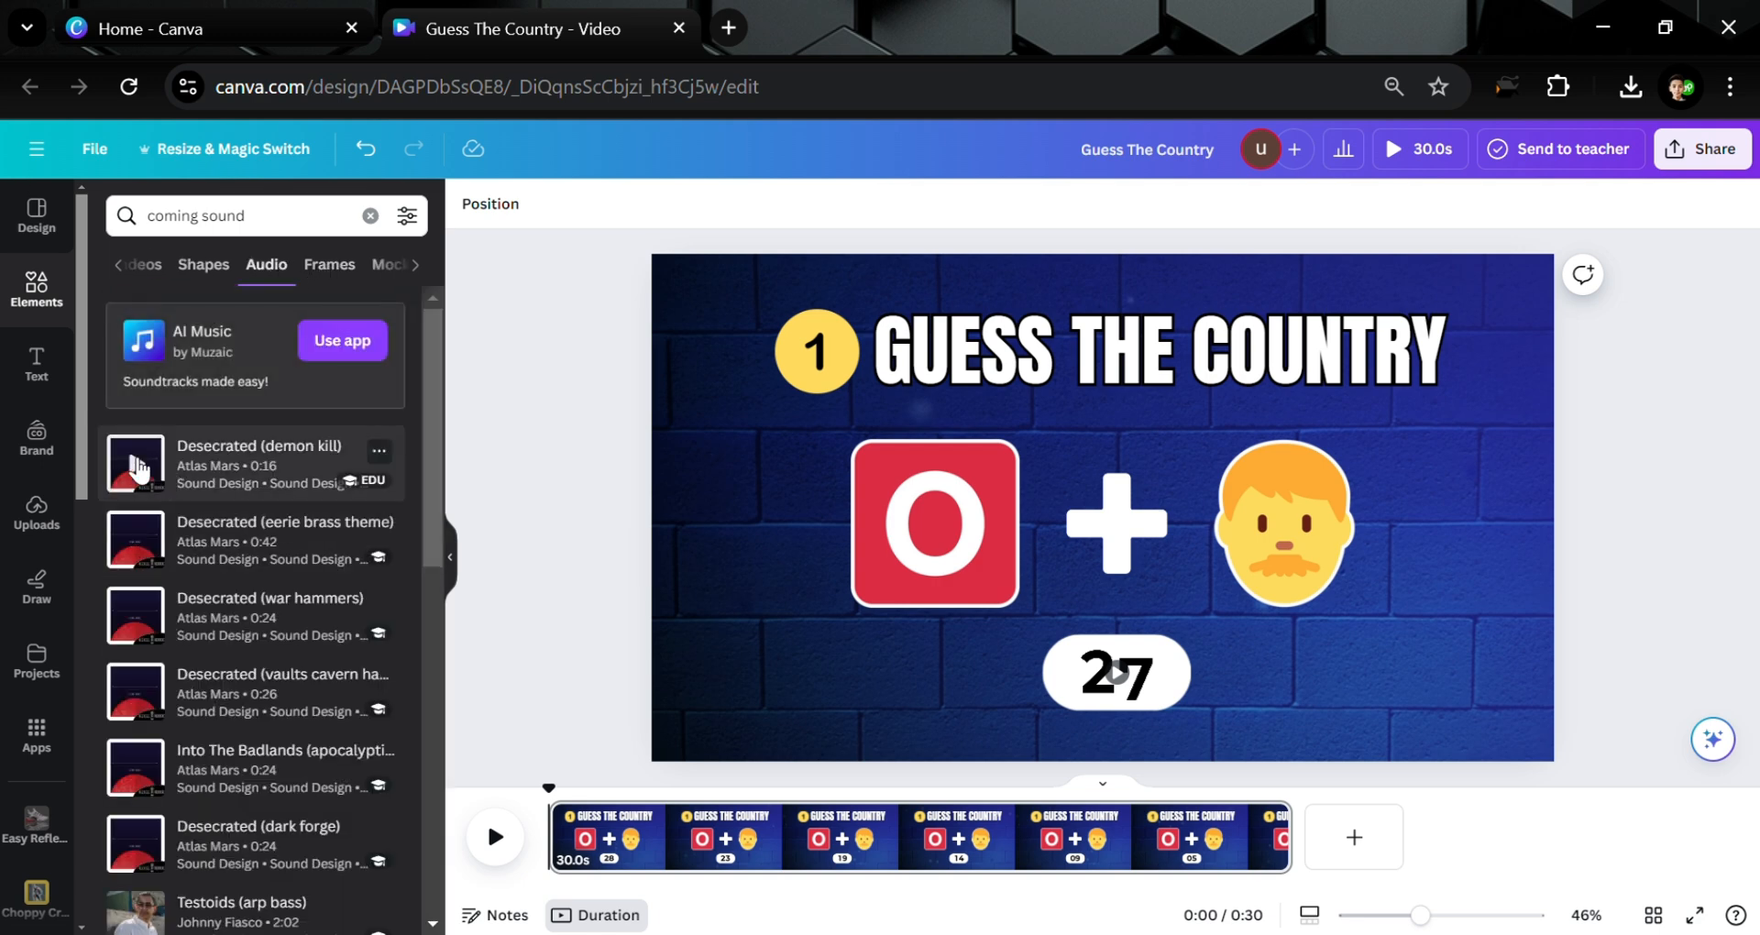
Preview and stop the Desecrated (demon kill) track, then browse the audio results
left_click(138, 468)
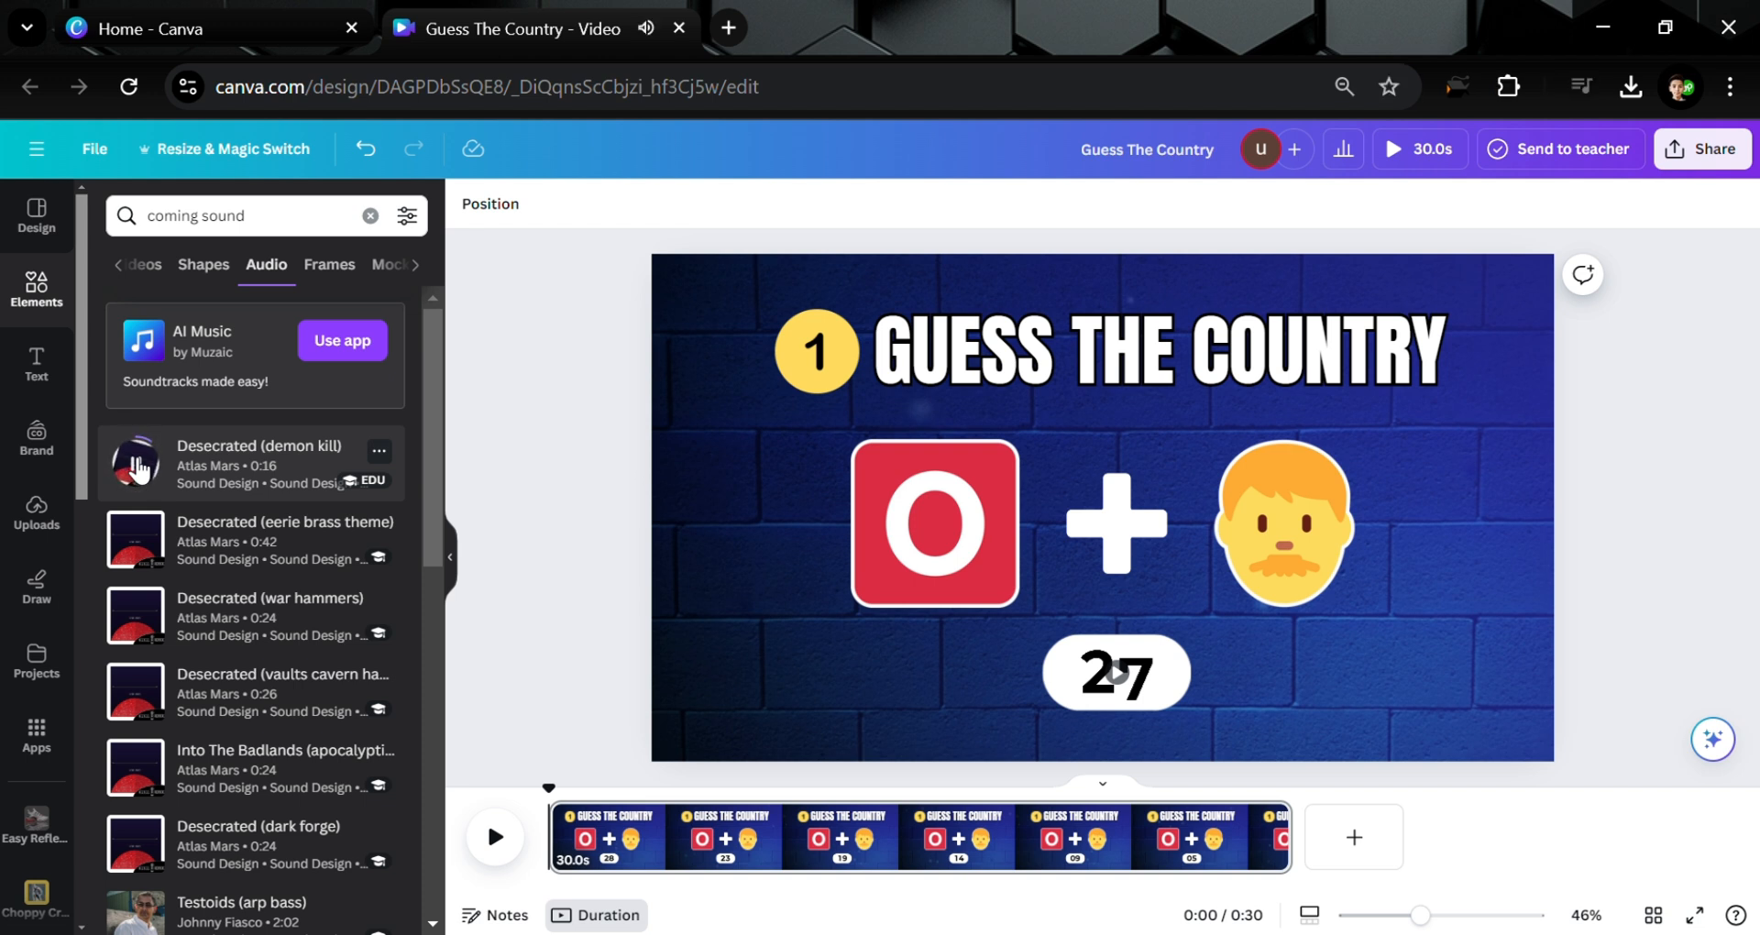
left_click(140, 467)
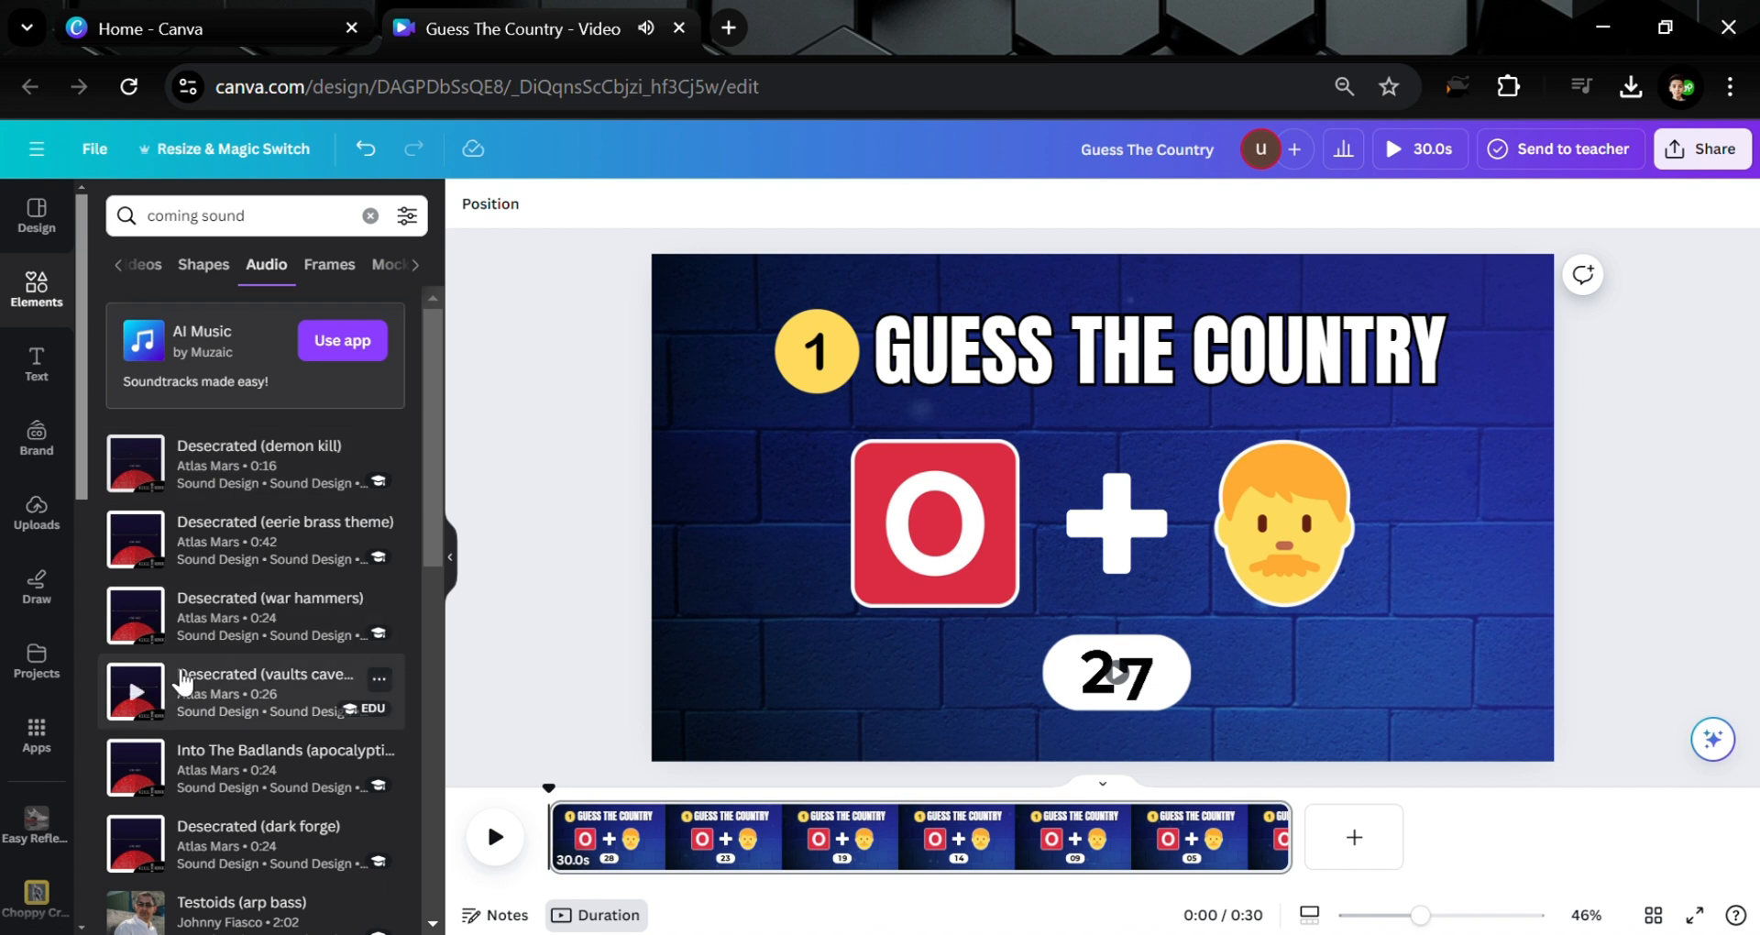
scroll(147, 610, "down", 2)
scroll(167, 605, "up", 2)
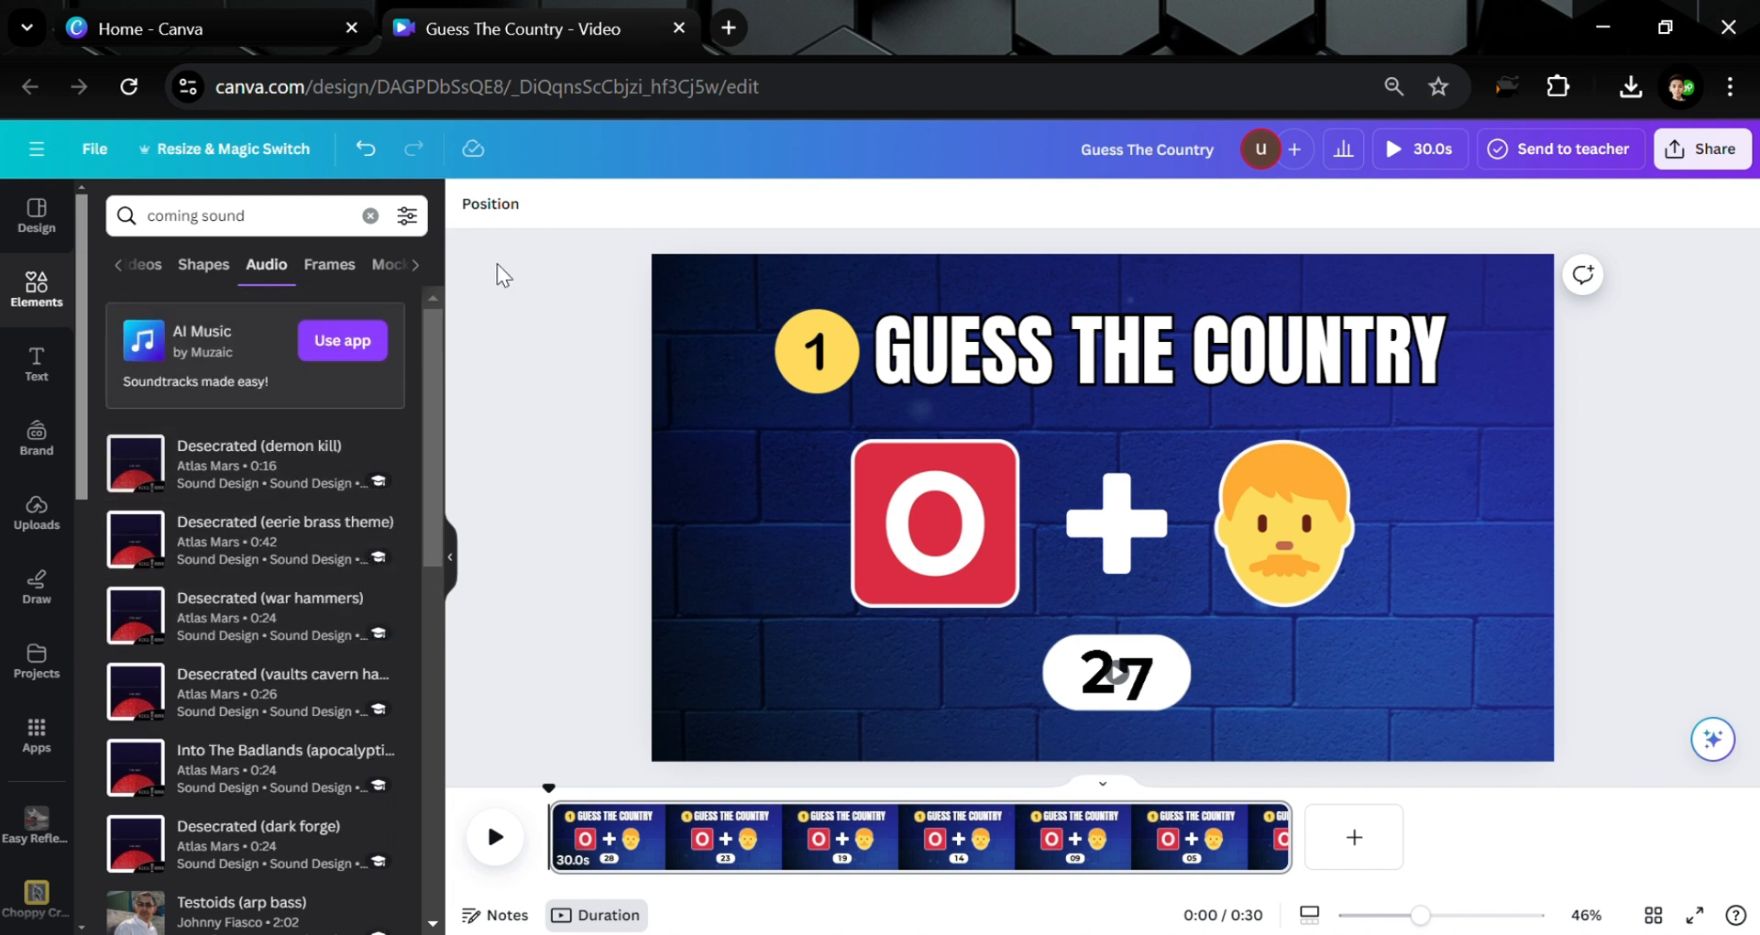
Search Google for 'next sound effect' in a new Chrome tab
left_click(728, 27)
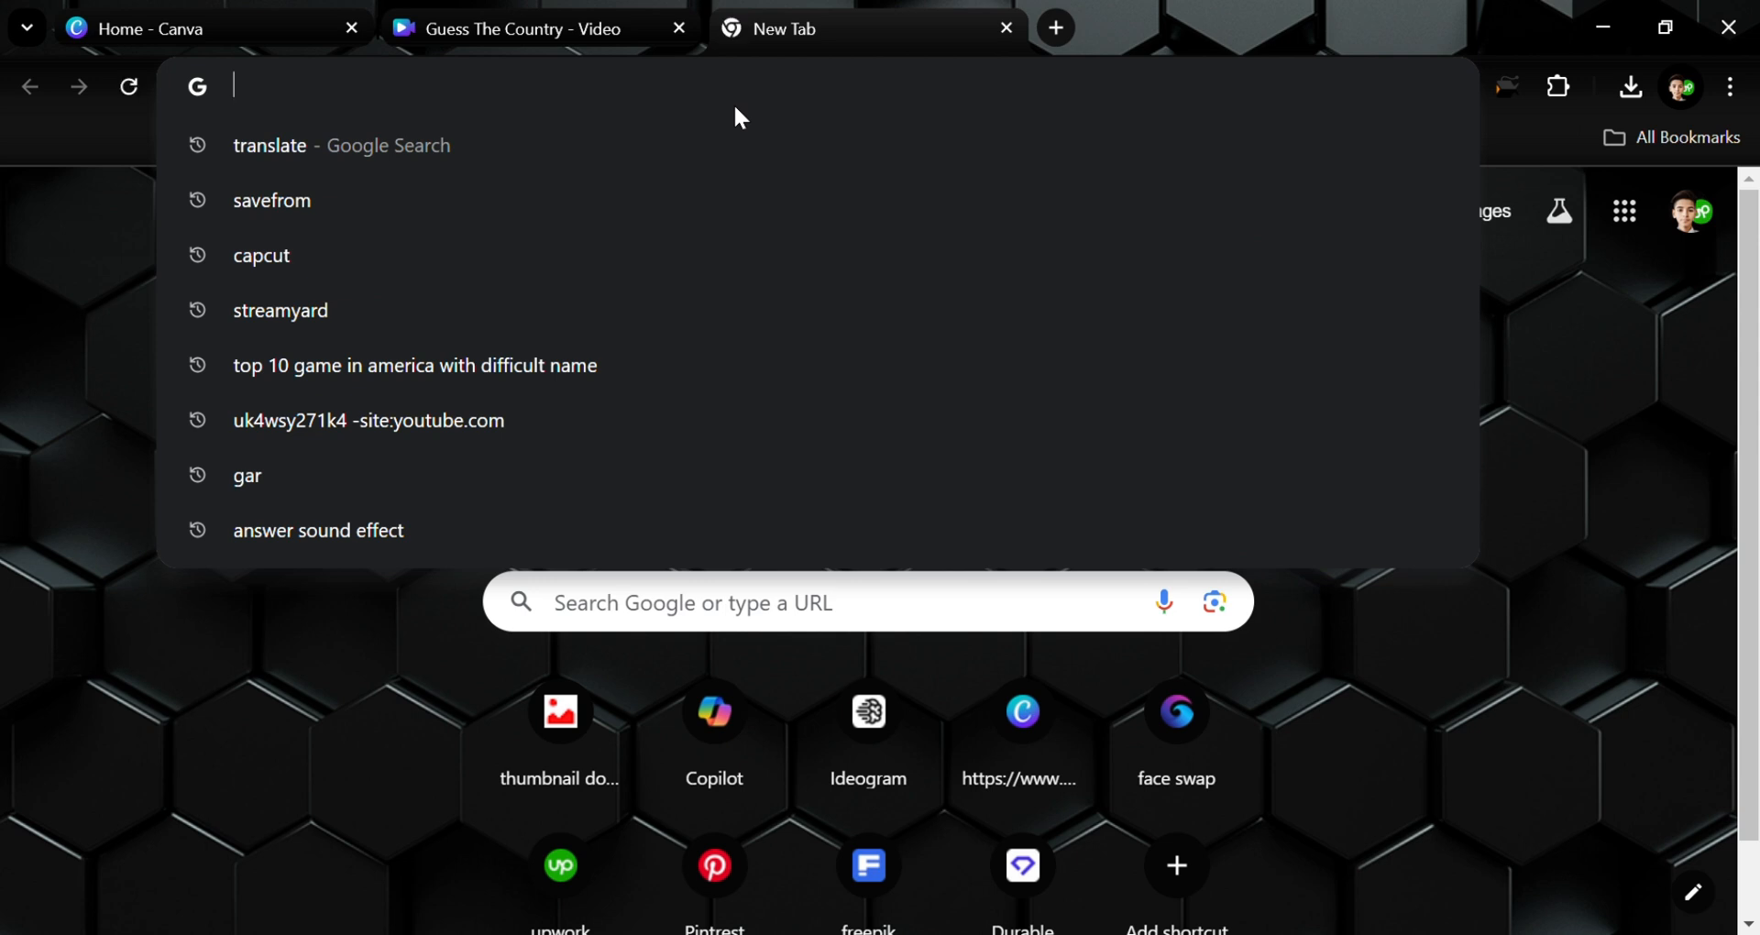
type("next")
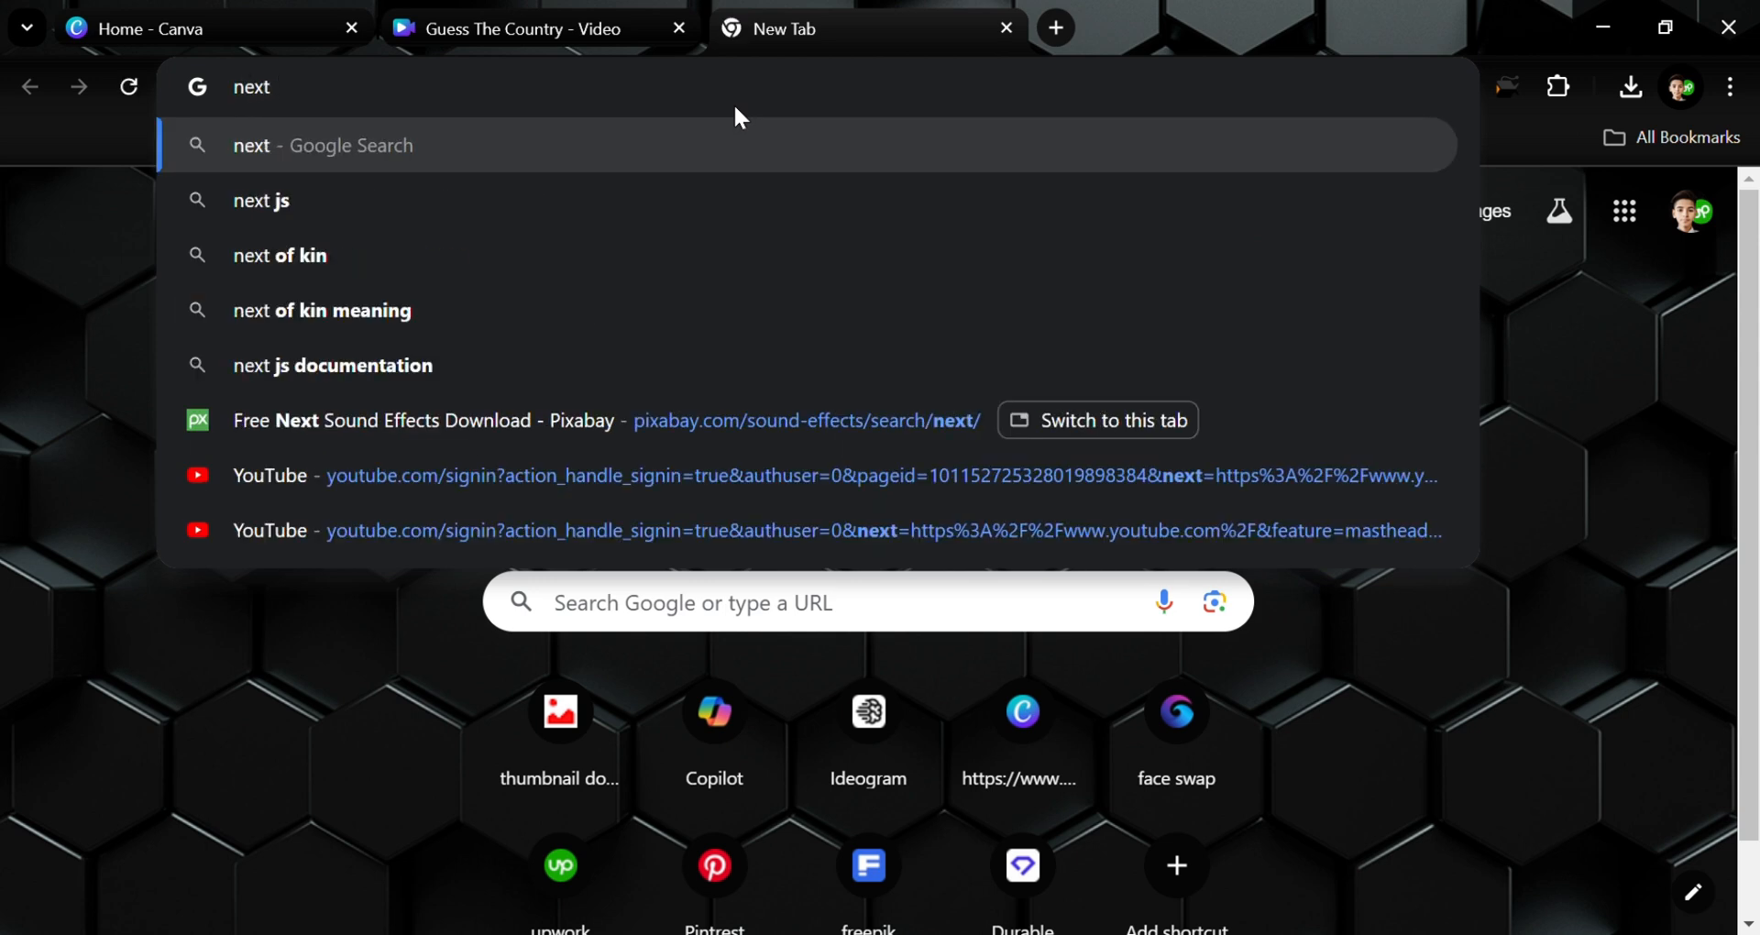
type(" sound")
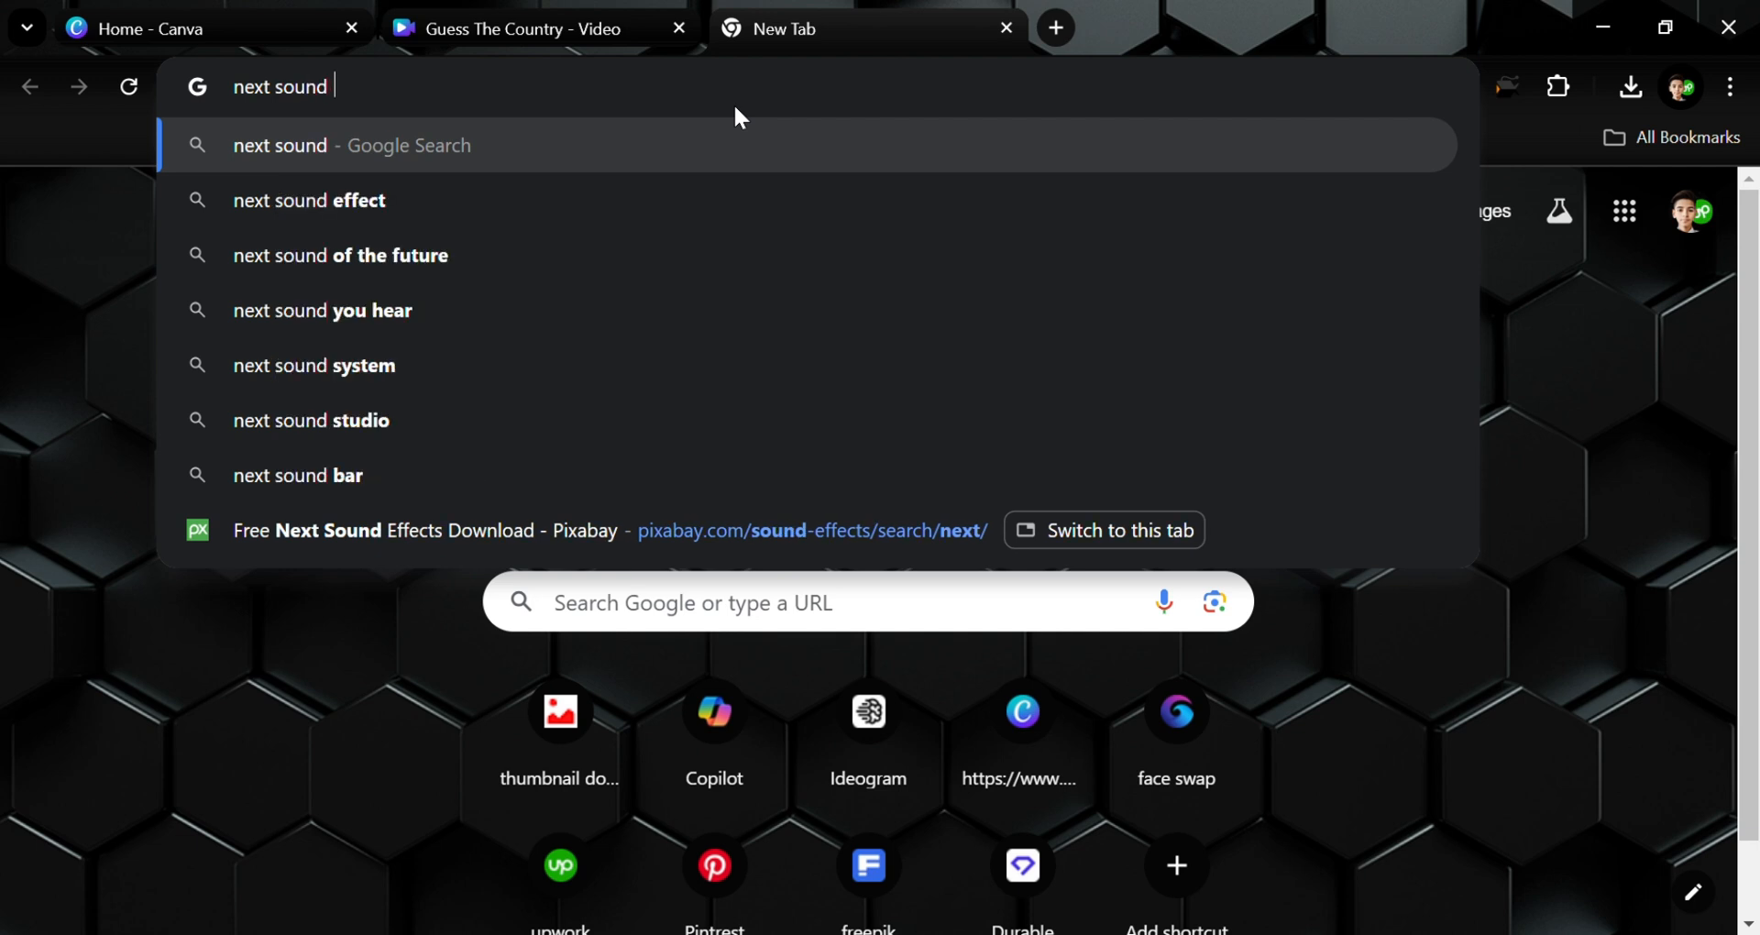
type(" effect")
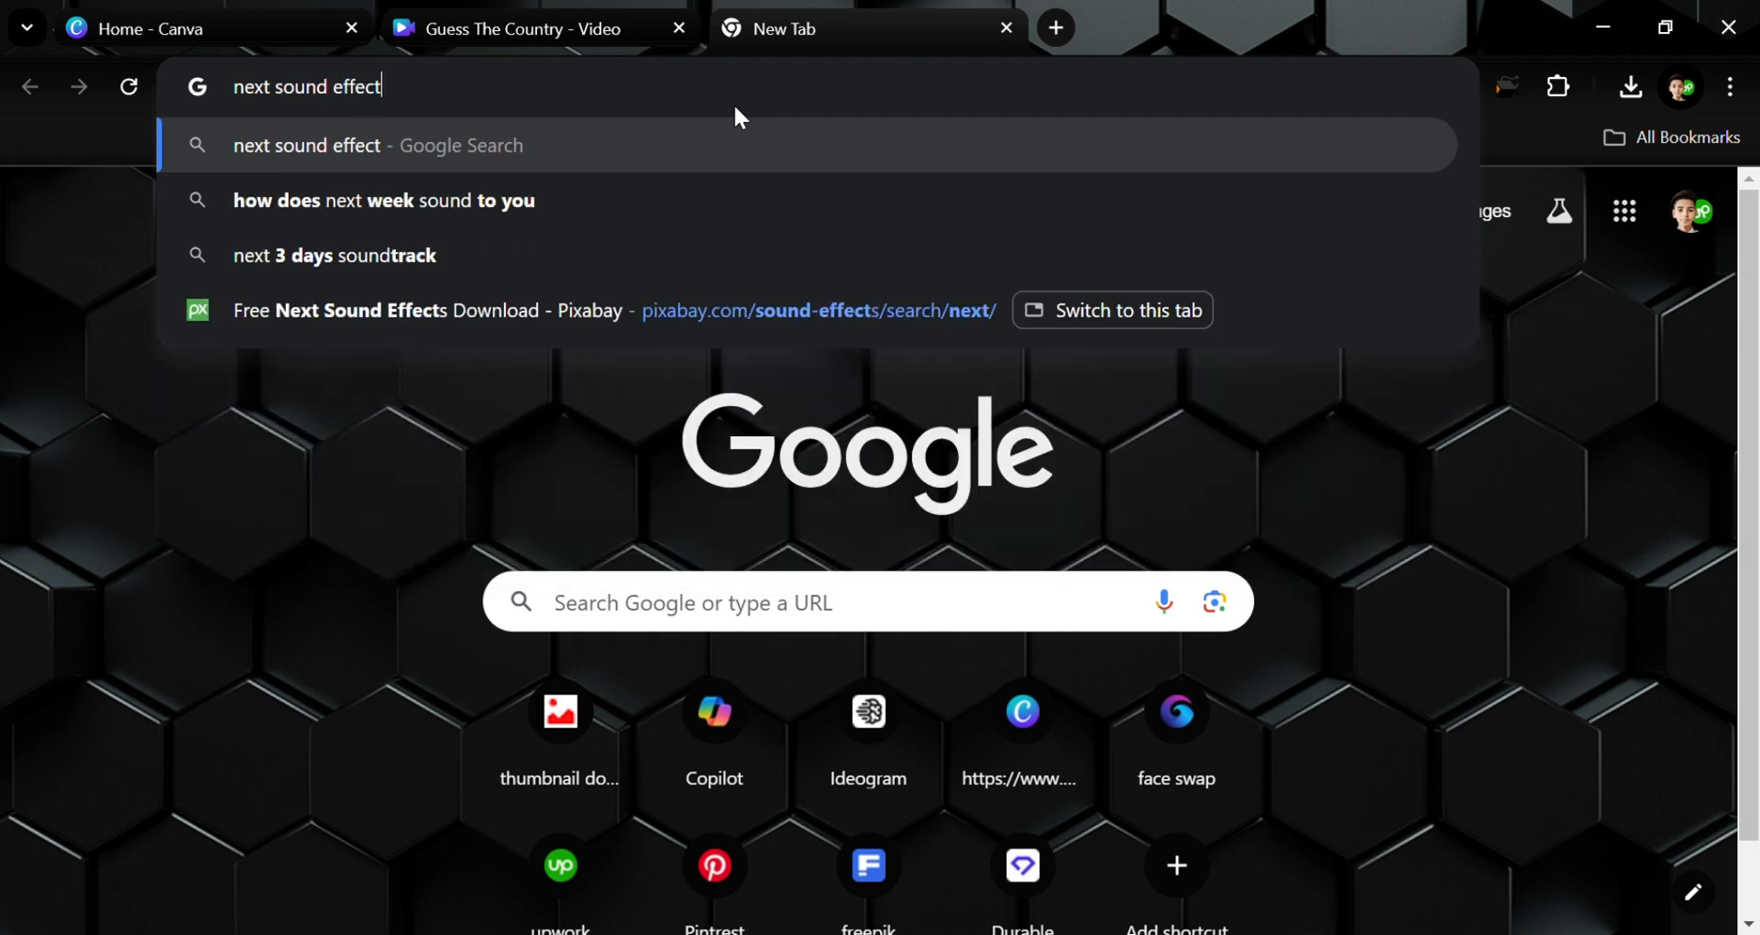
key("Return")
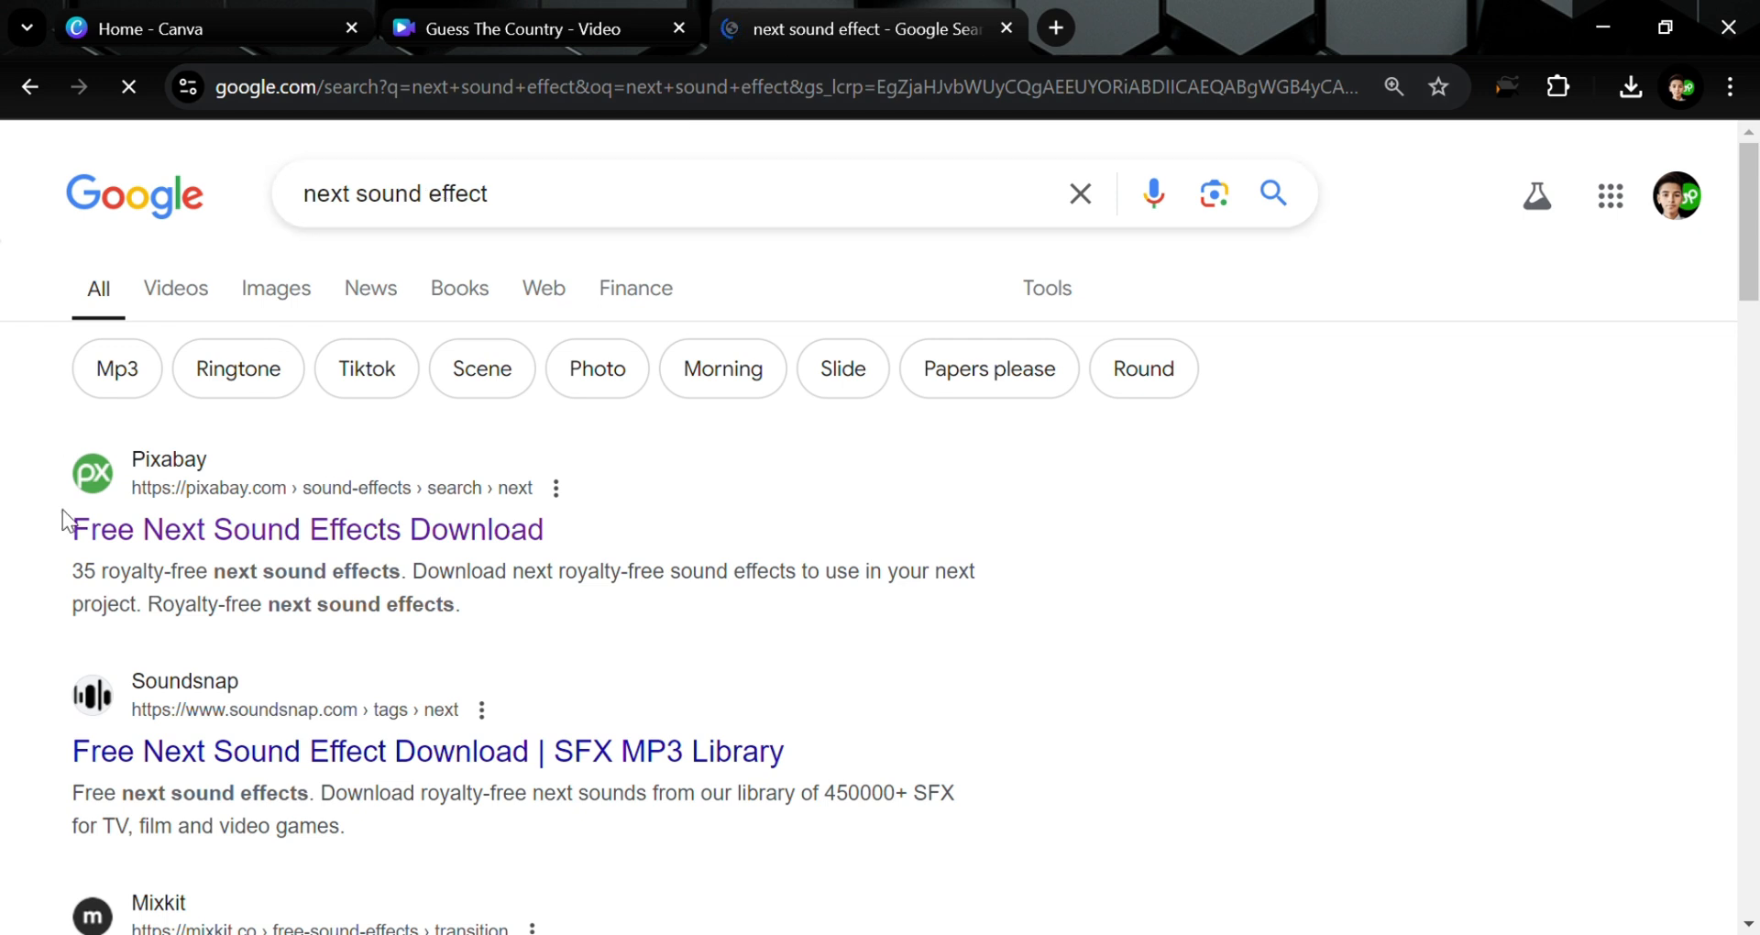
Open Pixabay's next sound effects and preview the Next Level and Next sounds
left_click(178, 493)
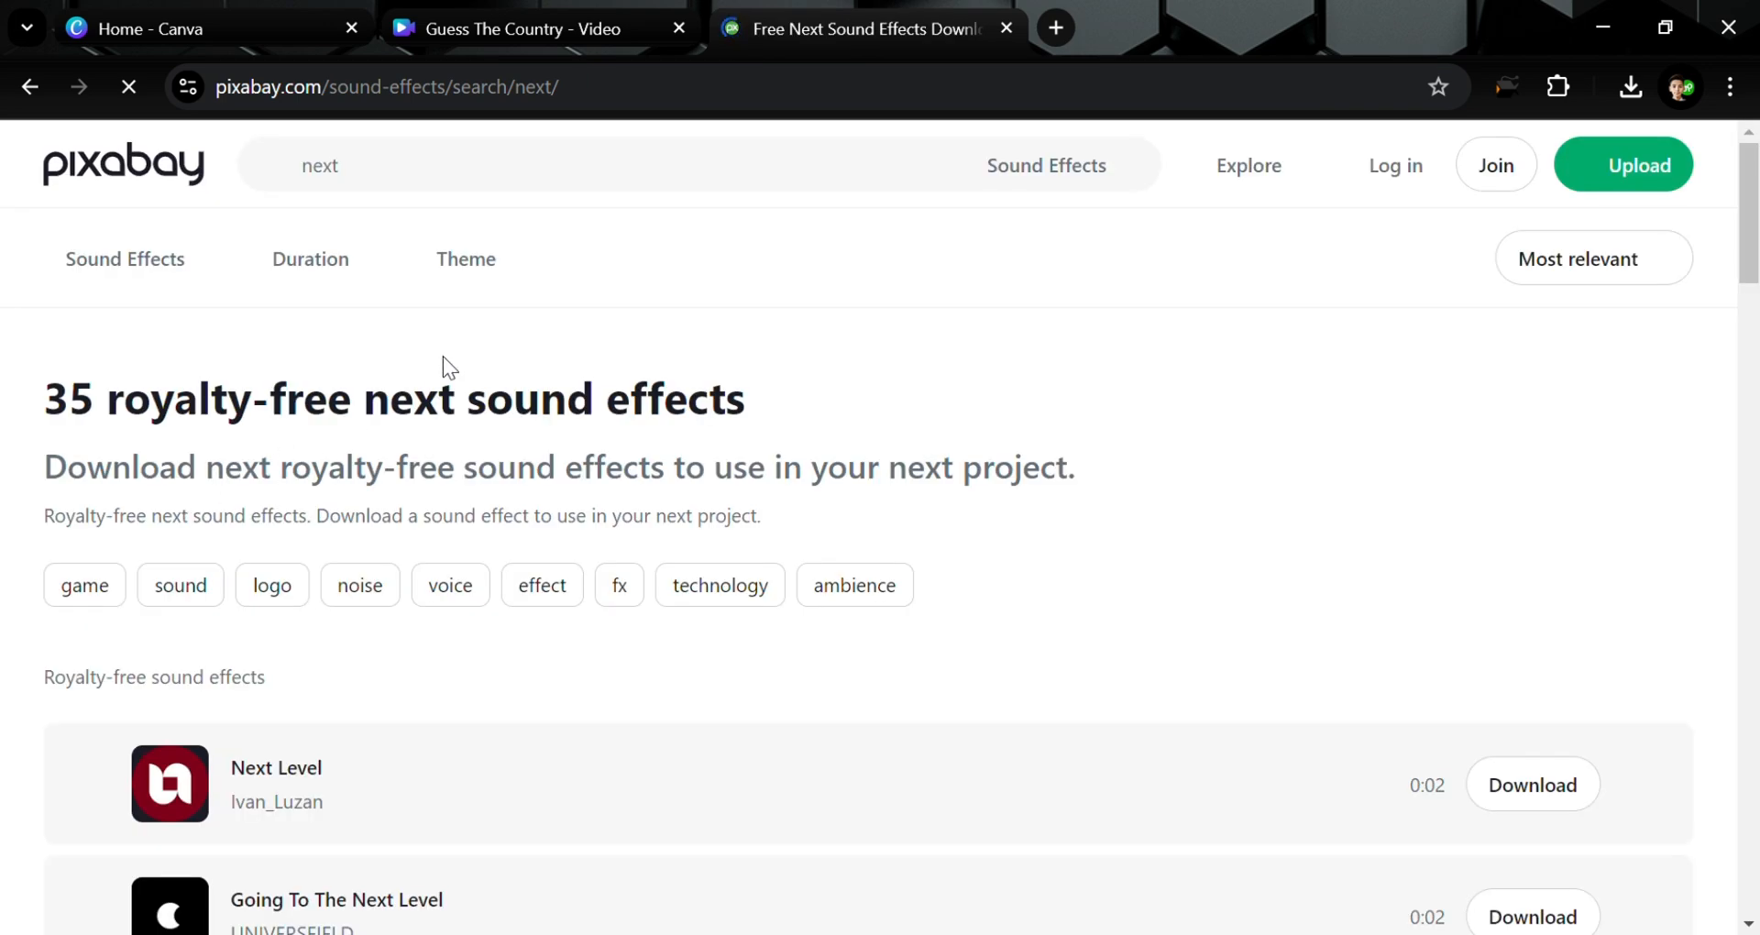
scroll(236, 758, "down", 2)
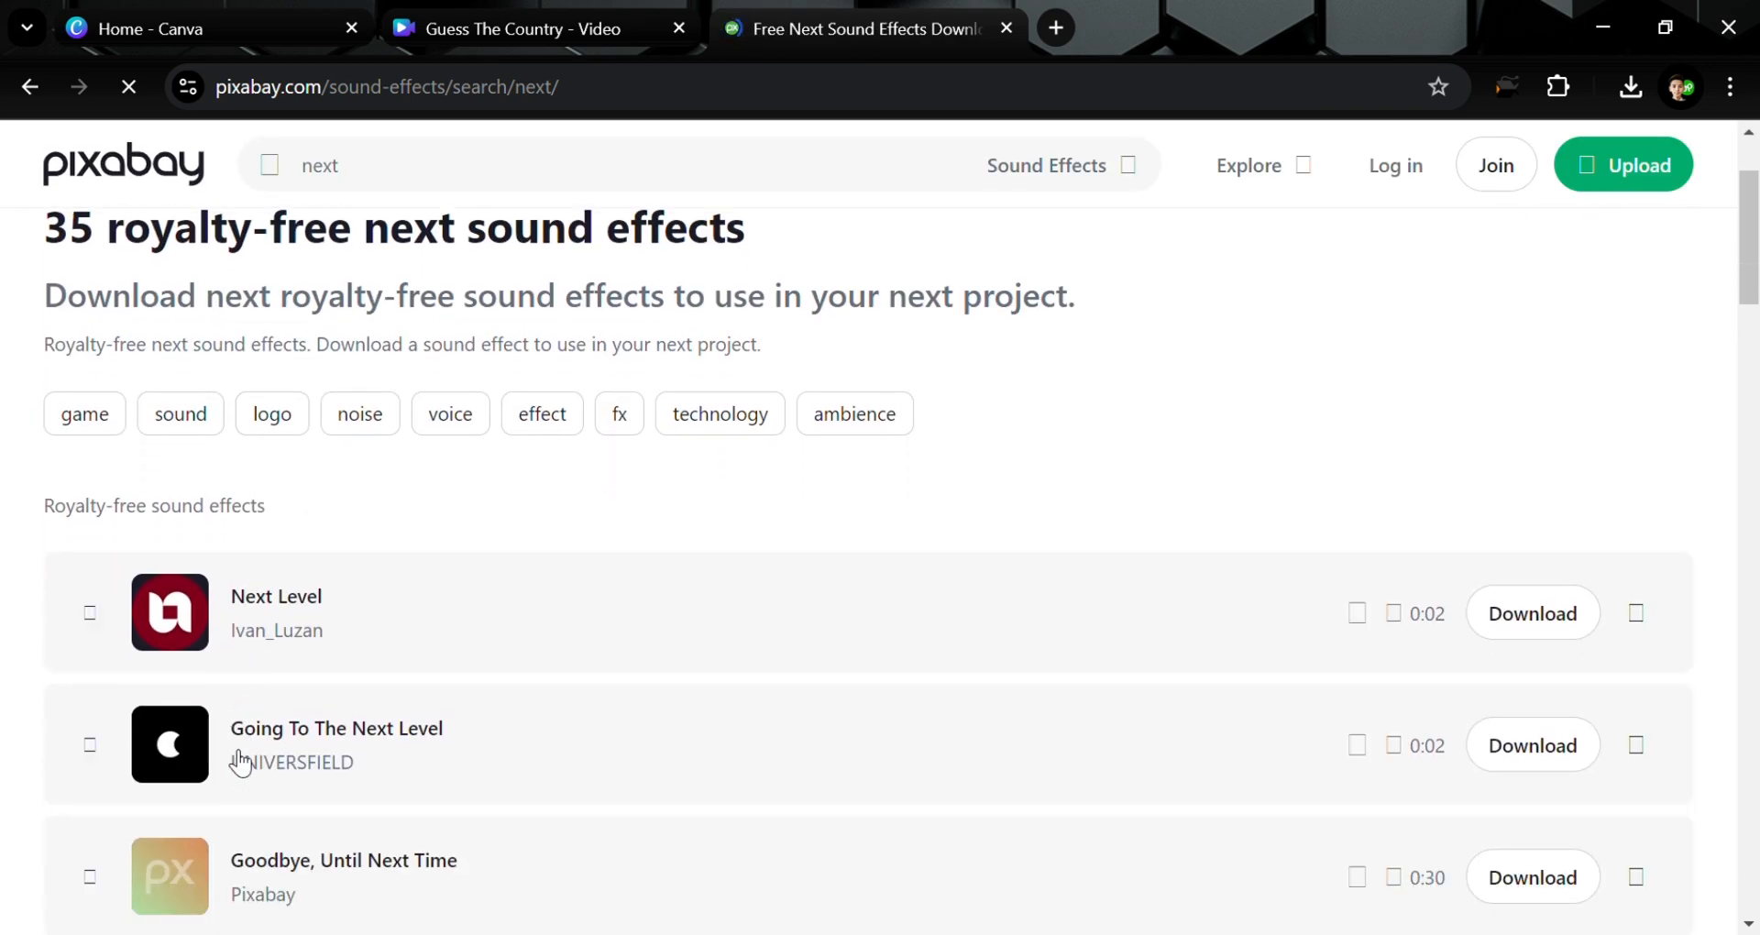
left_click(89, 612)
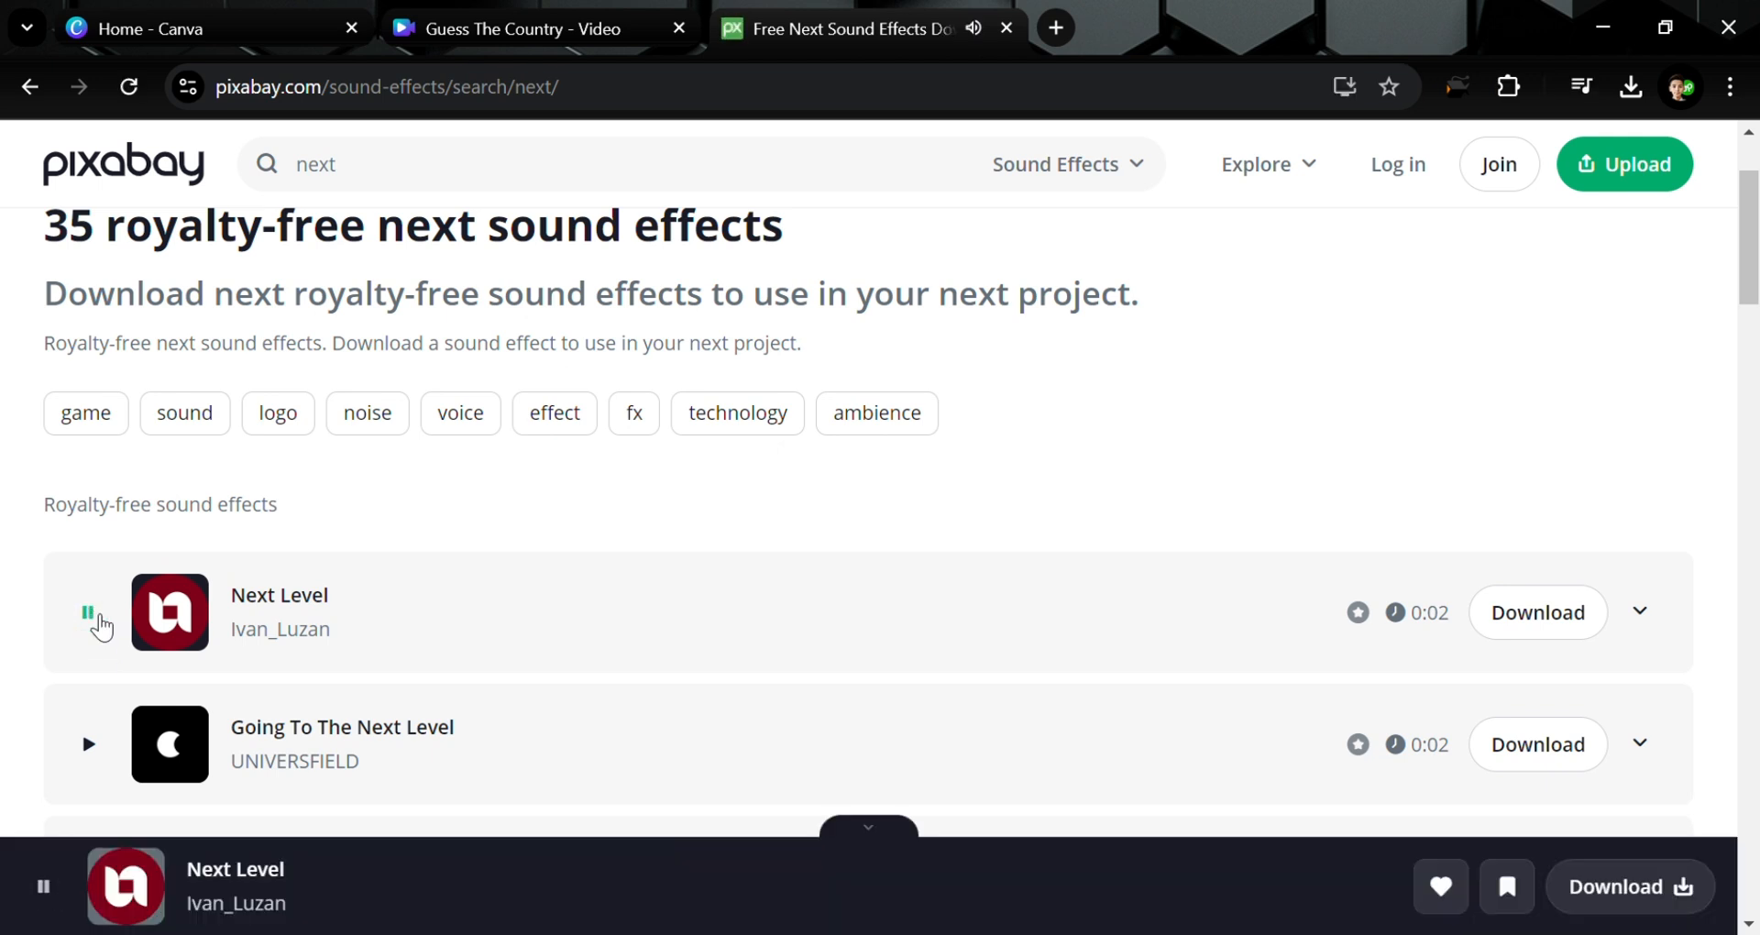
scroll(101, 627, "down", 4)
scroll(101, 627, "down", 5)
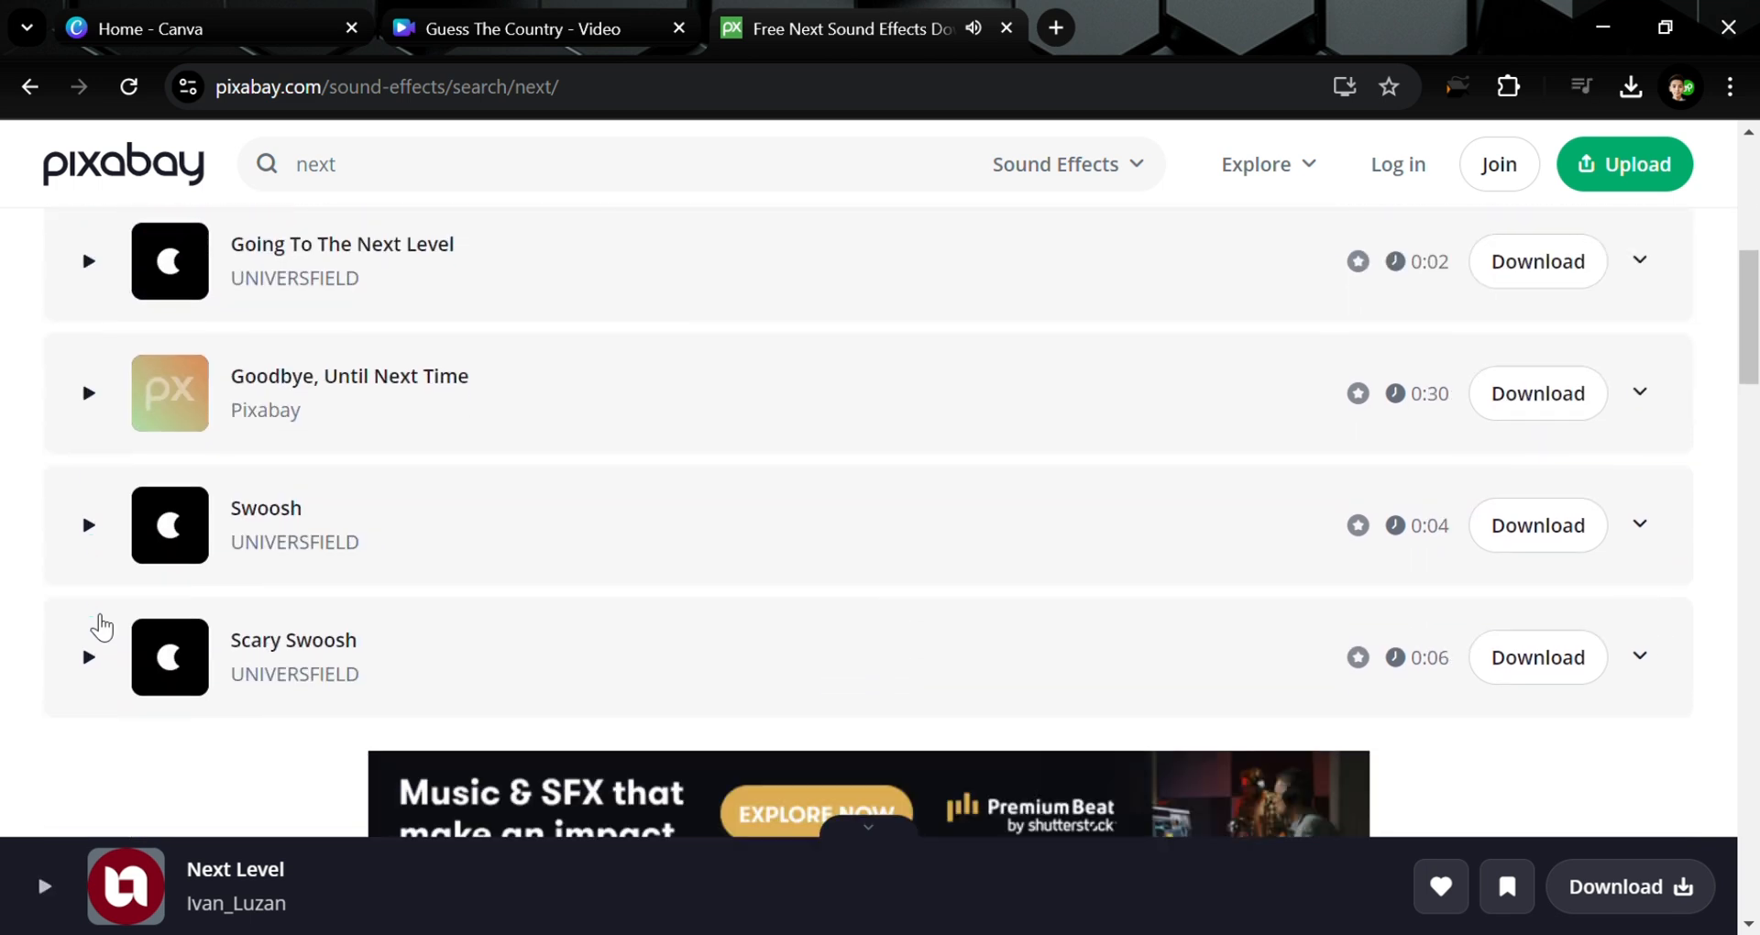
scroll(101, 627, "down", 2)
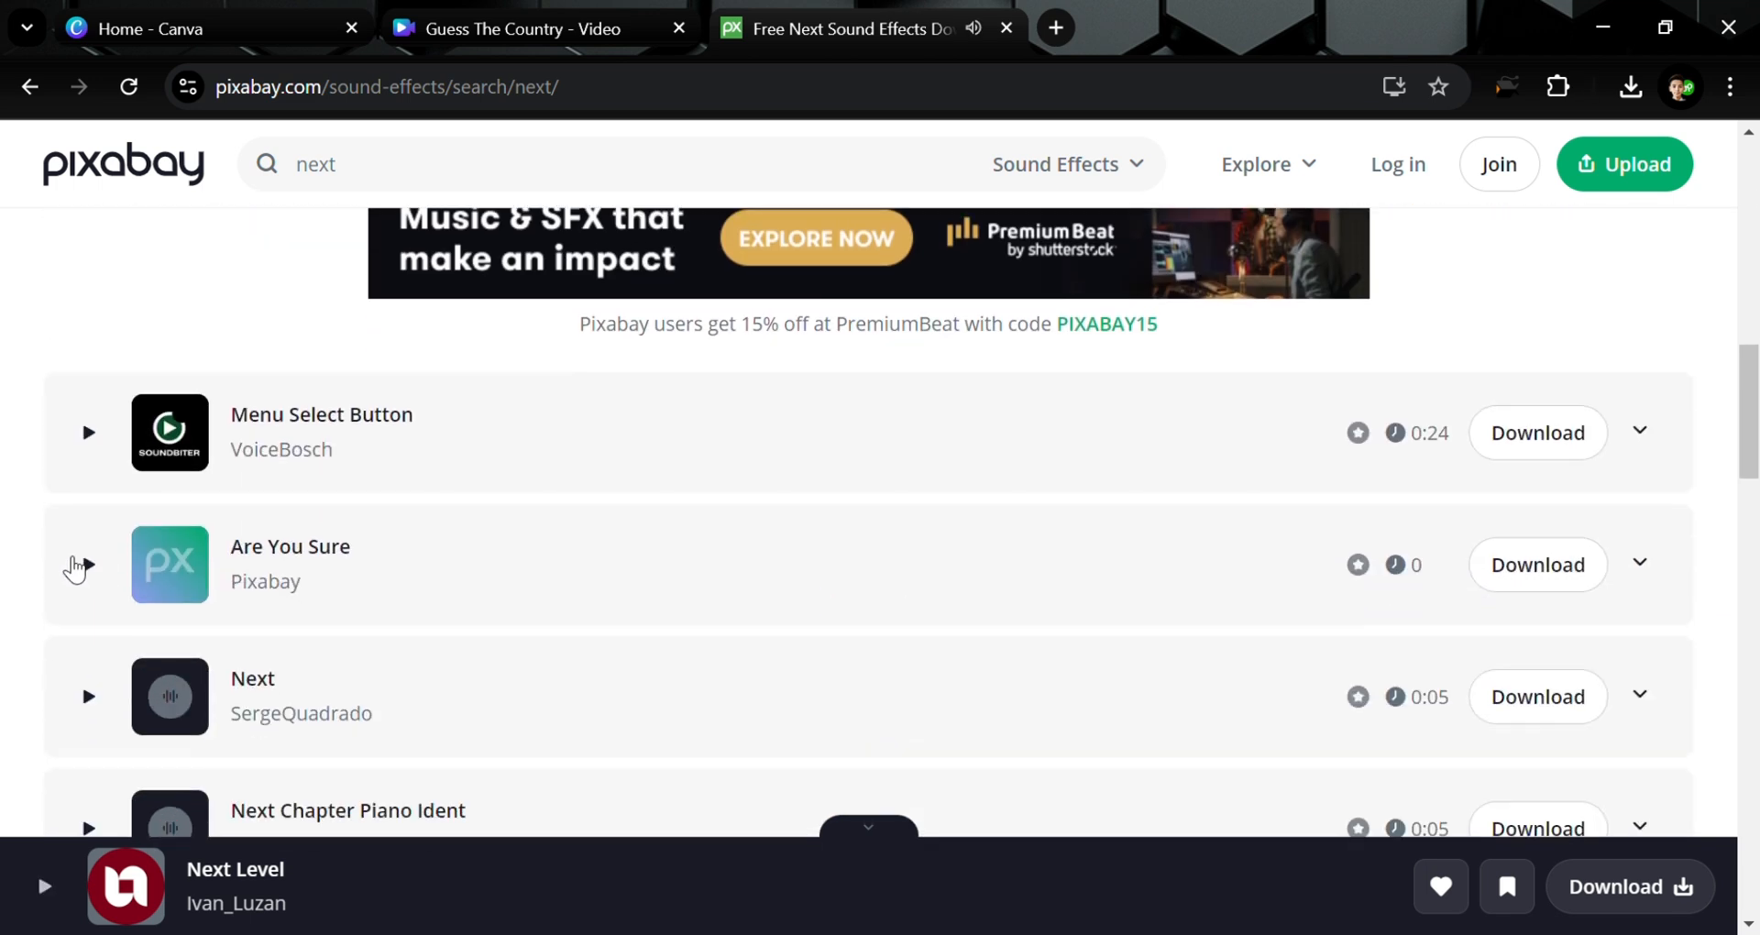
left_click(98, 707)
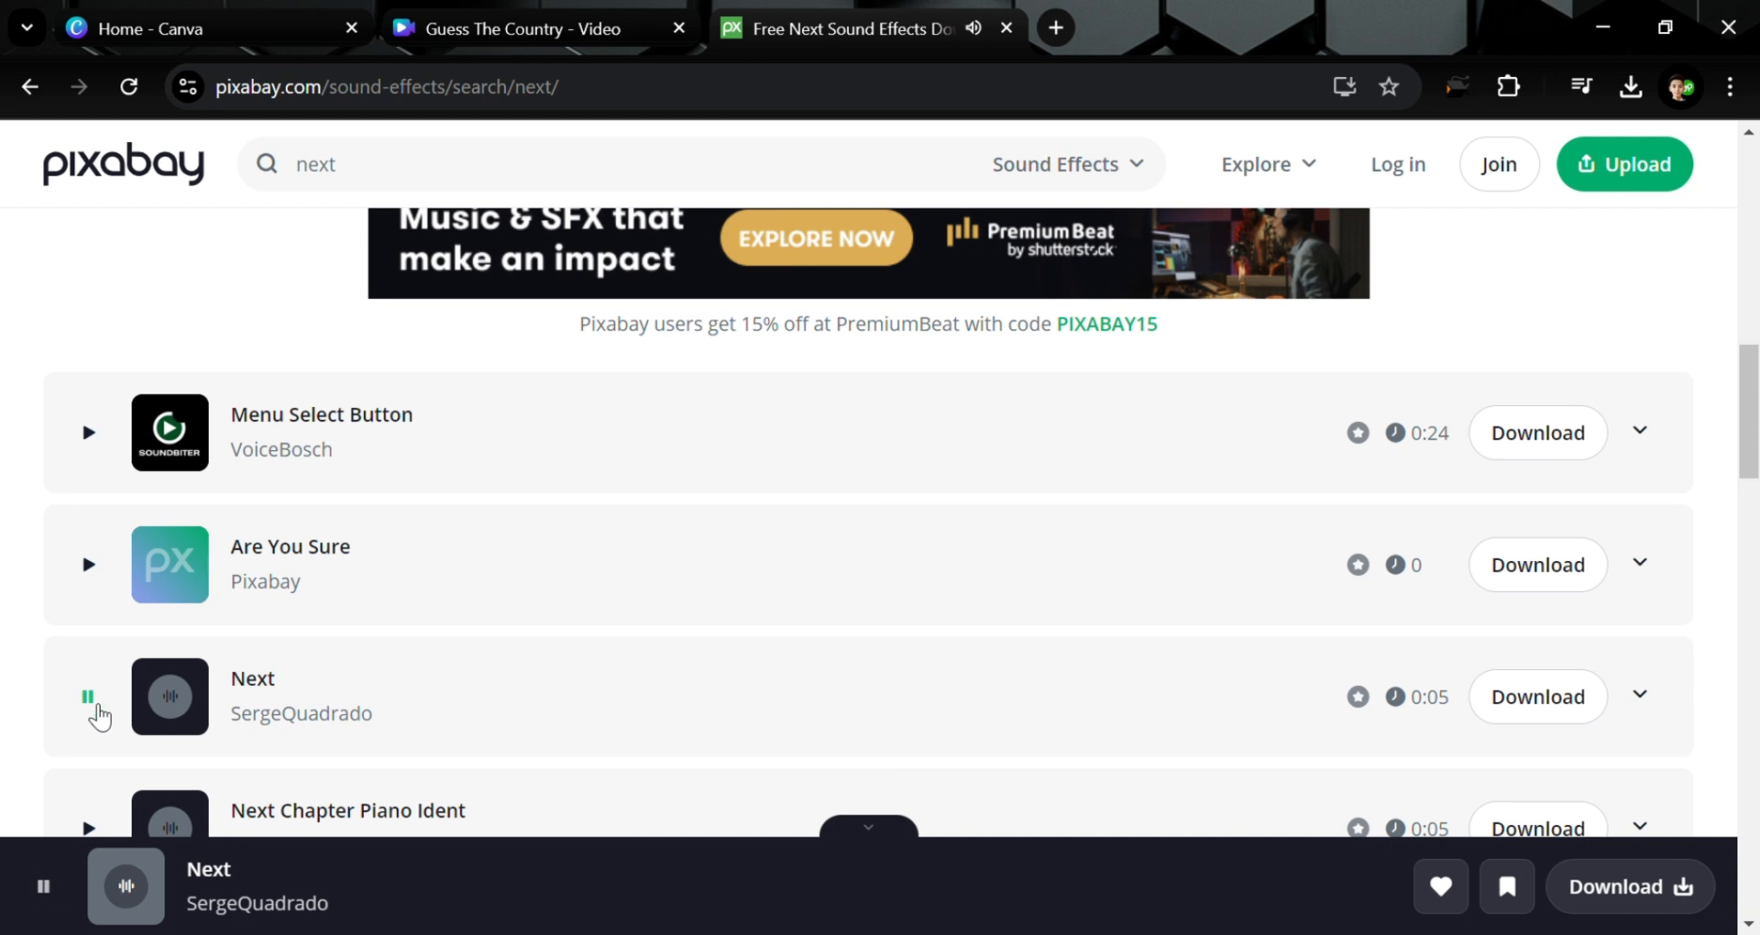
scroll(99, 717, "down", 2)
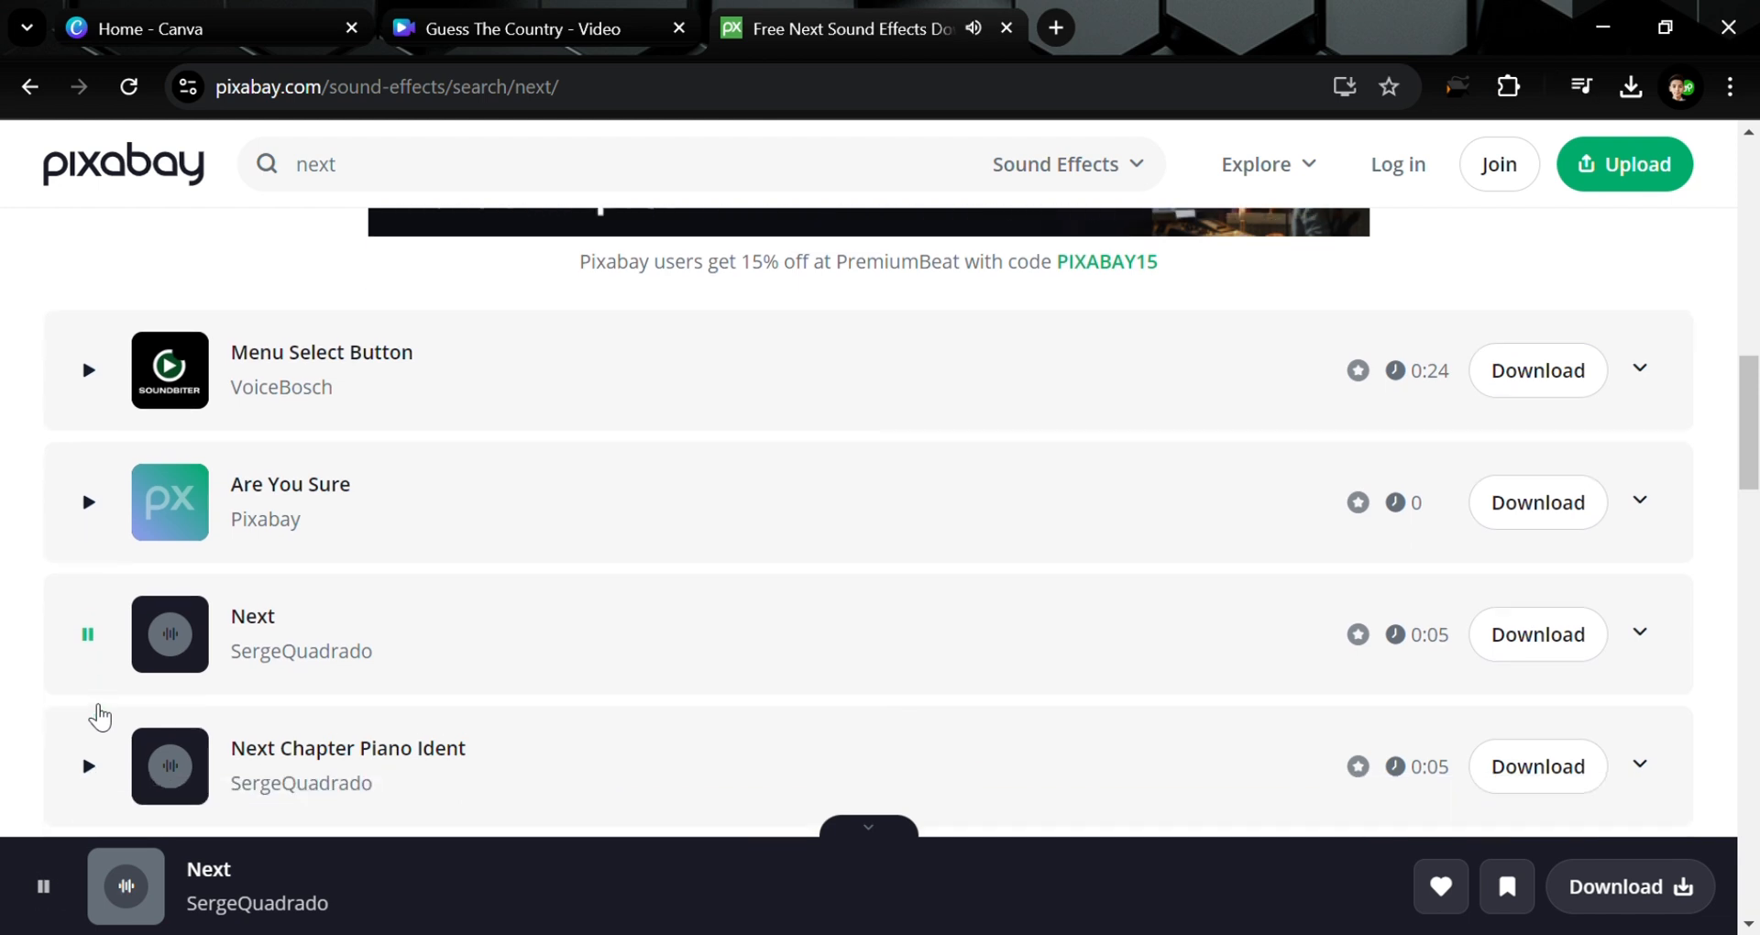
left_click(44, 890)
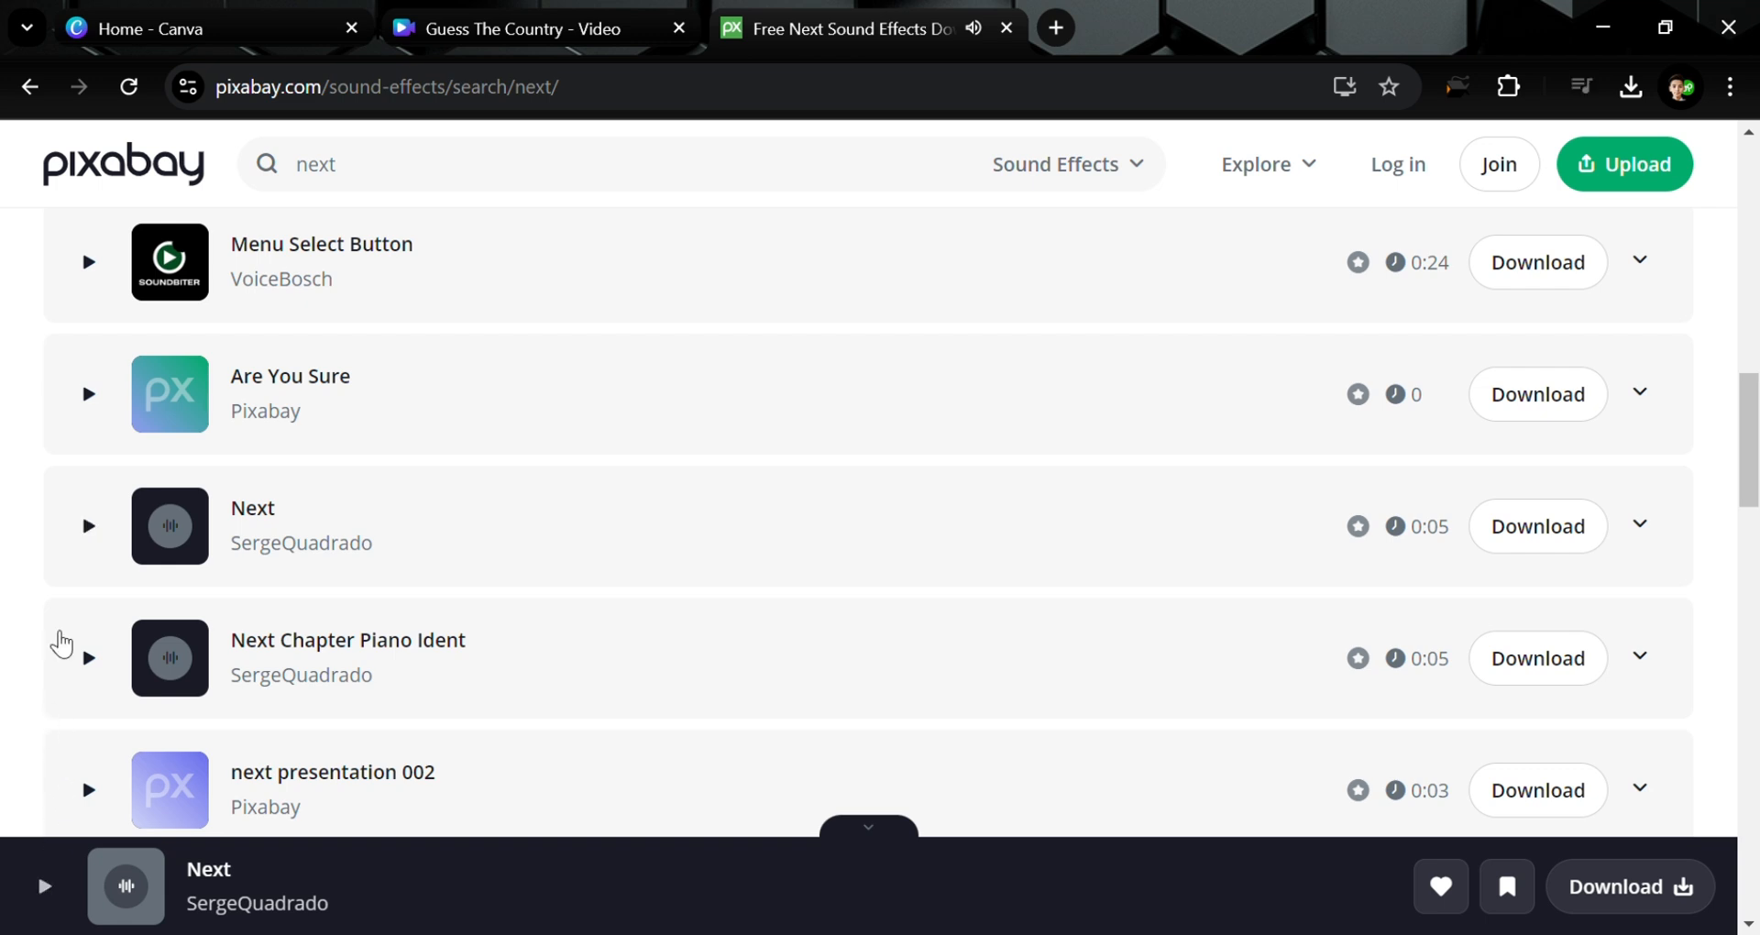
Preview the come next sound, then select the 'next' search term but leave it unchanged
scroll(91, 671, "down", 4)
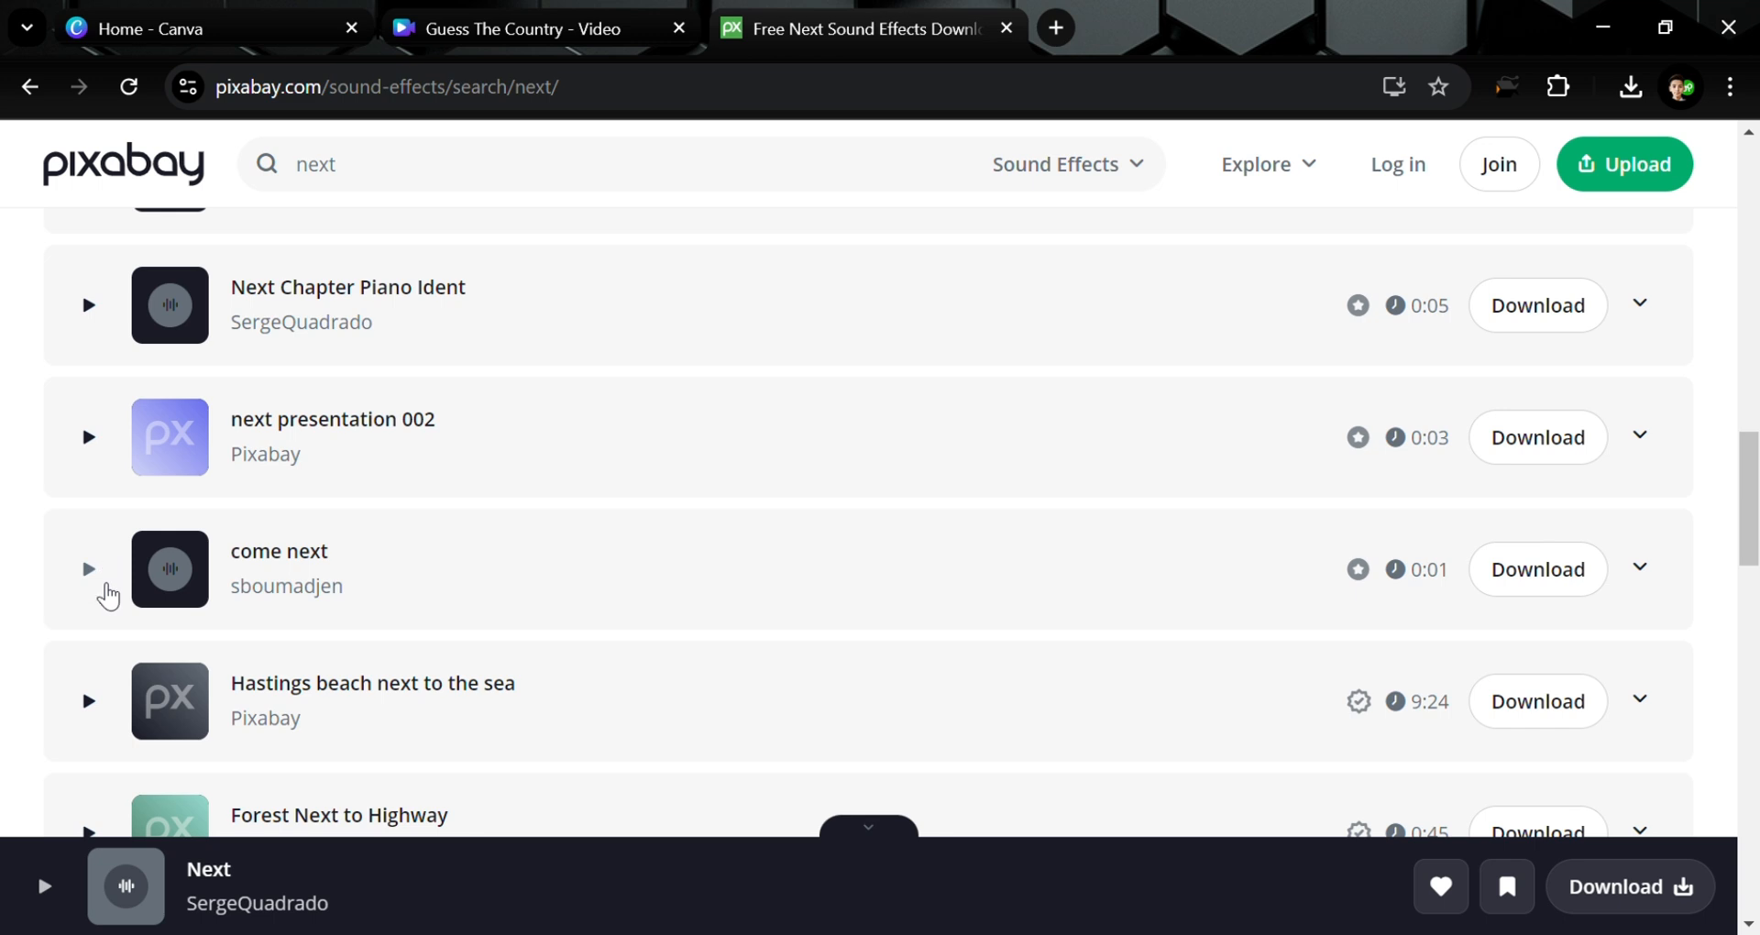
left_click(105, 588)
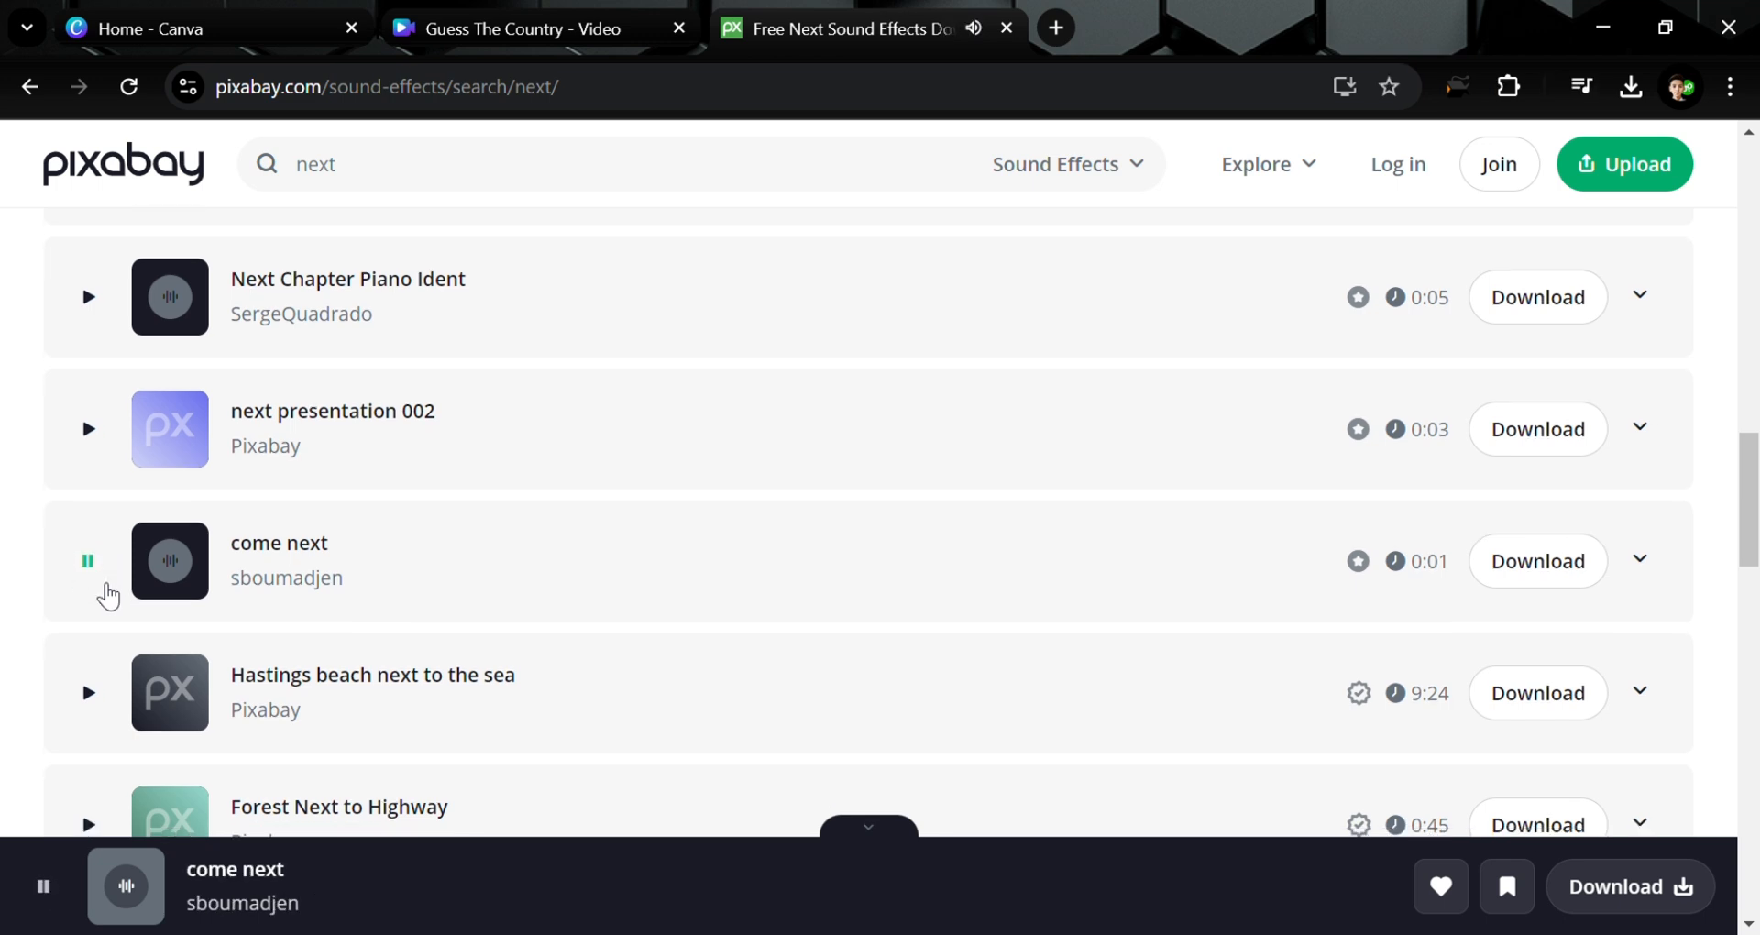
scroll(107, 596, "down", 4)
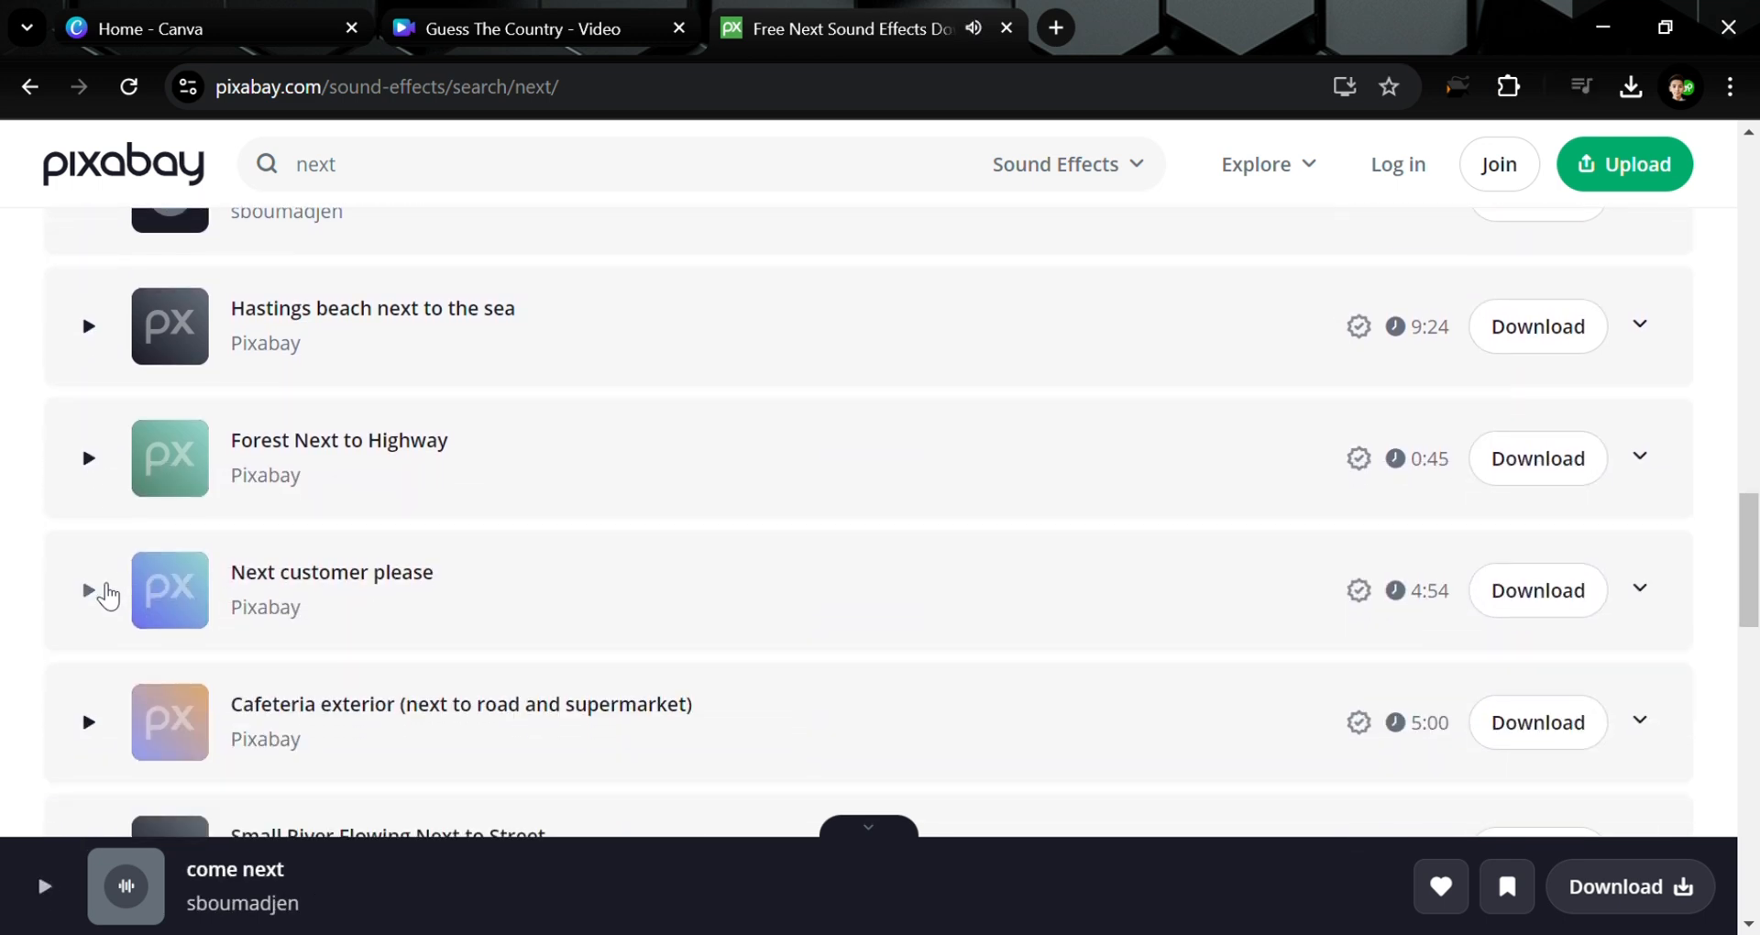
scroll(107, 596, "up", 10)
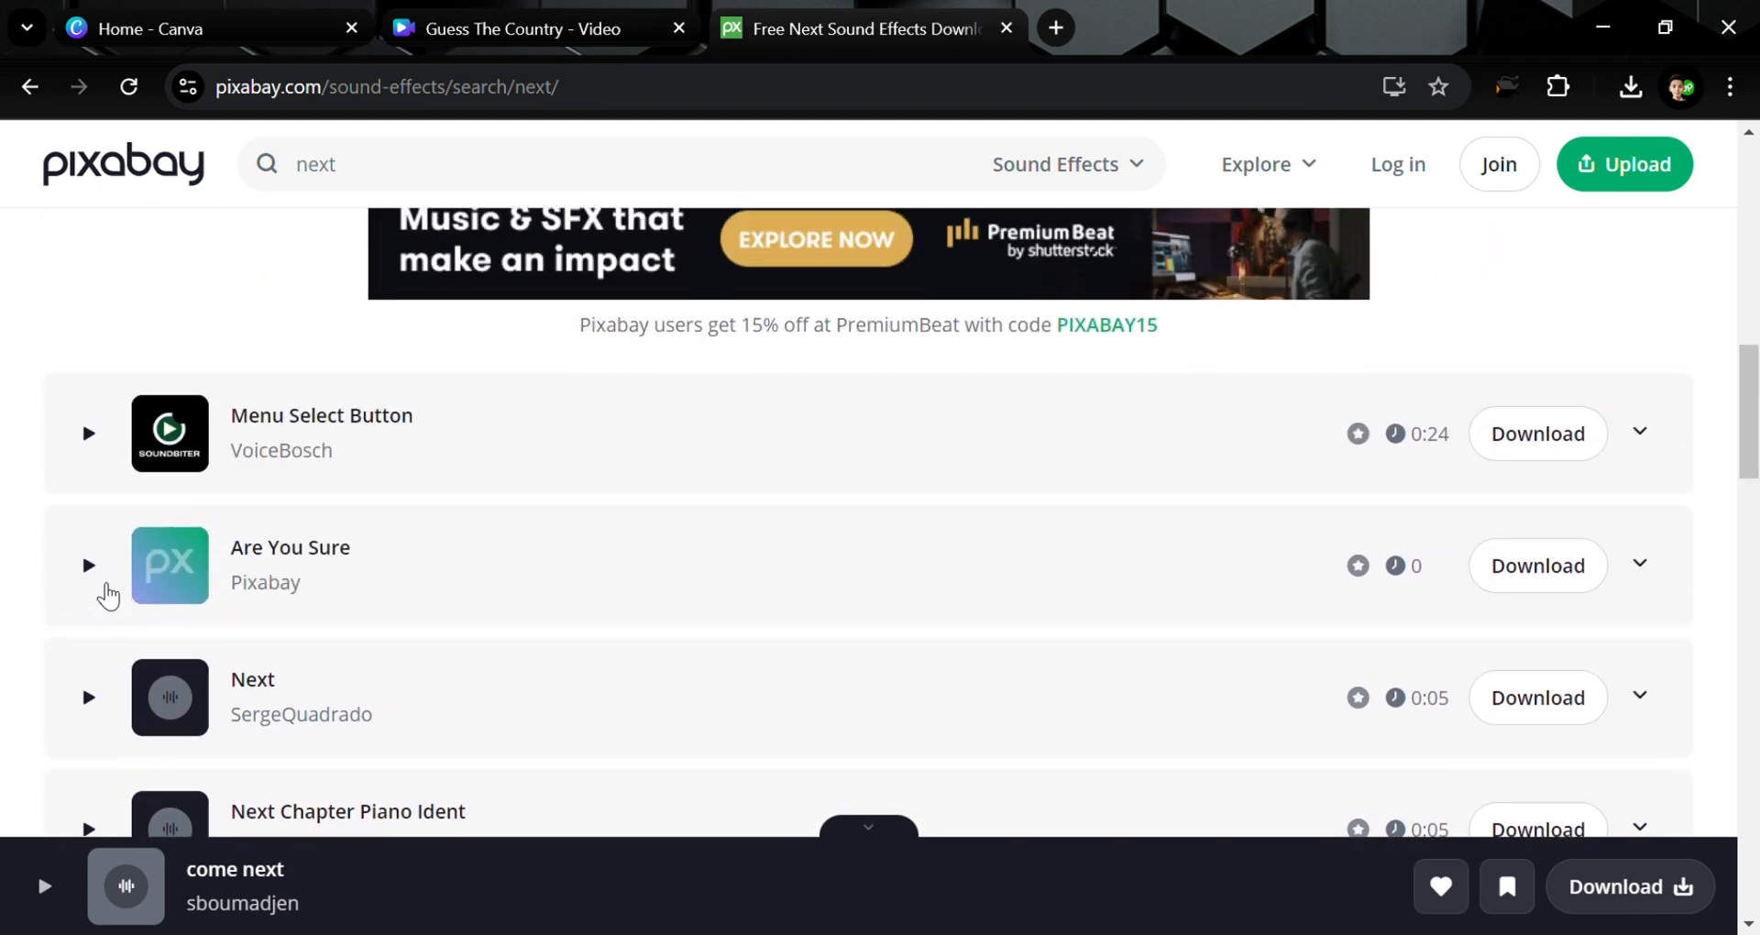
scroll(711, 287, "up", 8)
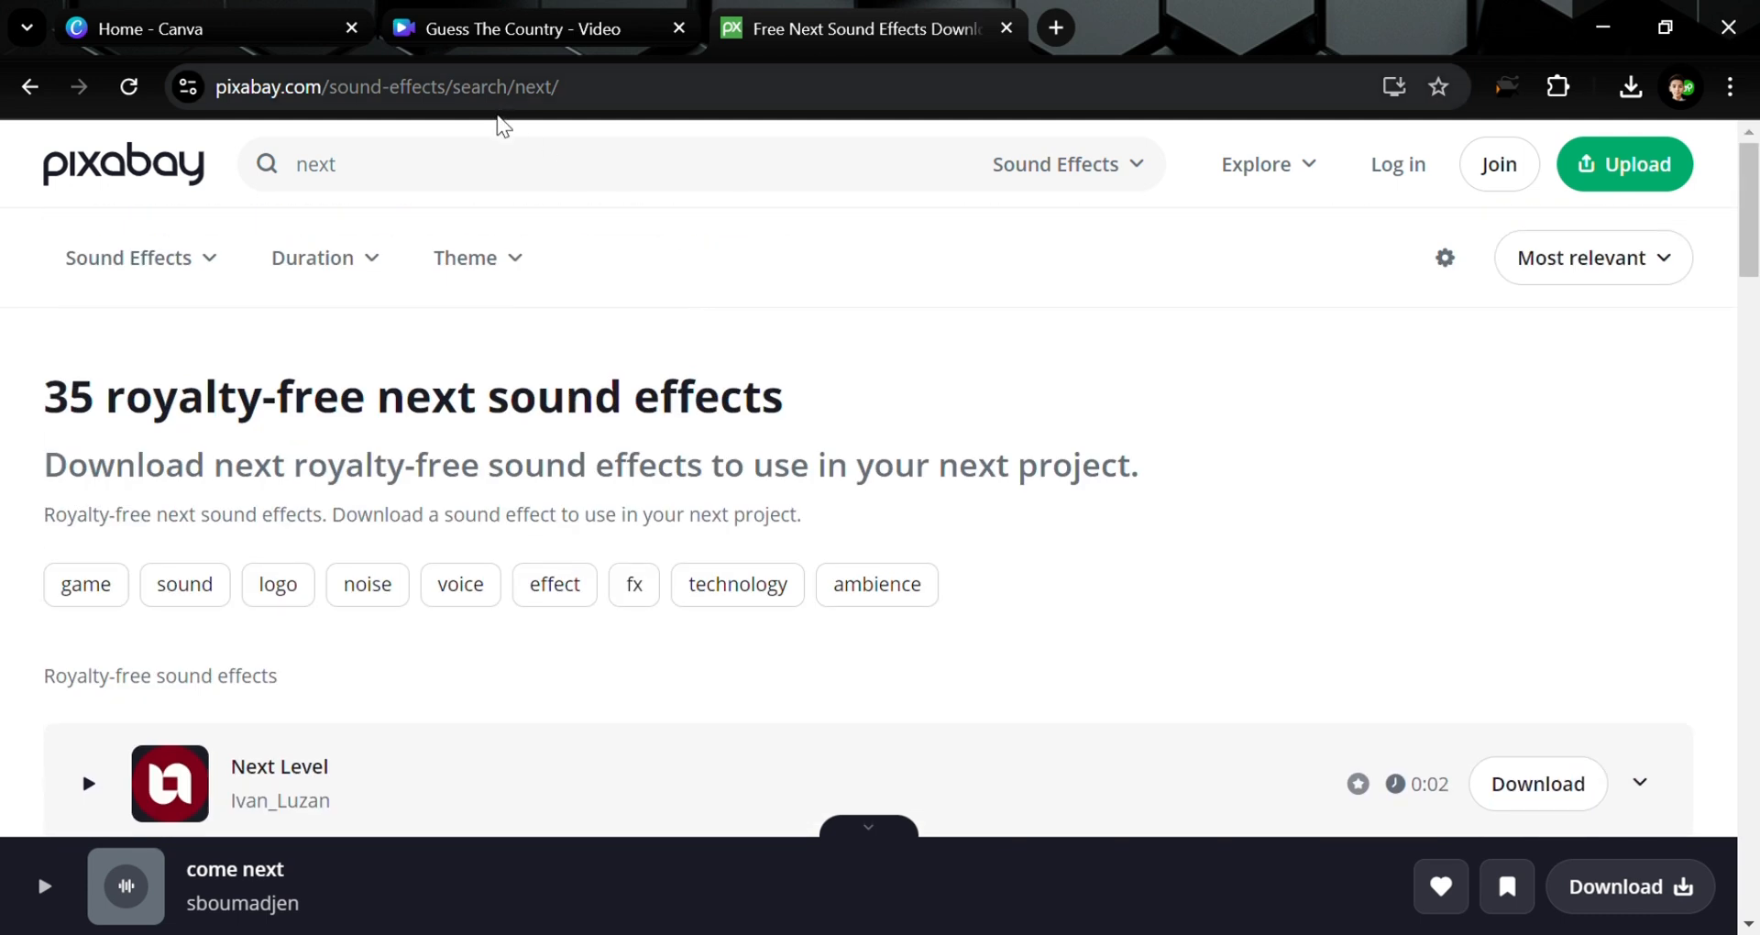
left_click(504, 164)
double_click(504, 164)
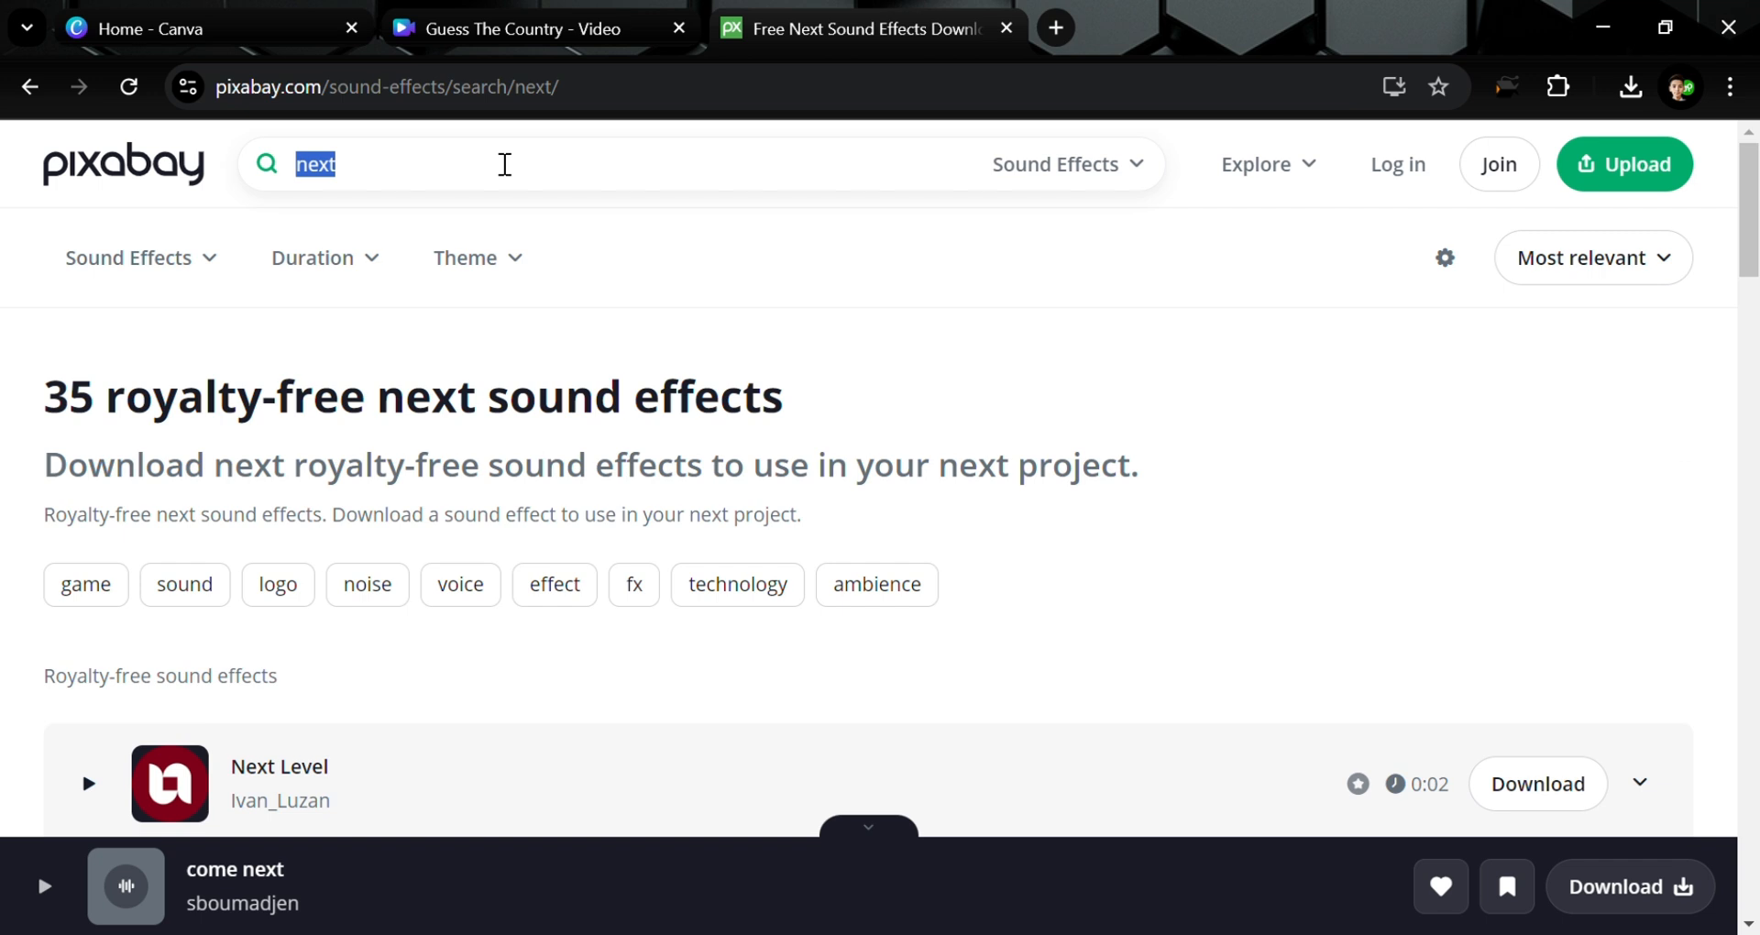
left_click(505, 164)
left_click(616, 256)
double_click(565, 194)
left_click(619, 207)
Preview Going To The Next Level, download it, and close the thank-you dialog
scroll(590, 353, "down", 4)
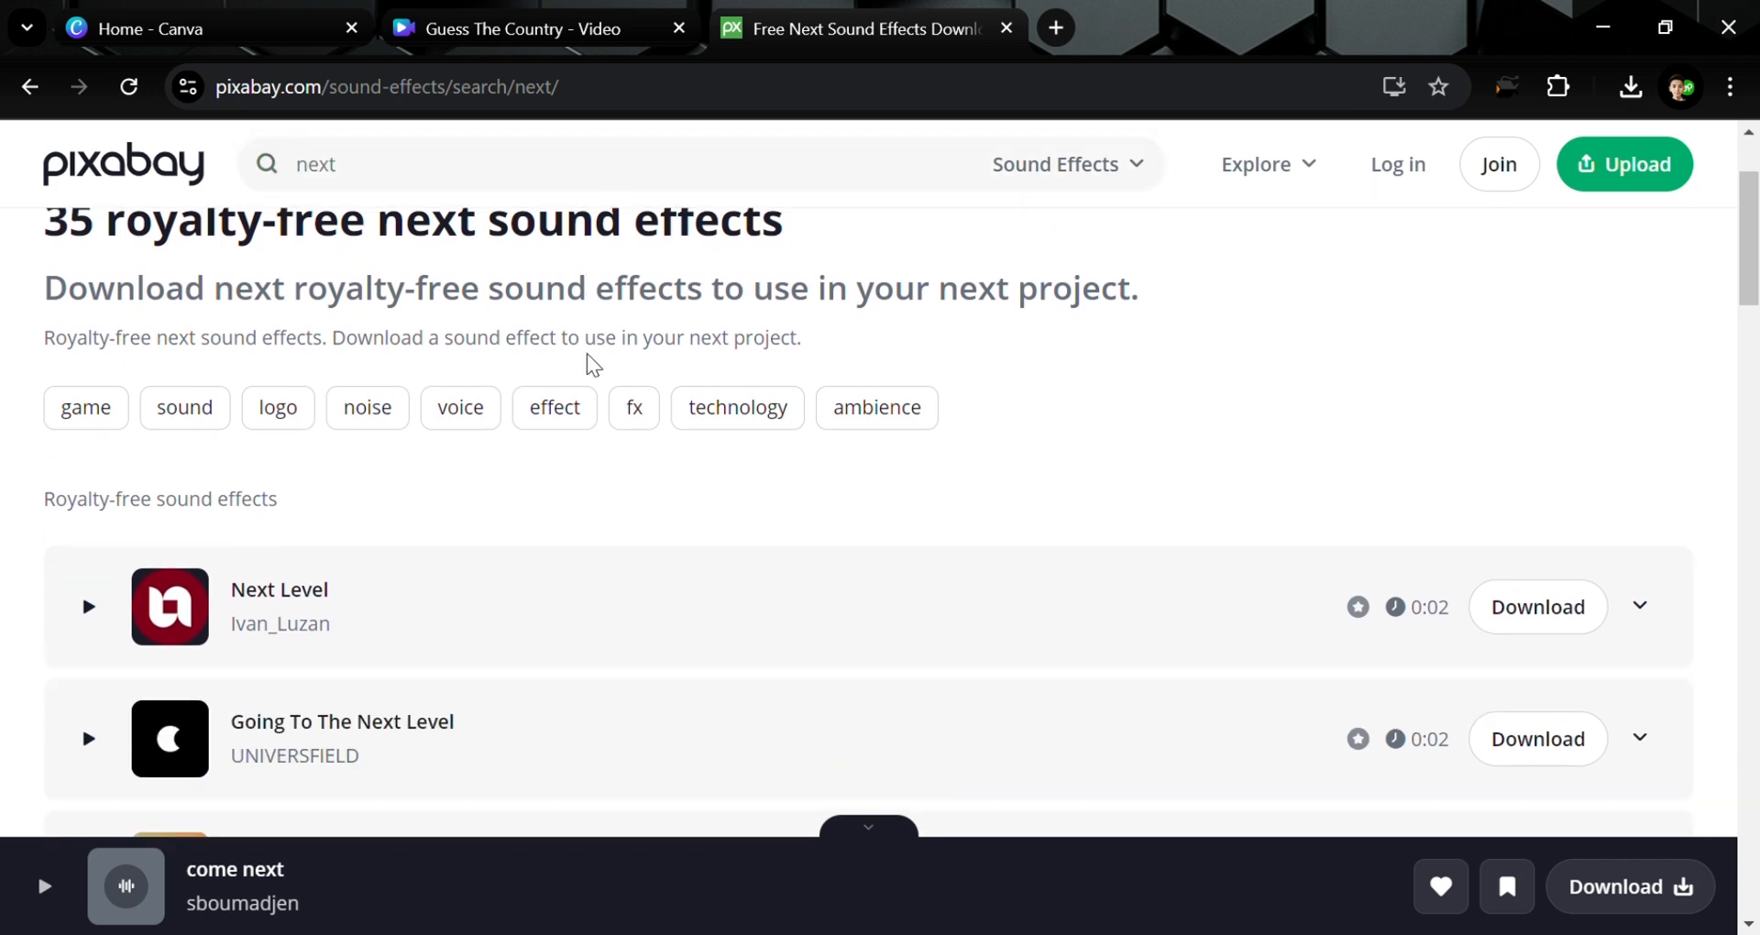
scroll(321, 379, "down", 1)
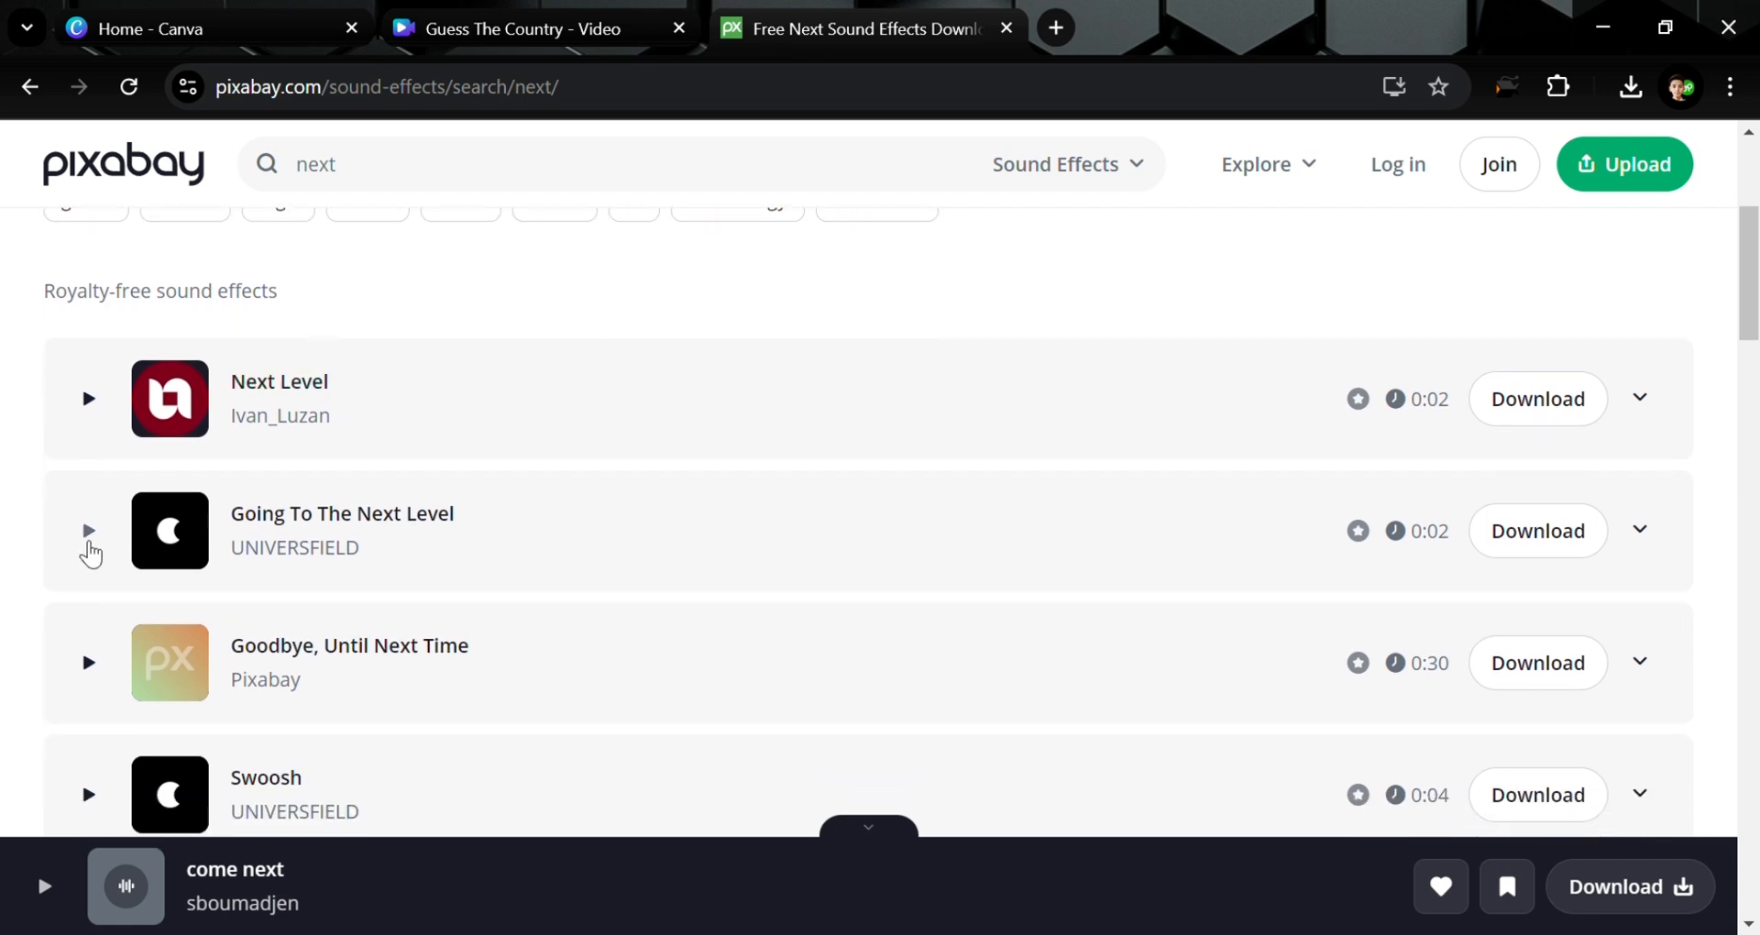
left_click(90, 541)
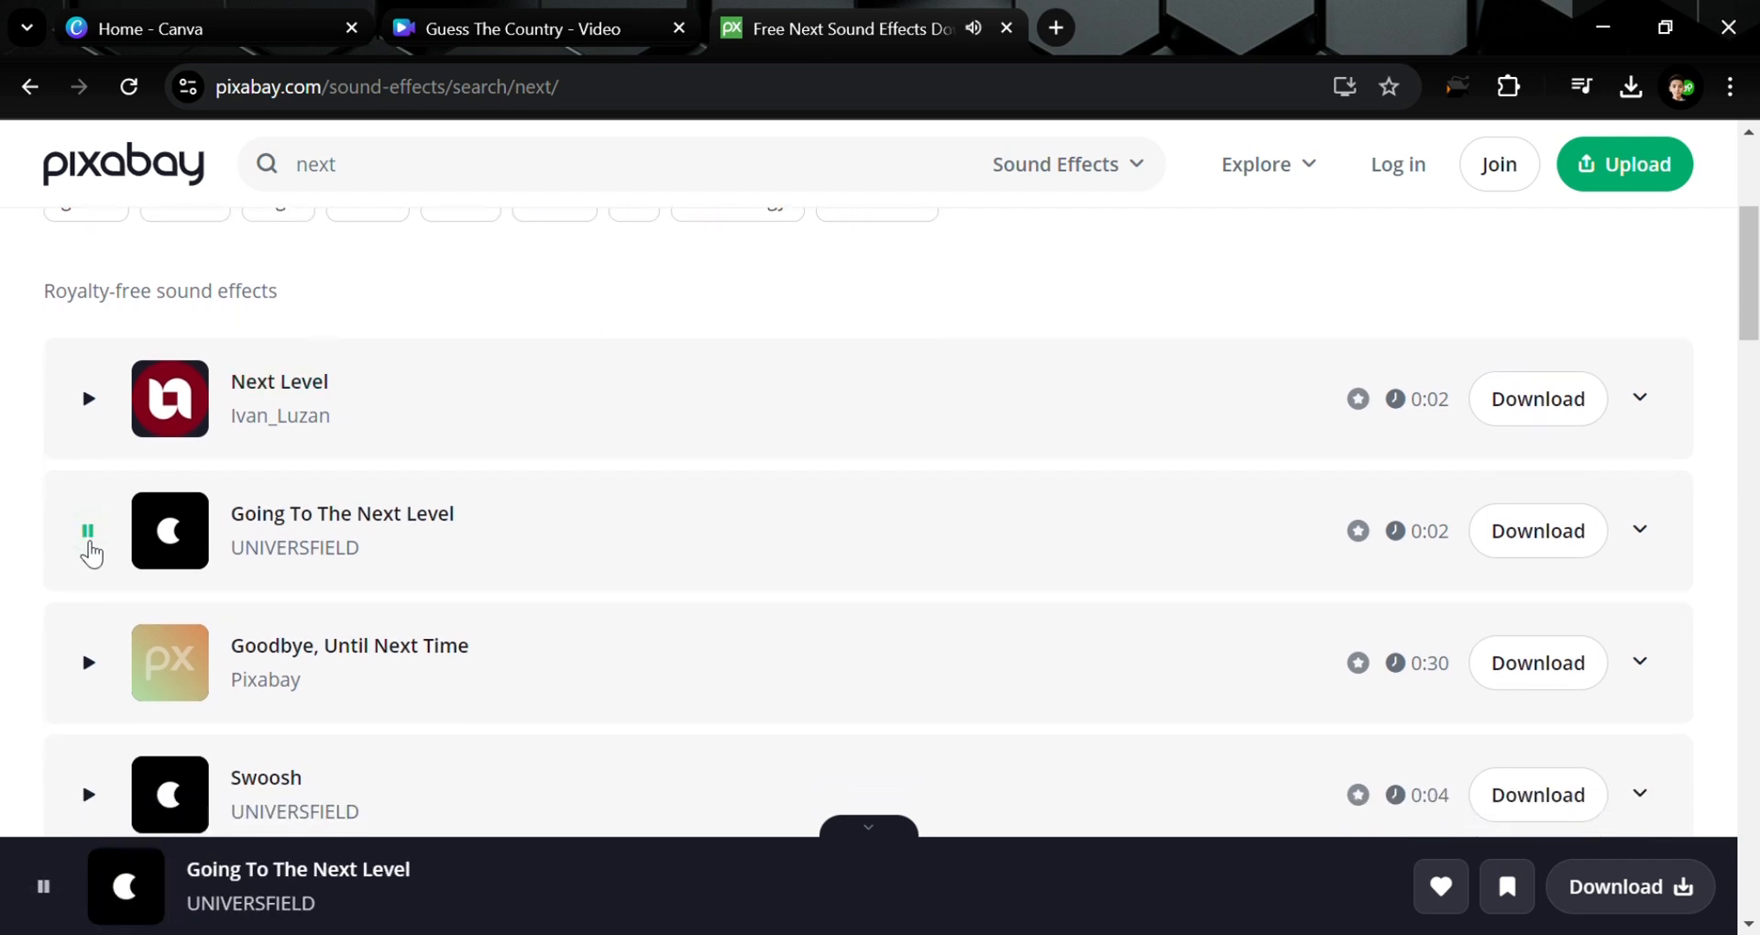
left_click(90, 543)
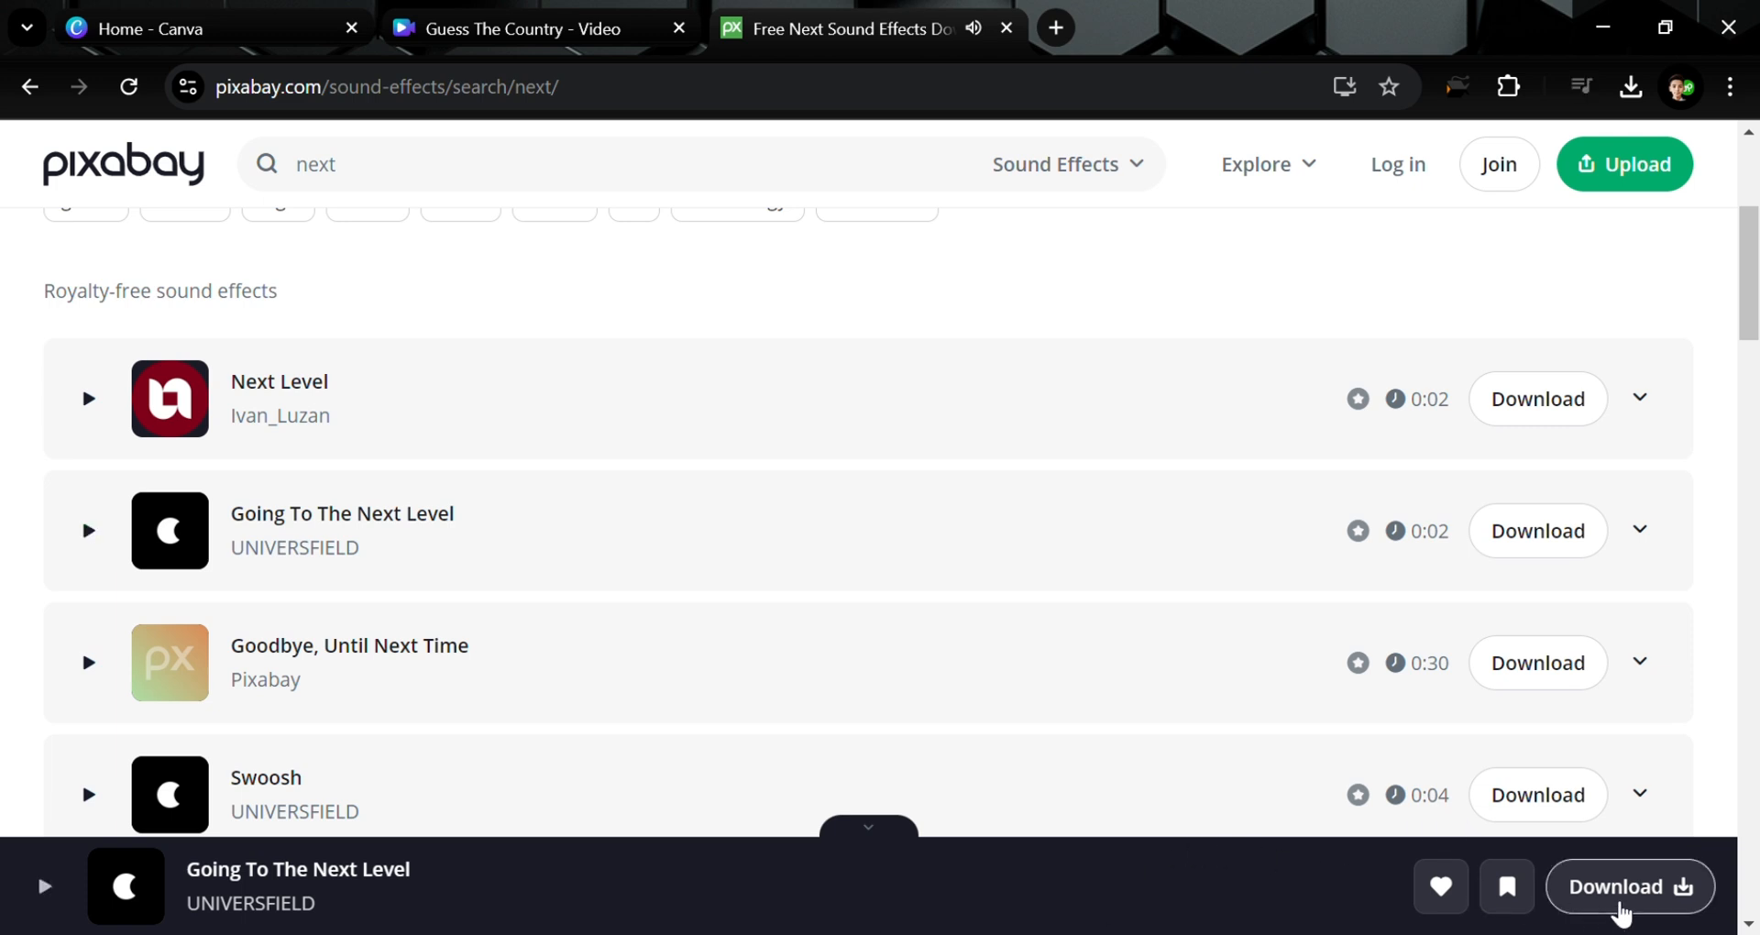
left_click(1619, 913)
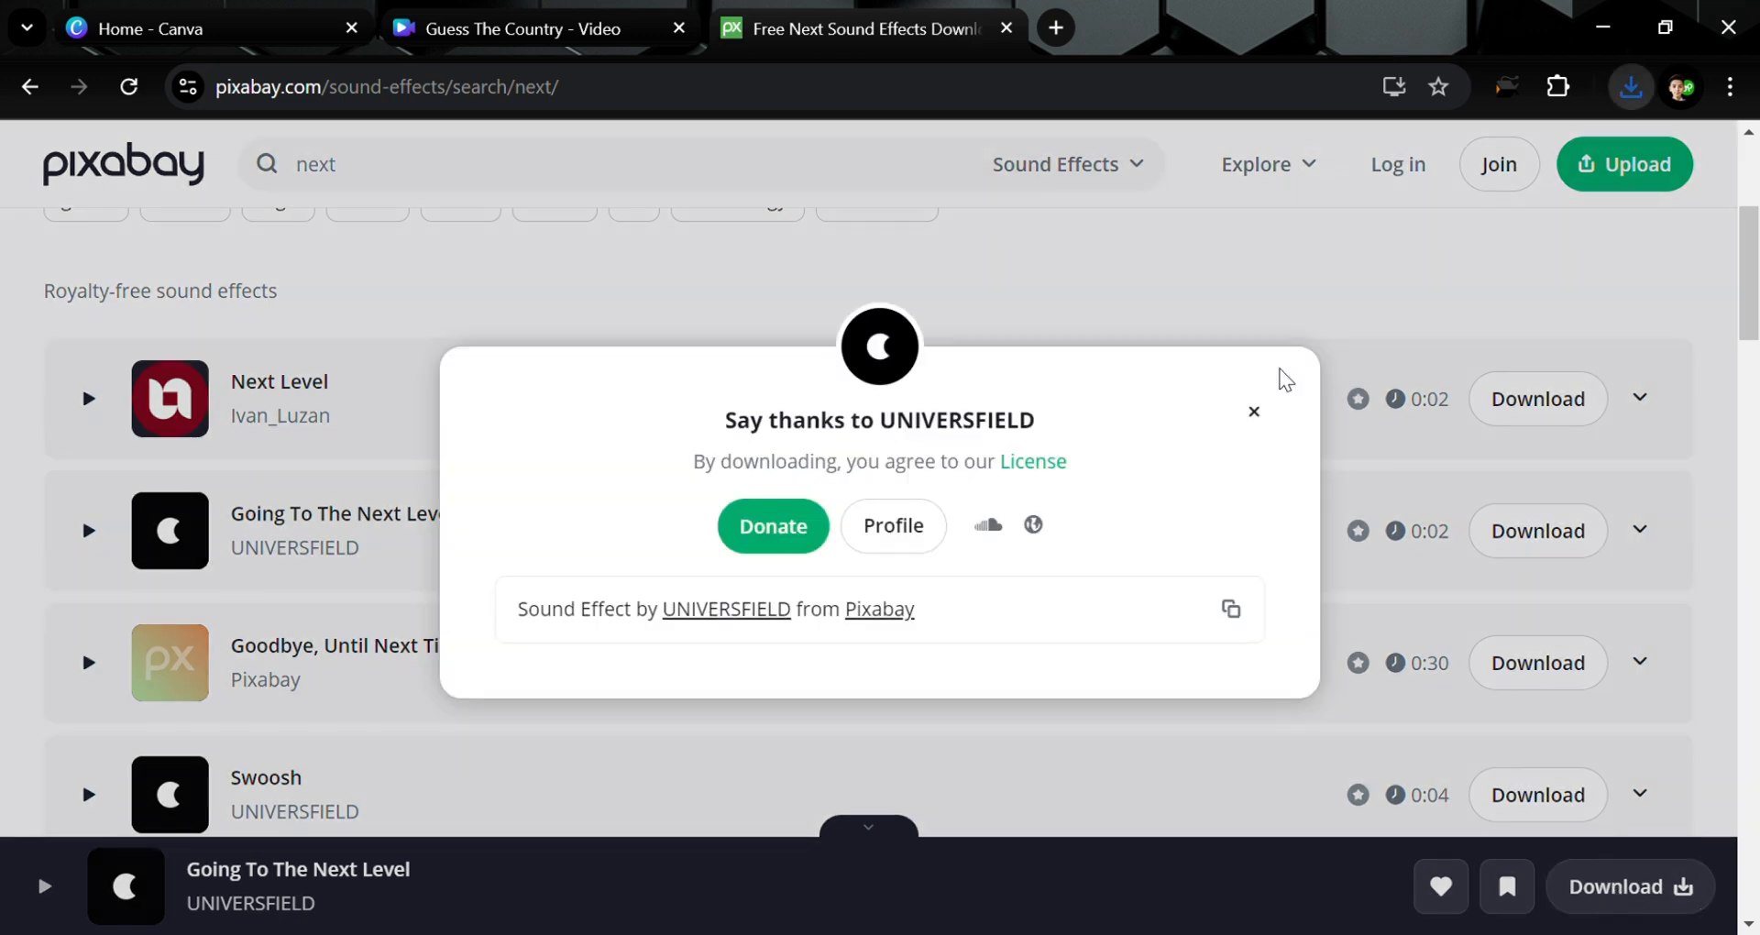
left_click(1253, 411)
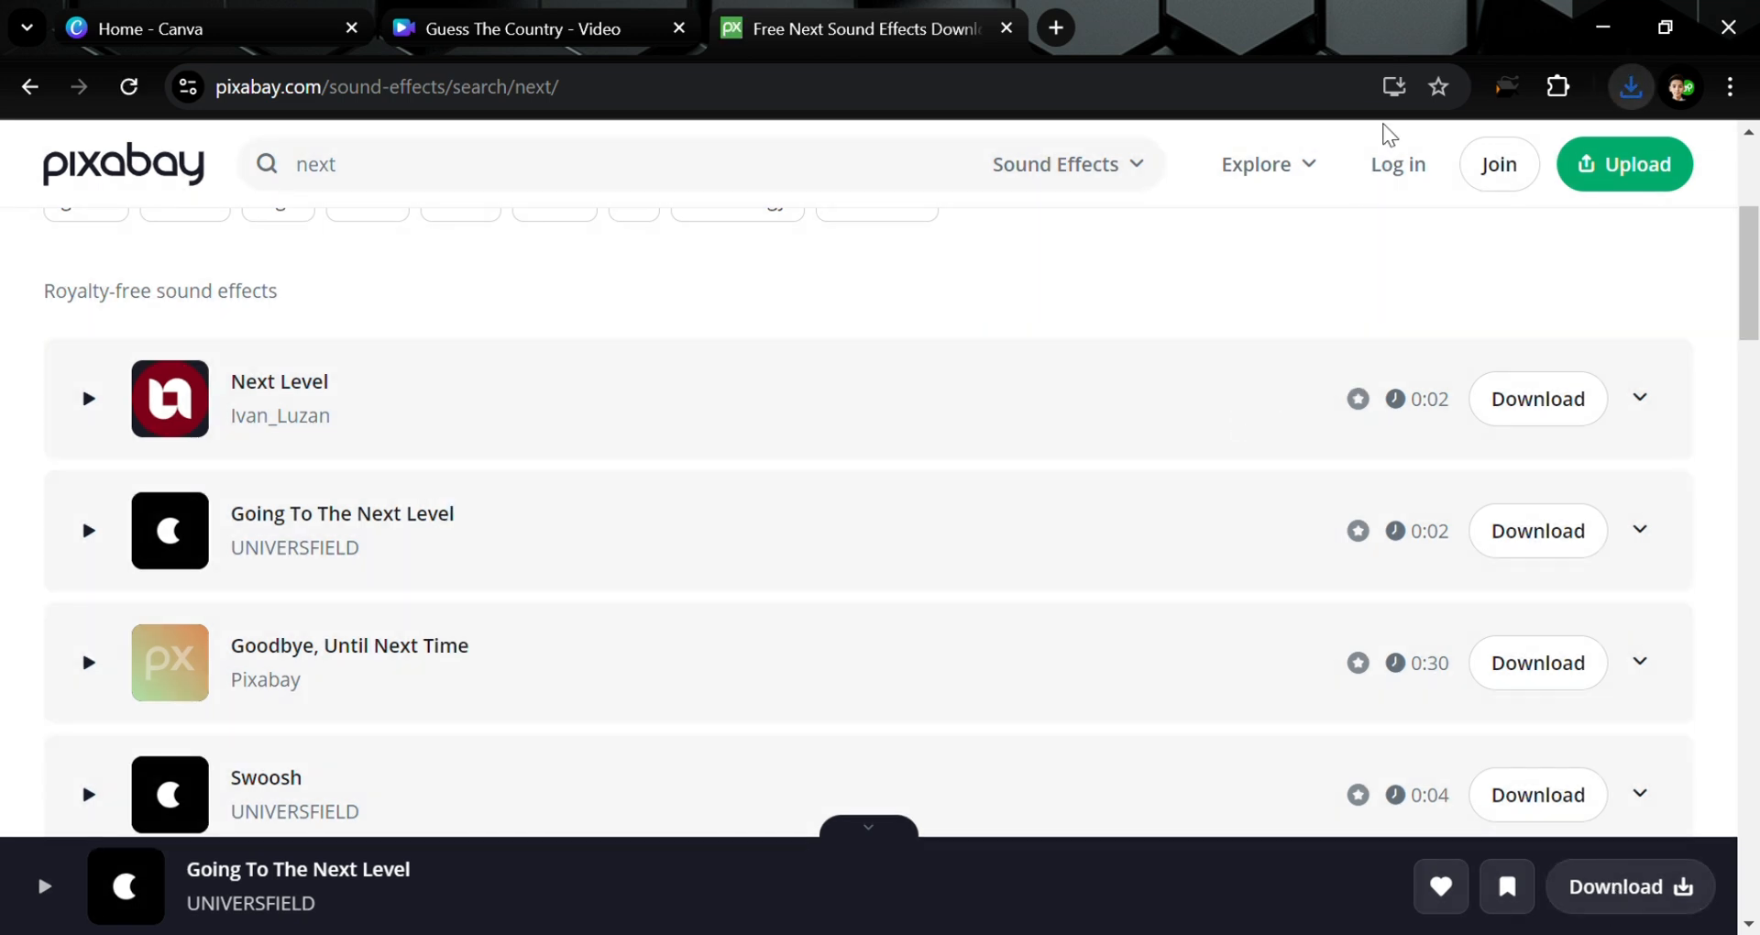
Upload the downloaded next-level sound to Canva and add it to the quiz timeline
left_click(639, 13)
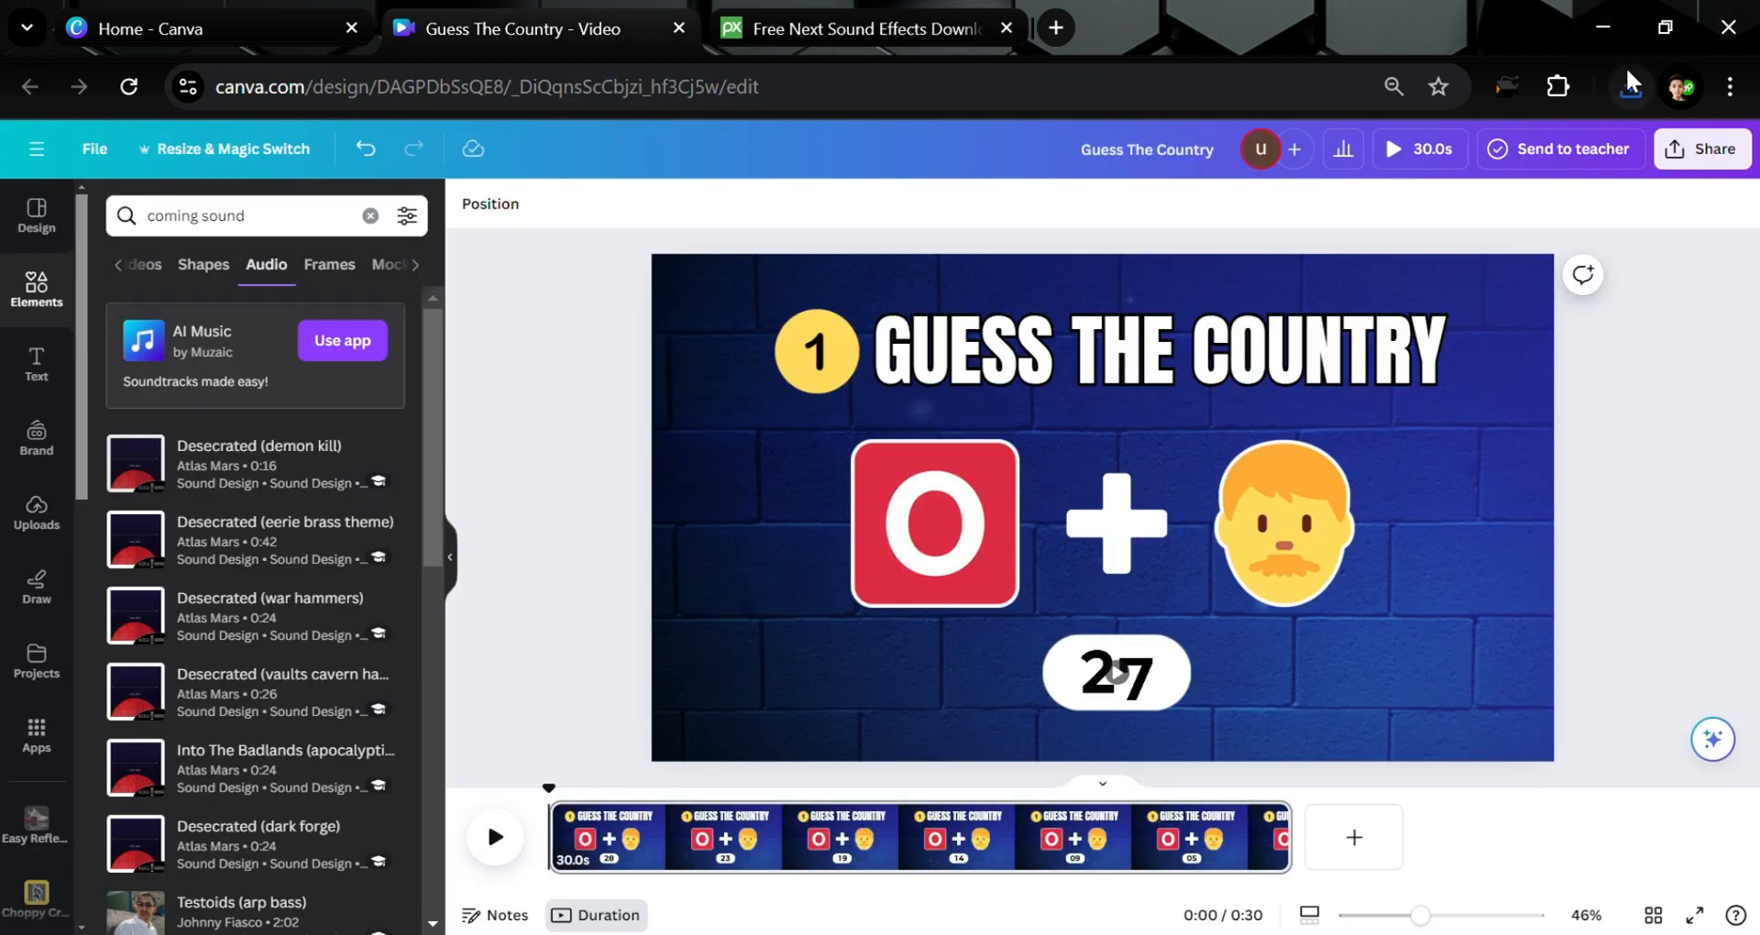
left_click(1628, 74)
left_click_drag(1392, 214, 582, 377)
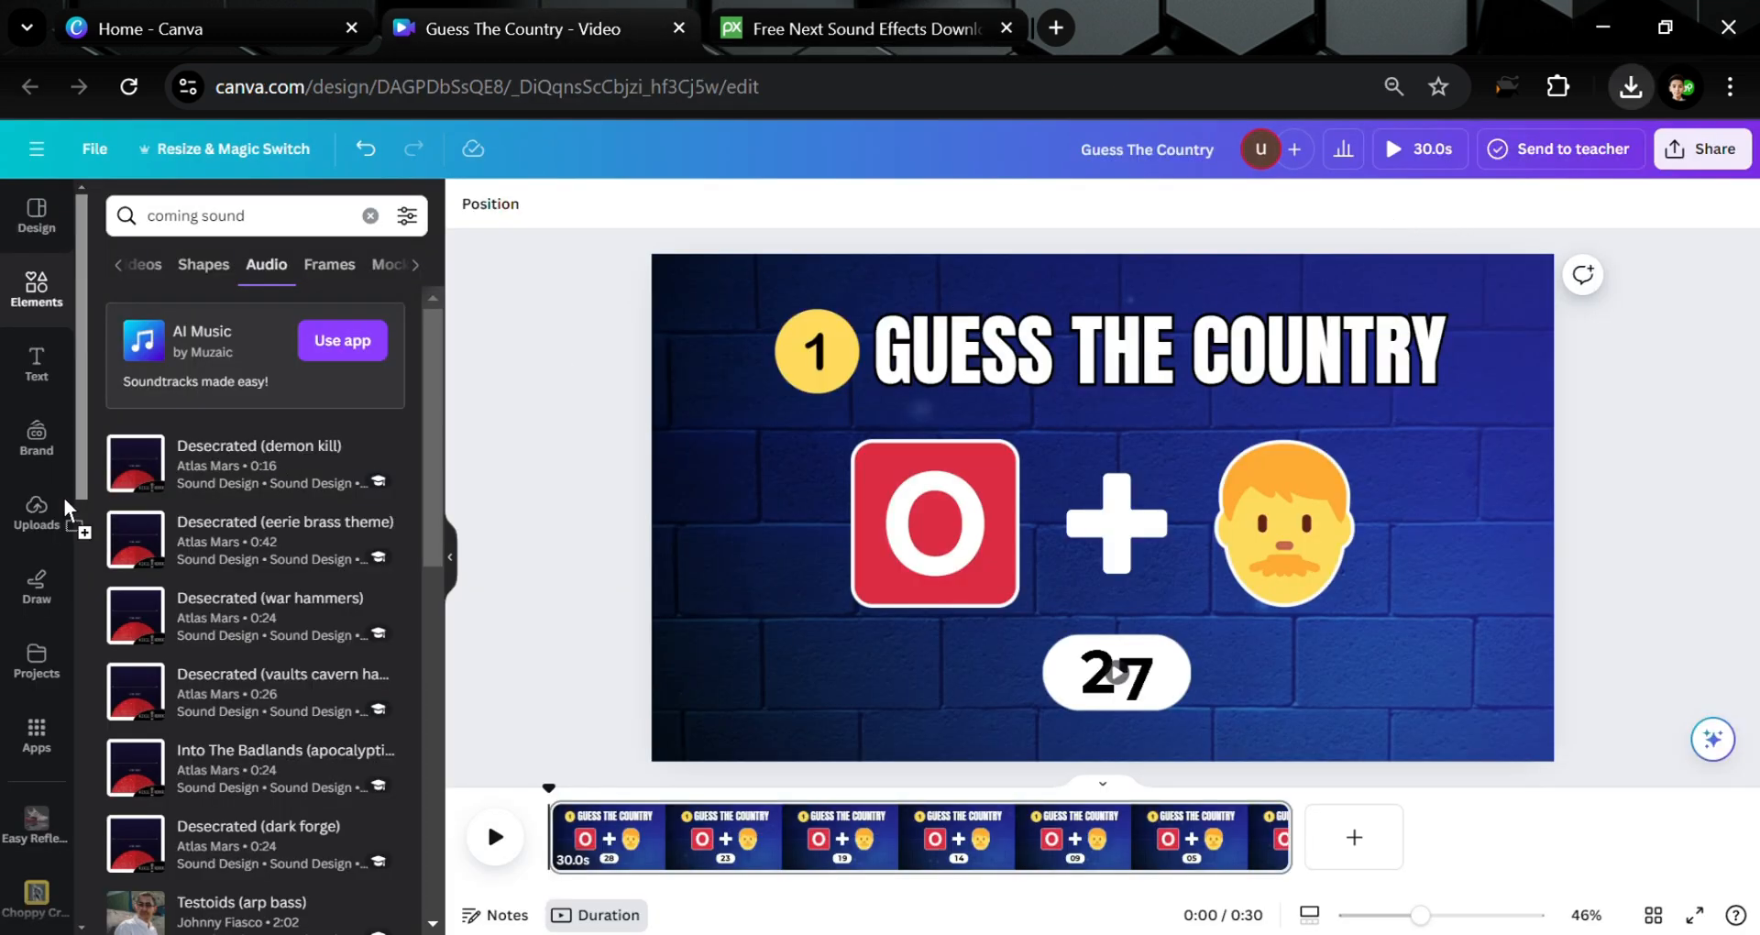
left_click_drag(201, 495, 220, 482)
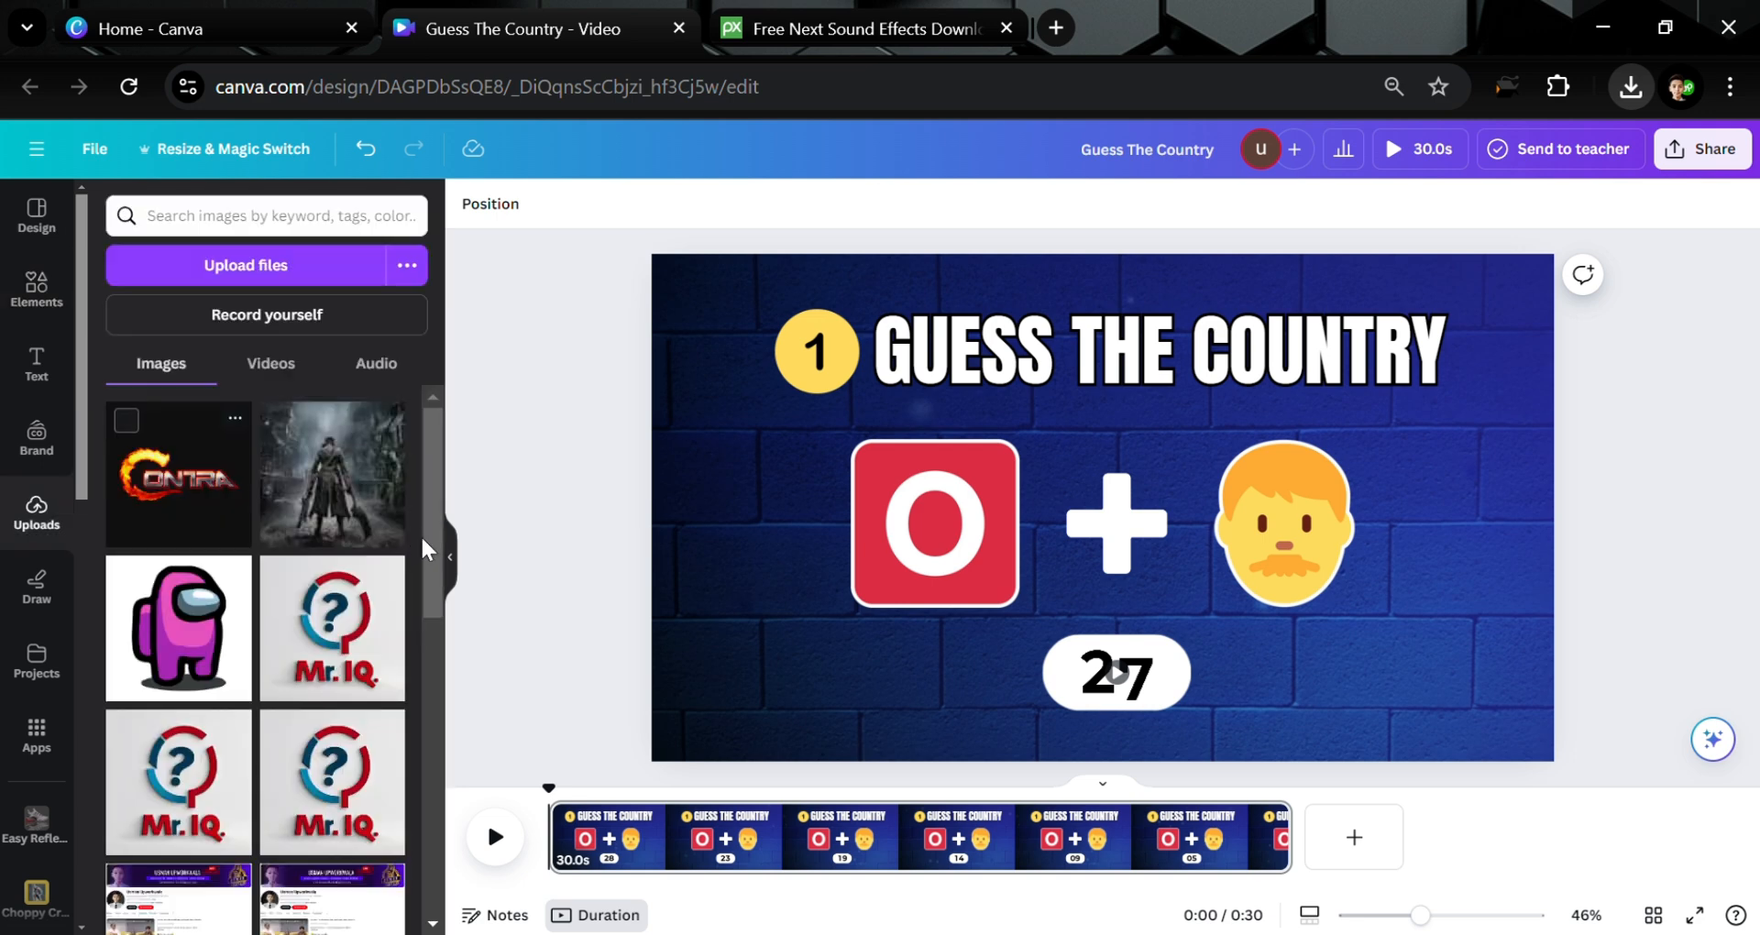
left_click(376, 364)
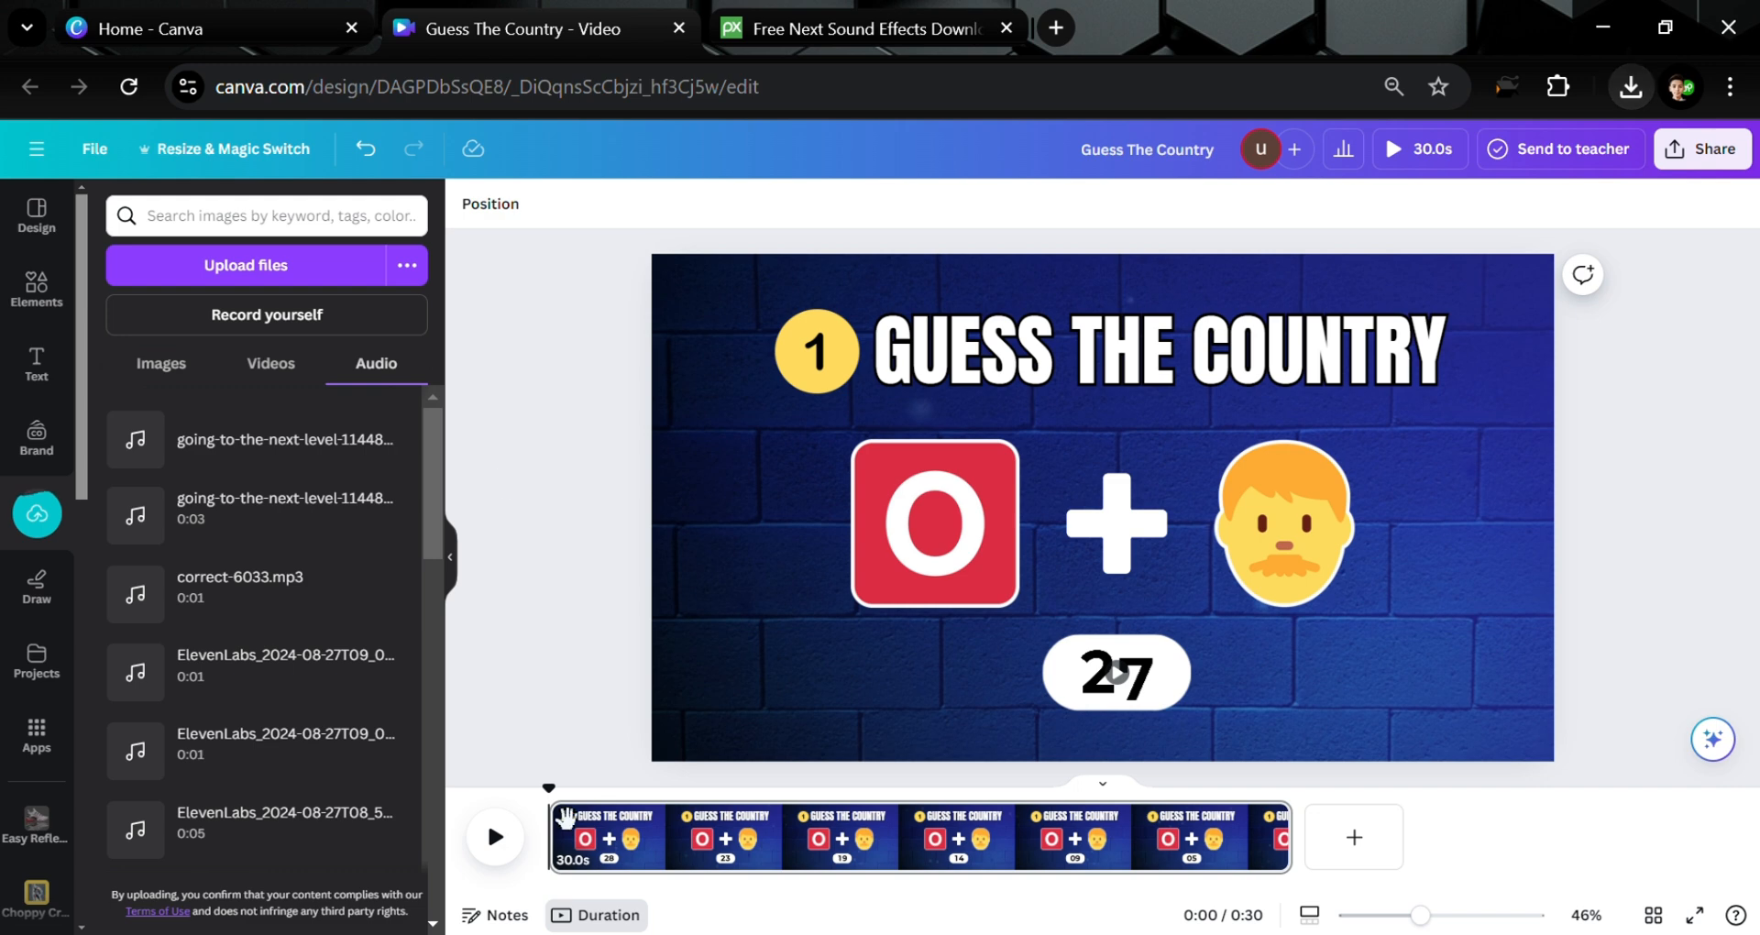
mouse_move(301, 503)
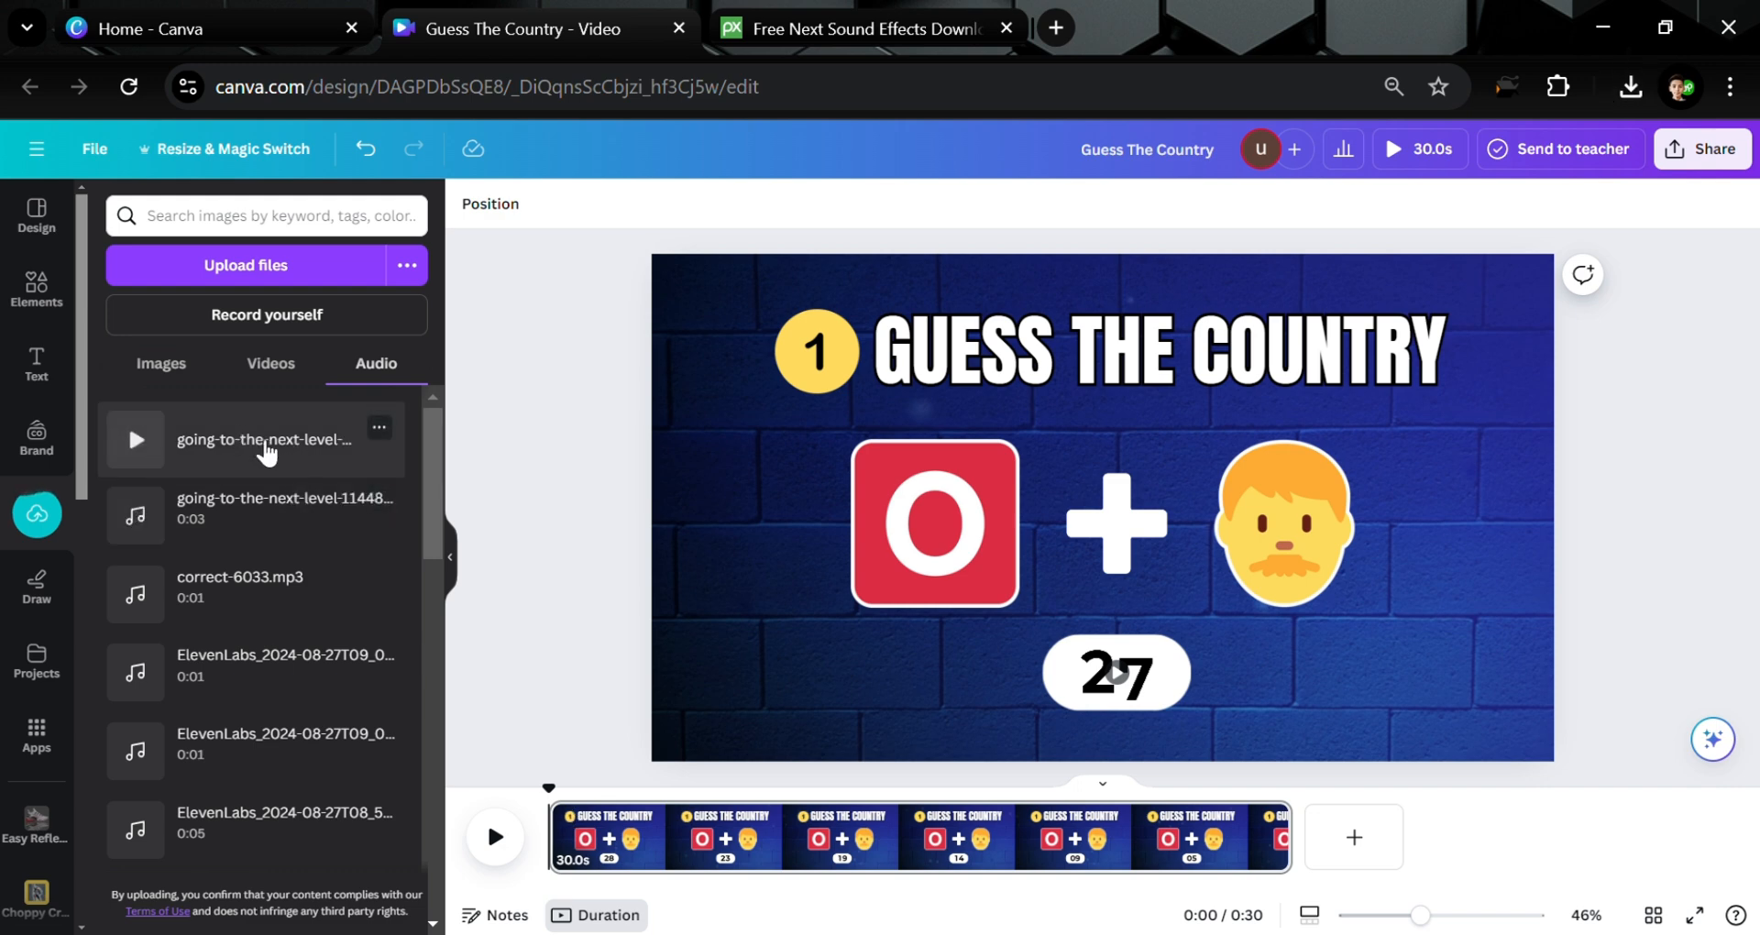
left_click(264, 446)
Play the video and trim the end of the next-level clip slightly shorter
left_click(35, 290)
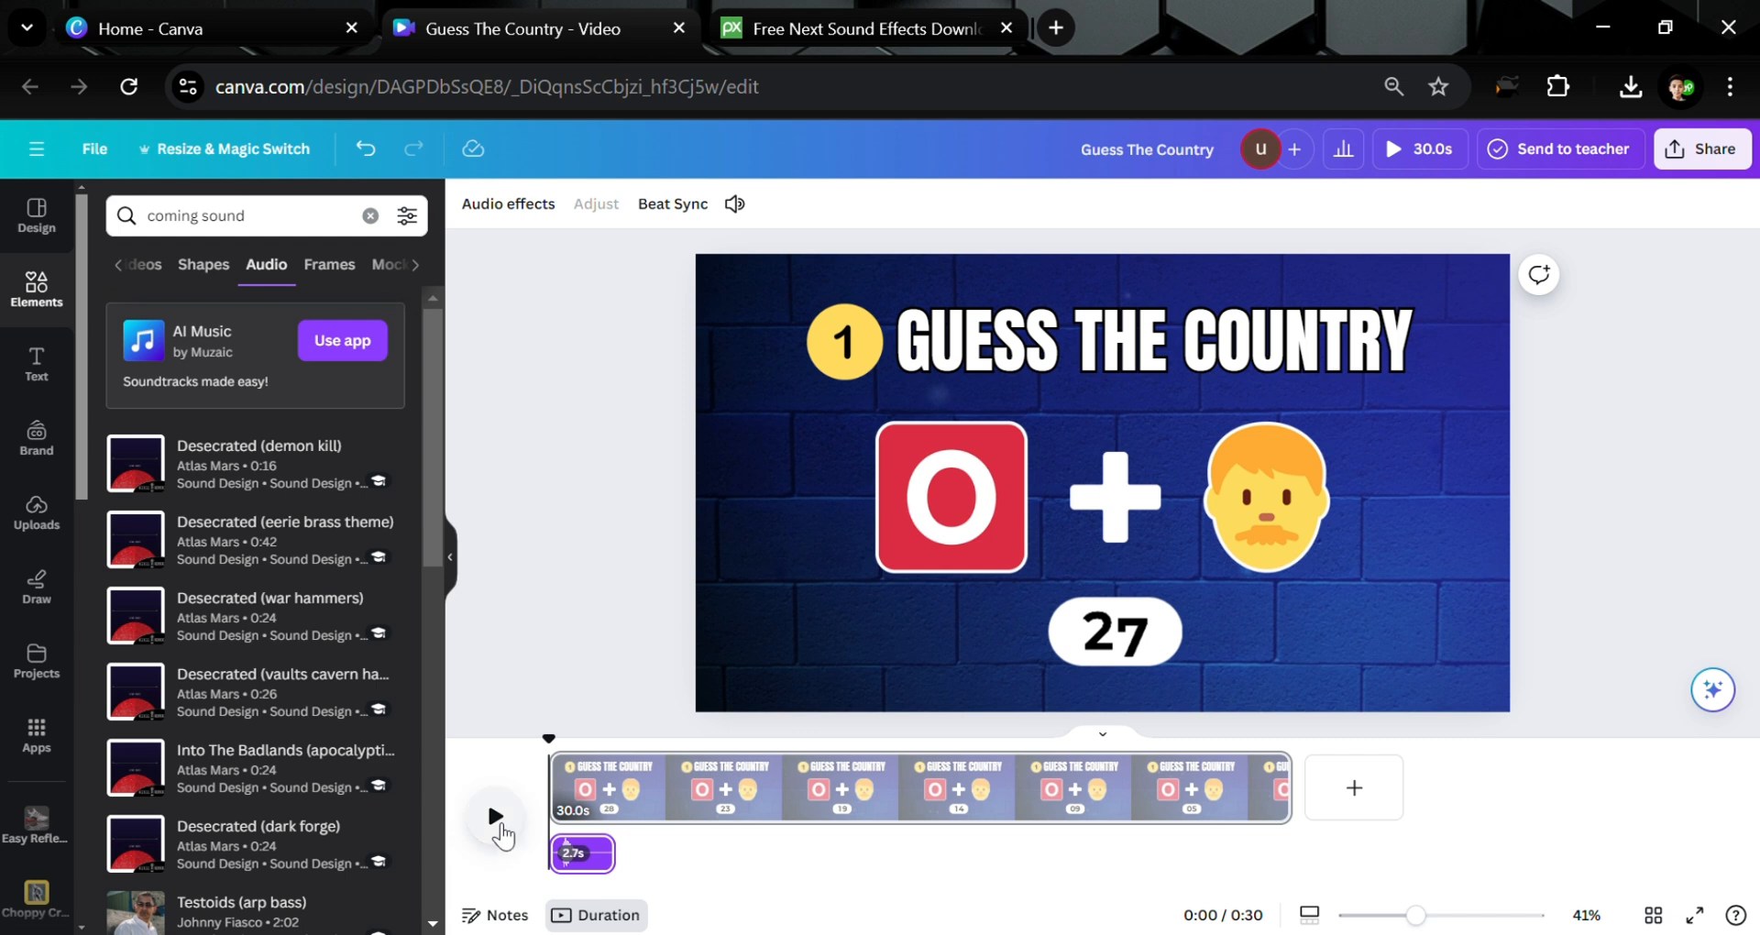
left_click(499, 828)
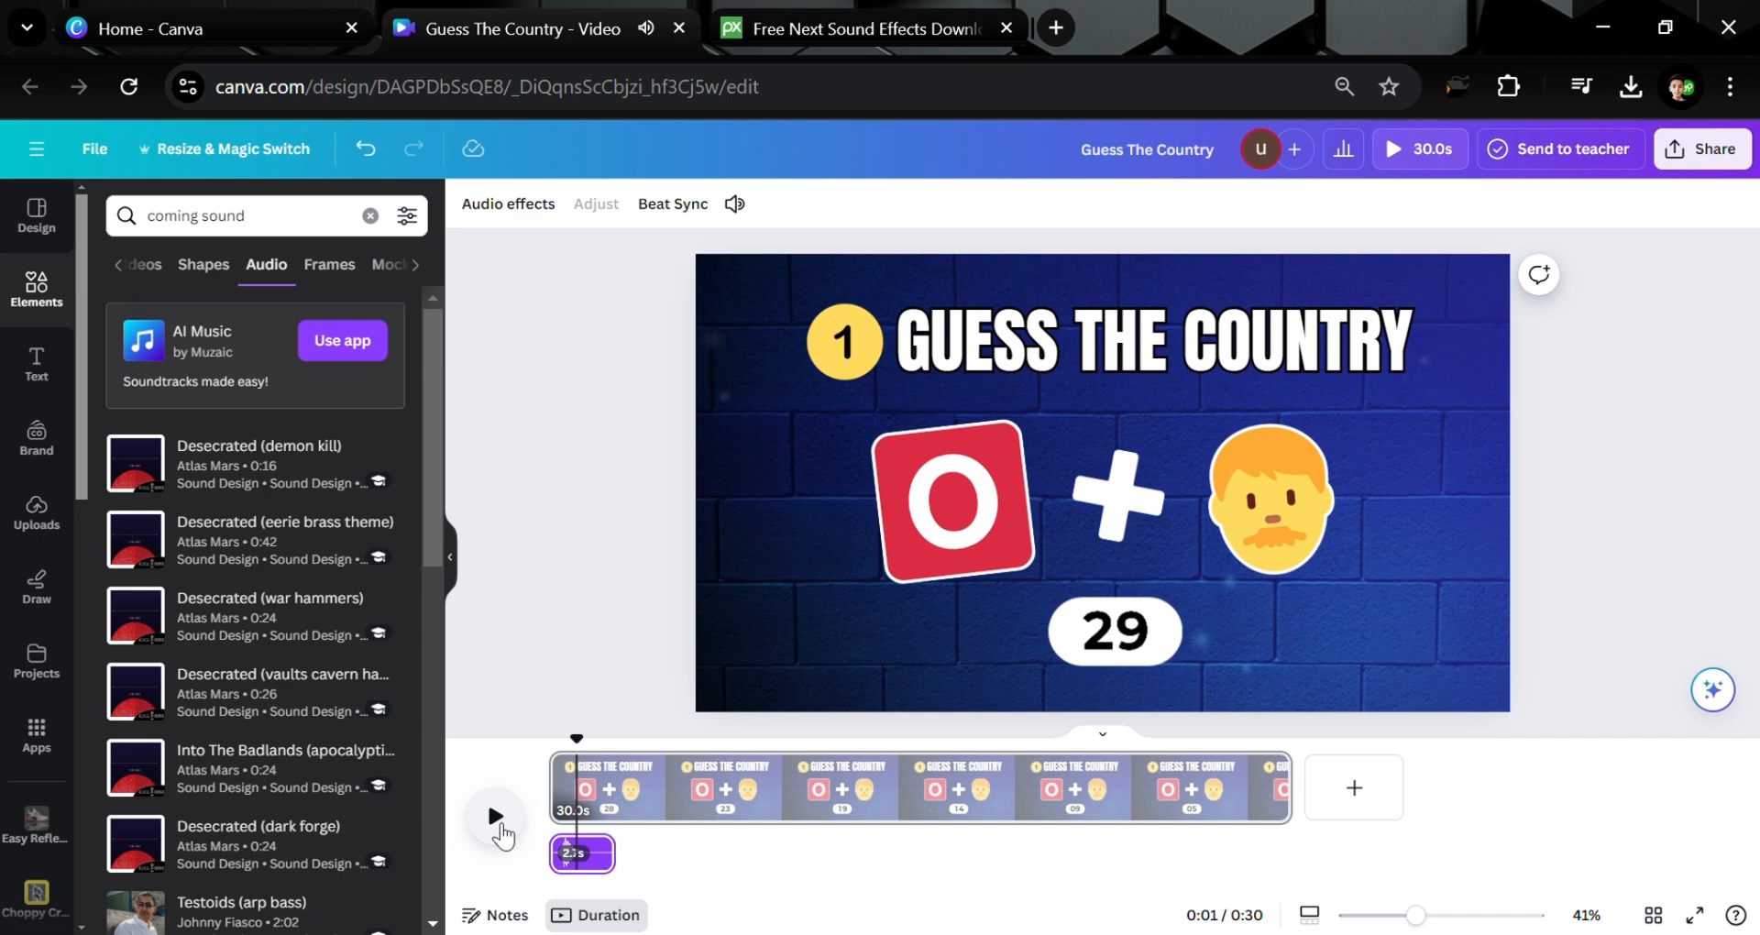
left_click_drag(620, 853, 583, 852)
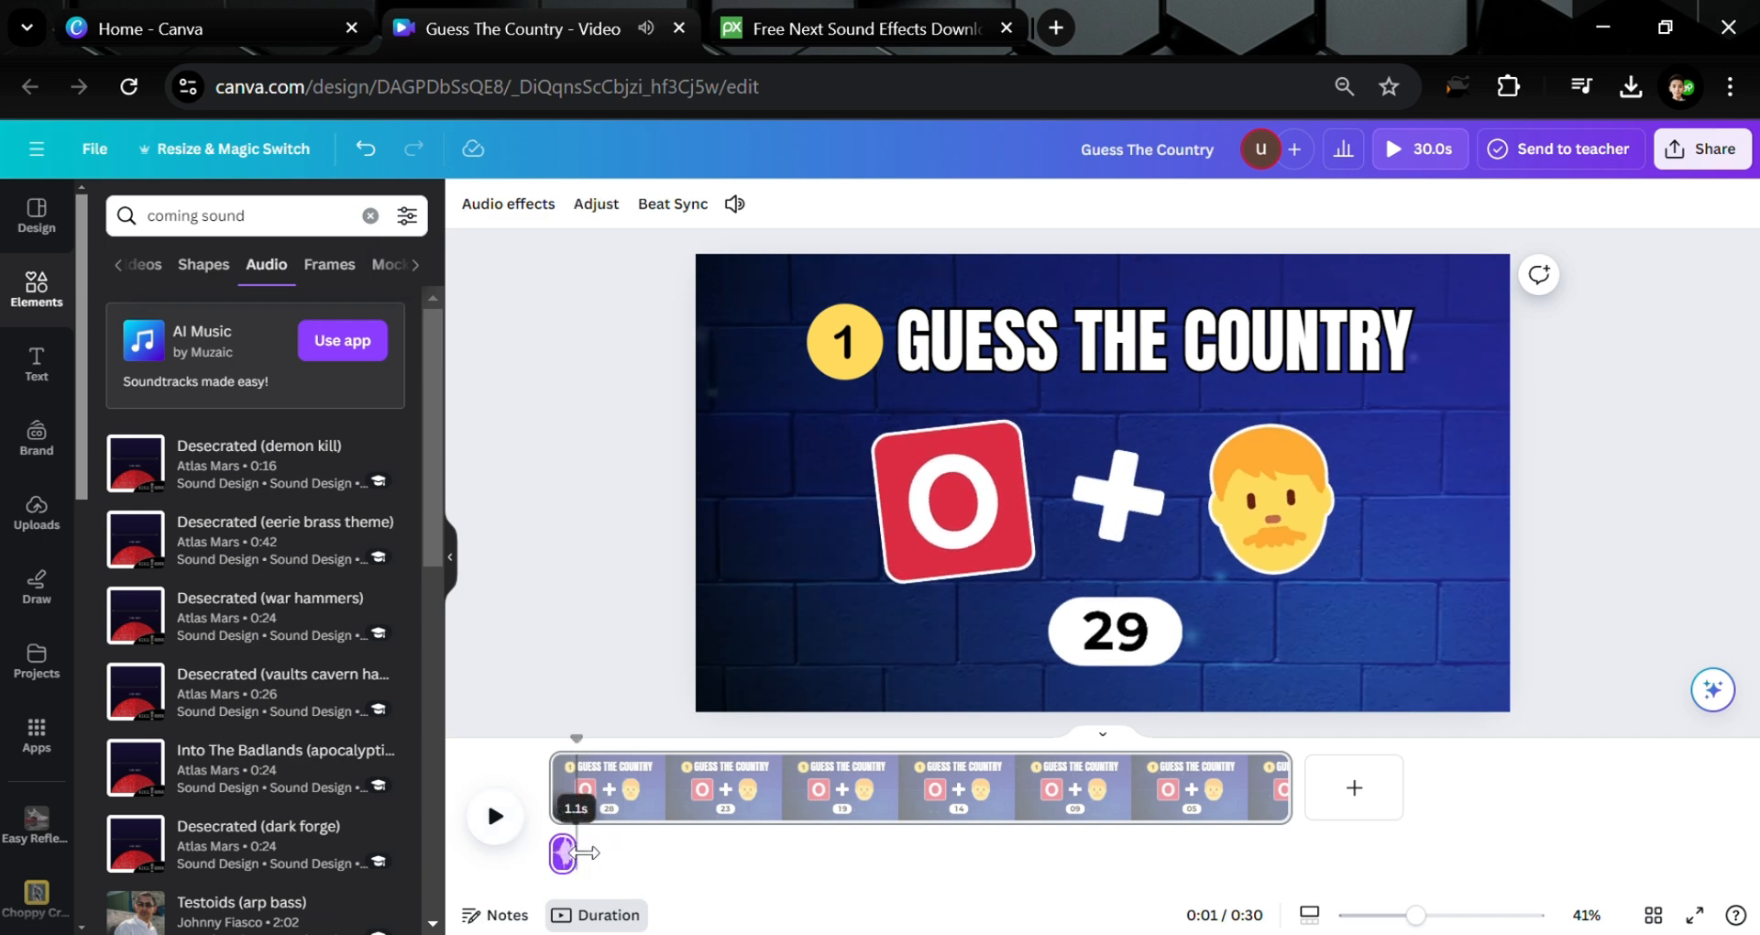
left_click(855, 11)
Search Pixabay sound effects for 'clock ticking'
scroll(711, 389, "up", 4)
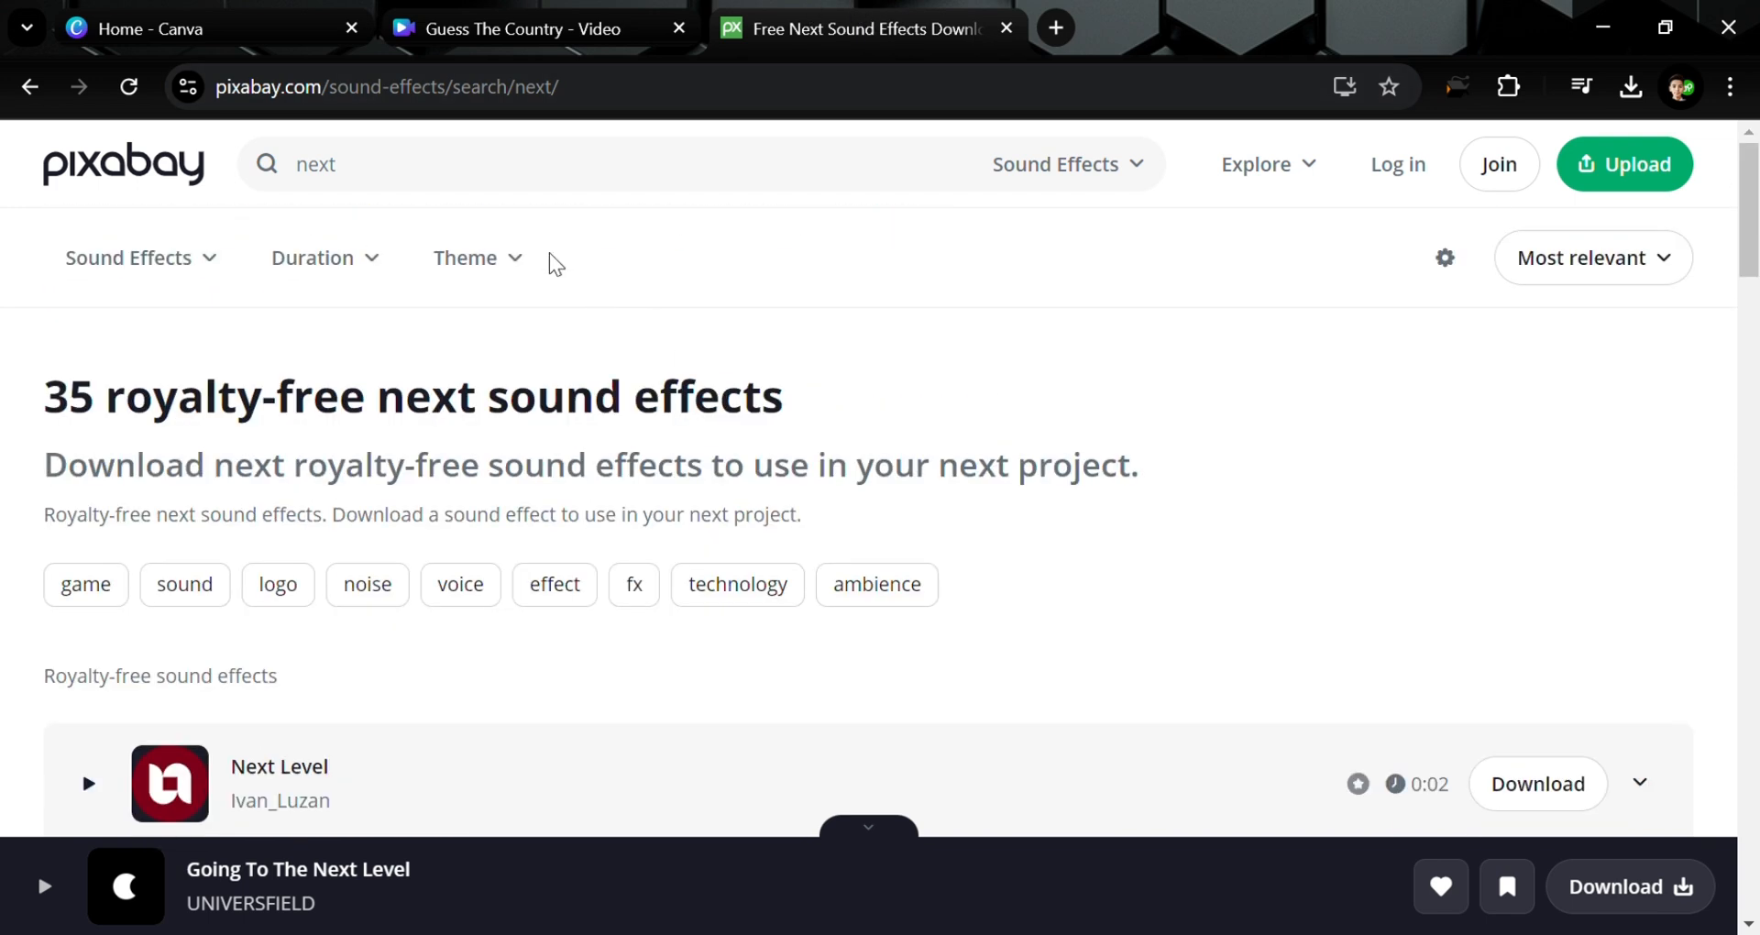
left_click(500, 168)
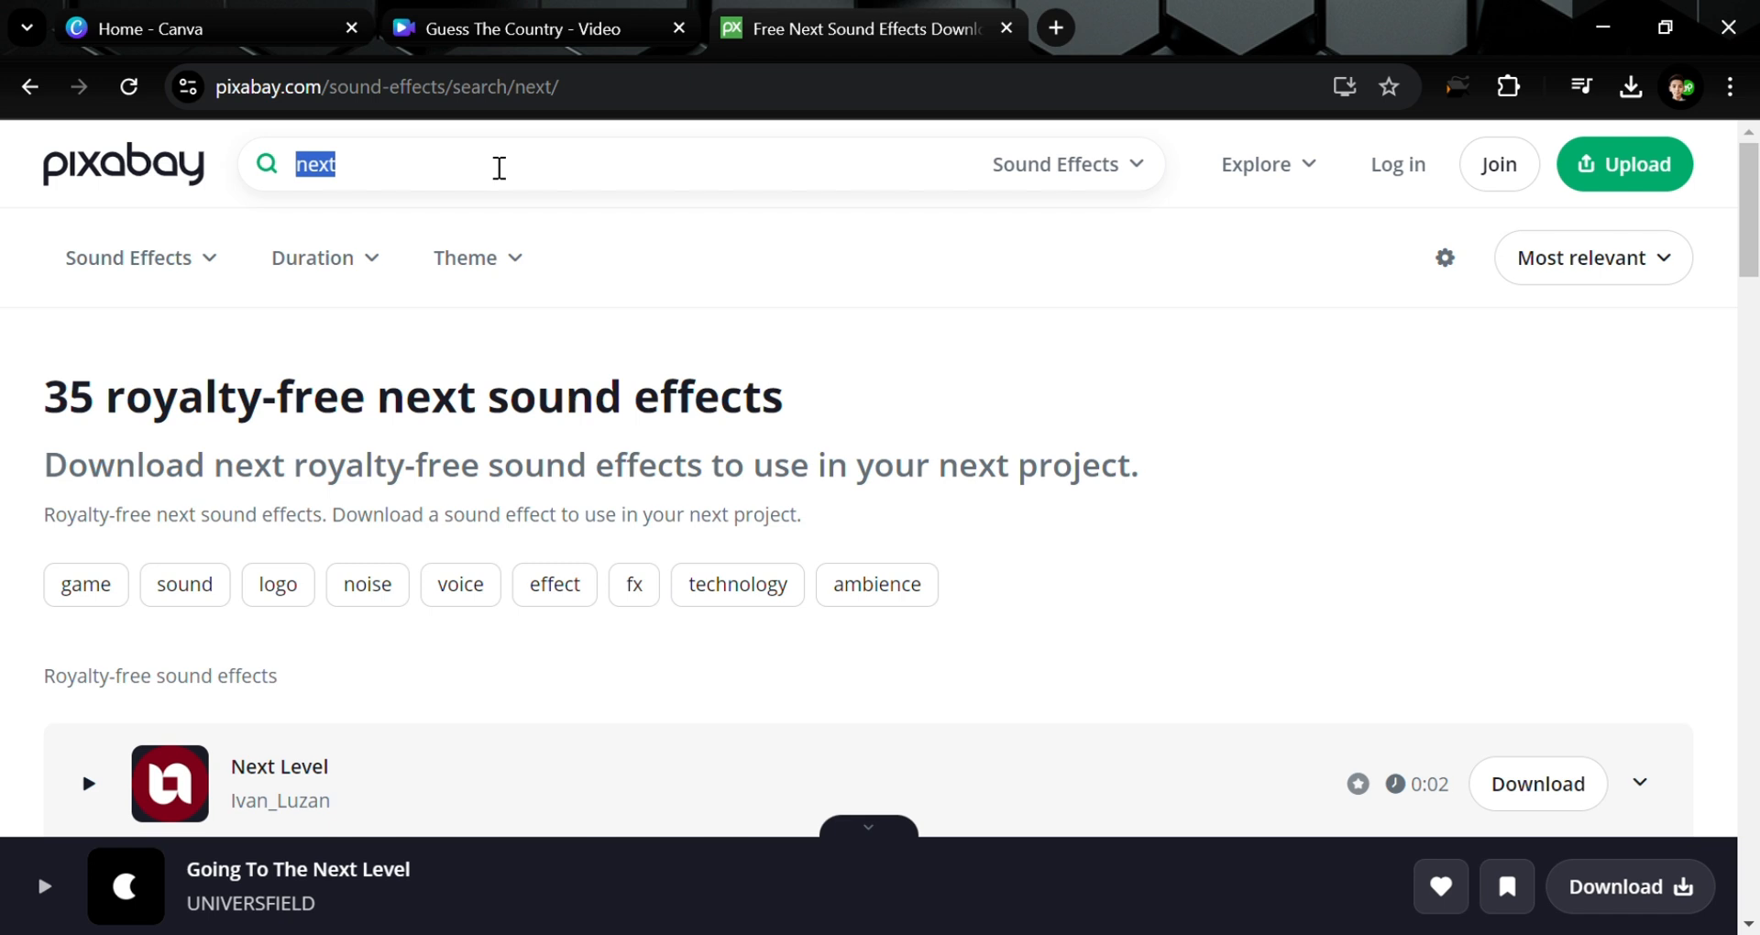
type("clo")
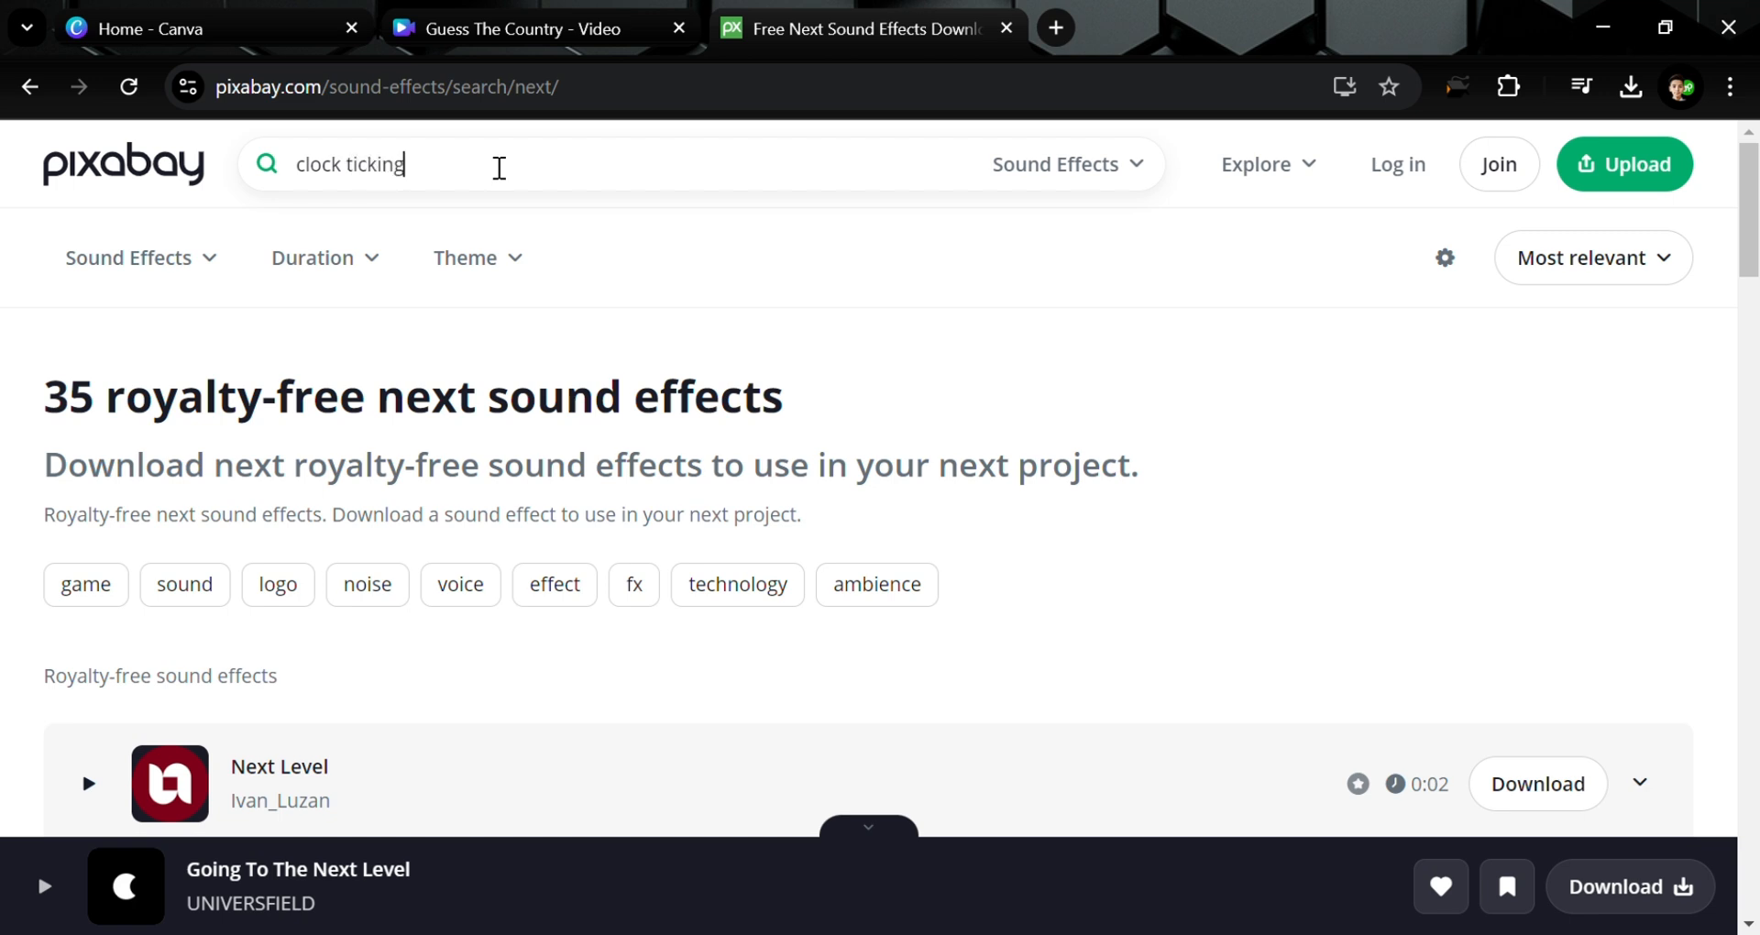
type("ck ticking")
key("Return")
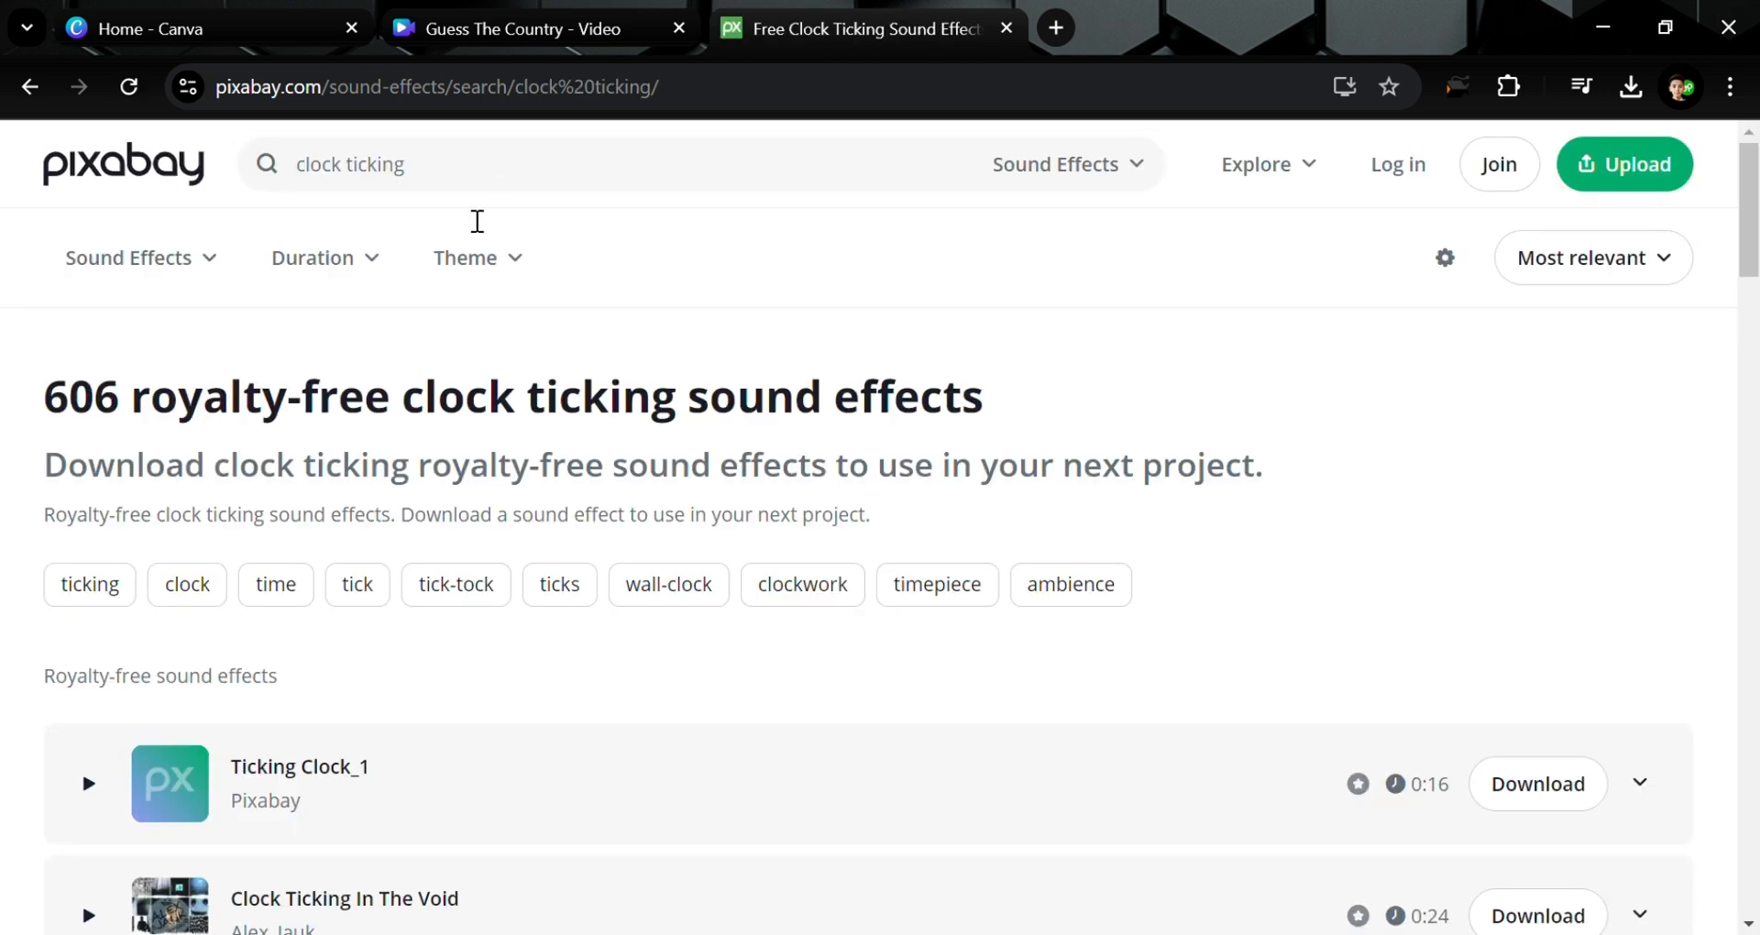
Preview and download the 0:16 Ticking Clock_1 sound effect
left_click(99, 787)
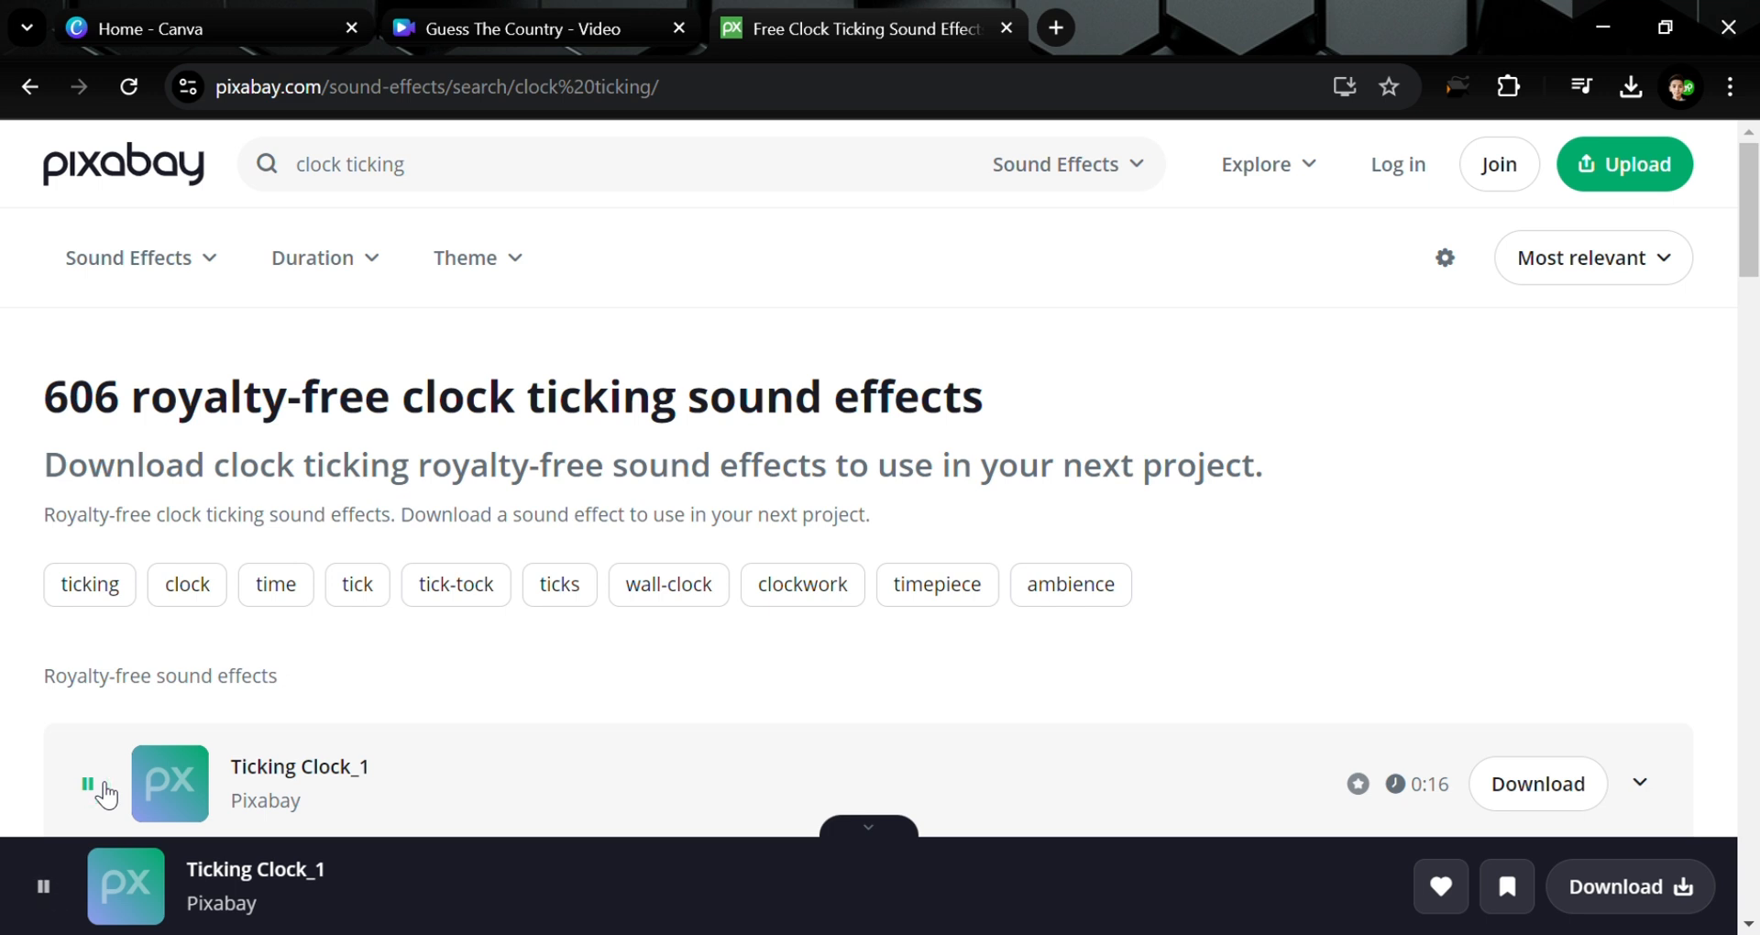
scroll(1070, 642, "down", 5)
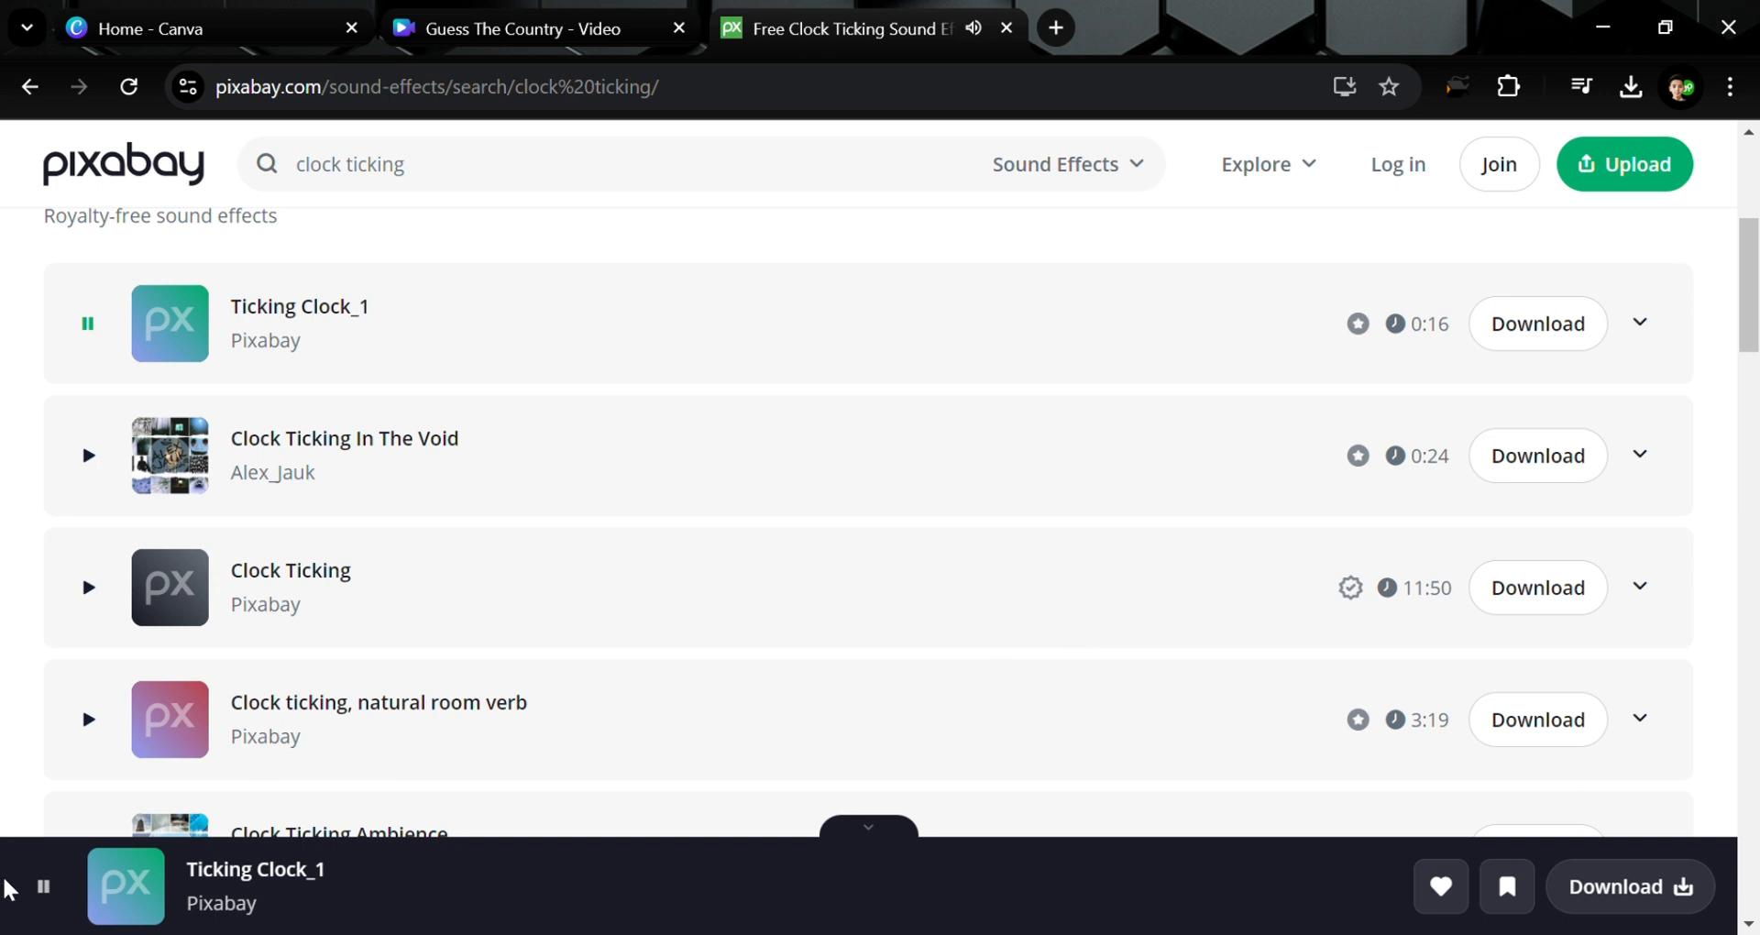
left_click(42, 887)
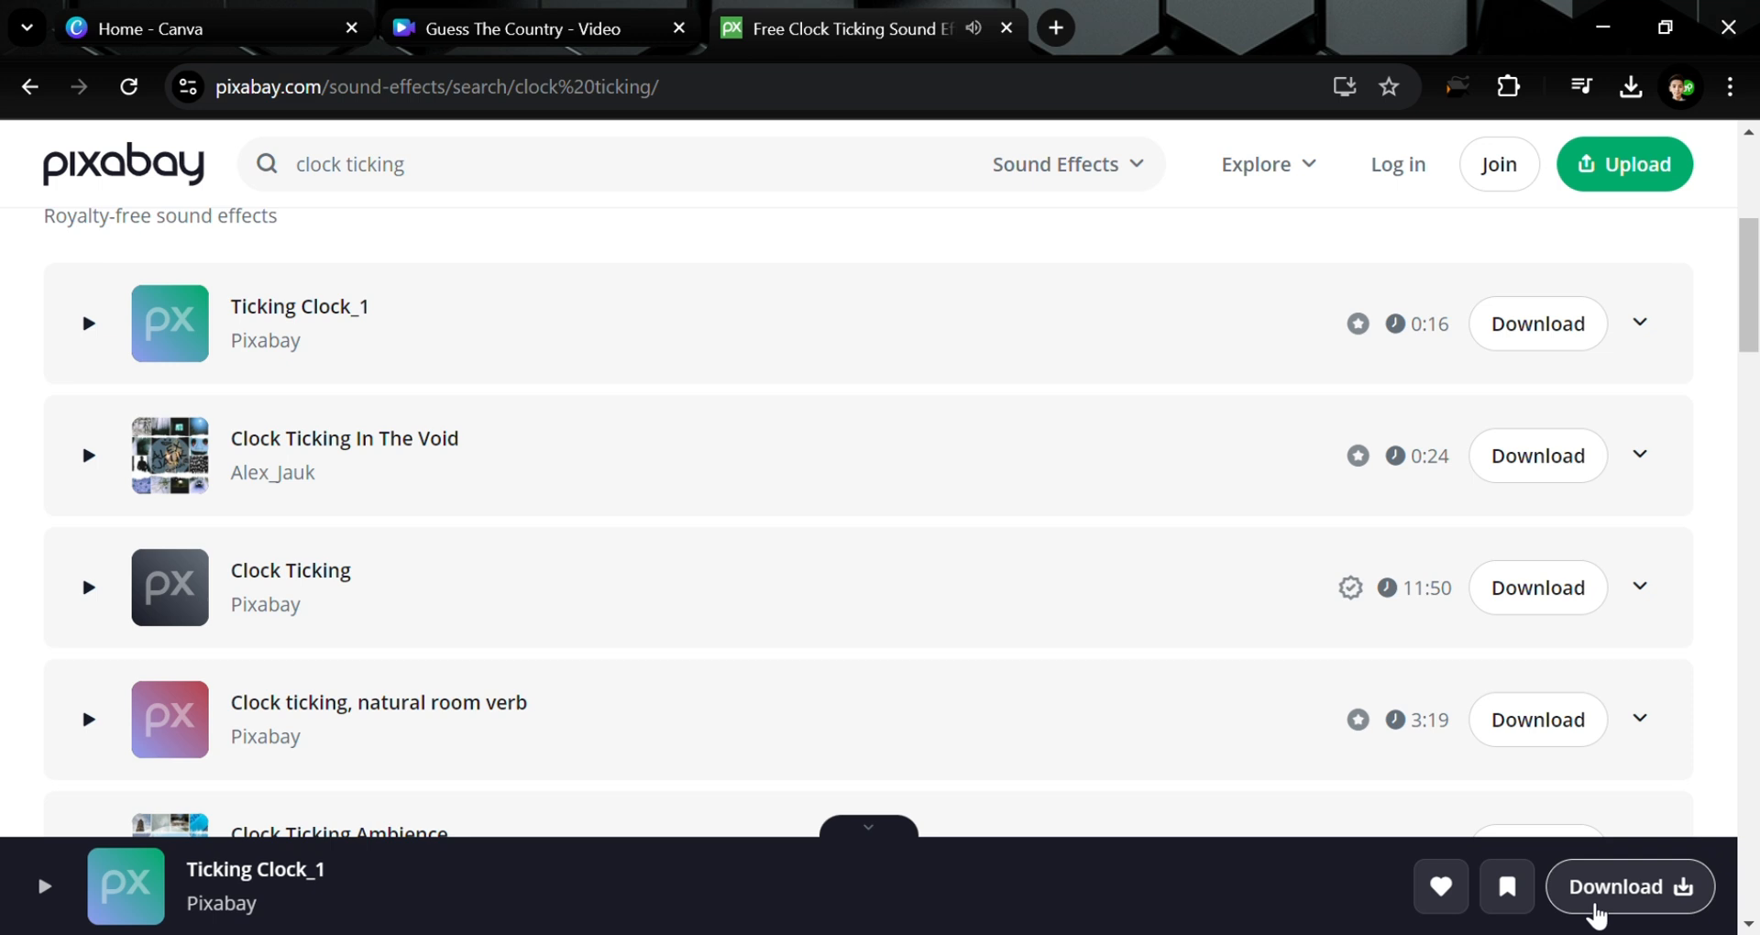
left_click(1595, 914)
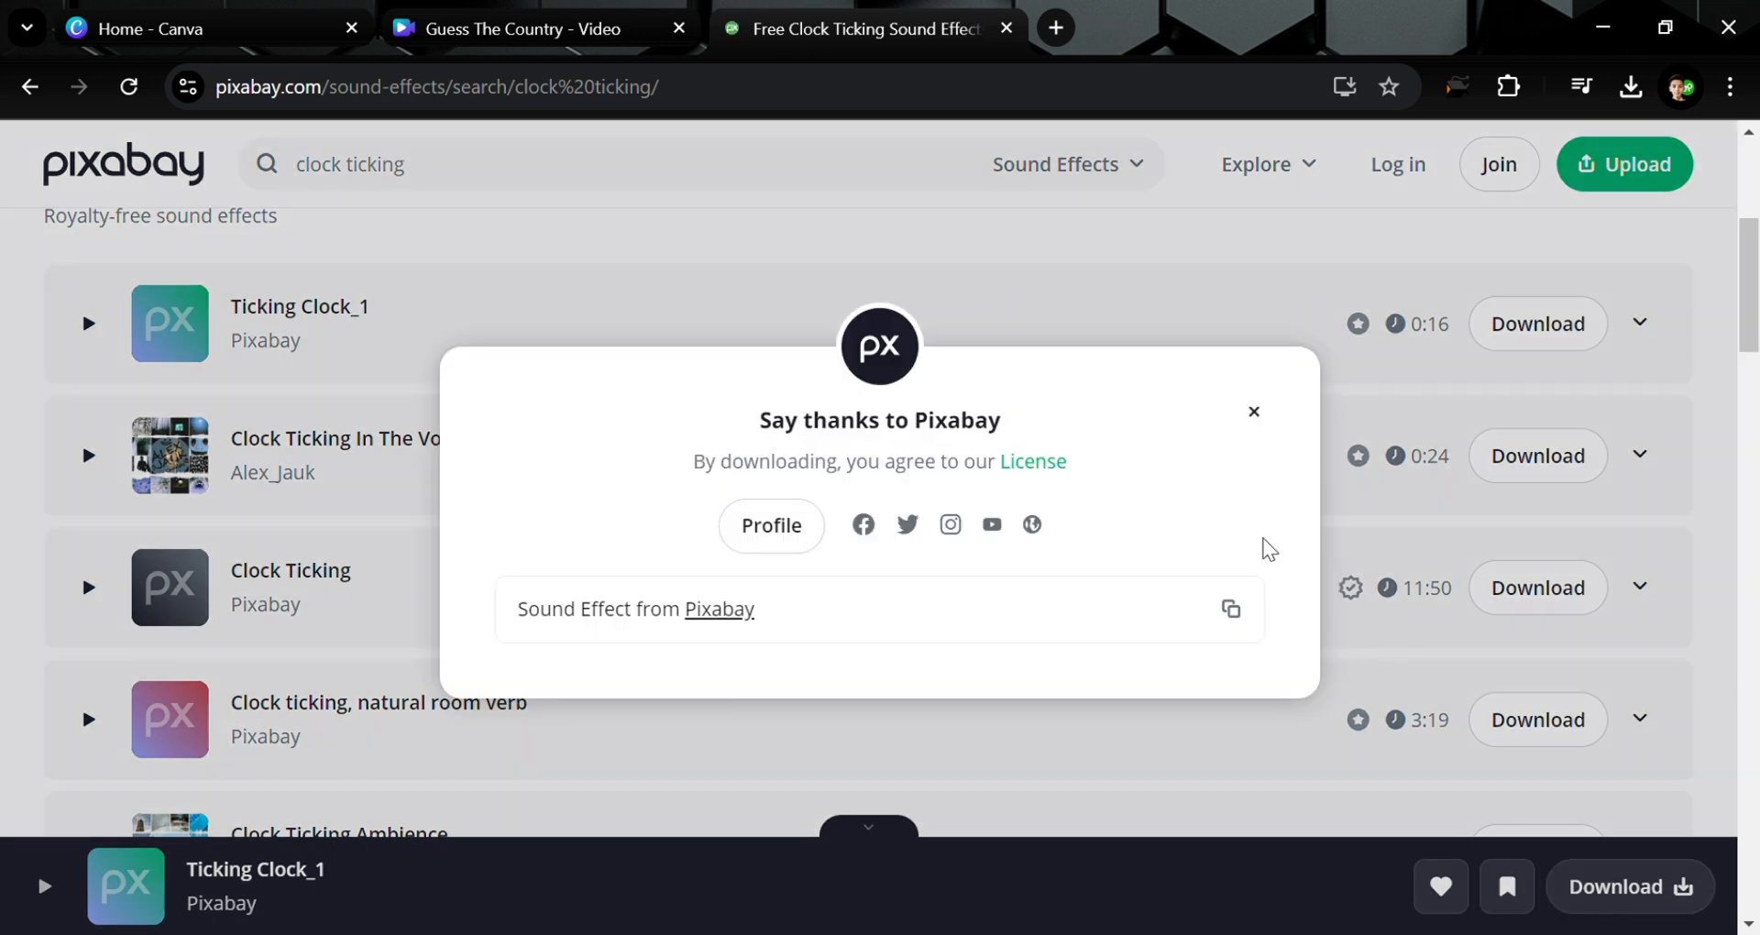
left_click(1254, 412)
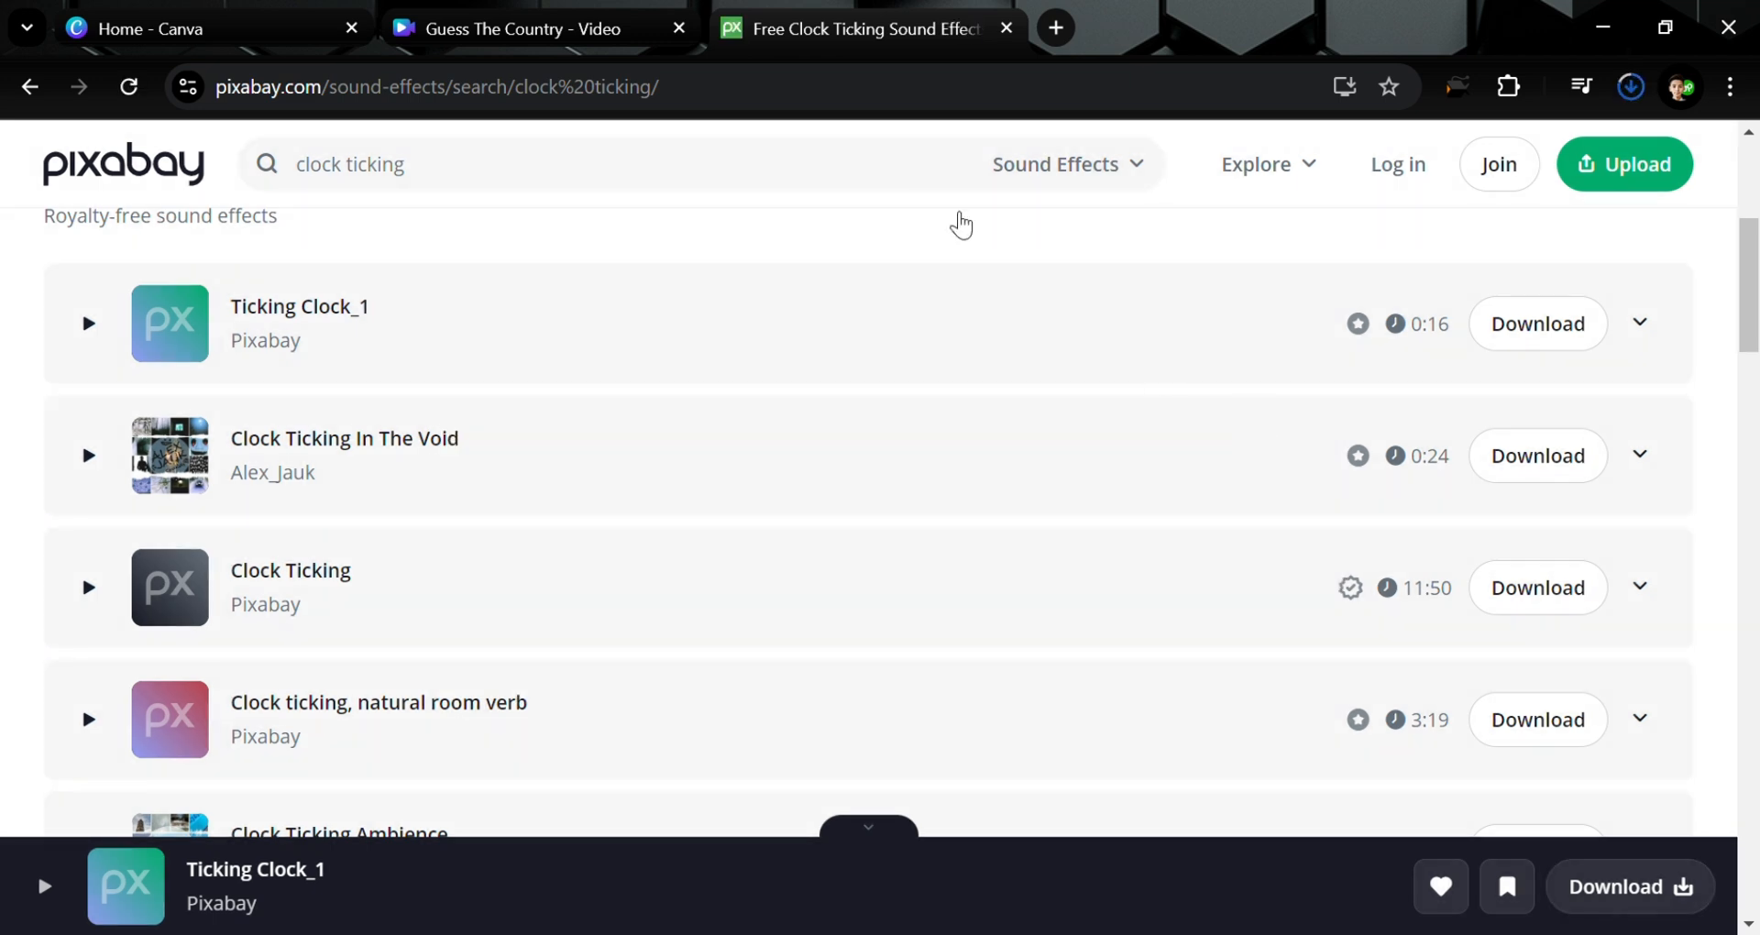
left_click(548, 14)
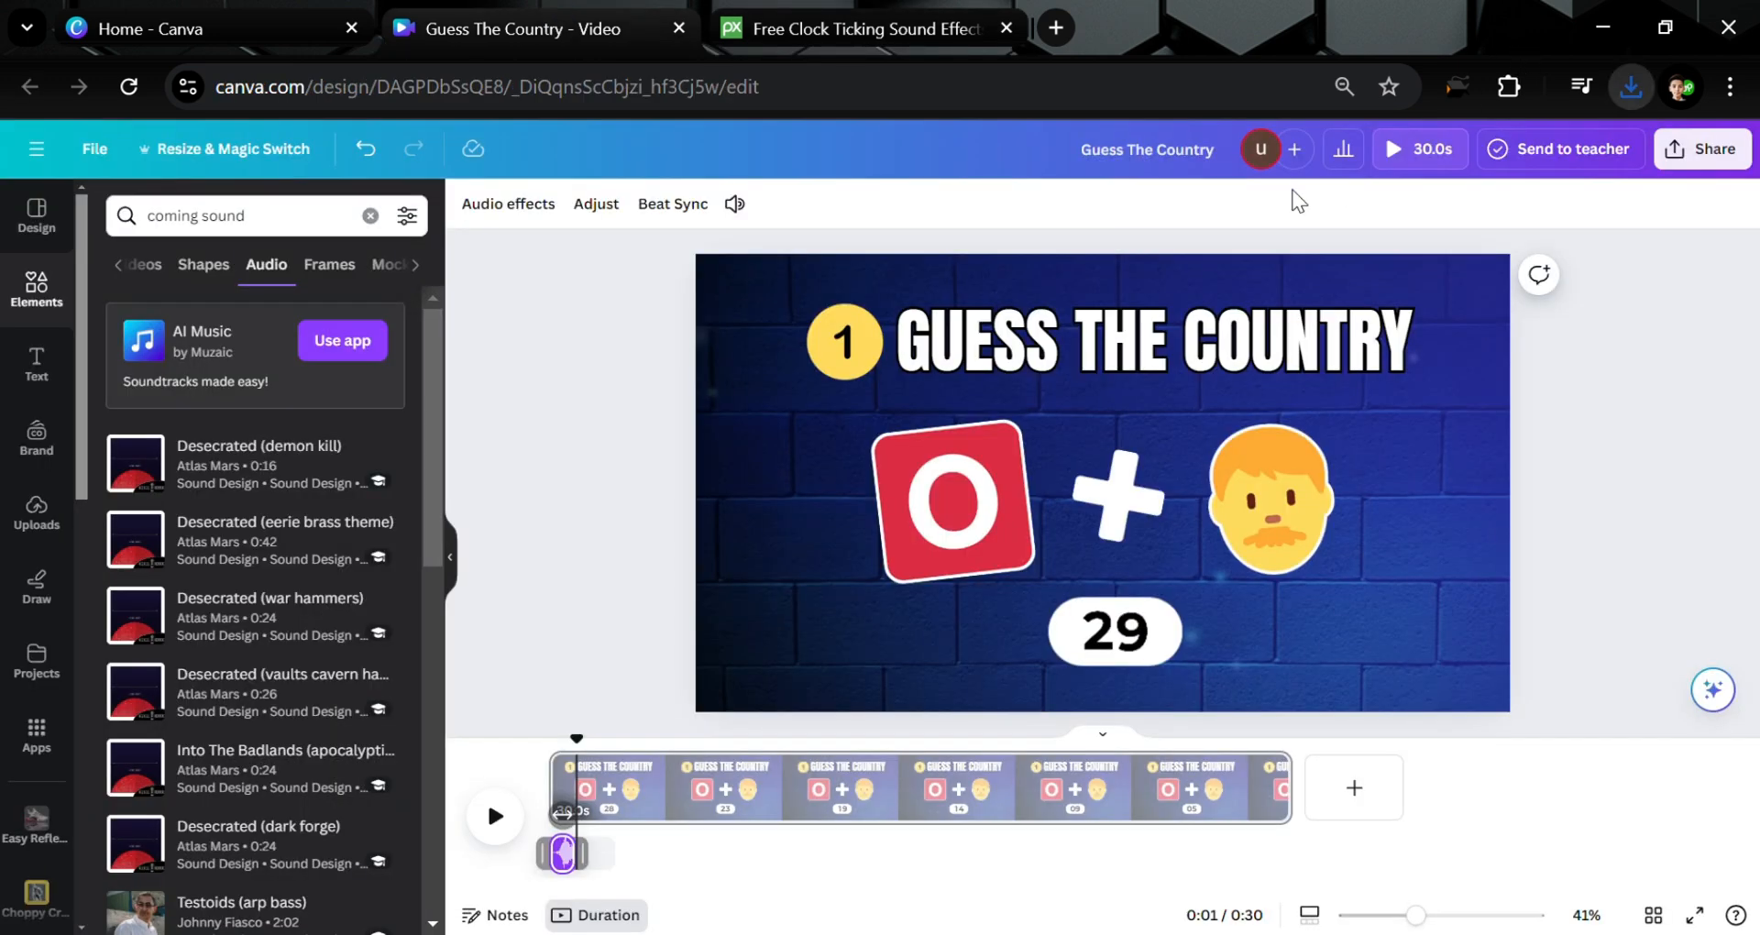
Upload ticking-clock_1-27477.mp3 and add it to the timeline at the page start
left_click(35, 515)
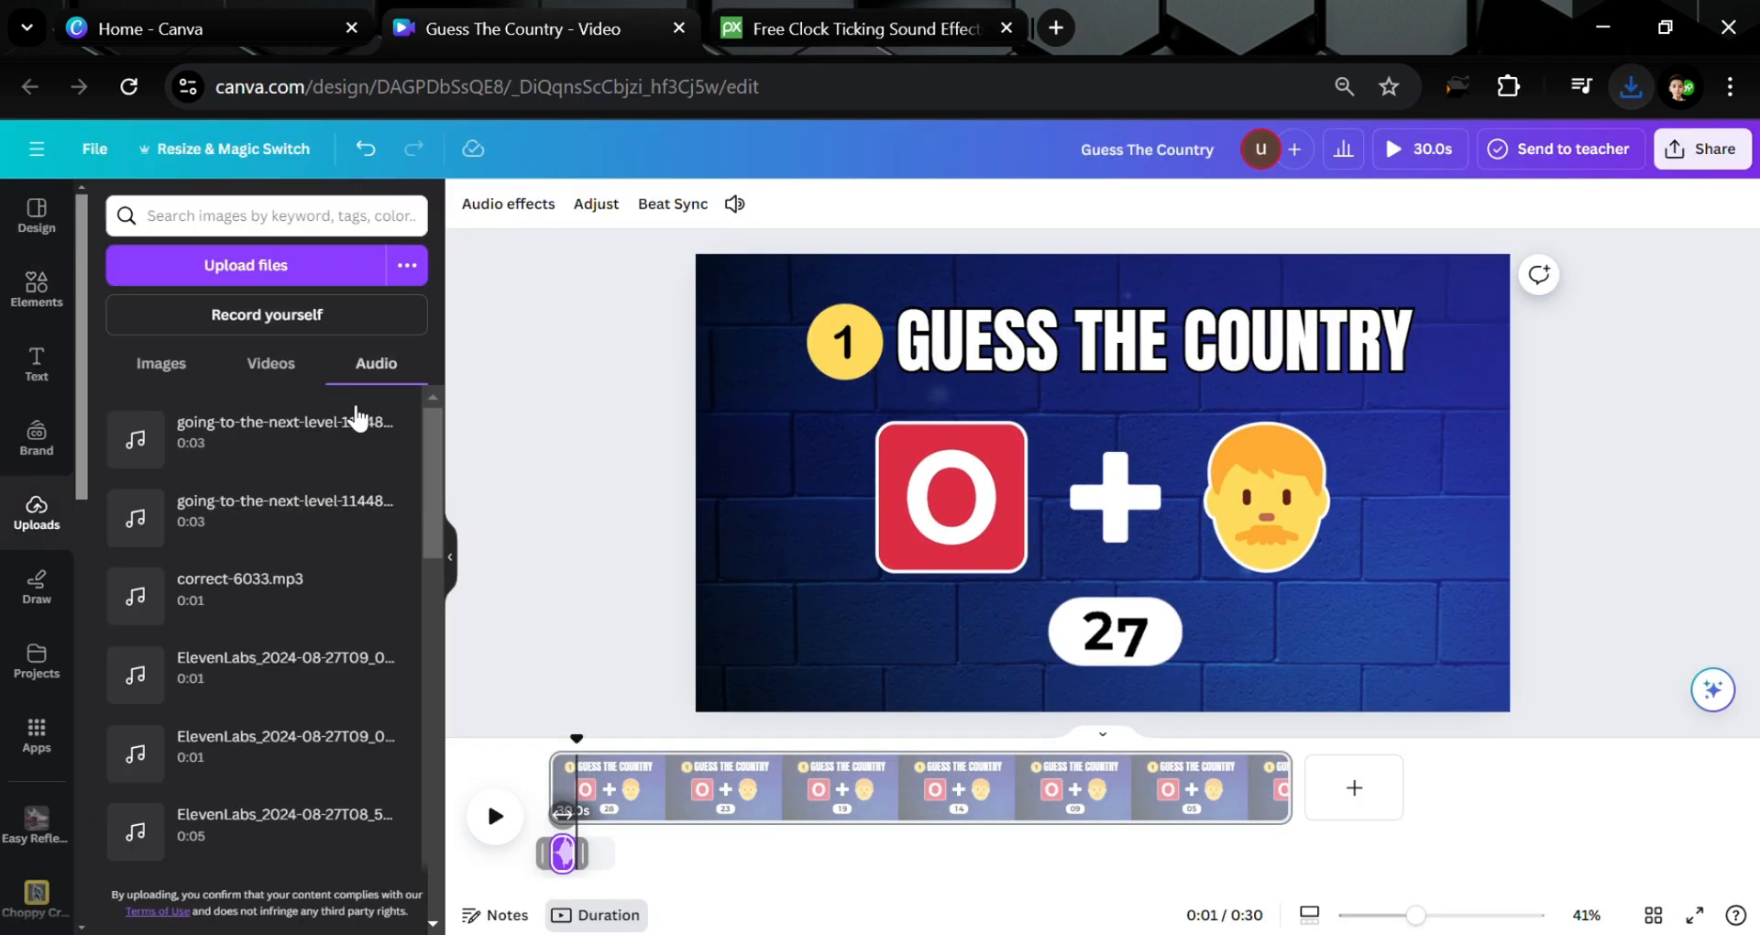
mouse_move(355, 424)
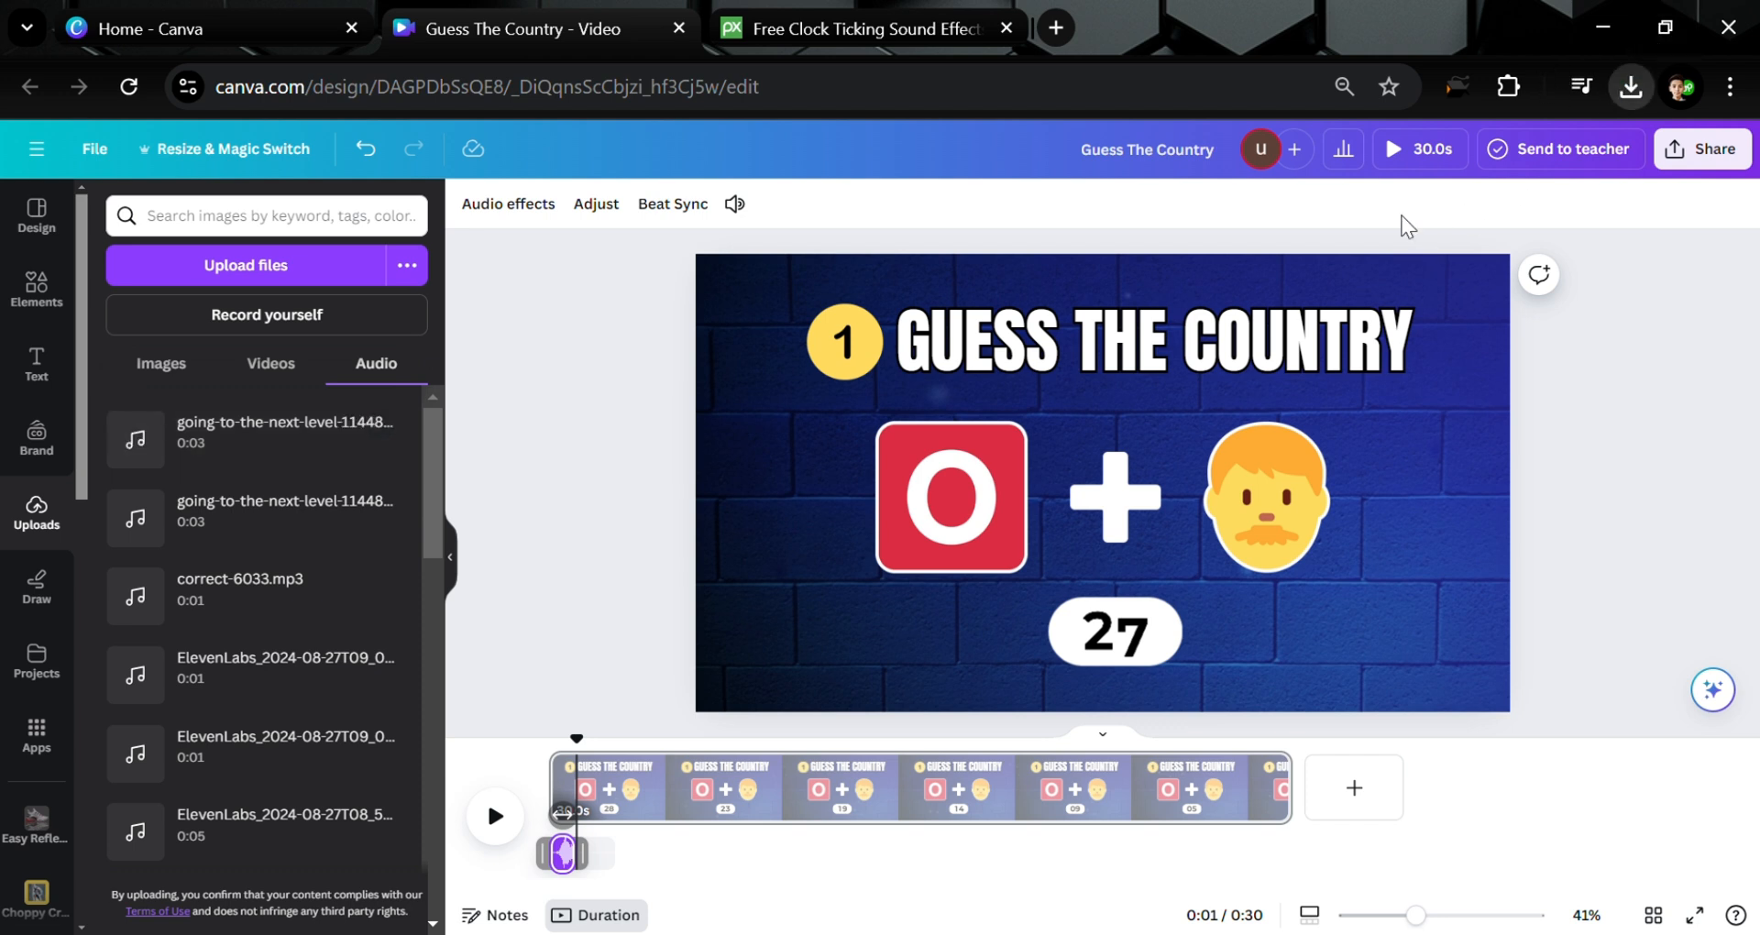
left_click_drag(1401, 216, 288, 508)
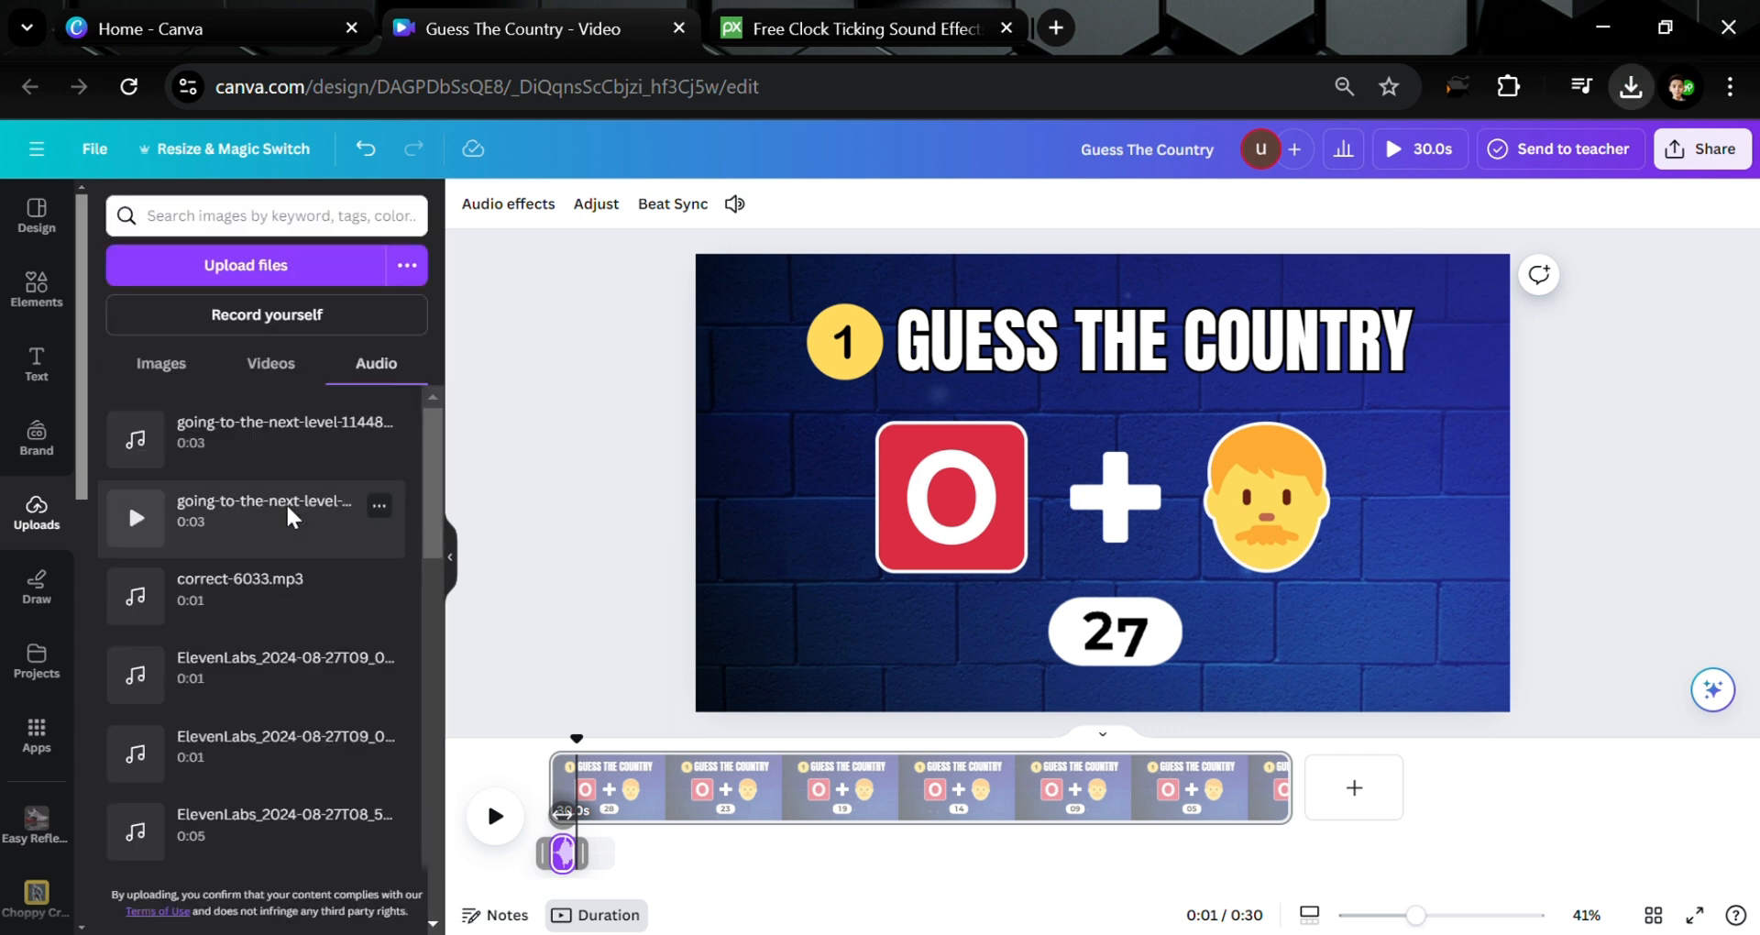
left_click(515, 416)
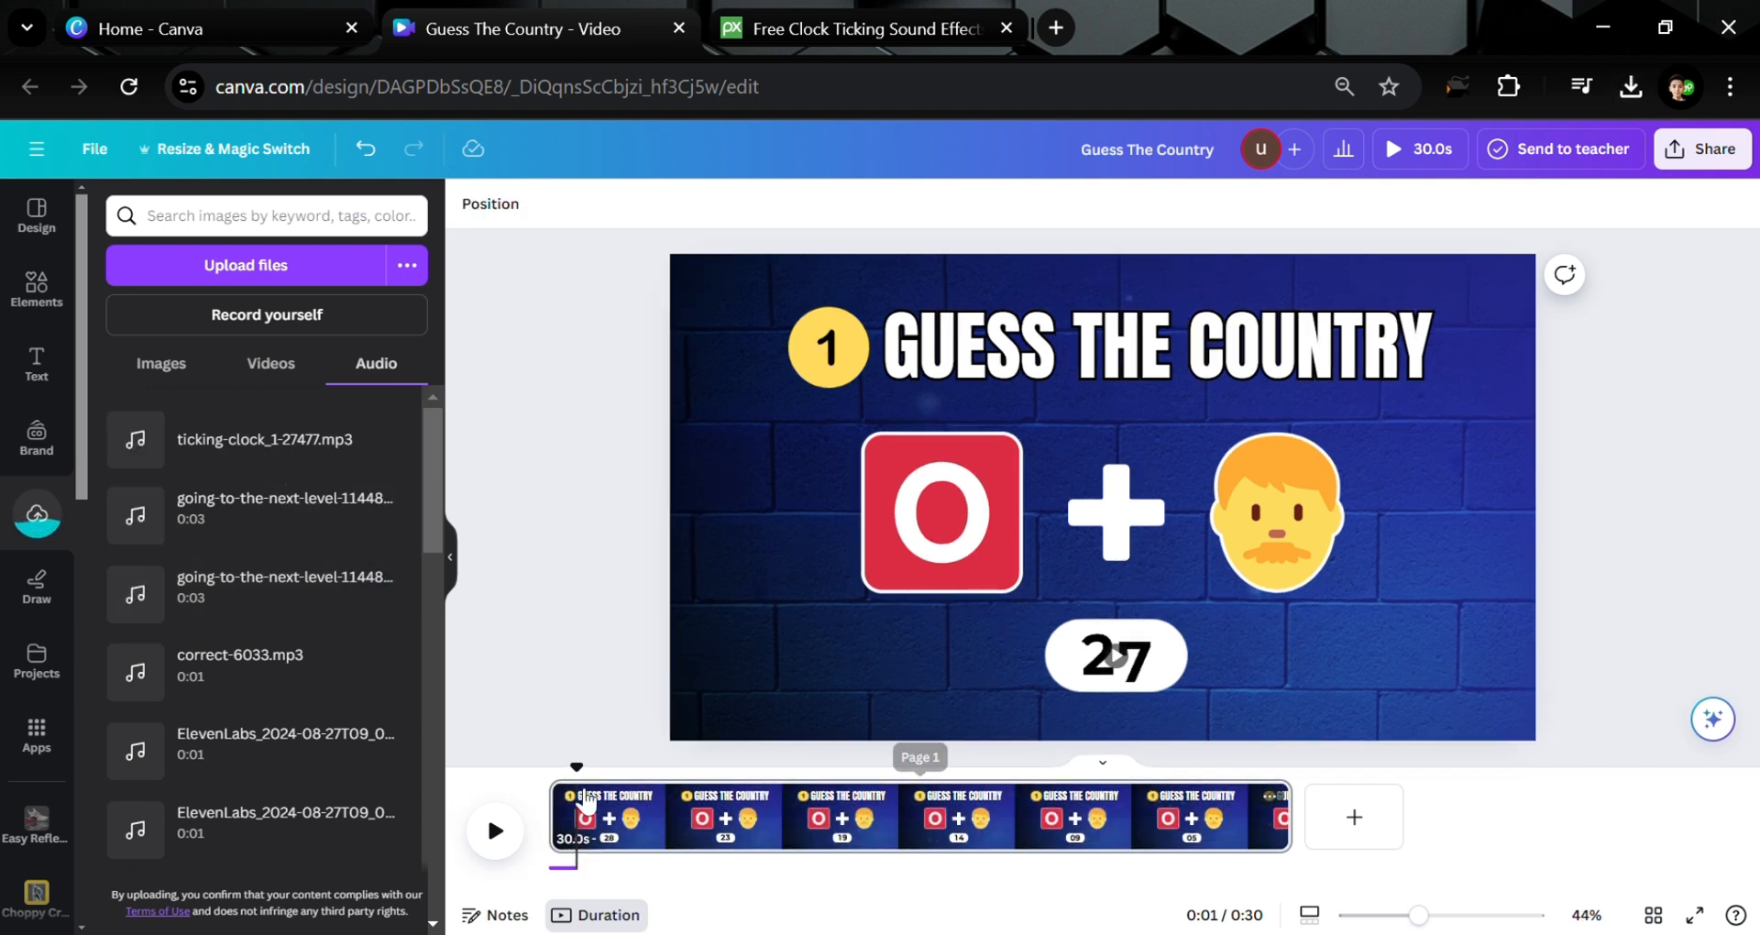
left_click(582, 786)
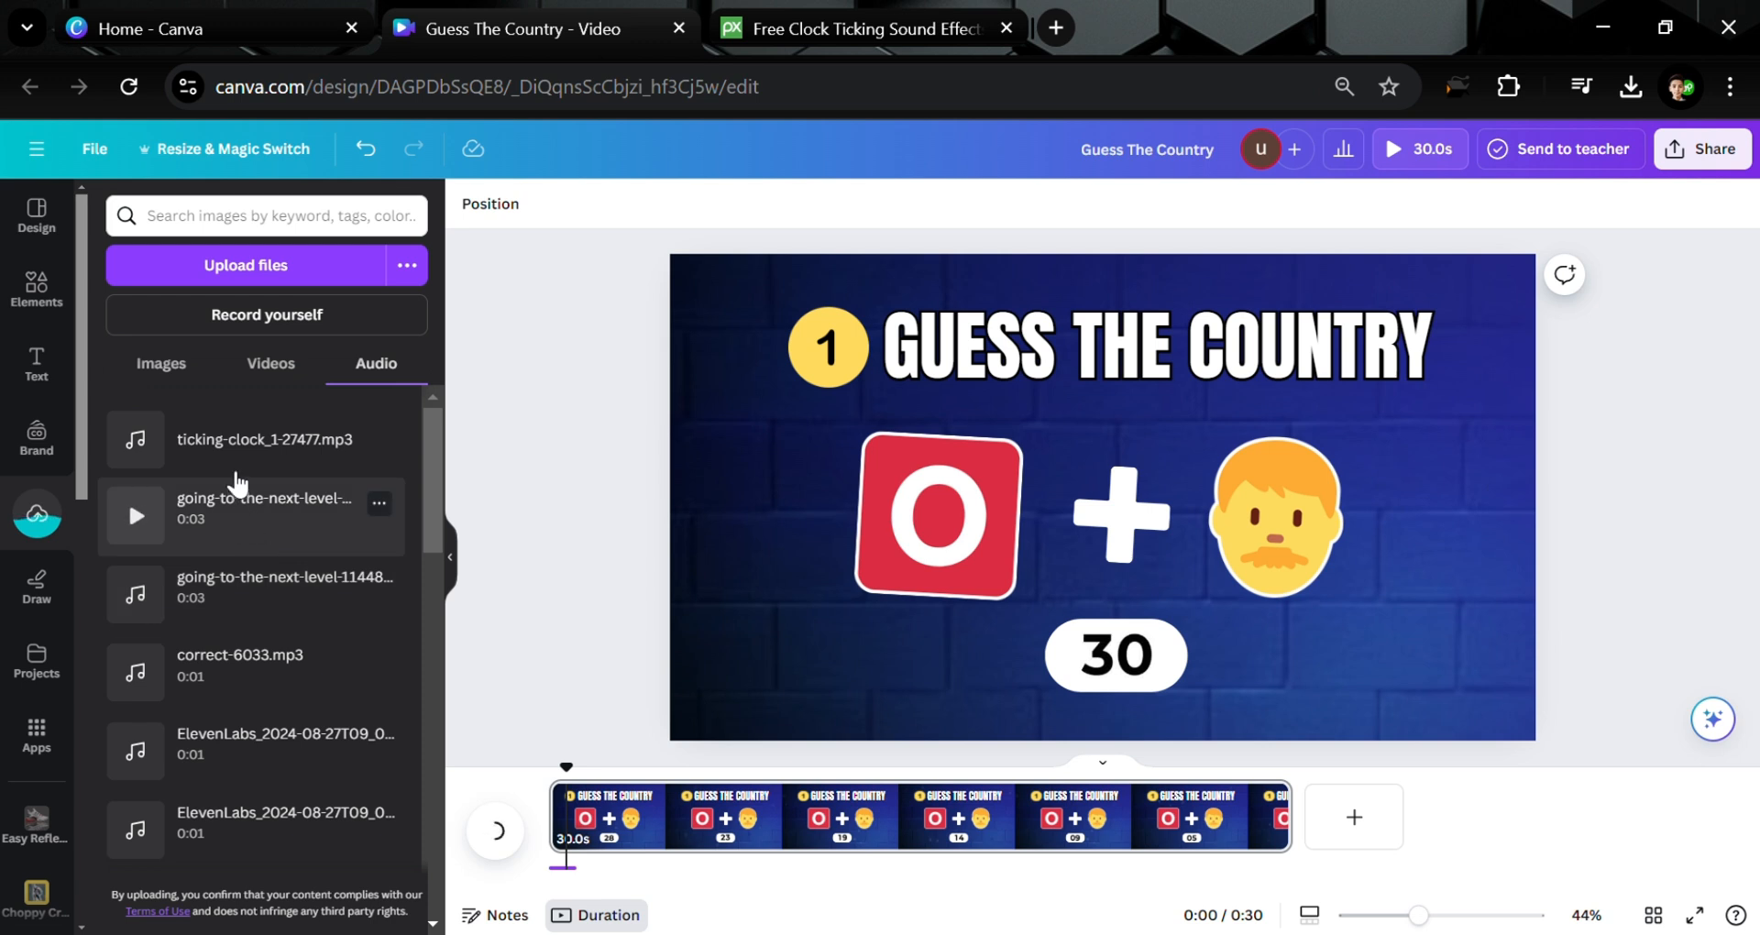
left_click(240, 442)
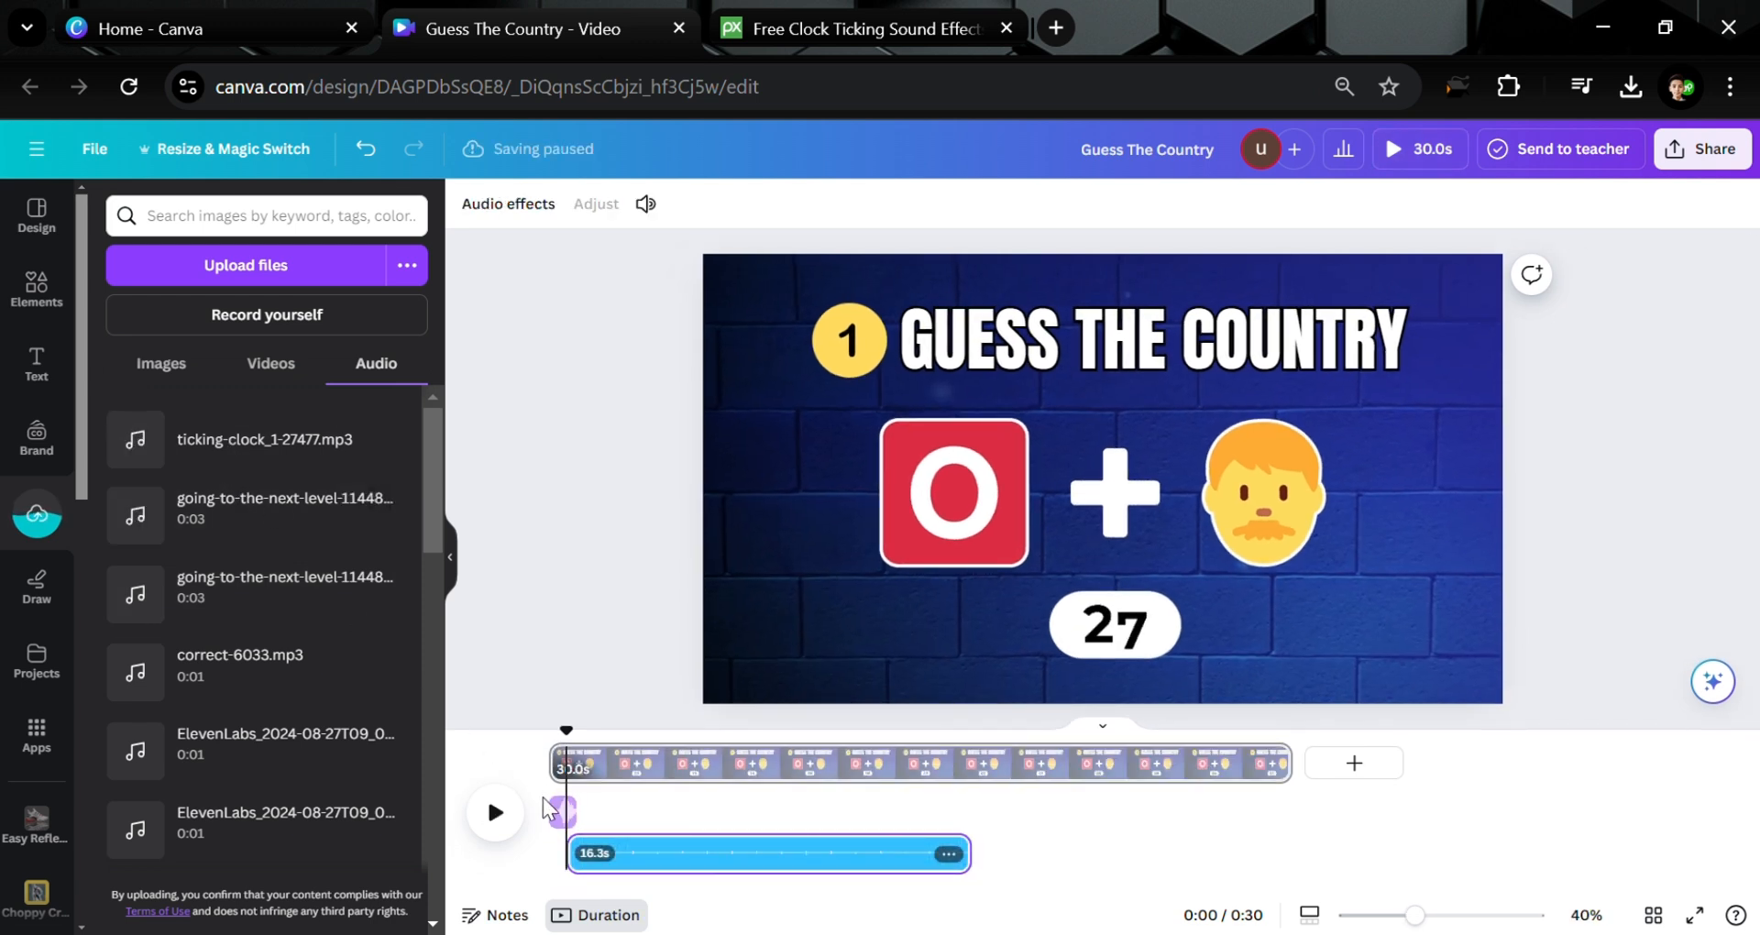
left_click(559, 812)
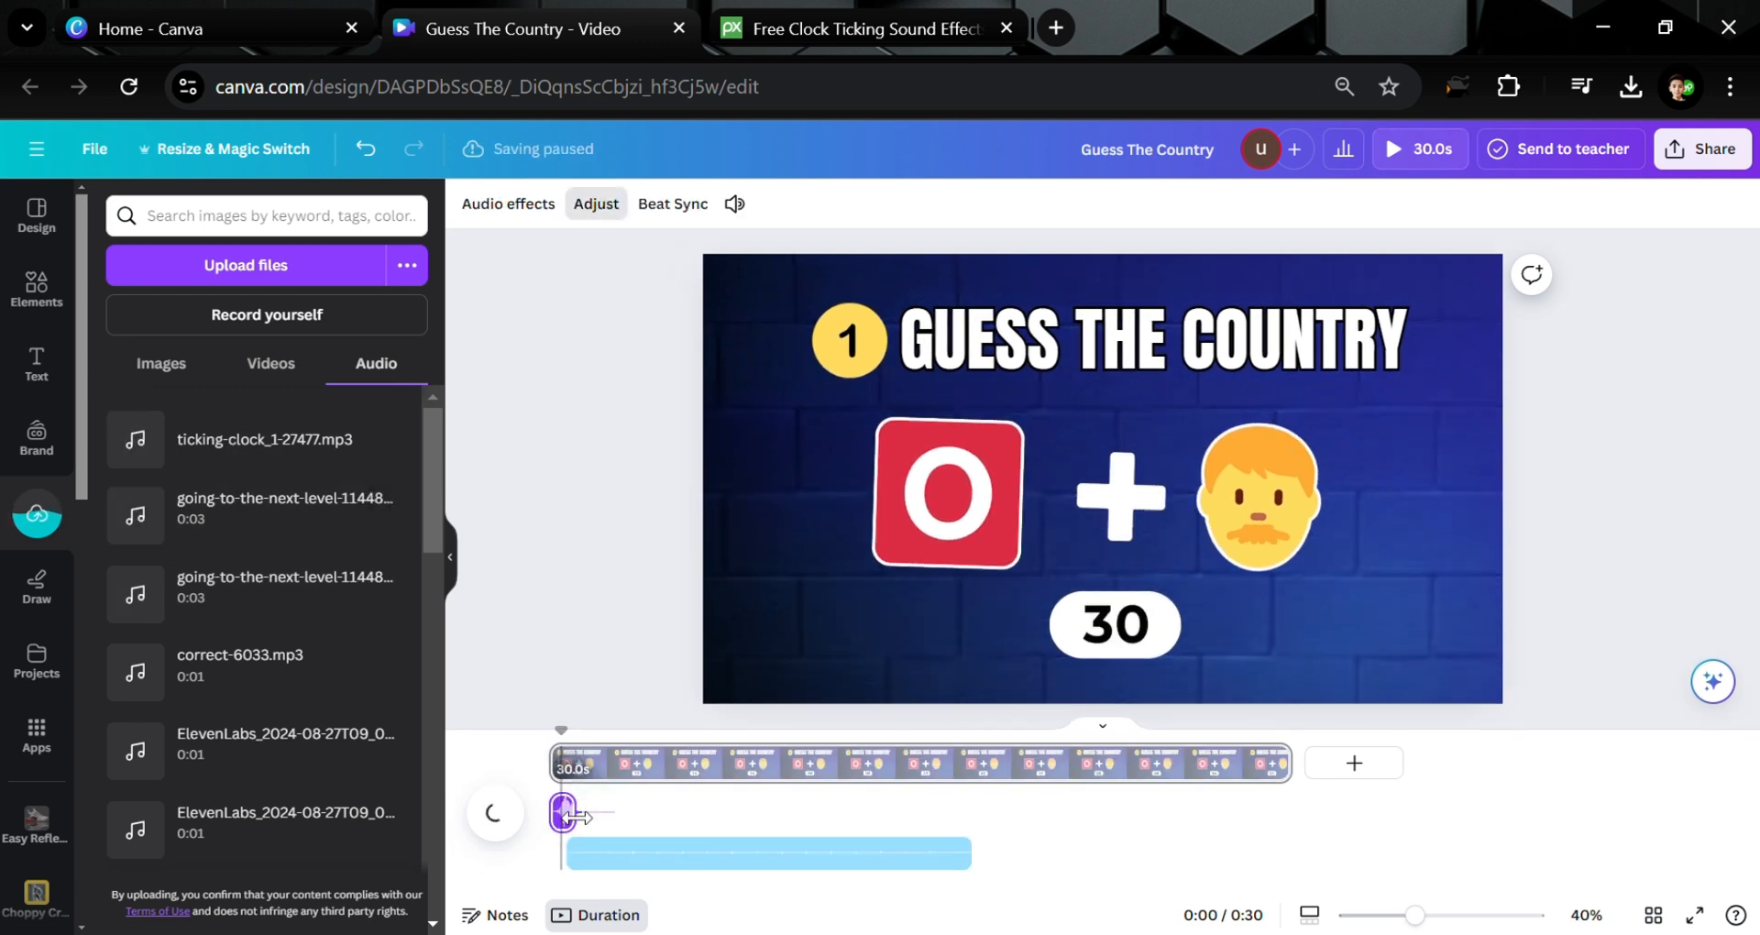
mouse_move(577, 817)
left_mouse_down()
mouse_move(541, 817)
mouse_move(570, 822)
left_mouse_up()
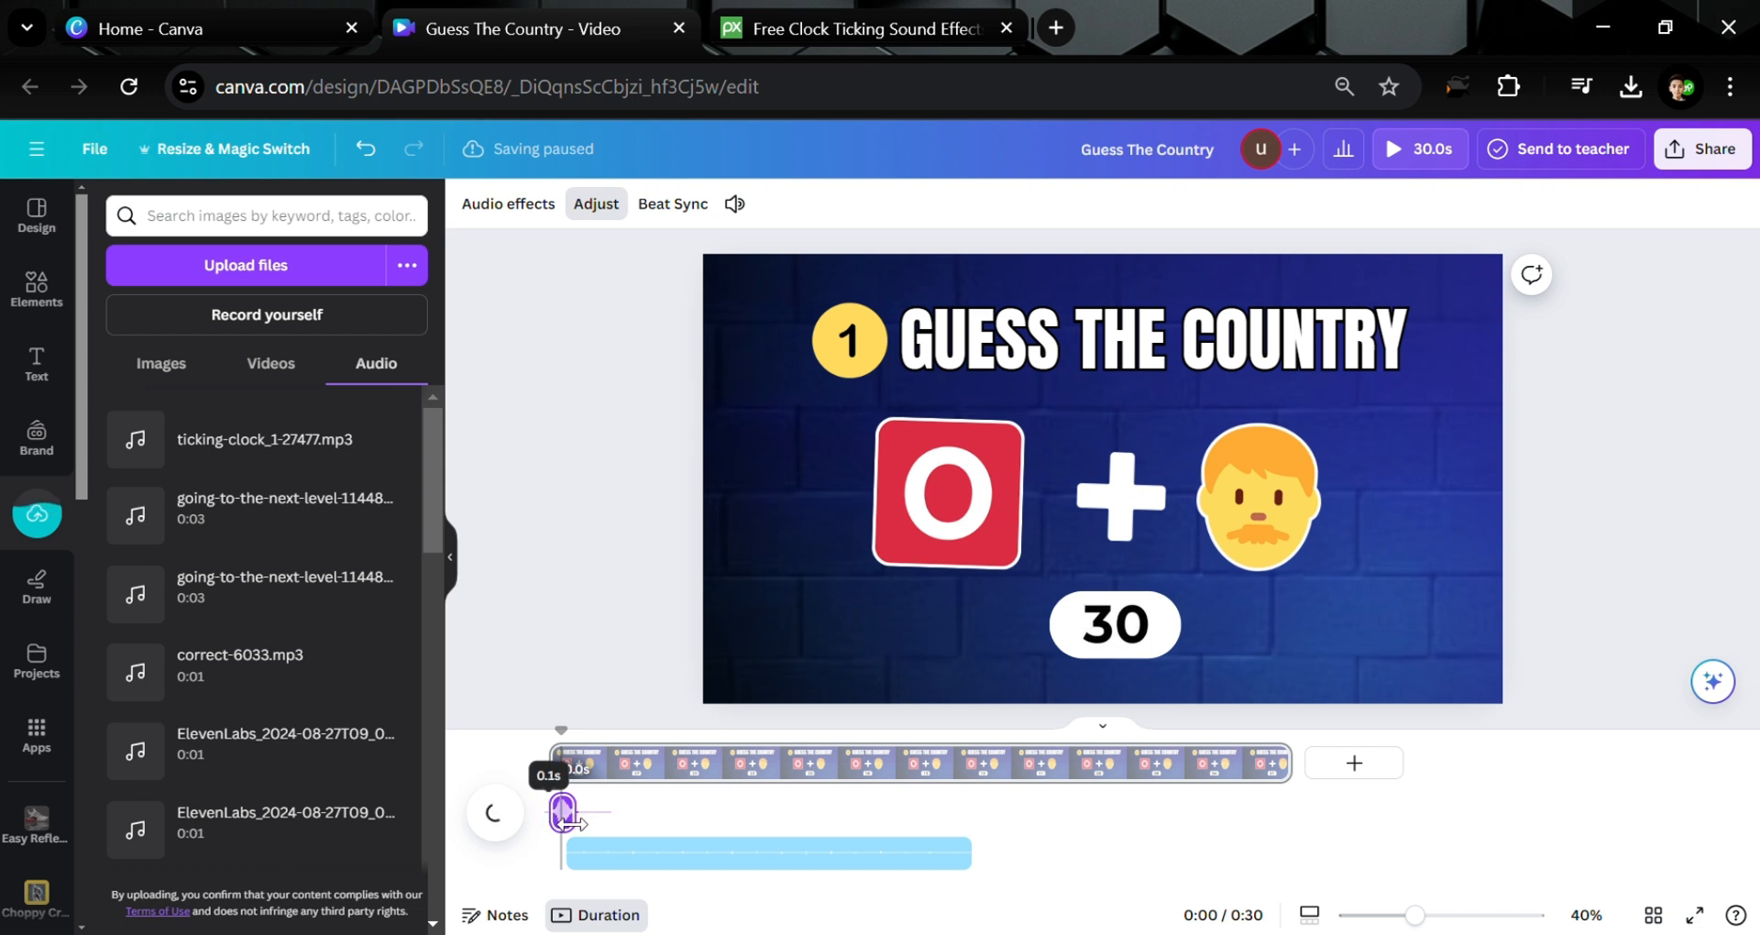
left_click(611, 624)
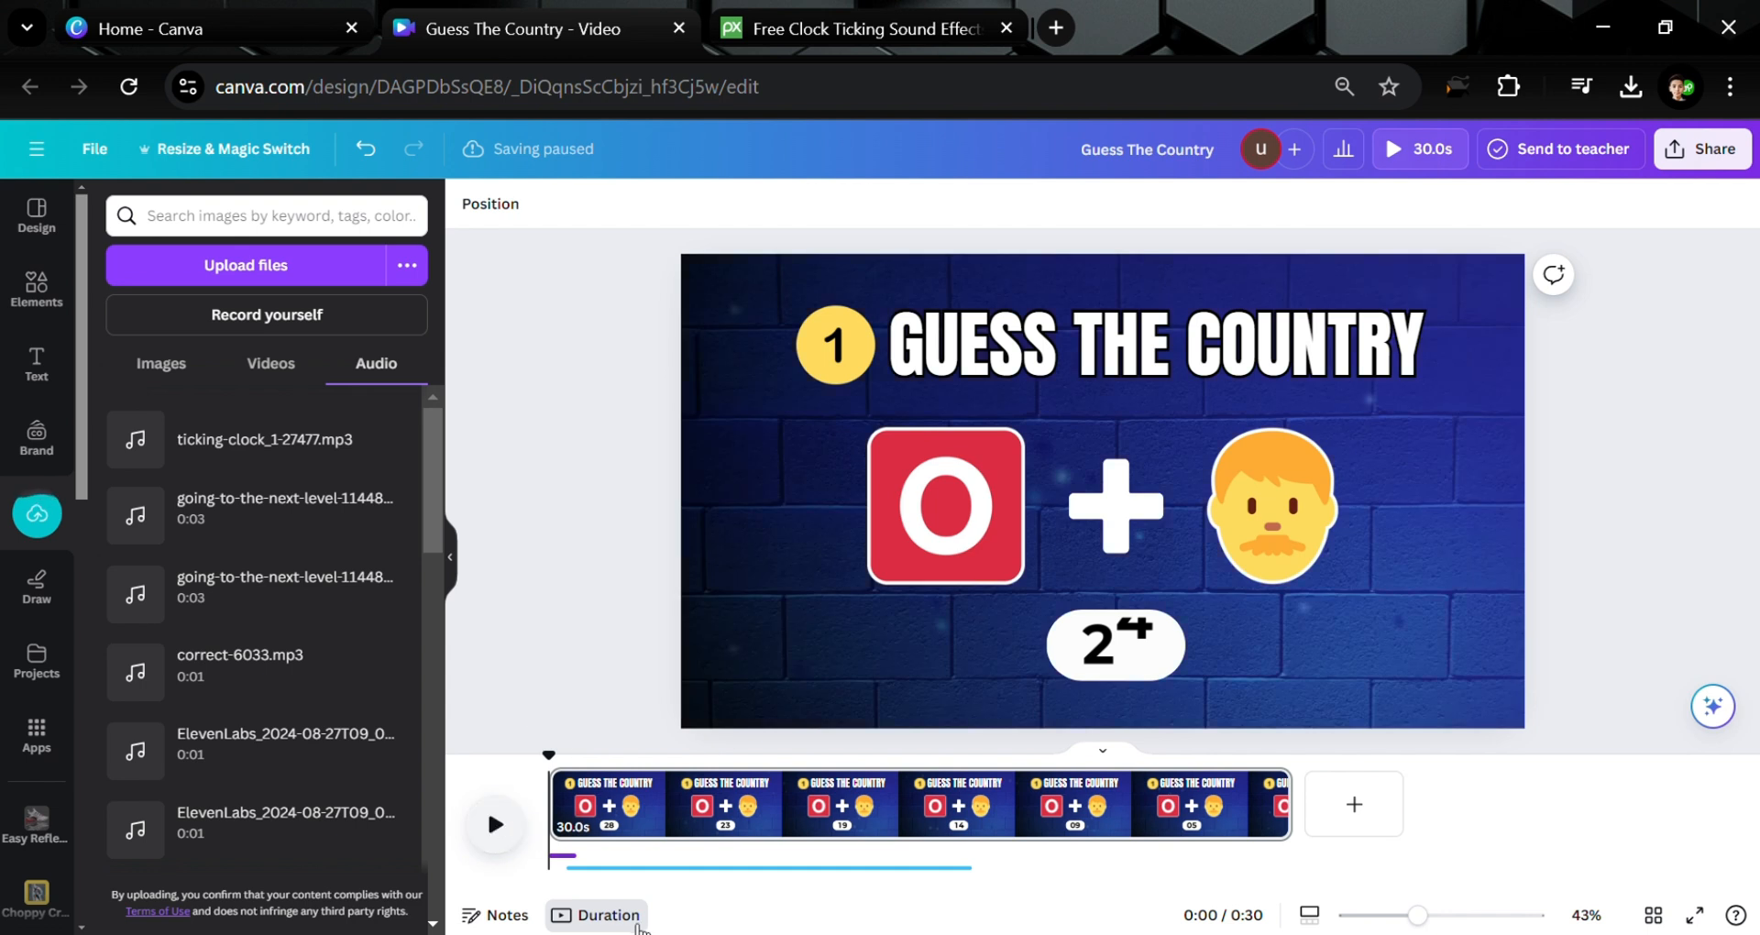
Duplicate the ticking clock clip so a second copy follows it, then preview playback
left_click(873, 867)
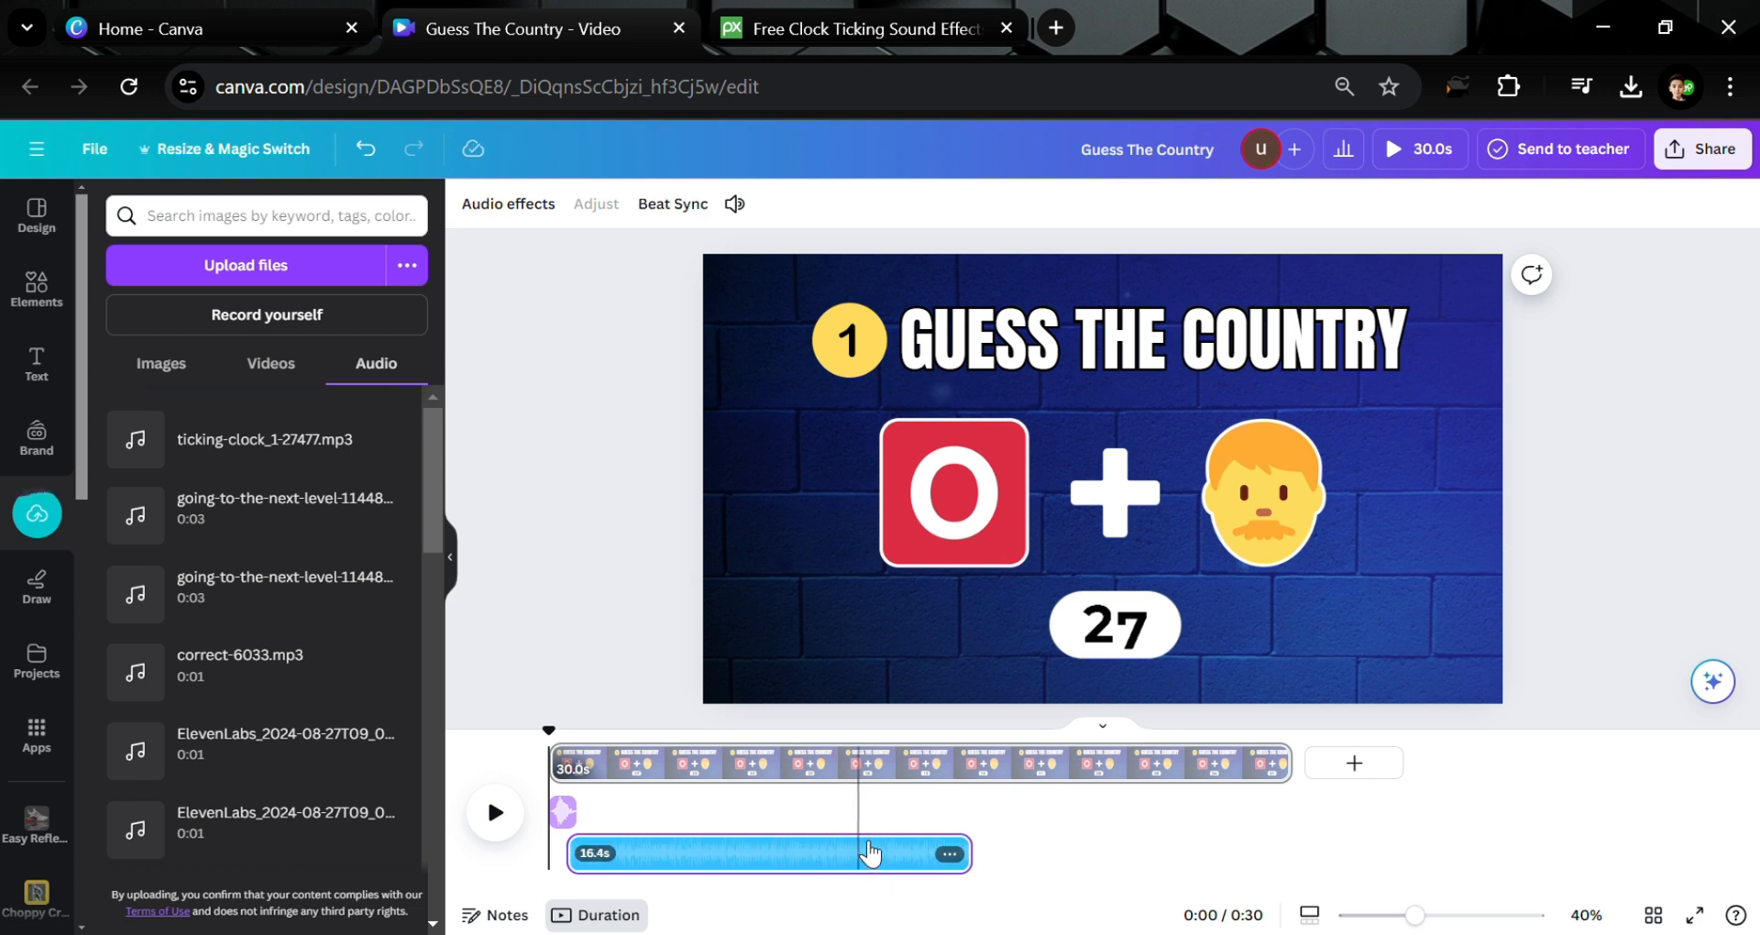
key("ctrl+d")
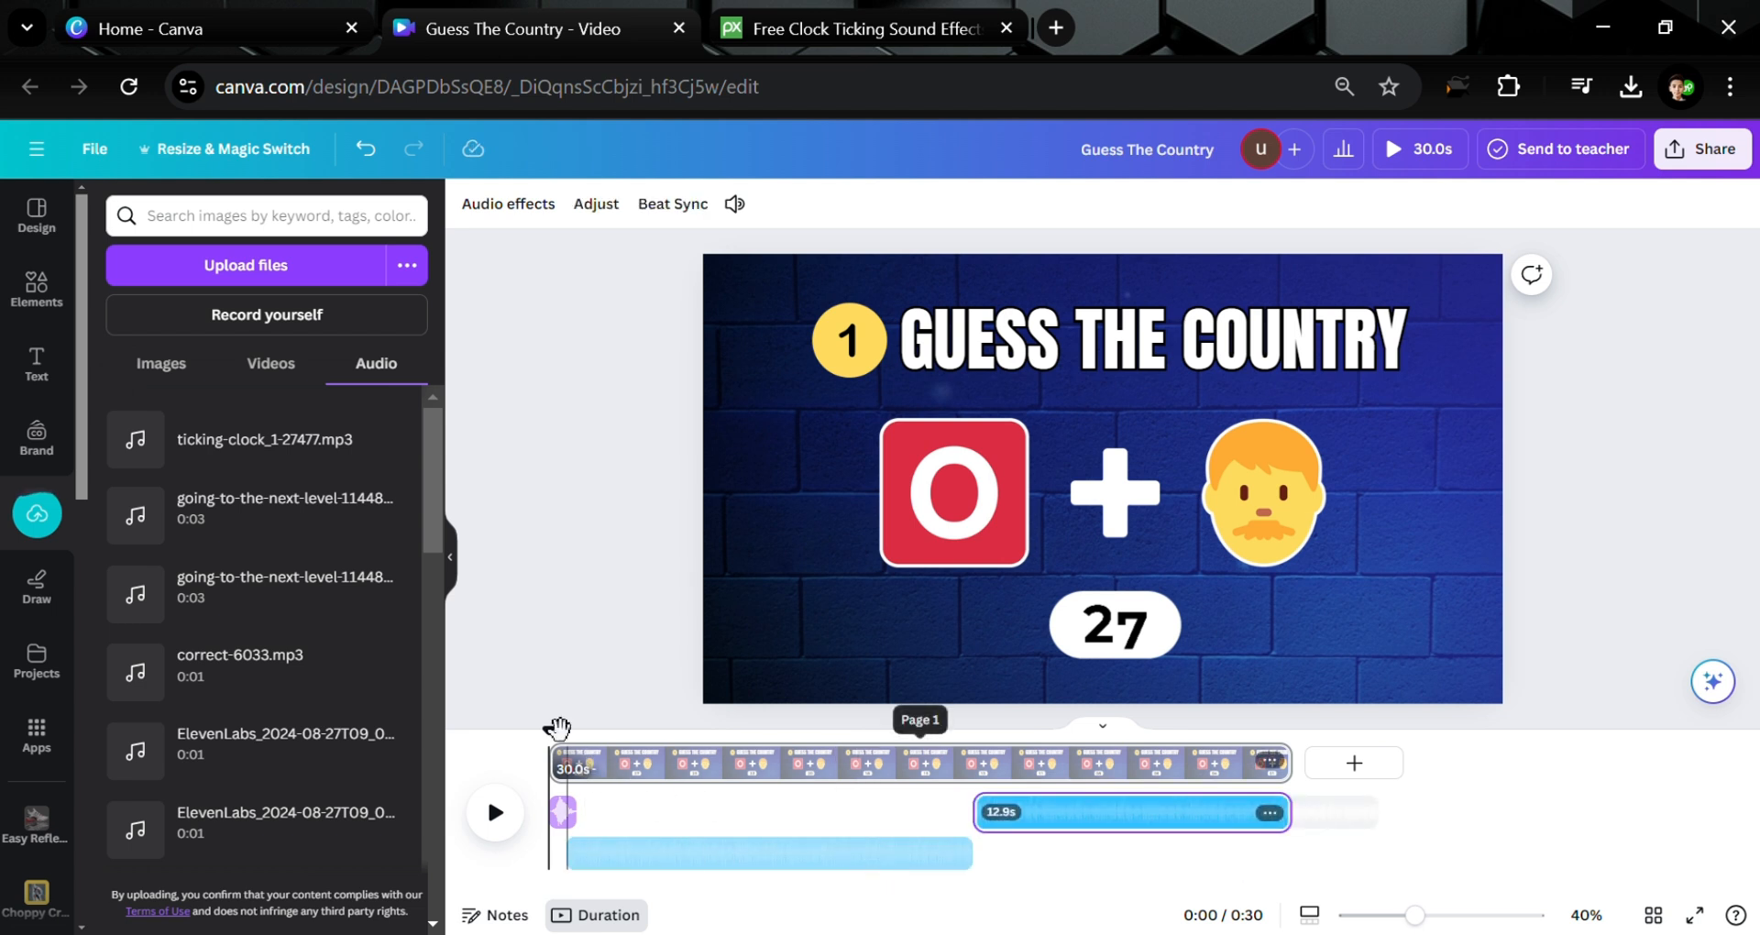
left_click(521, 635)
left_click(495, 813)
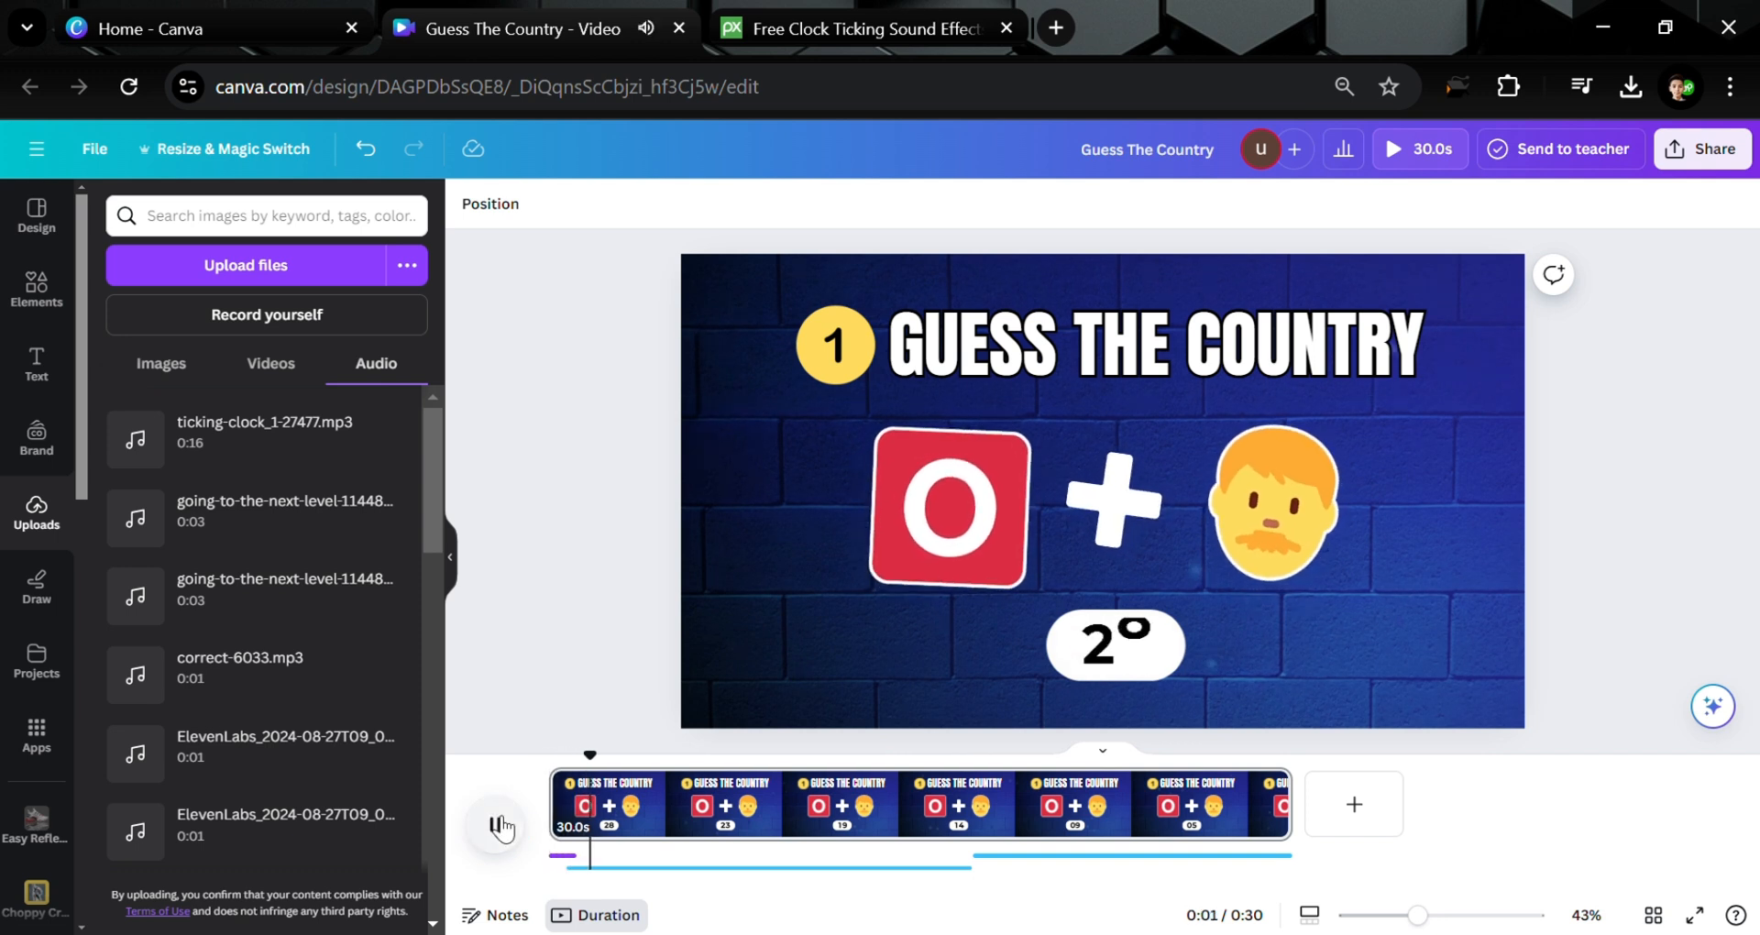
left_click(661, 868)
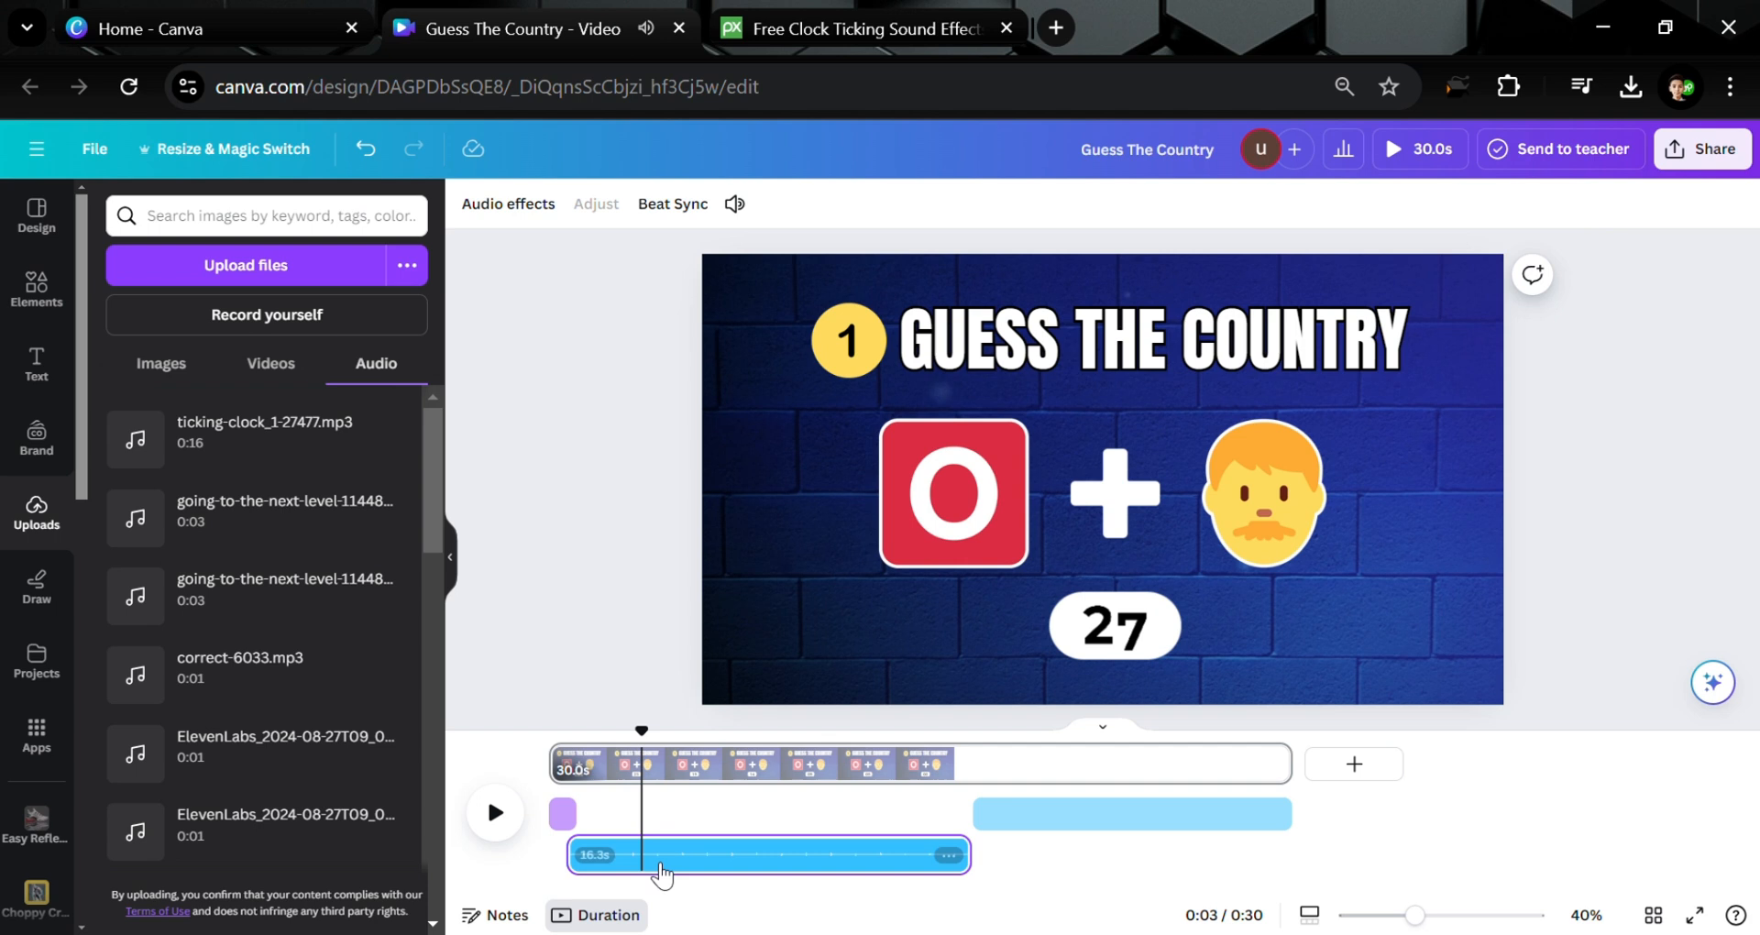
left_click(735, 203)
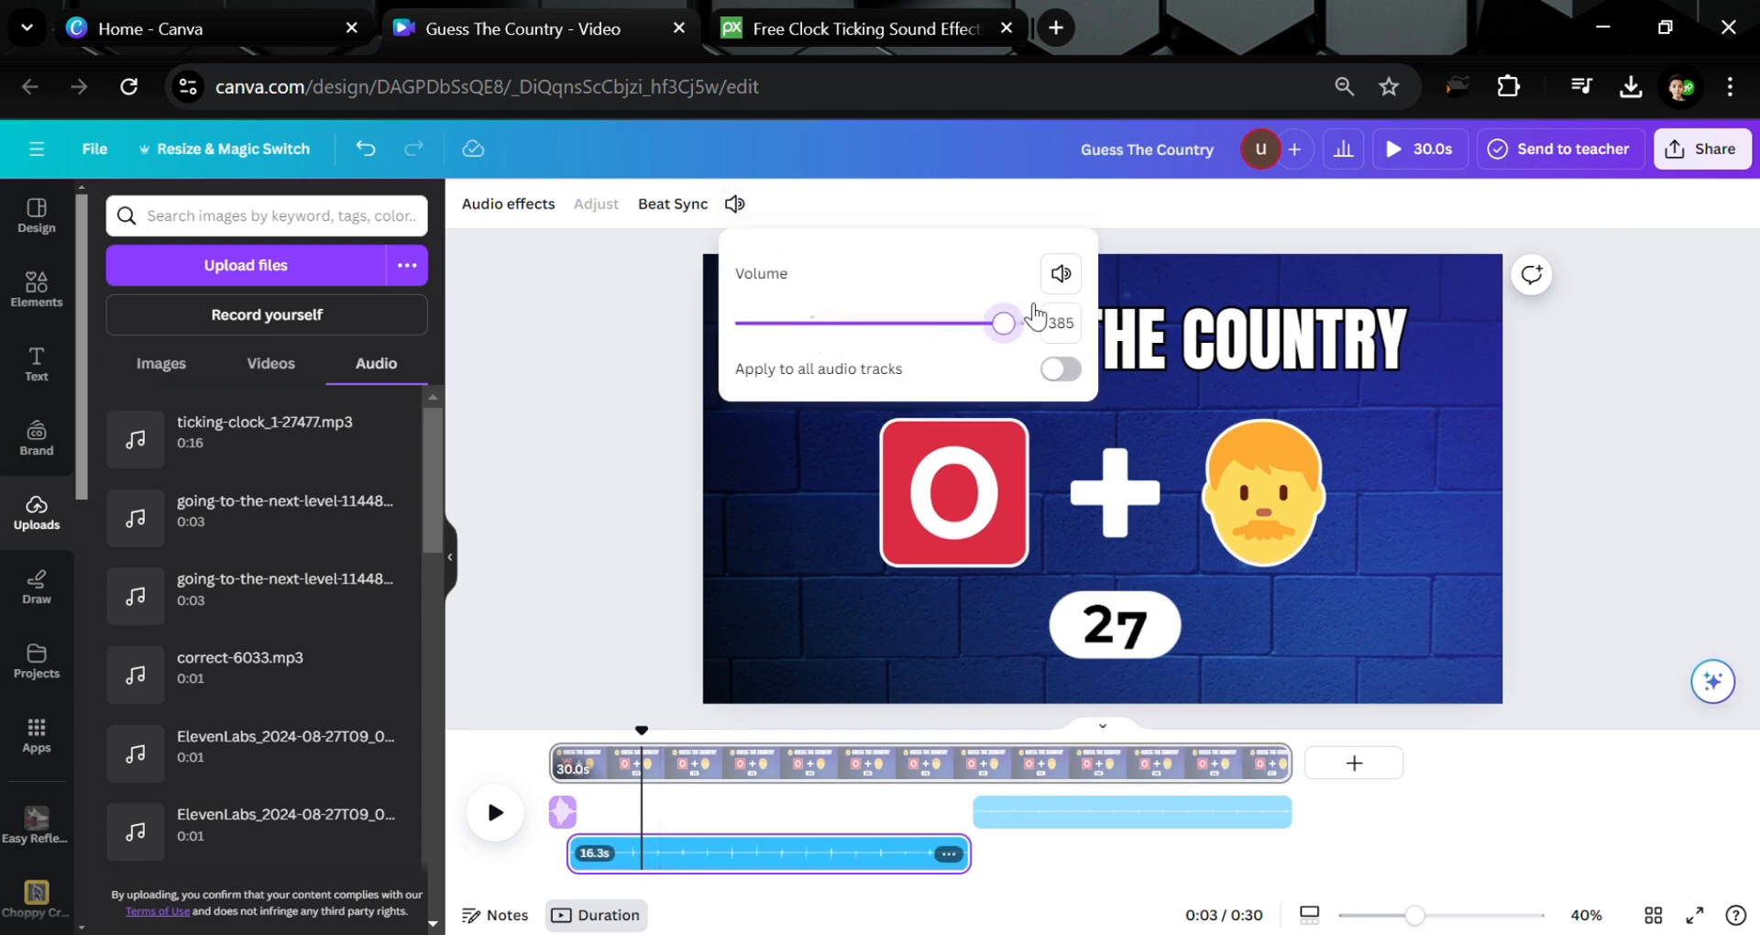
left_click(503, 818)
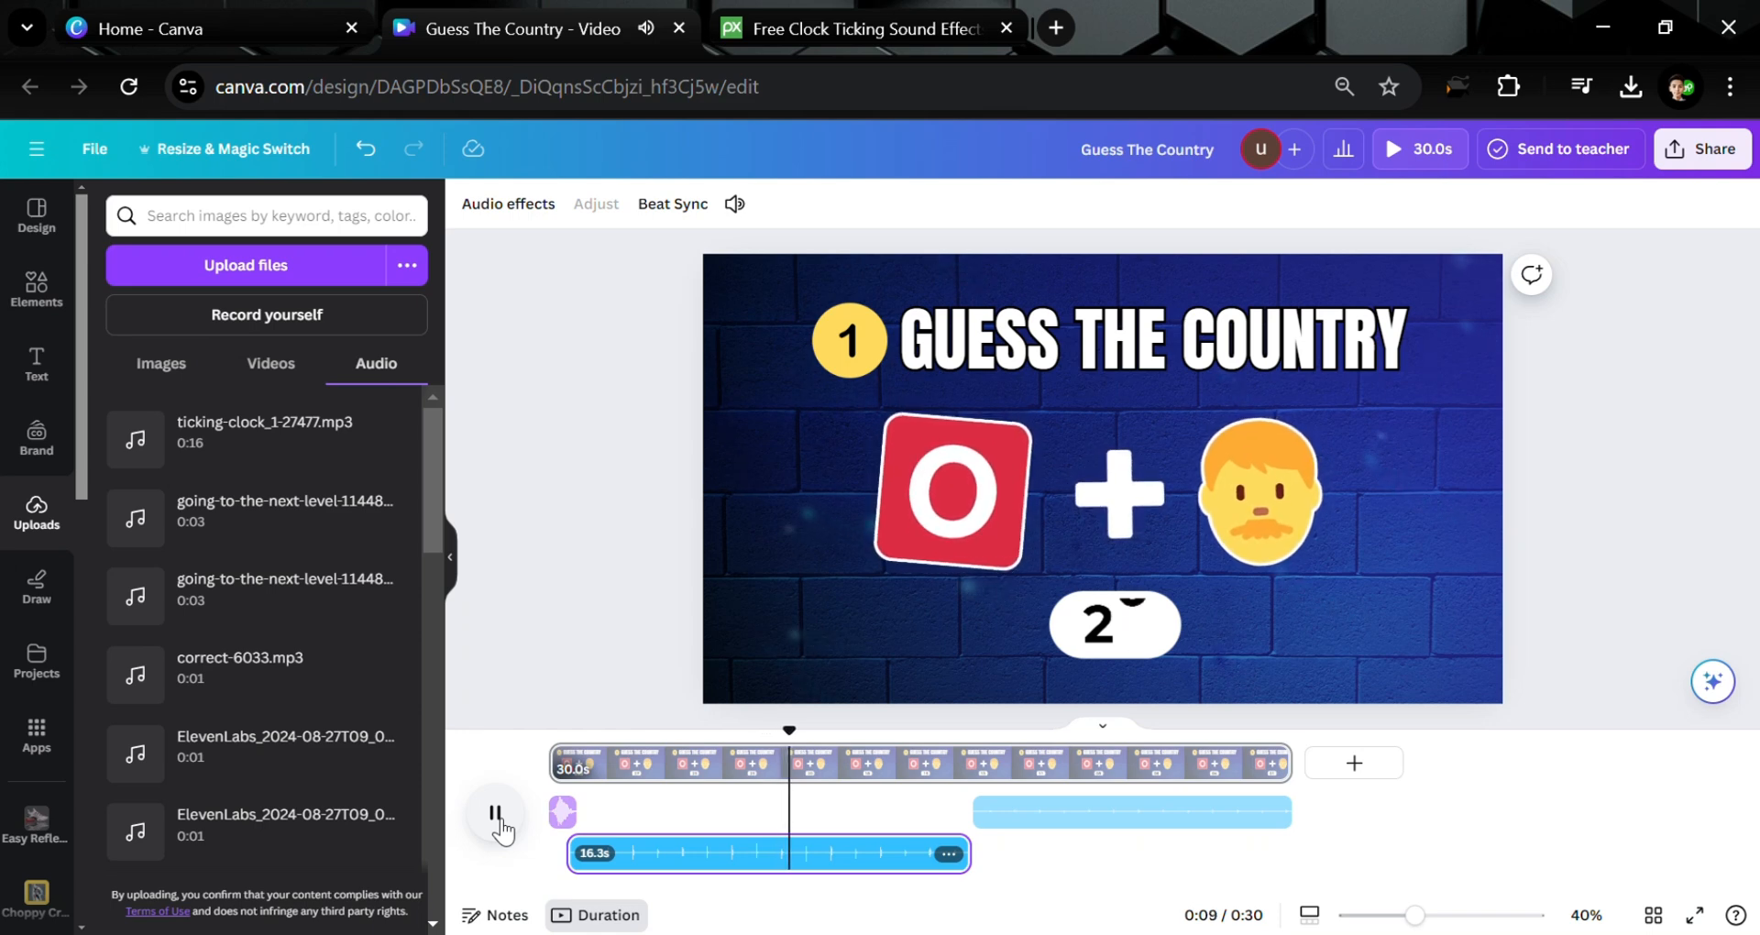
left_click(500, 819)
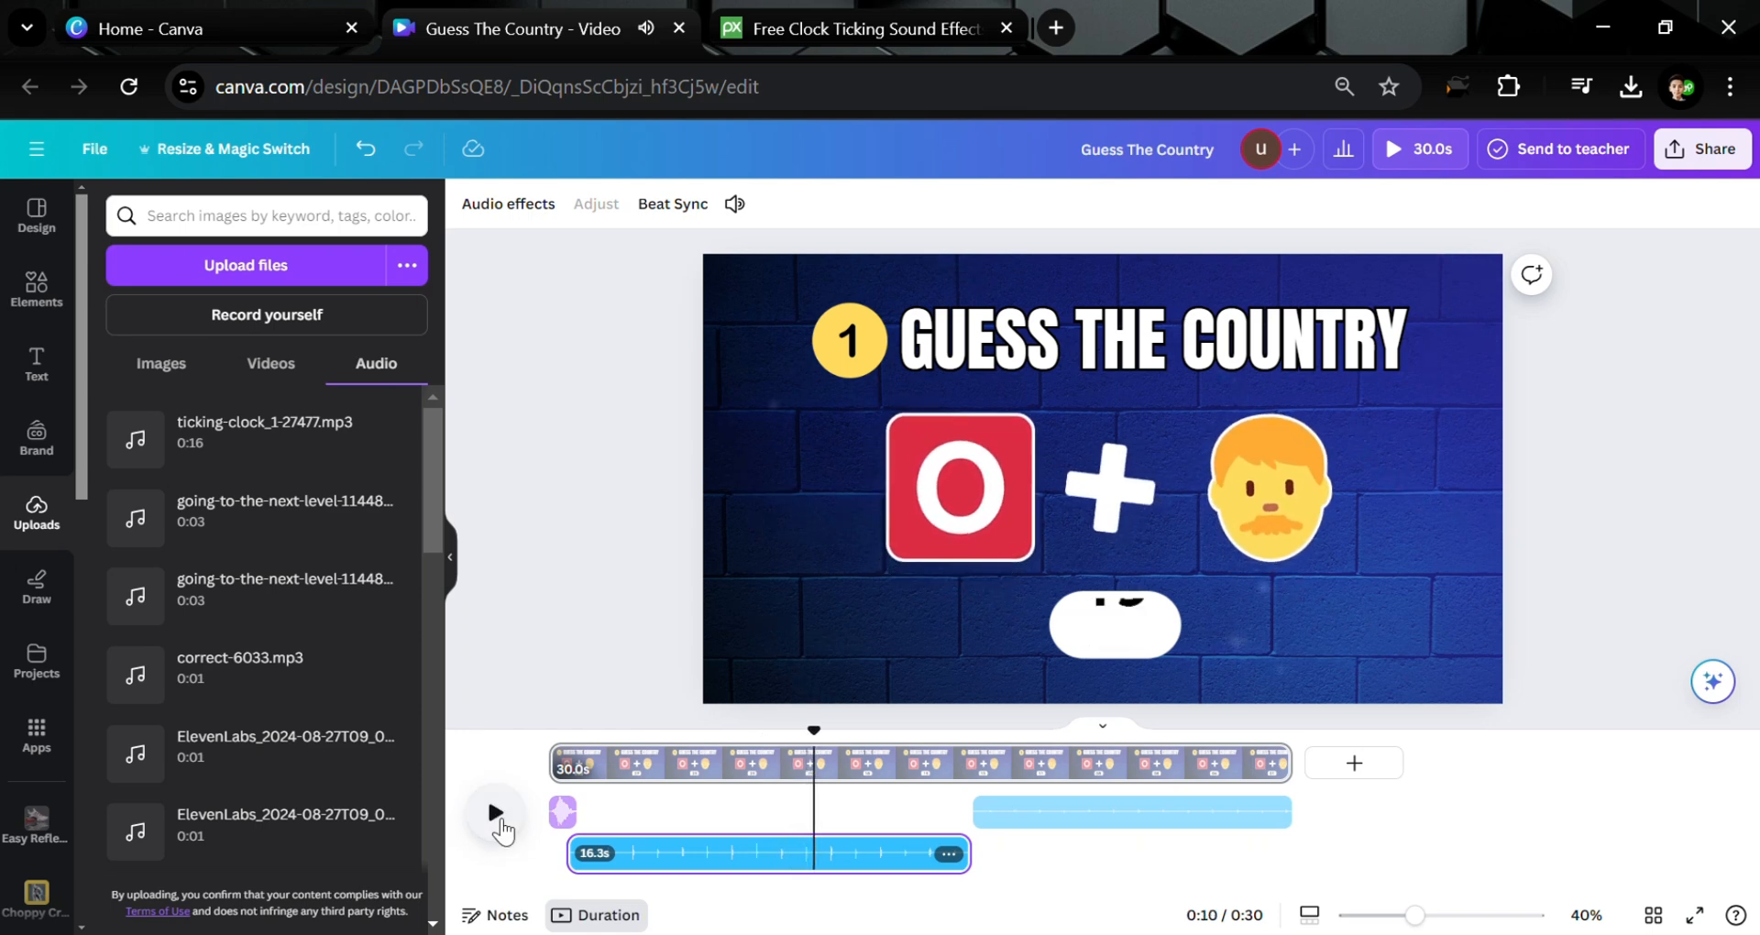
Search Elements for '10 sec timer' and list the video results
left_click(575, 773)
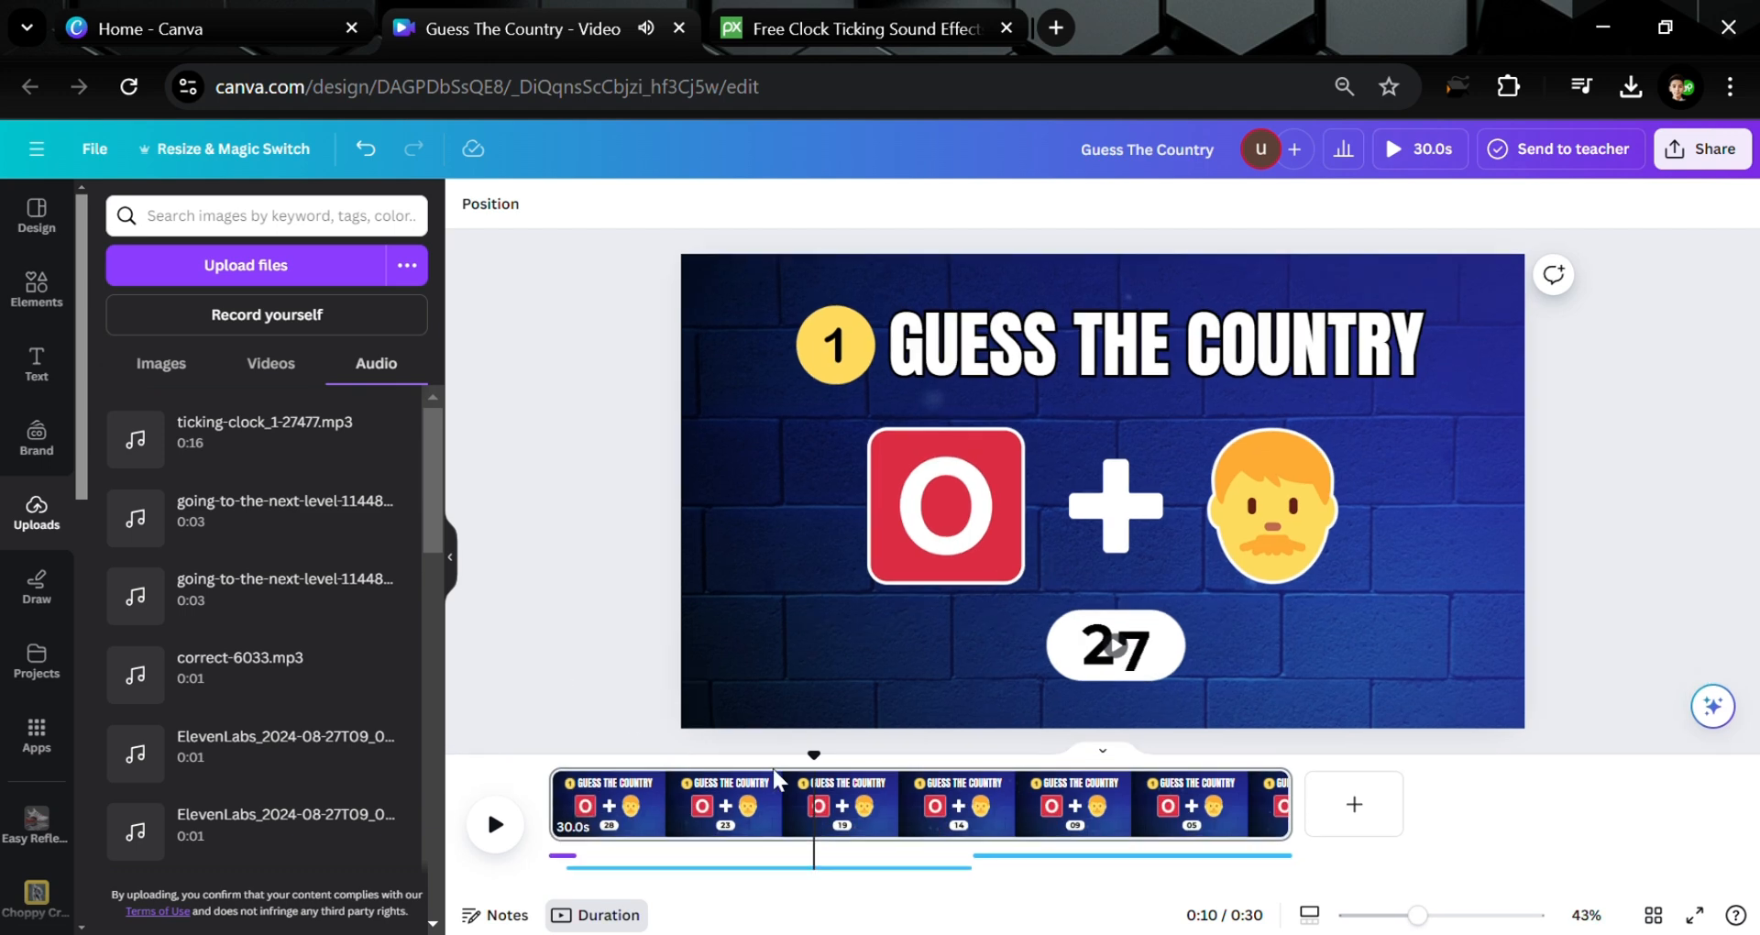
left_click(1093, 631)
left_click(30, 291)
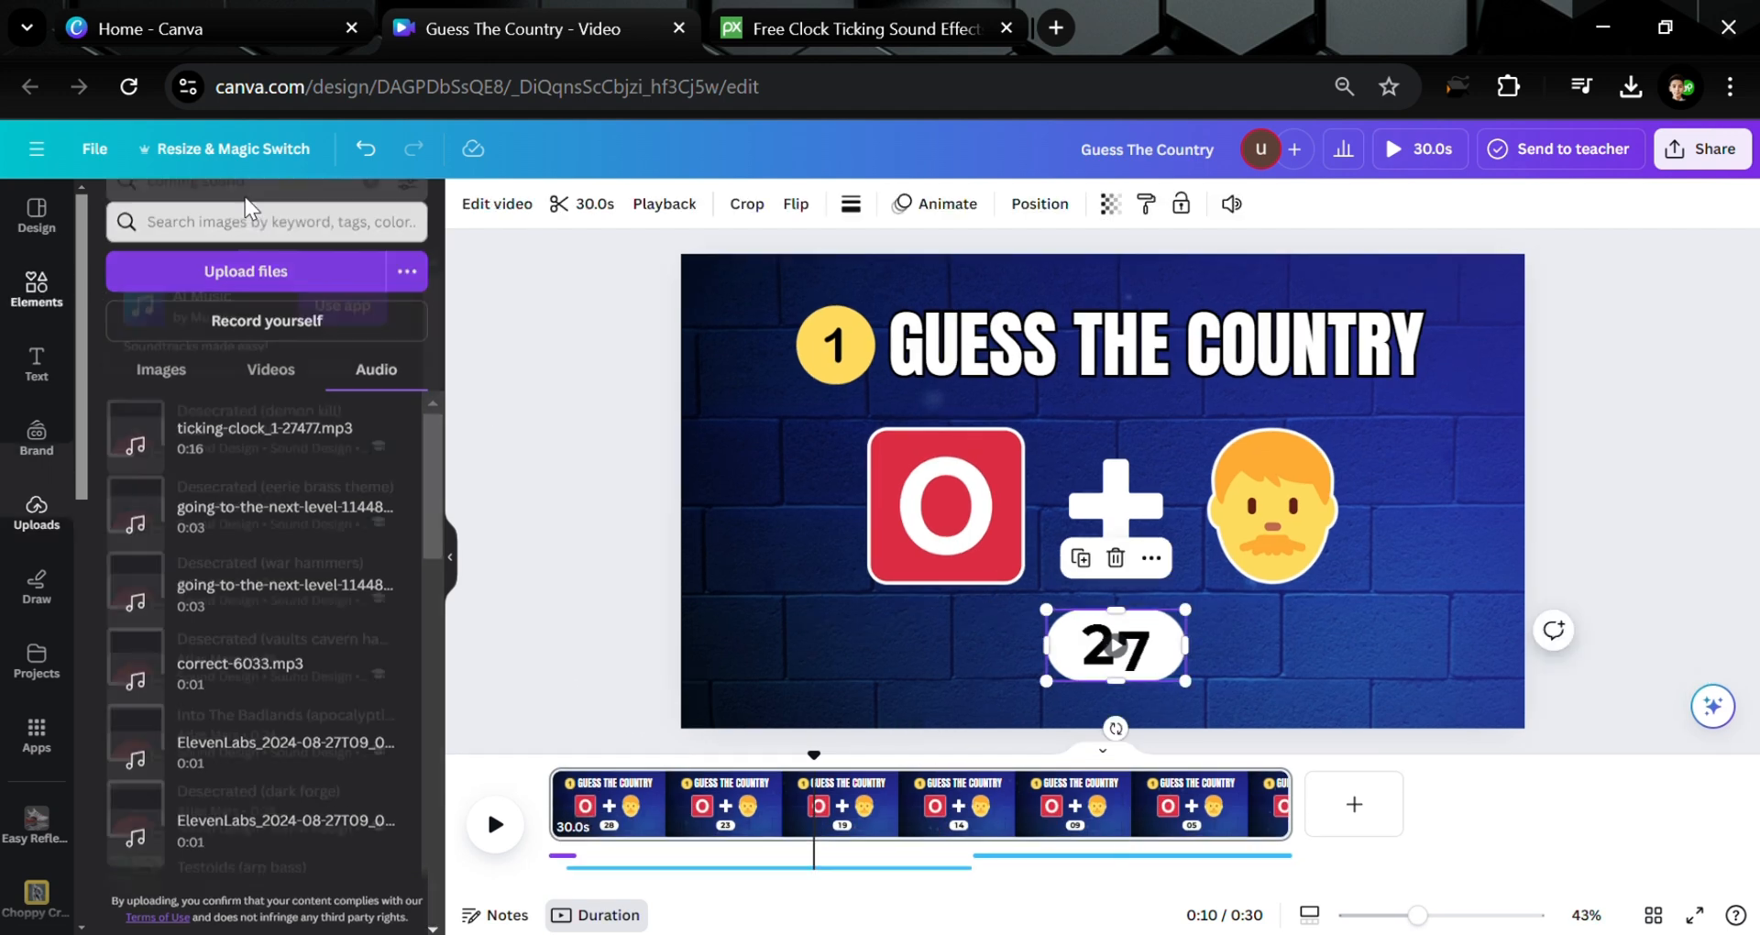
triple_click(203, 229)
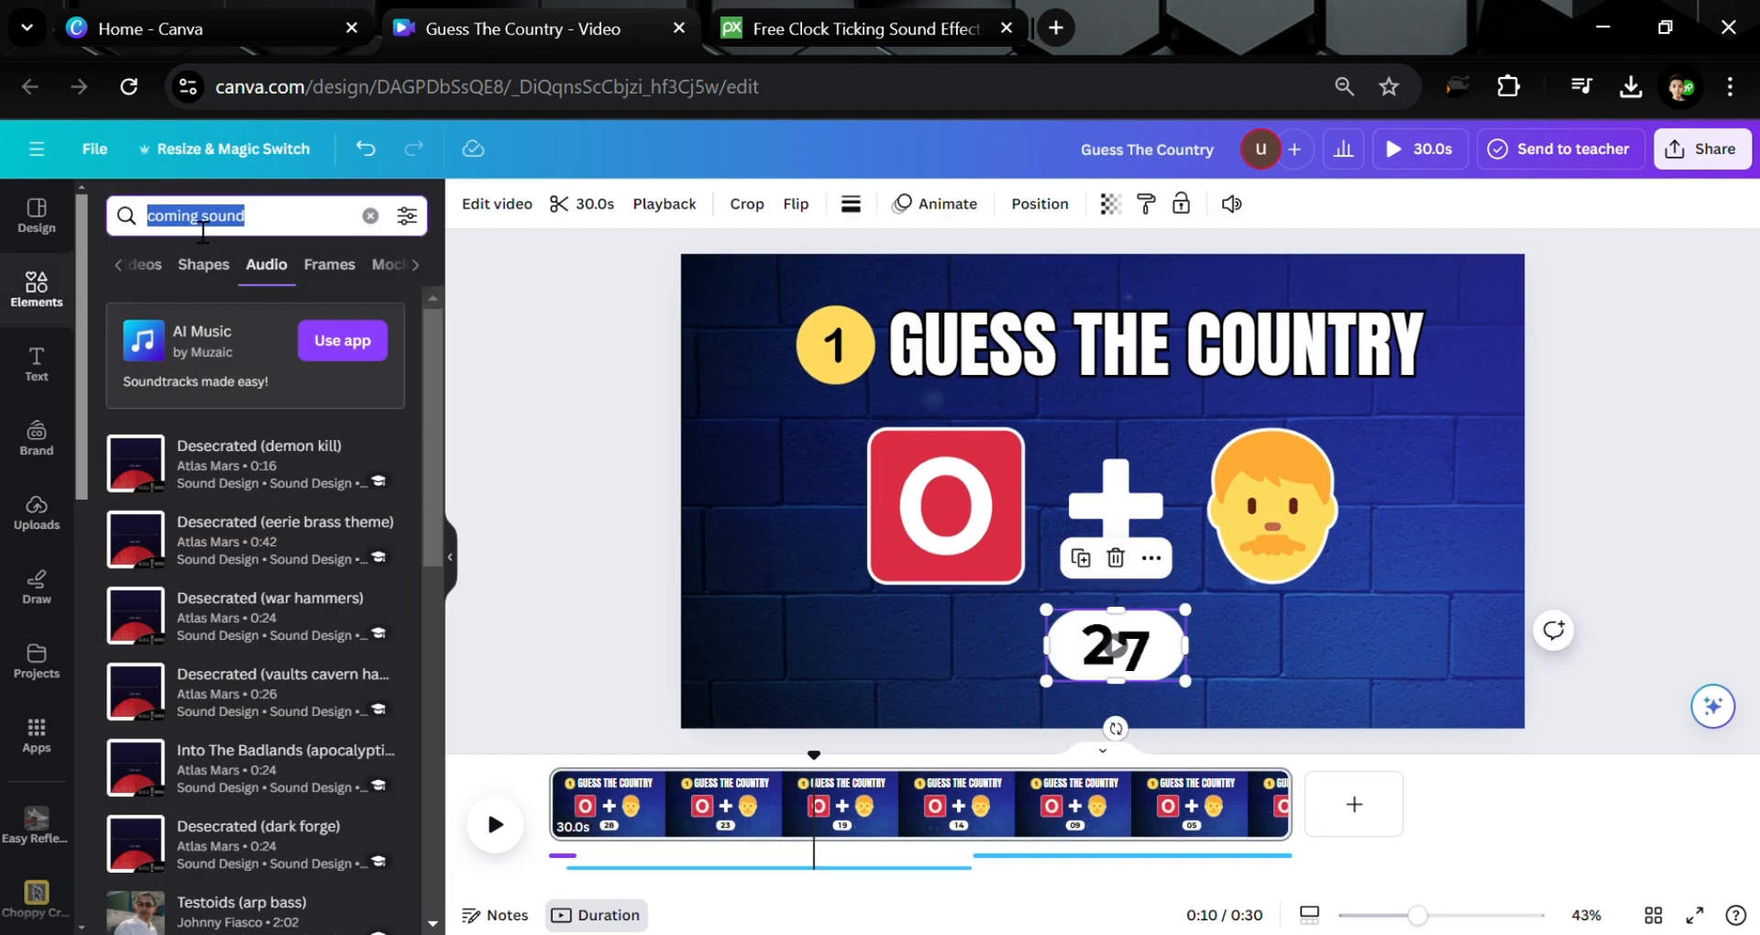
type("10 sec timer line")
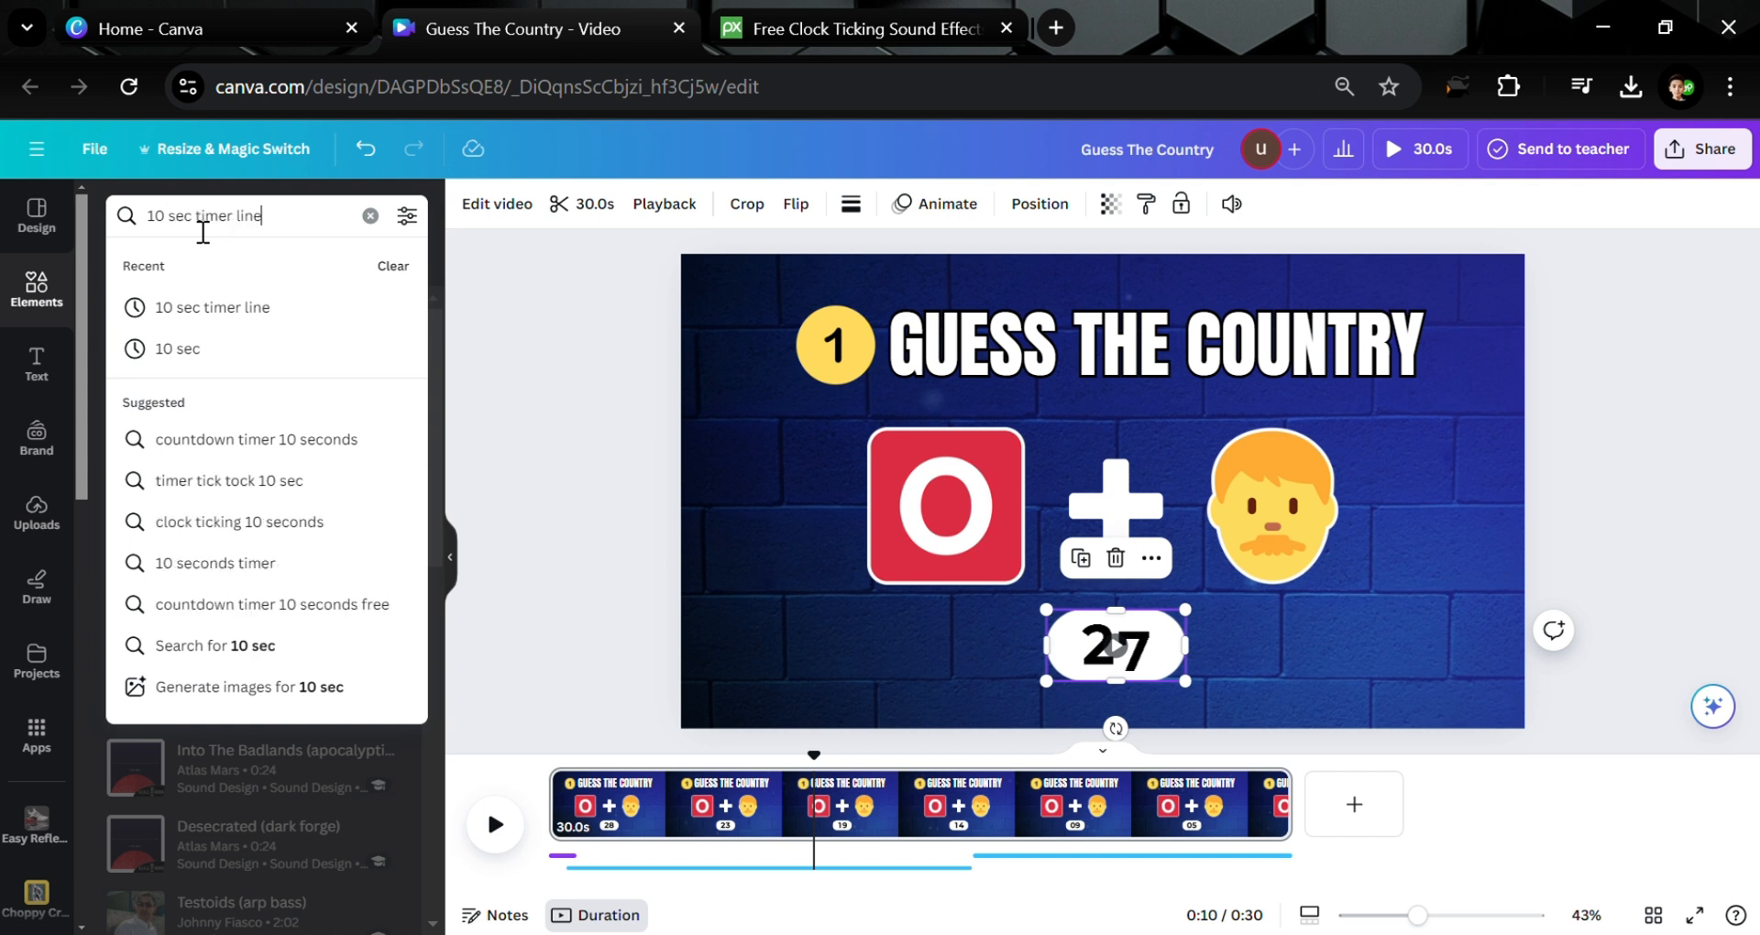
key("Return")
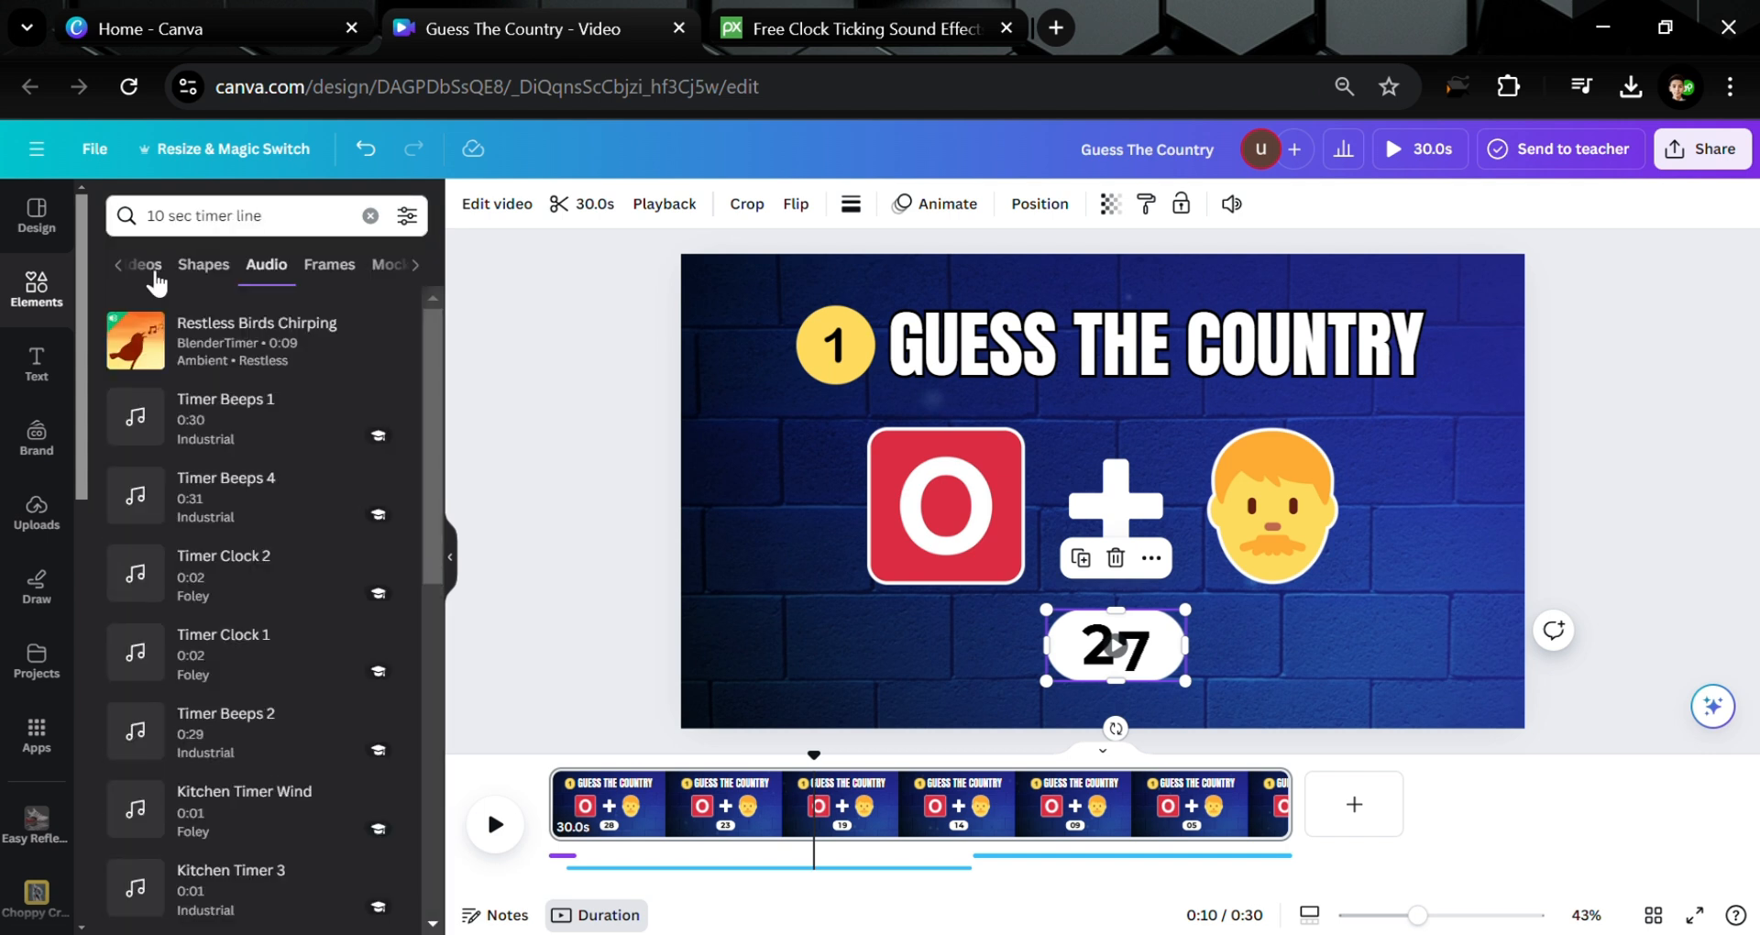
left_click(154, 274)
double_click(250, 231)
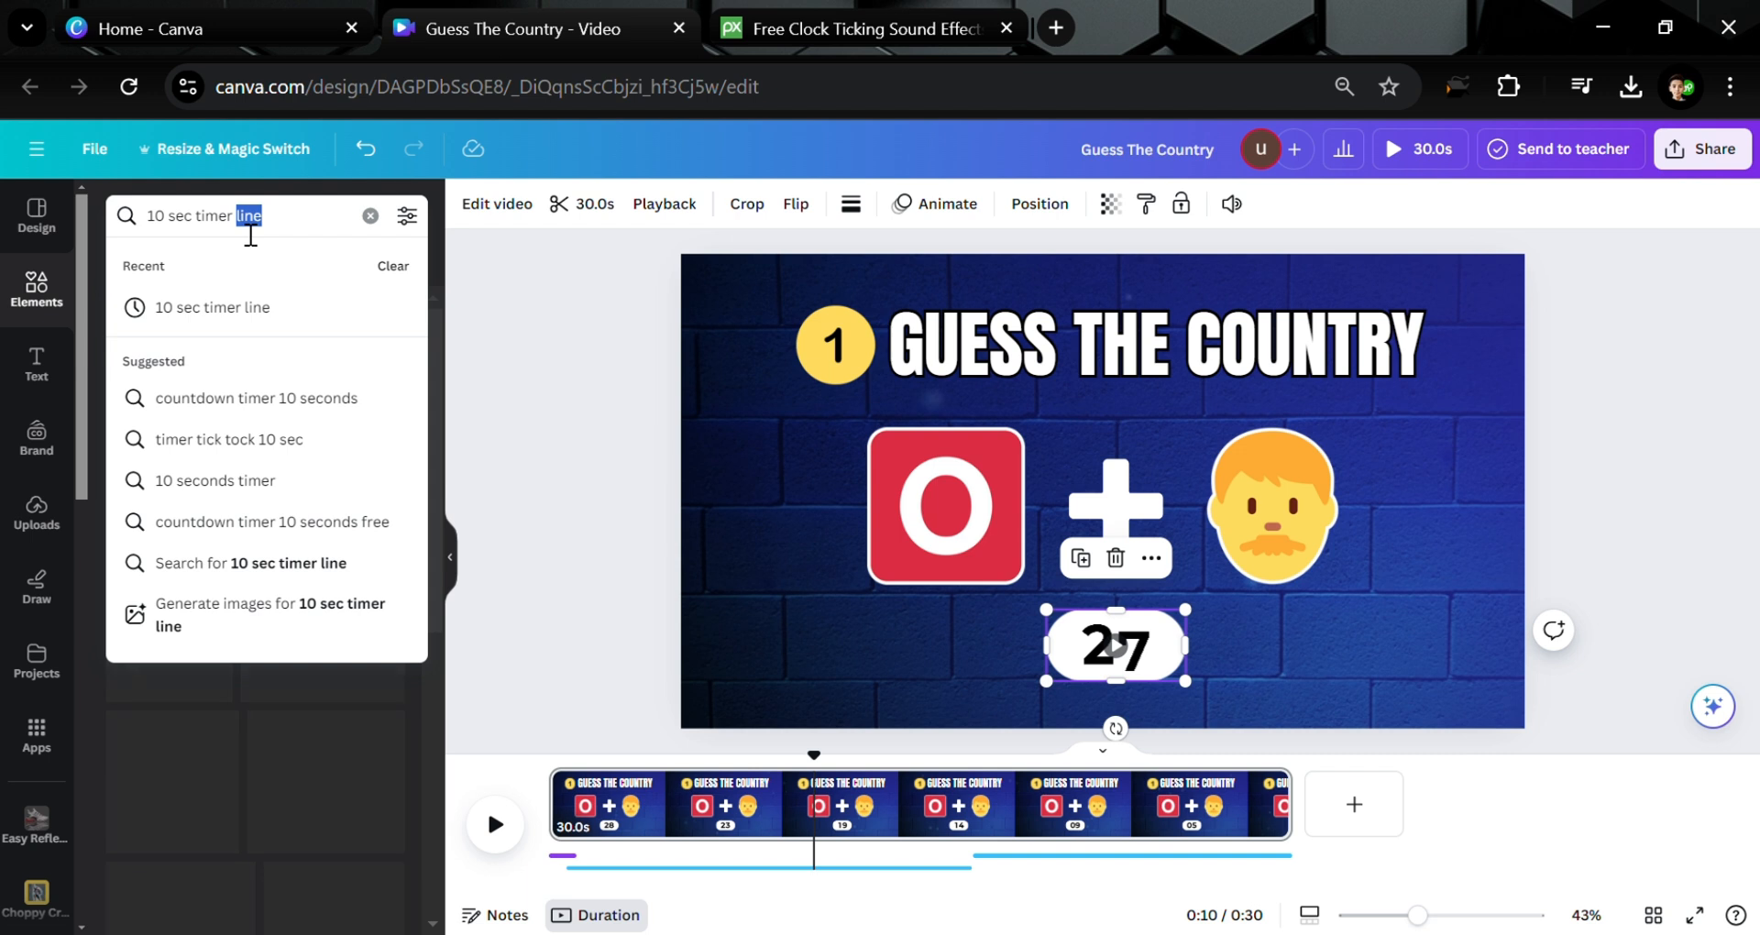
key("BackSpace")
key("Return")
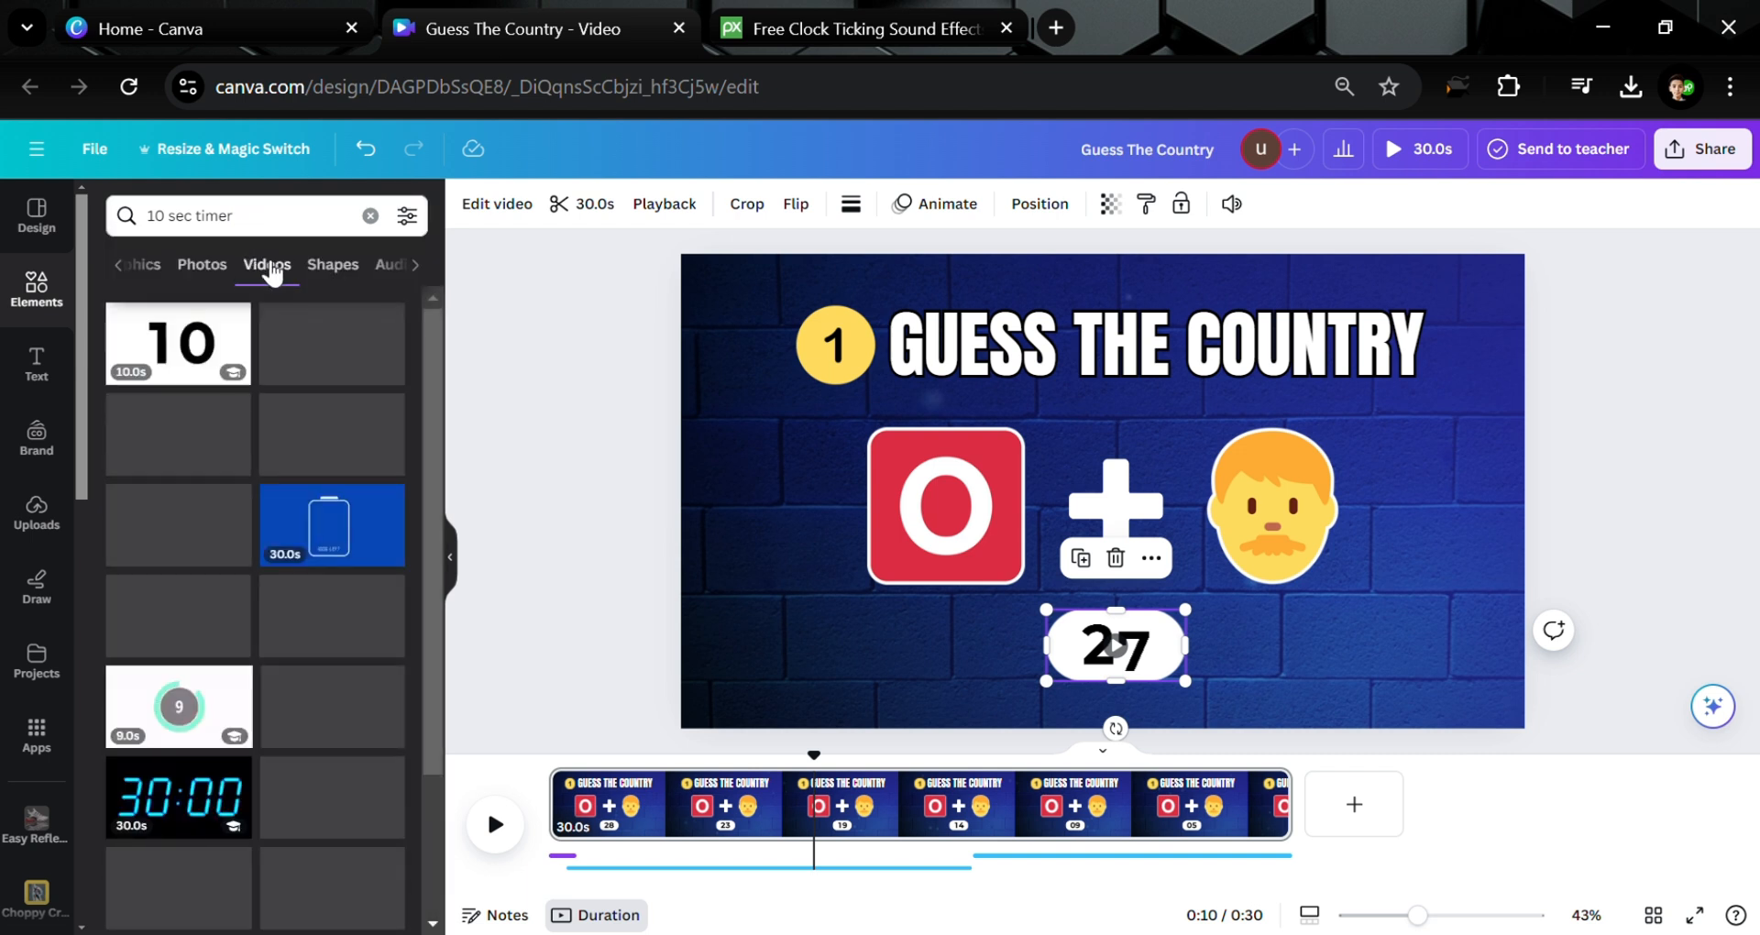
Add the white 10-second countdown video, set corner rounding to 100 and shrink it
left_click(163, 349)
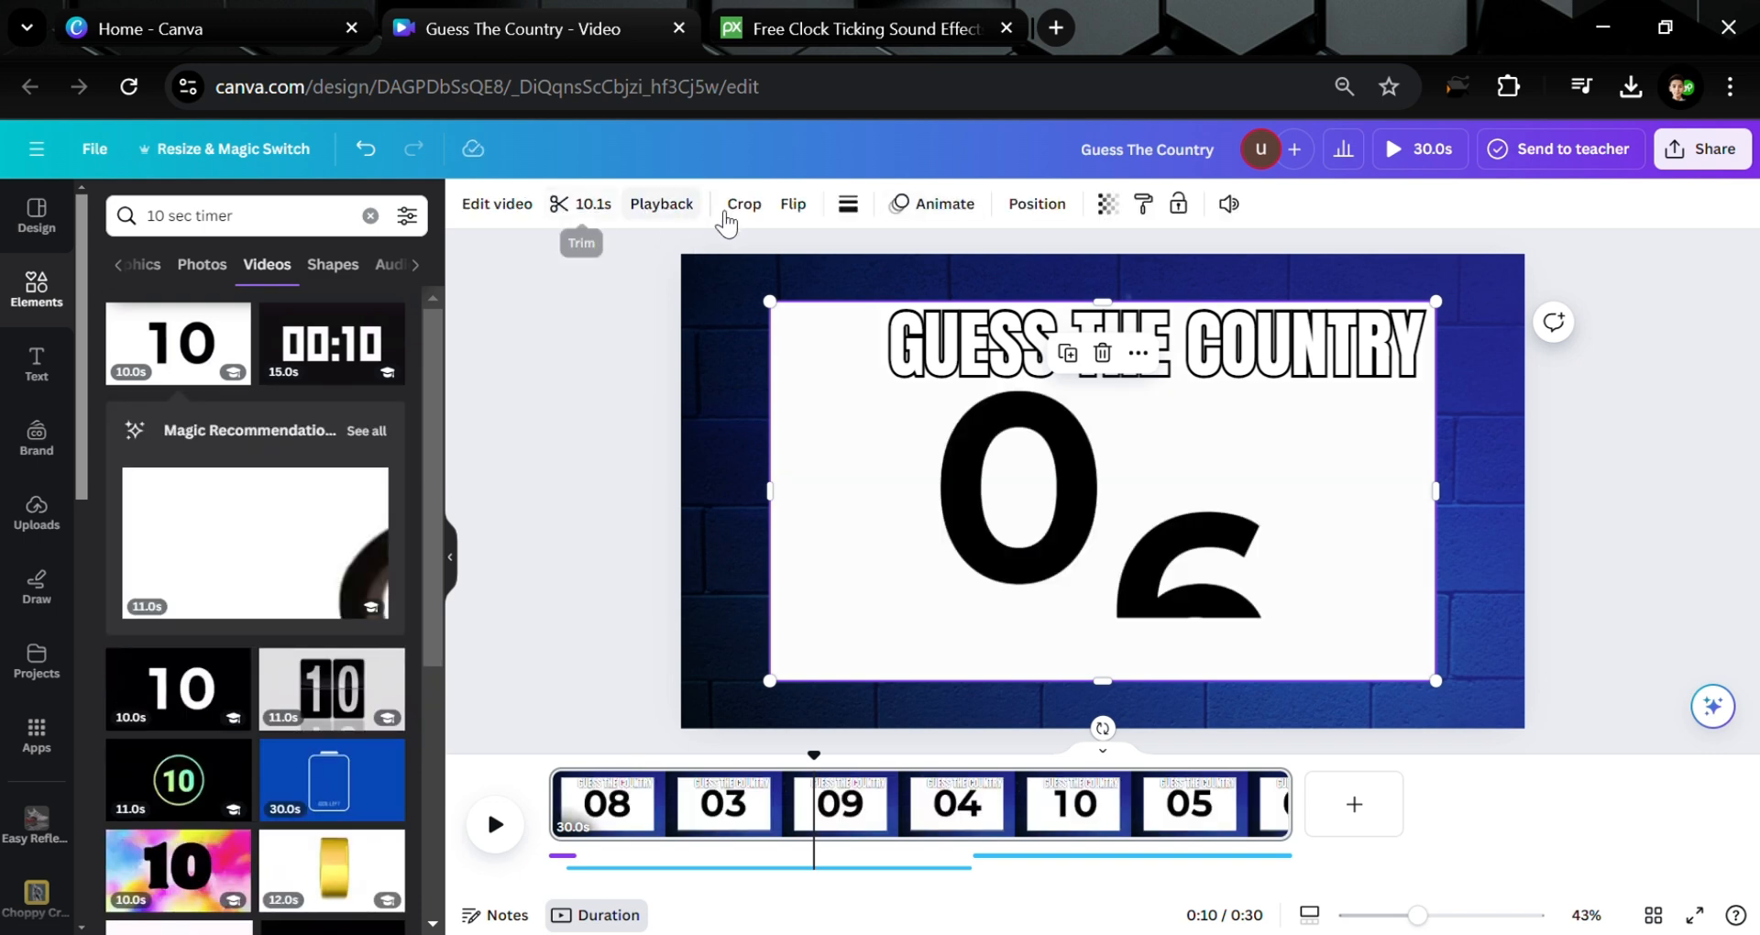
left_click(848, 203)
left_click_drag(912, 409, 1399, 431)
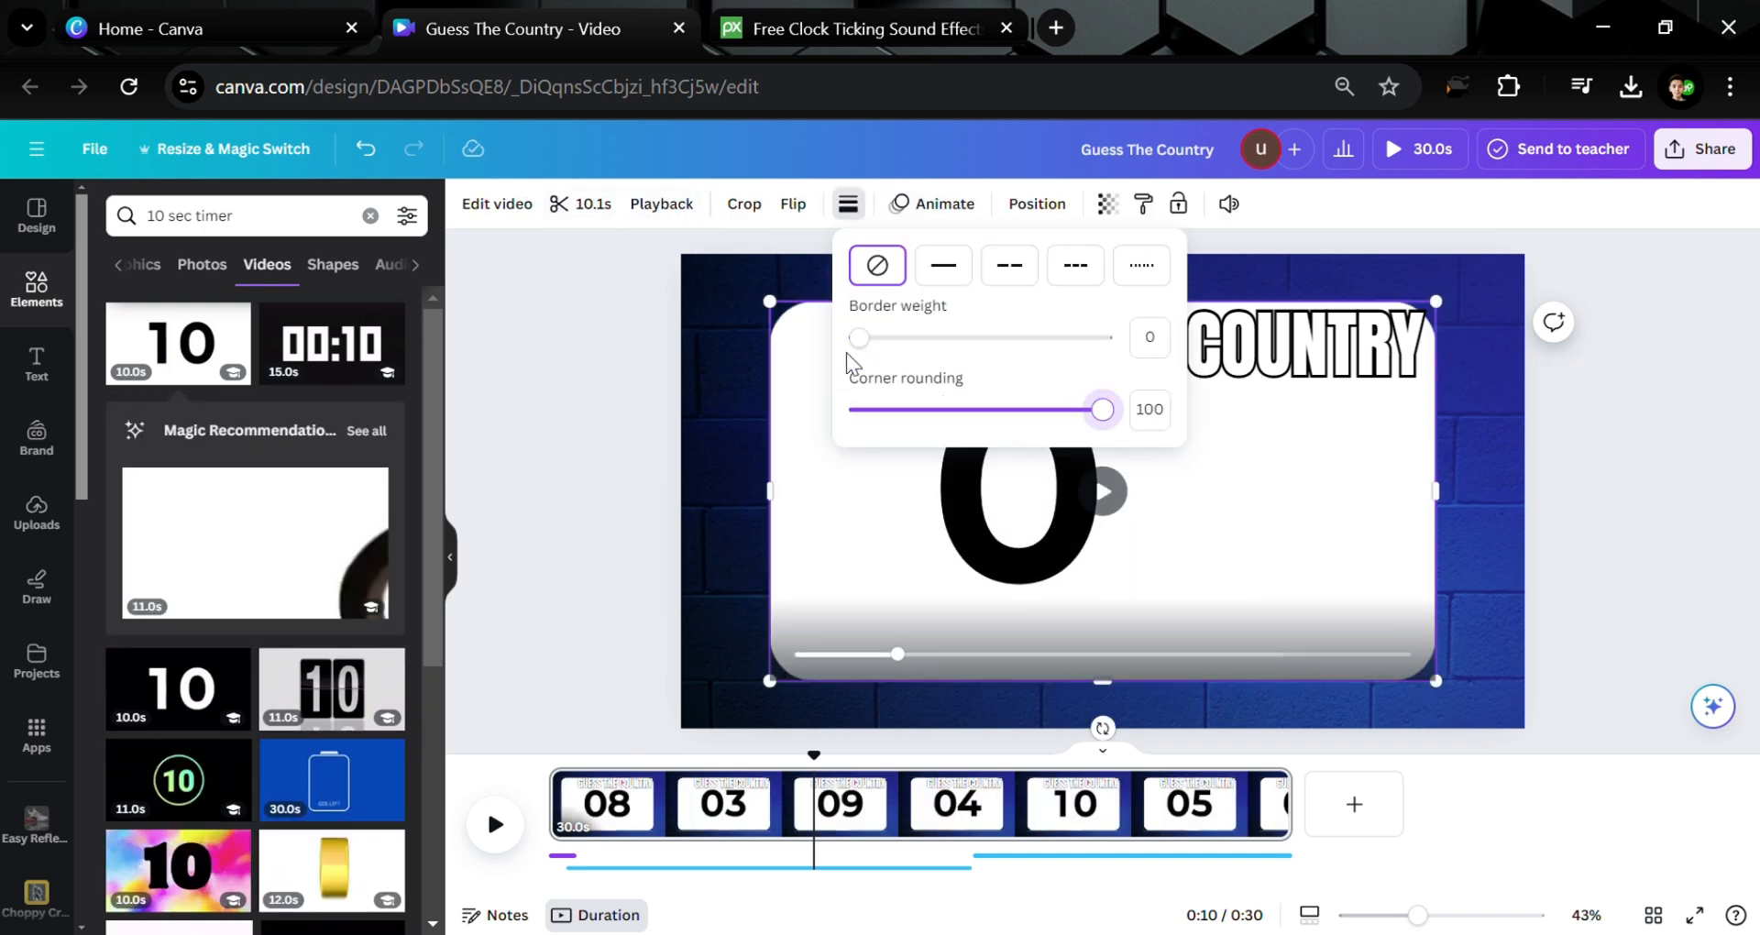
left_click_drag(770, 302, 1317, 615)
Delete the old 27 timer and centre the new countdown below the emojis
left_click(1132, 650)
key("Delete")
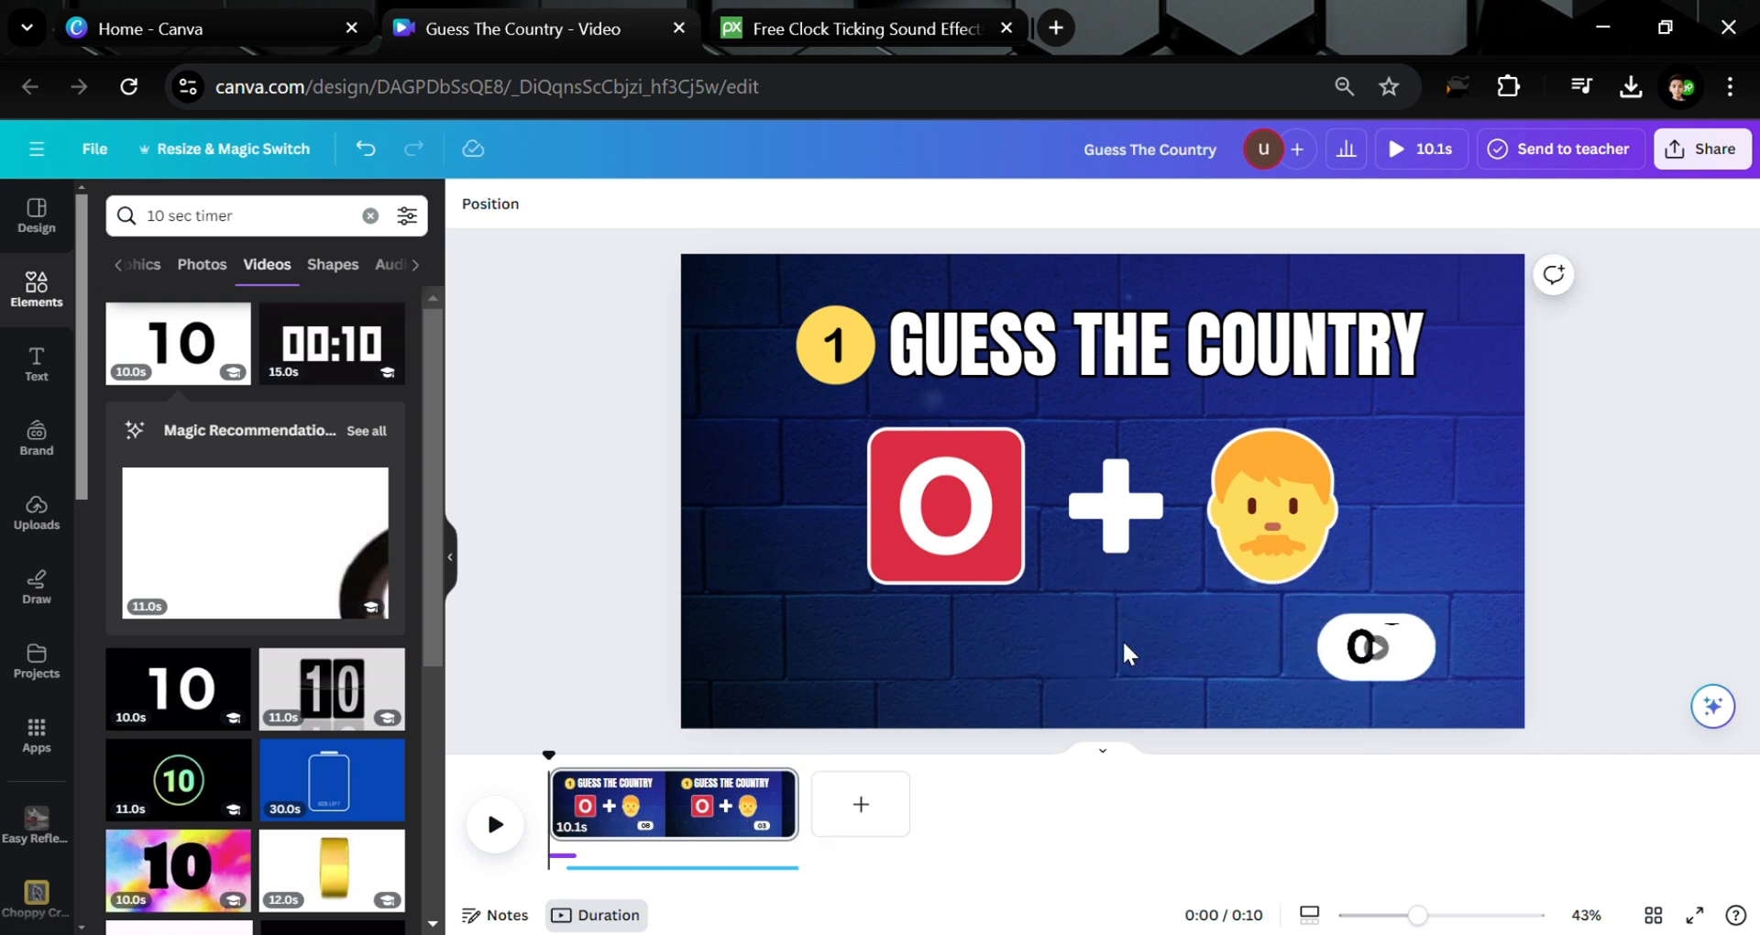
left_click_drag(1355, 683, 1113, 671)
left_click(495, 824)
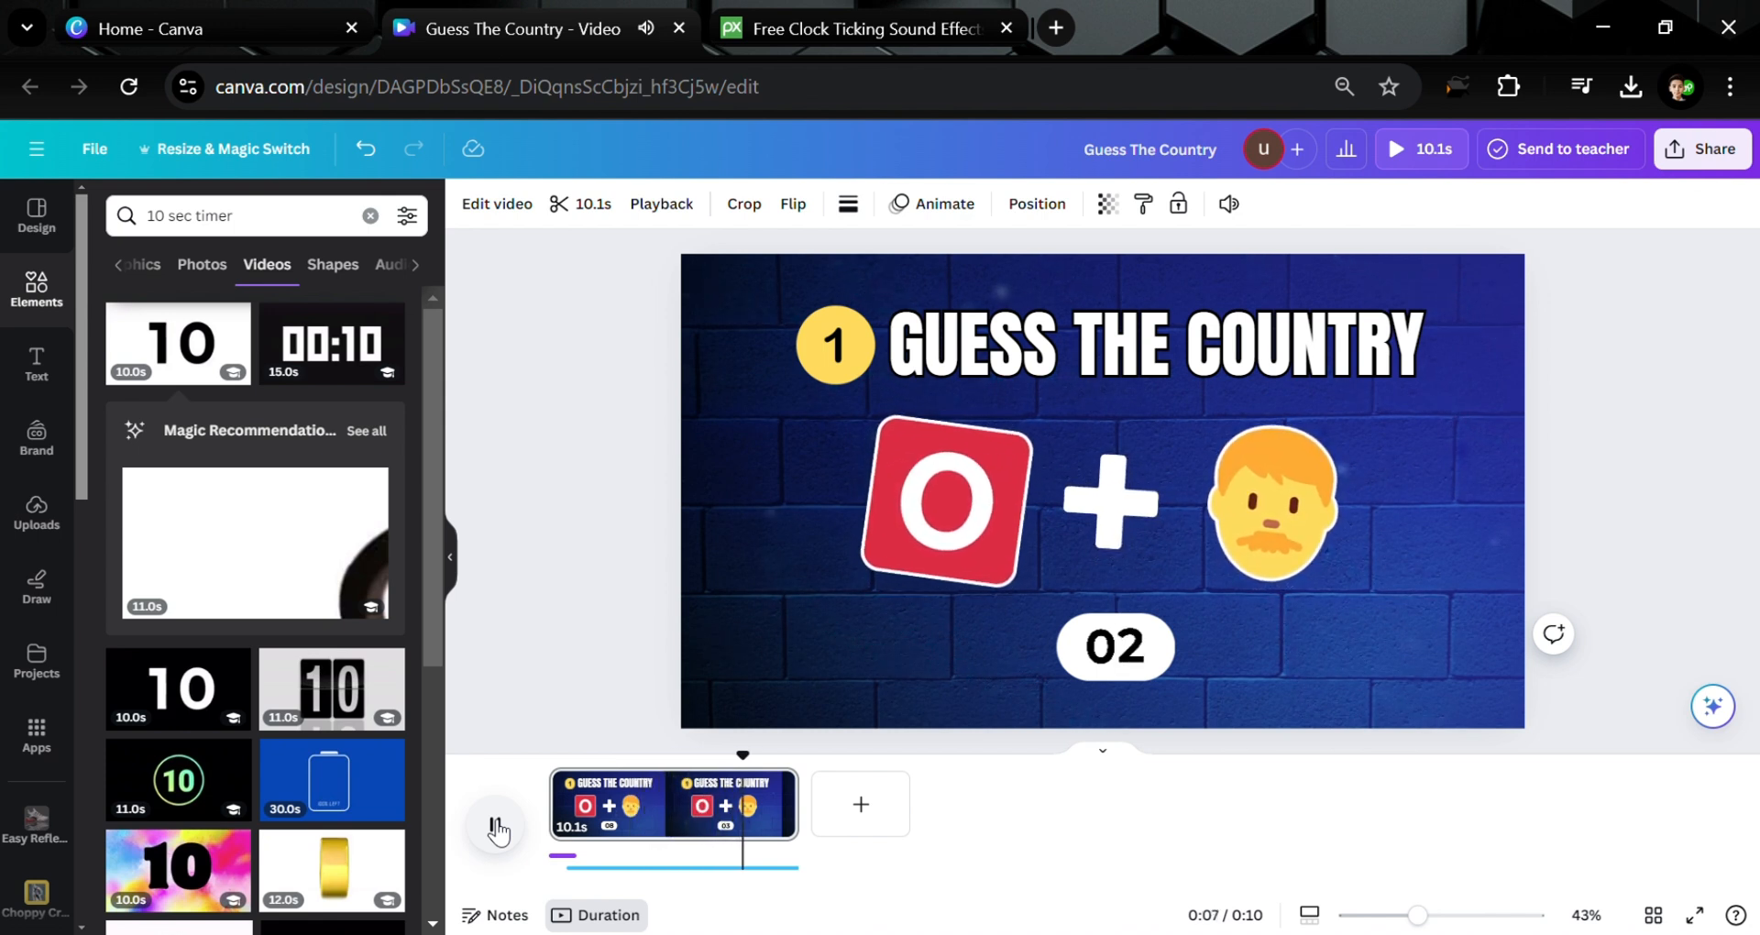
Duplicate the quiz page to create a second page
left_click(496, 828)
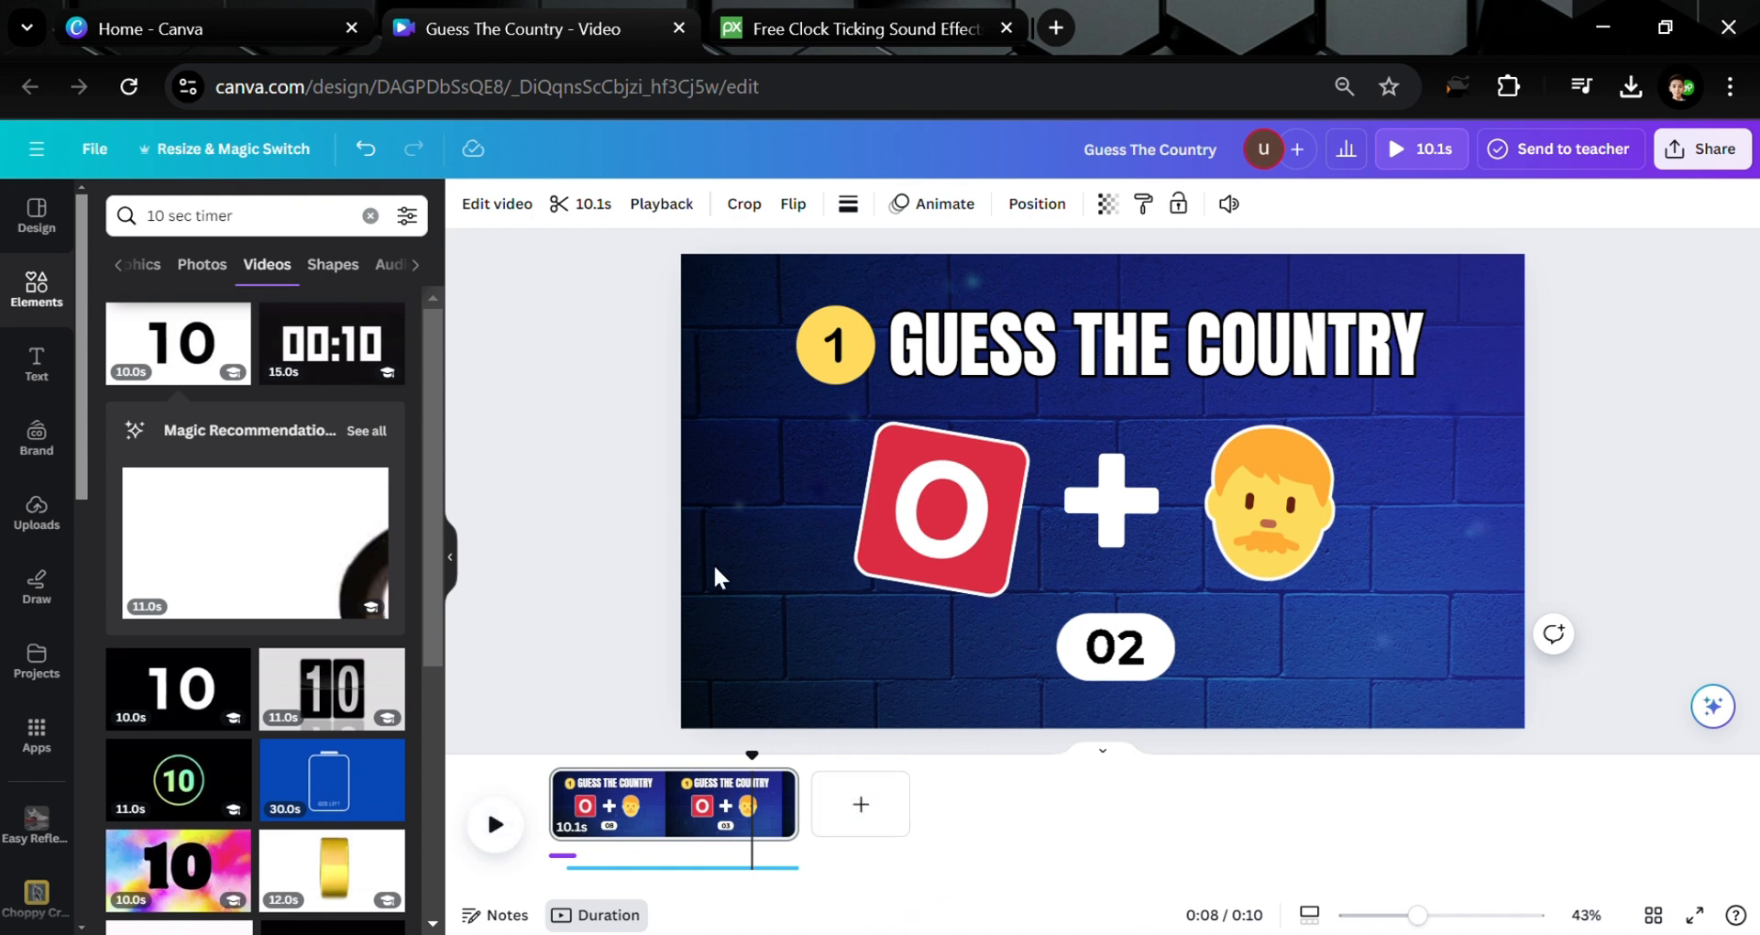
left_click(671, 807)
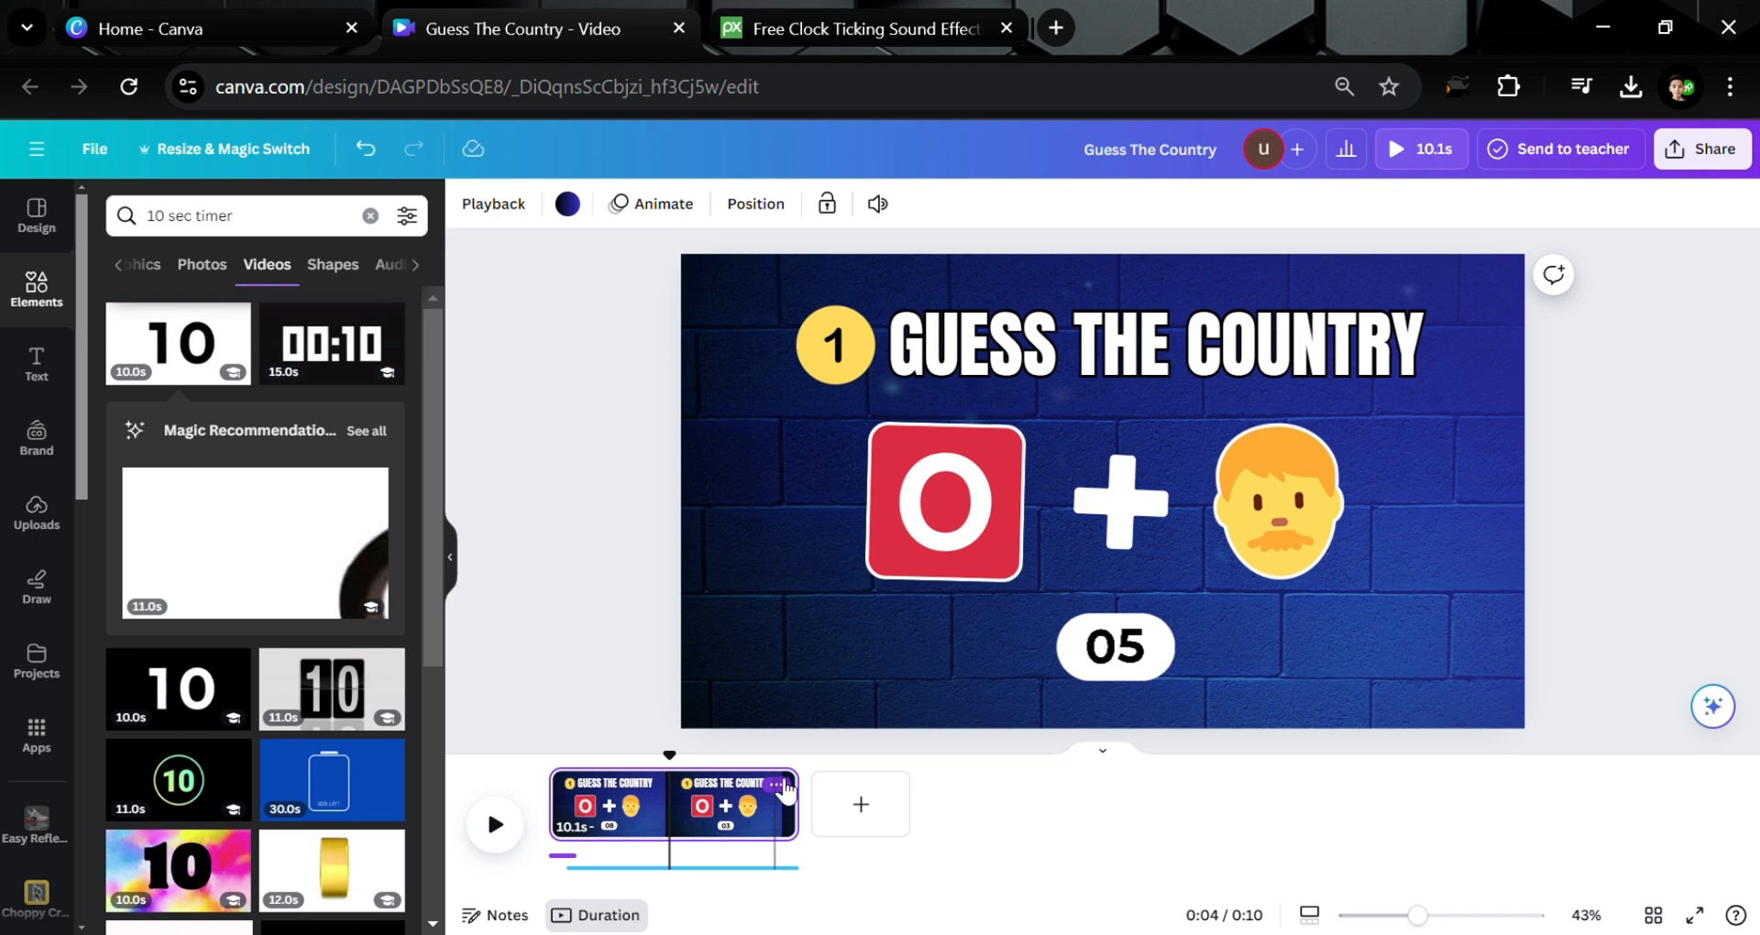
left_click(777, 784)
left_click(878, 345)
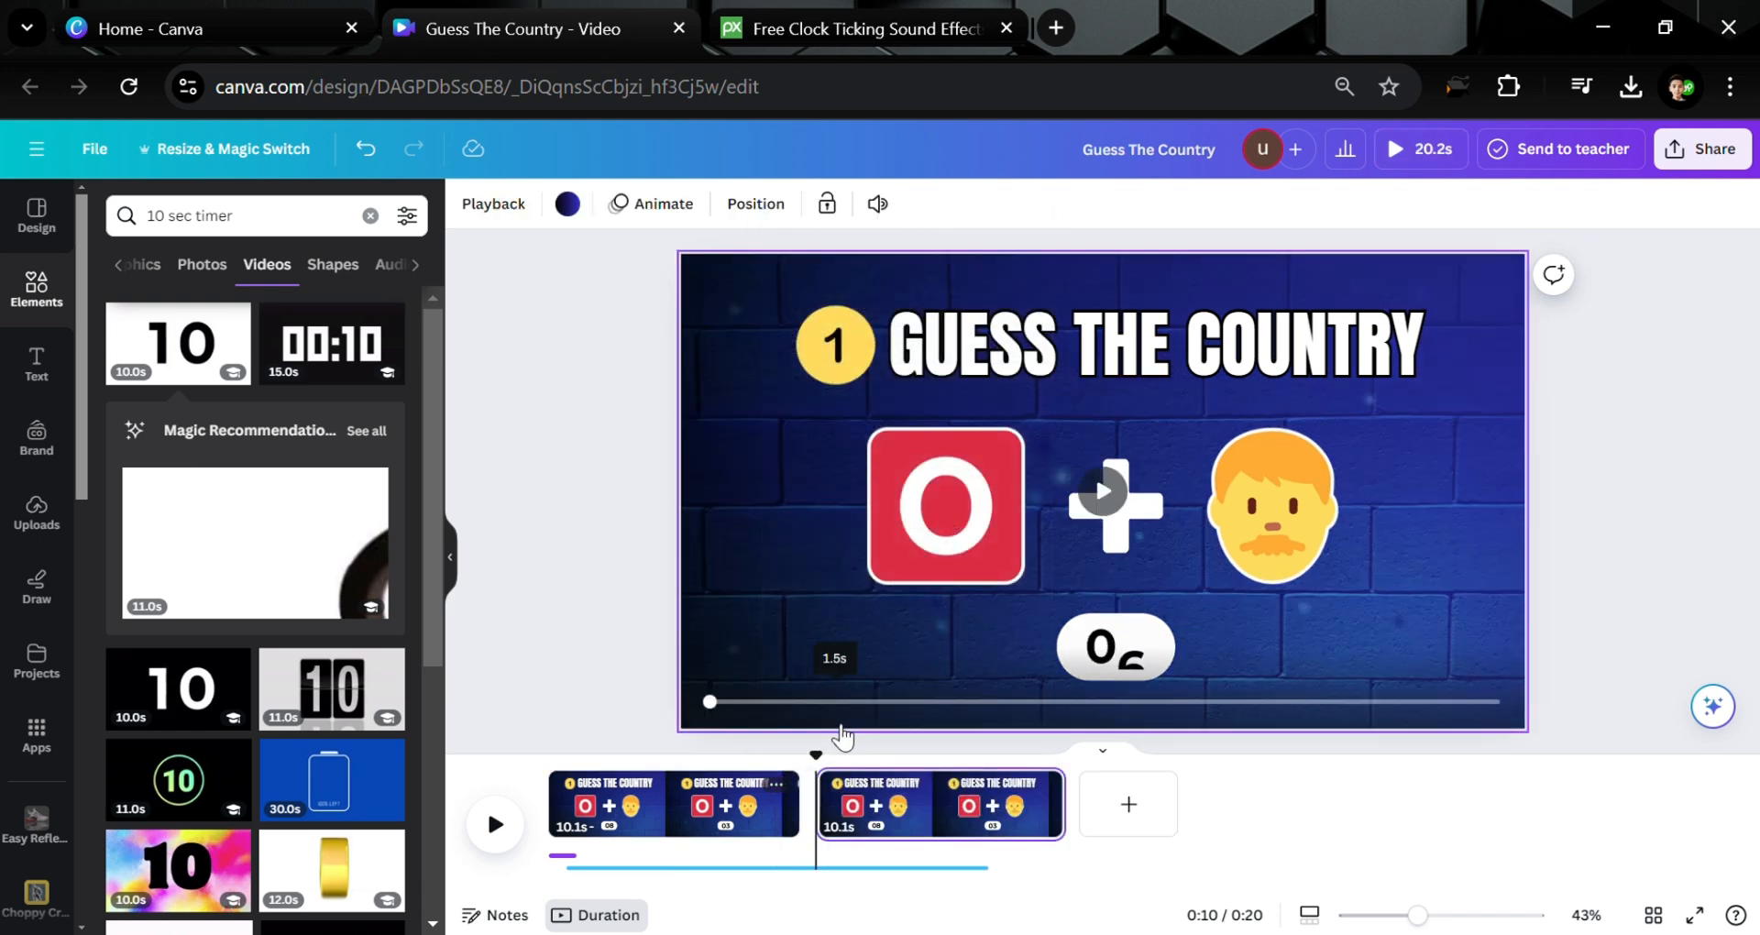
Delete the red O emoji, plus sign, face emoji and countdown timer from page 2
left_click(919, 503)
key("Delete")
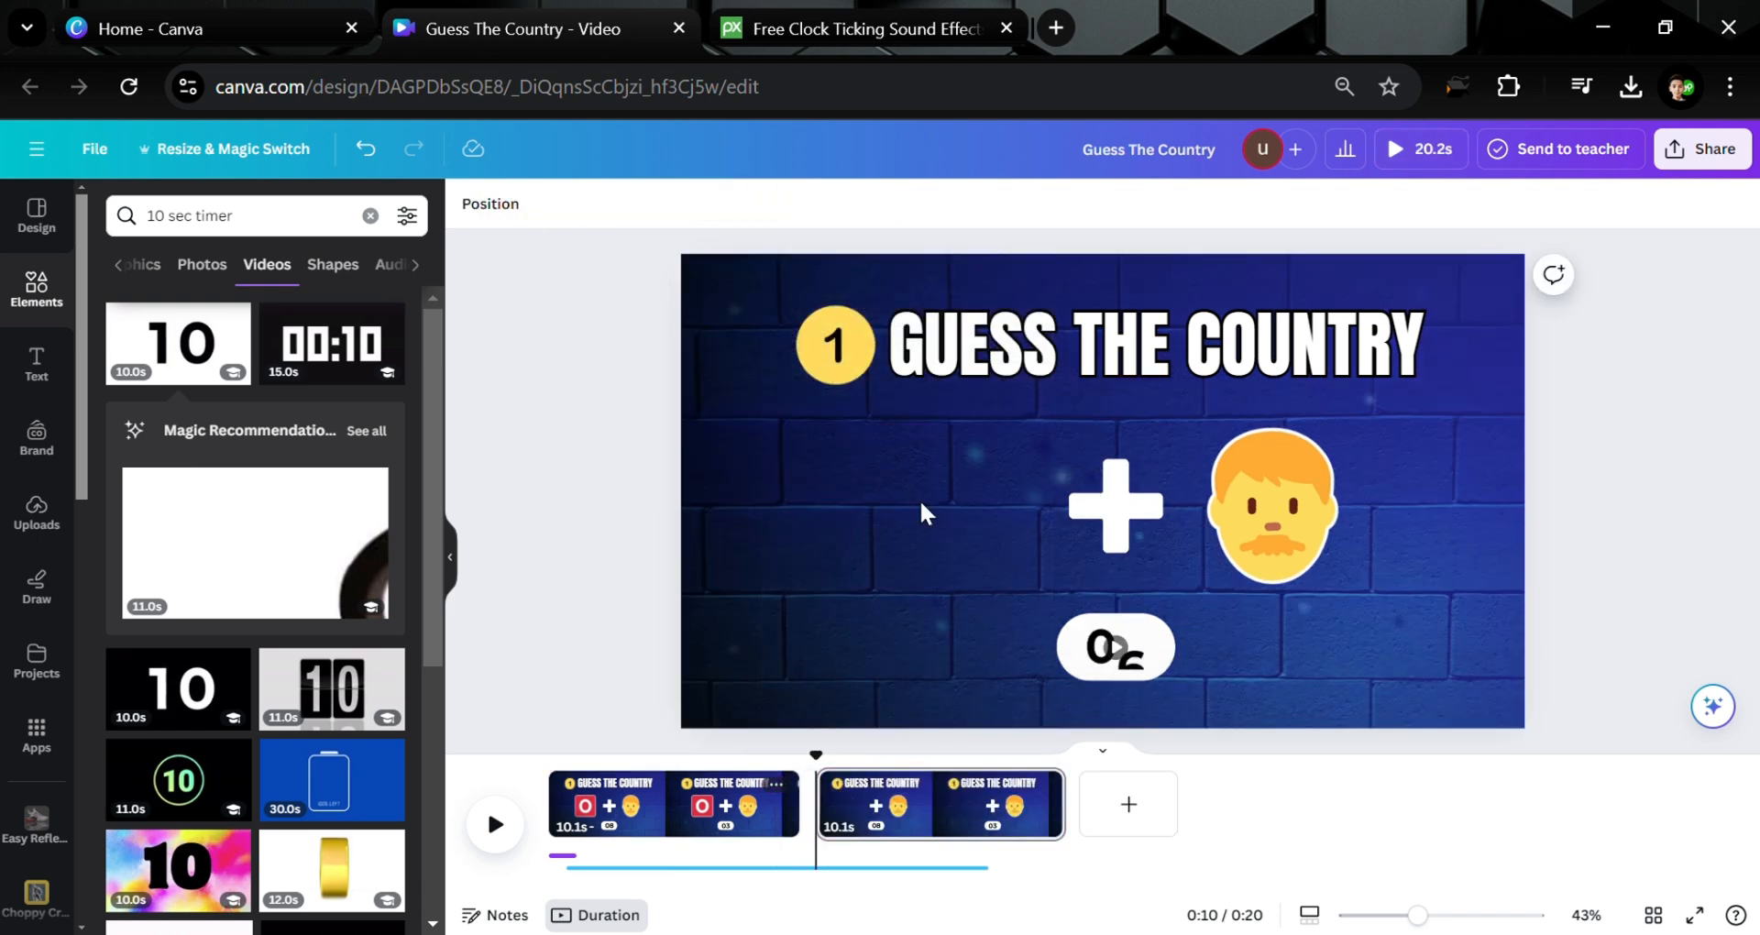
left_click(1091, 507)
key("Delete")
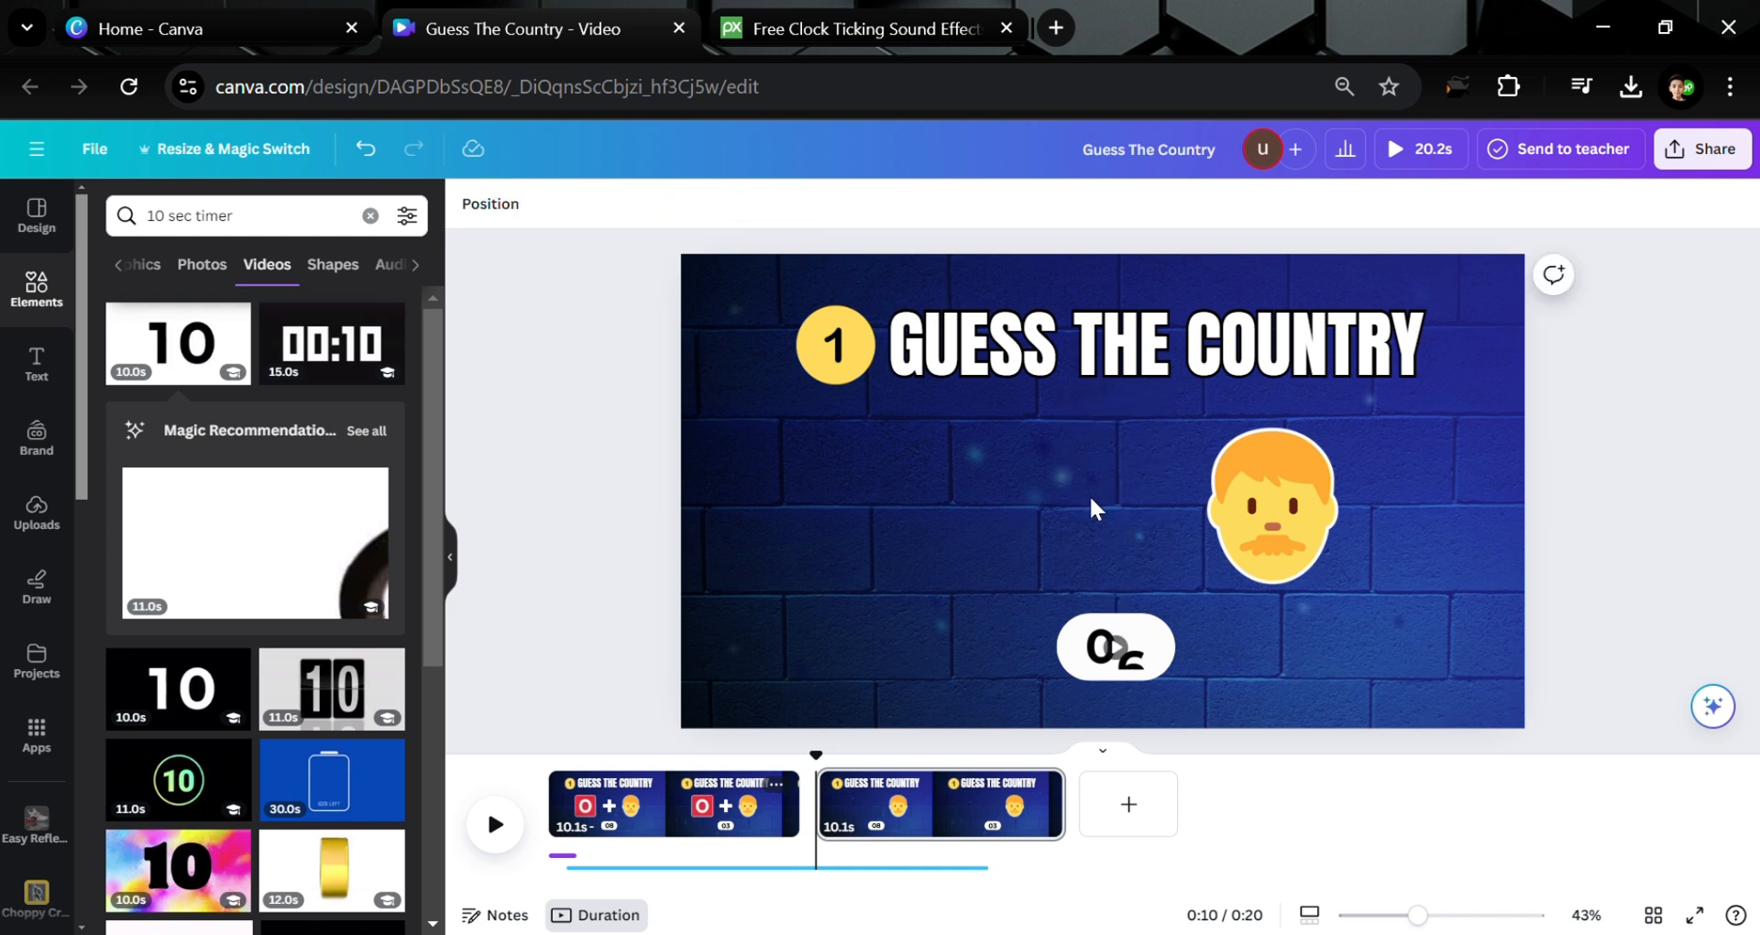
left_click(1225, 525)
key("Delete")
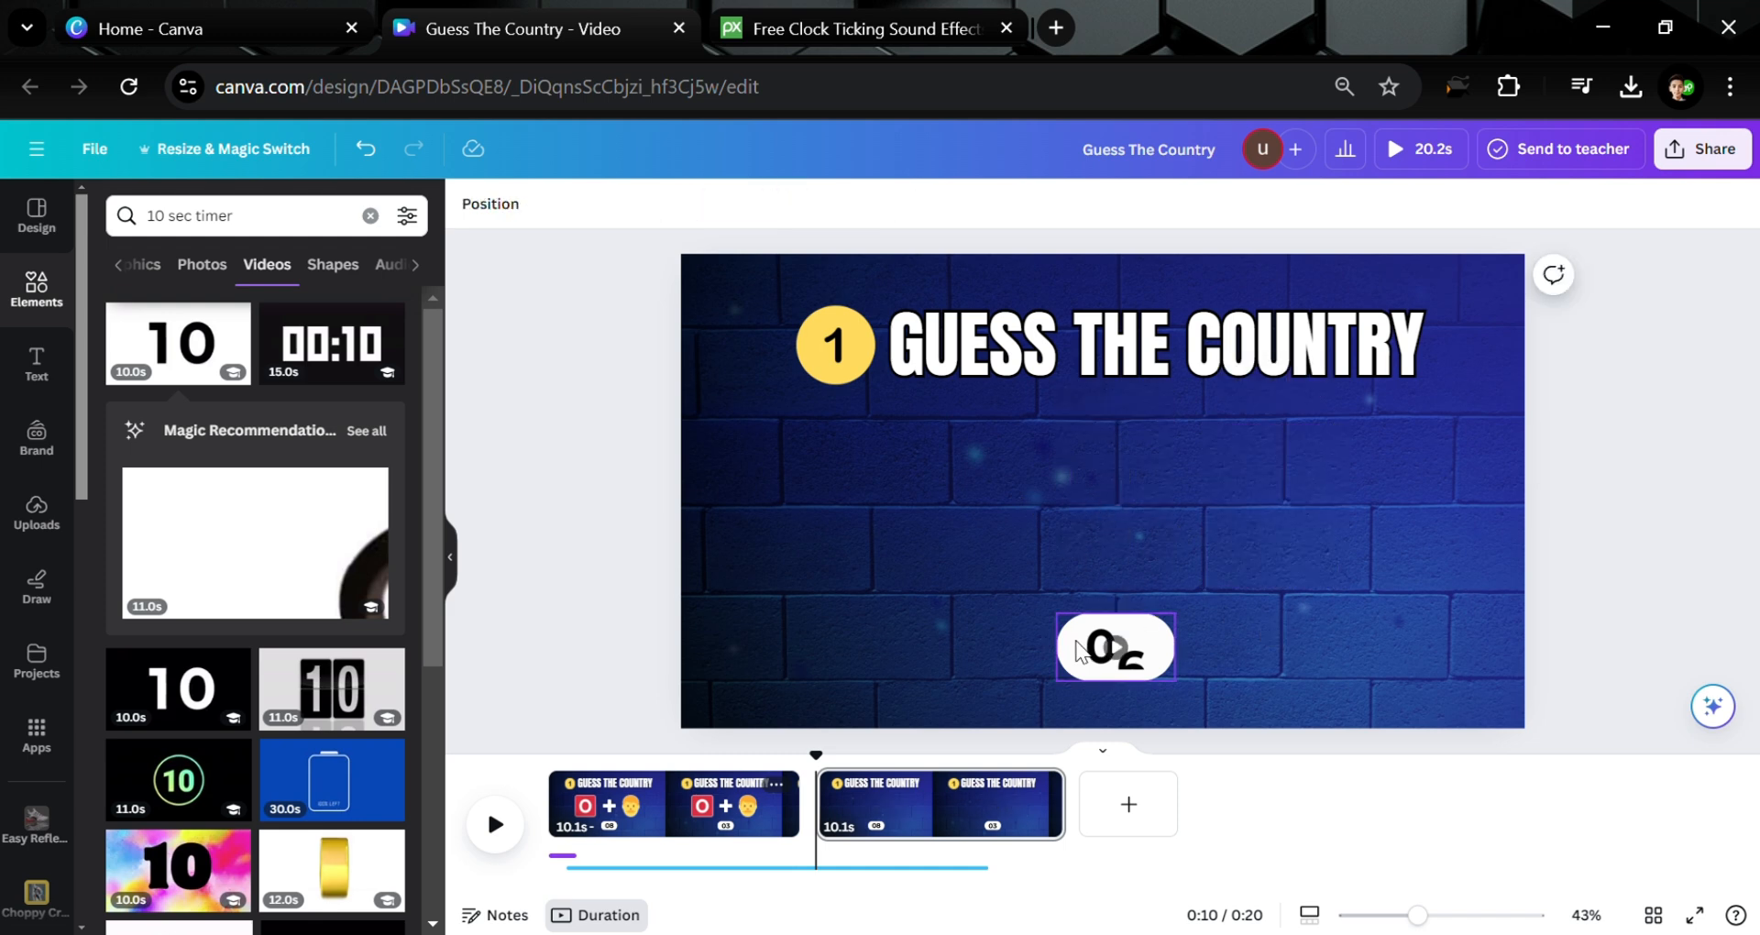
left_click(1114, 642)
left_click(1118, 570)
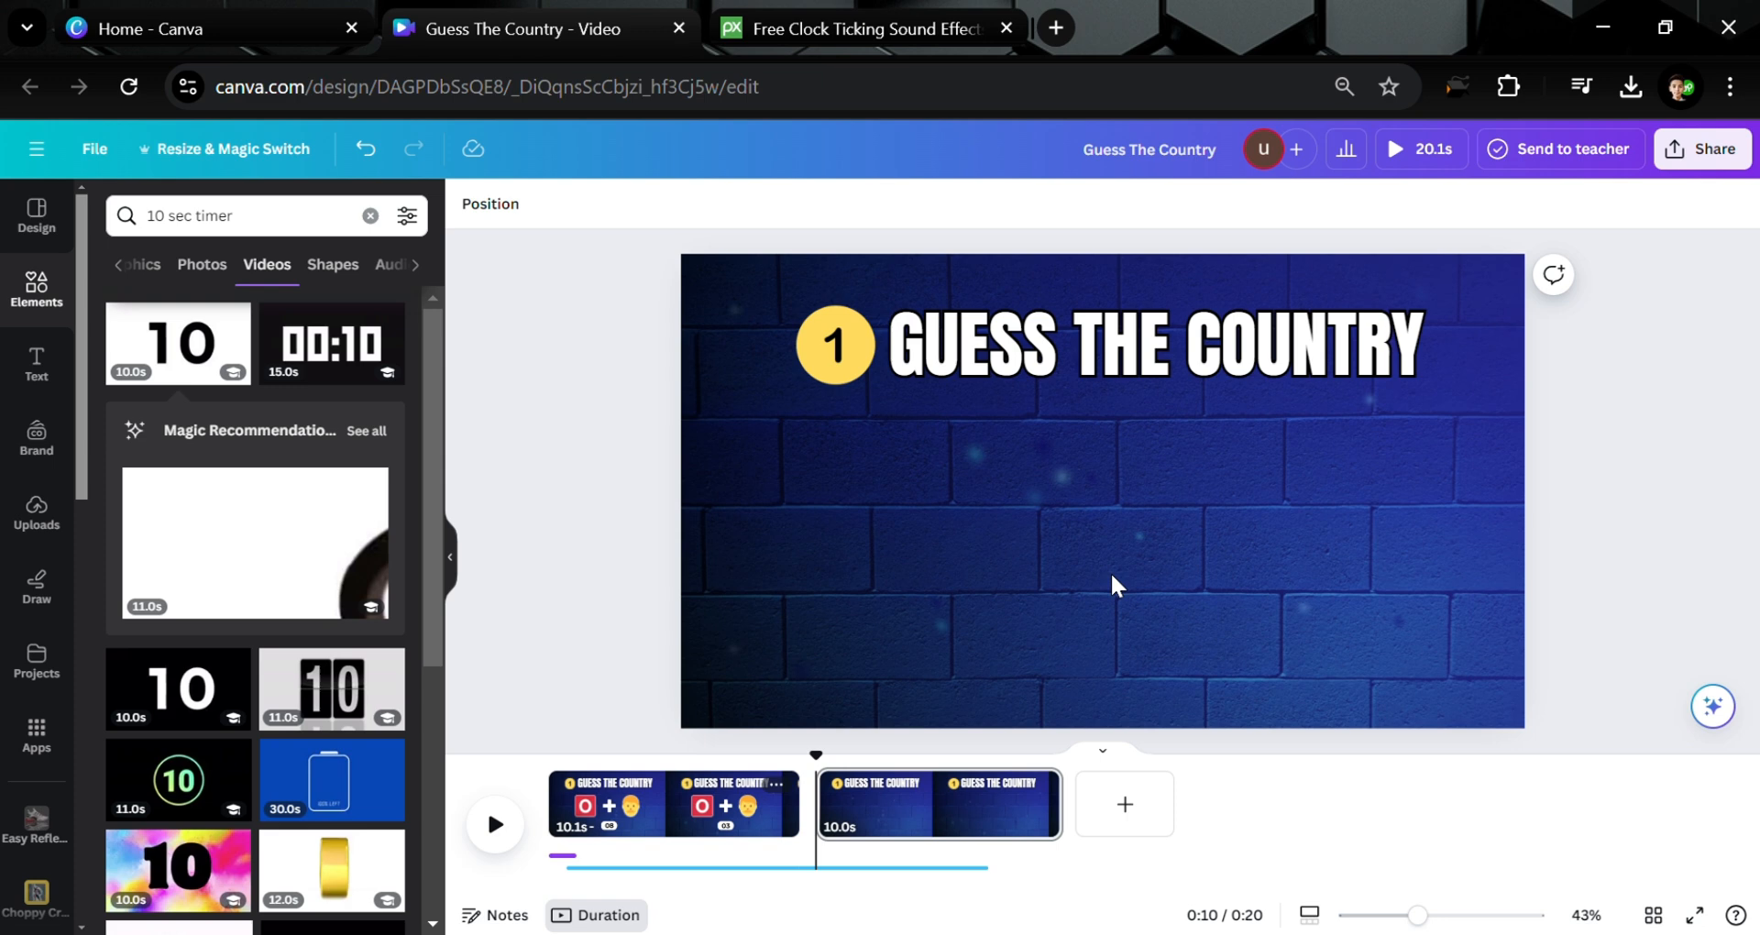
left_click(925, 495)
Search Elements for 'oman flag' and add the first flag photo
left_click(270, 220)
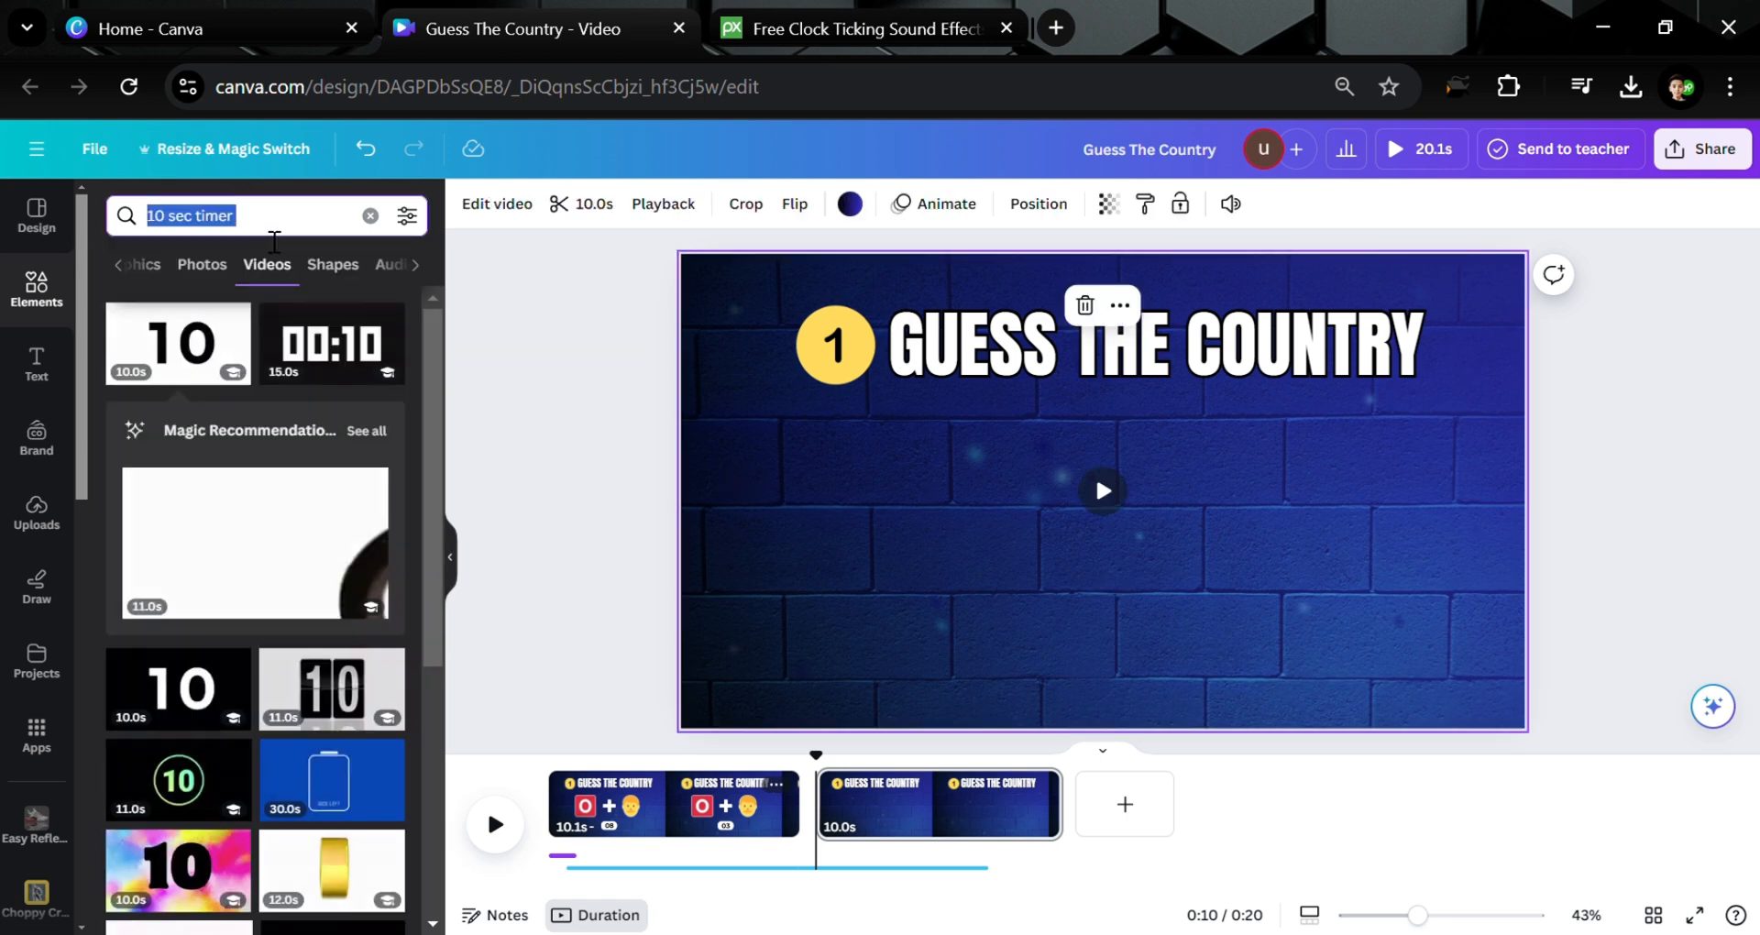
type("Oman")
key("Return")
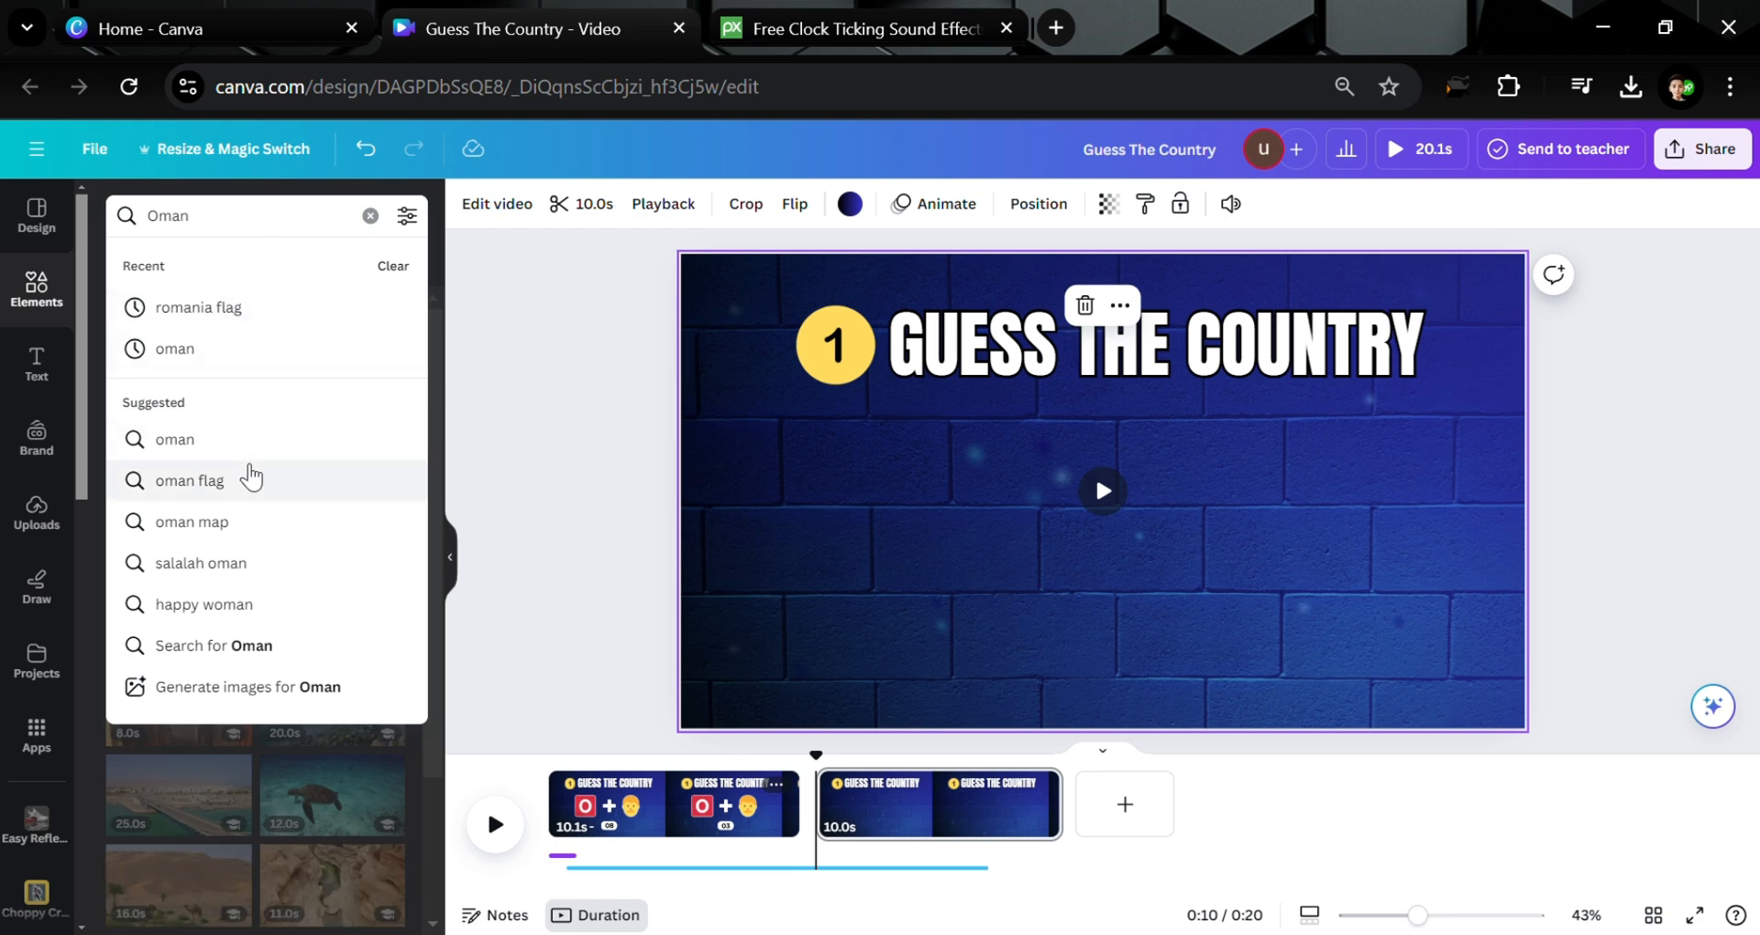
left_click(243, 478)
left_click(198, 269)
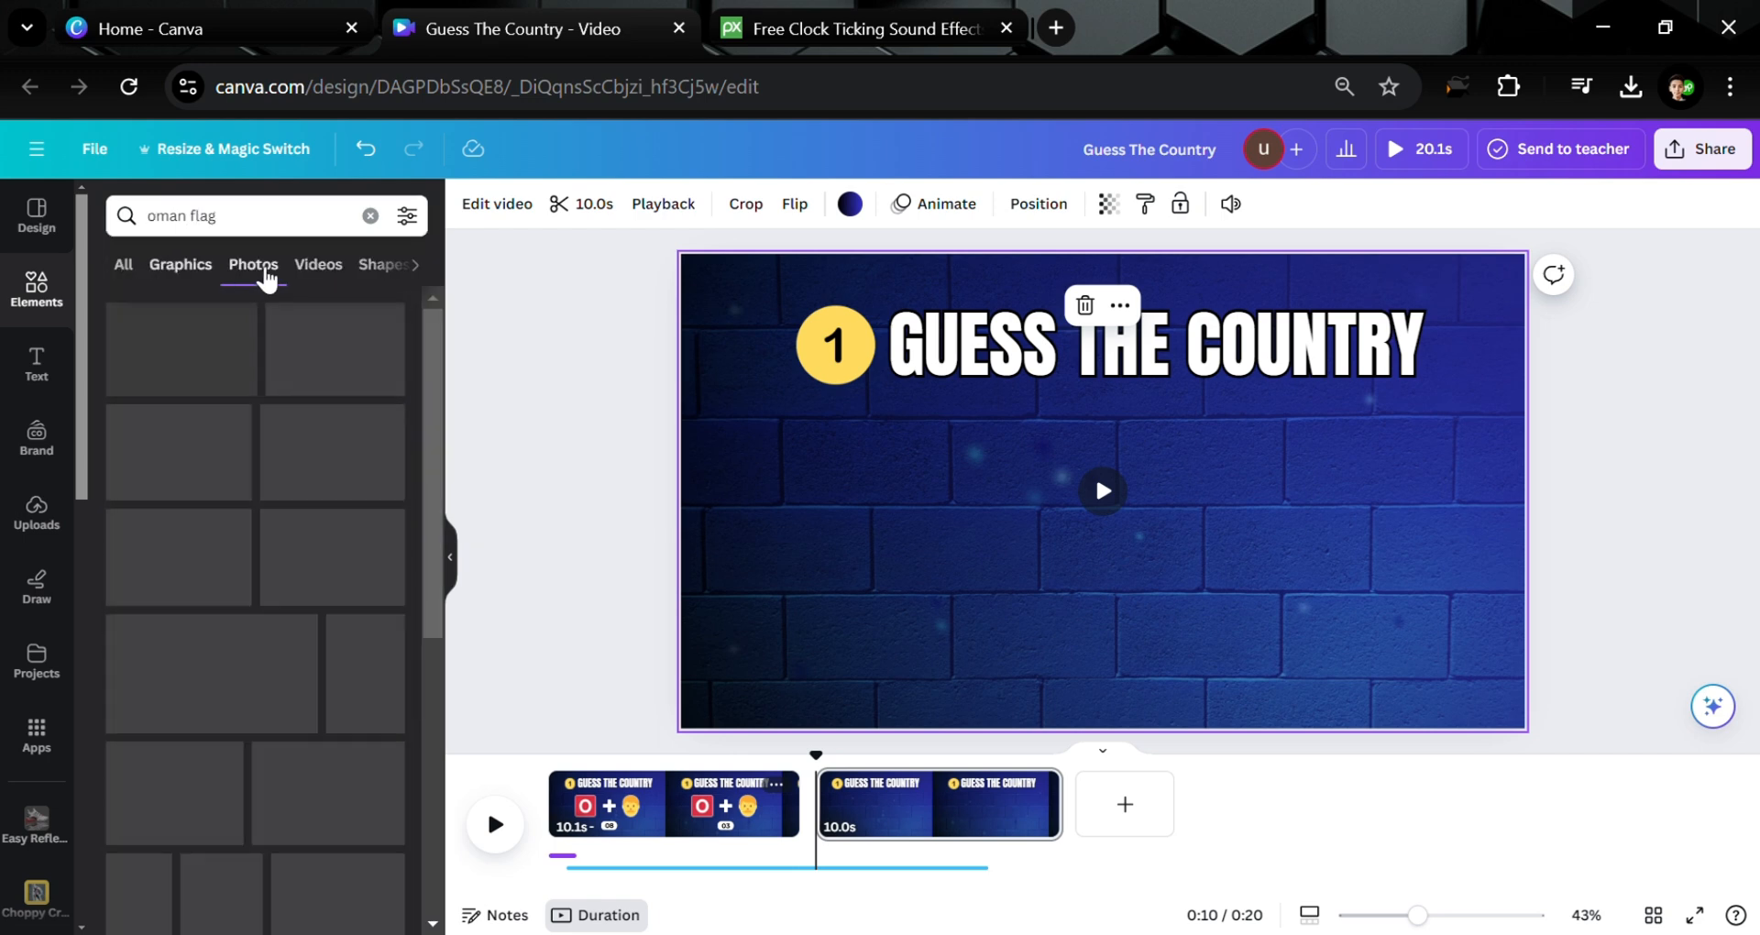
left_click(211, 321)
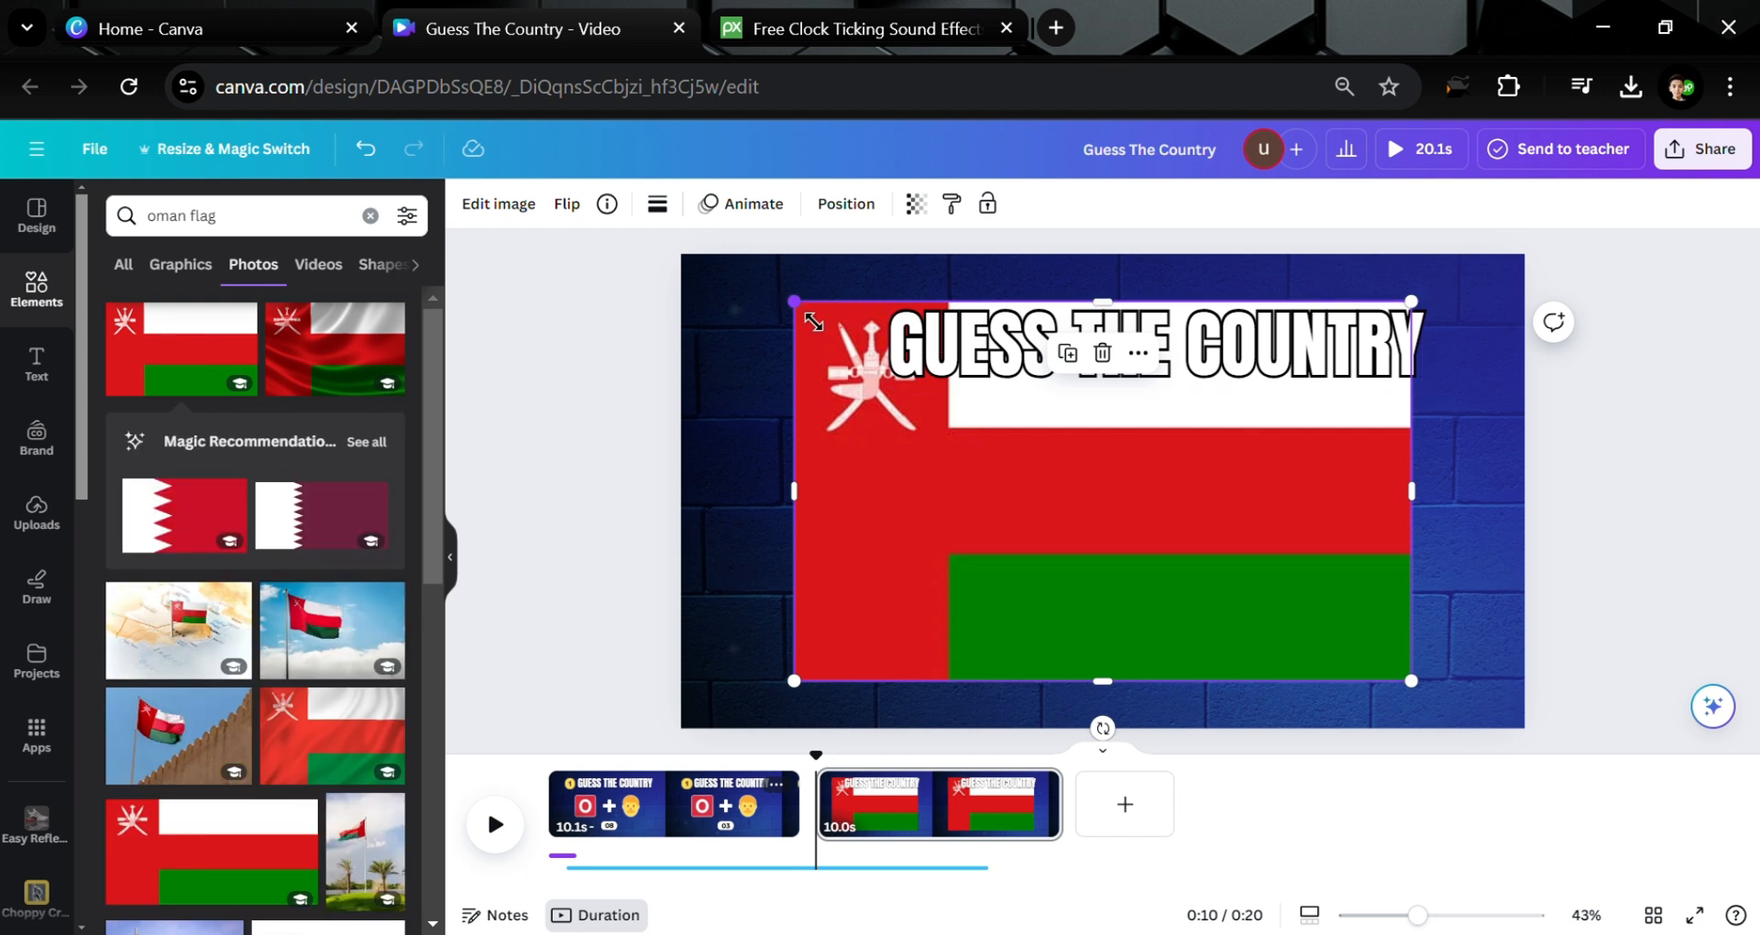
Resize the Oman flag and centre it below the title
left_click_drag(820, 332, 887, 507)
left_click_drag(1099, 483, 1173, 532)
left_click_drag(1024, 449, 954, 440)
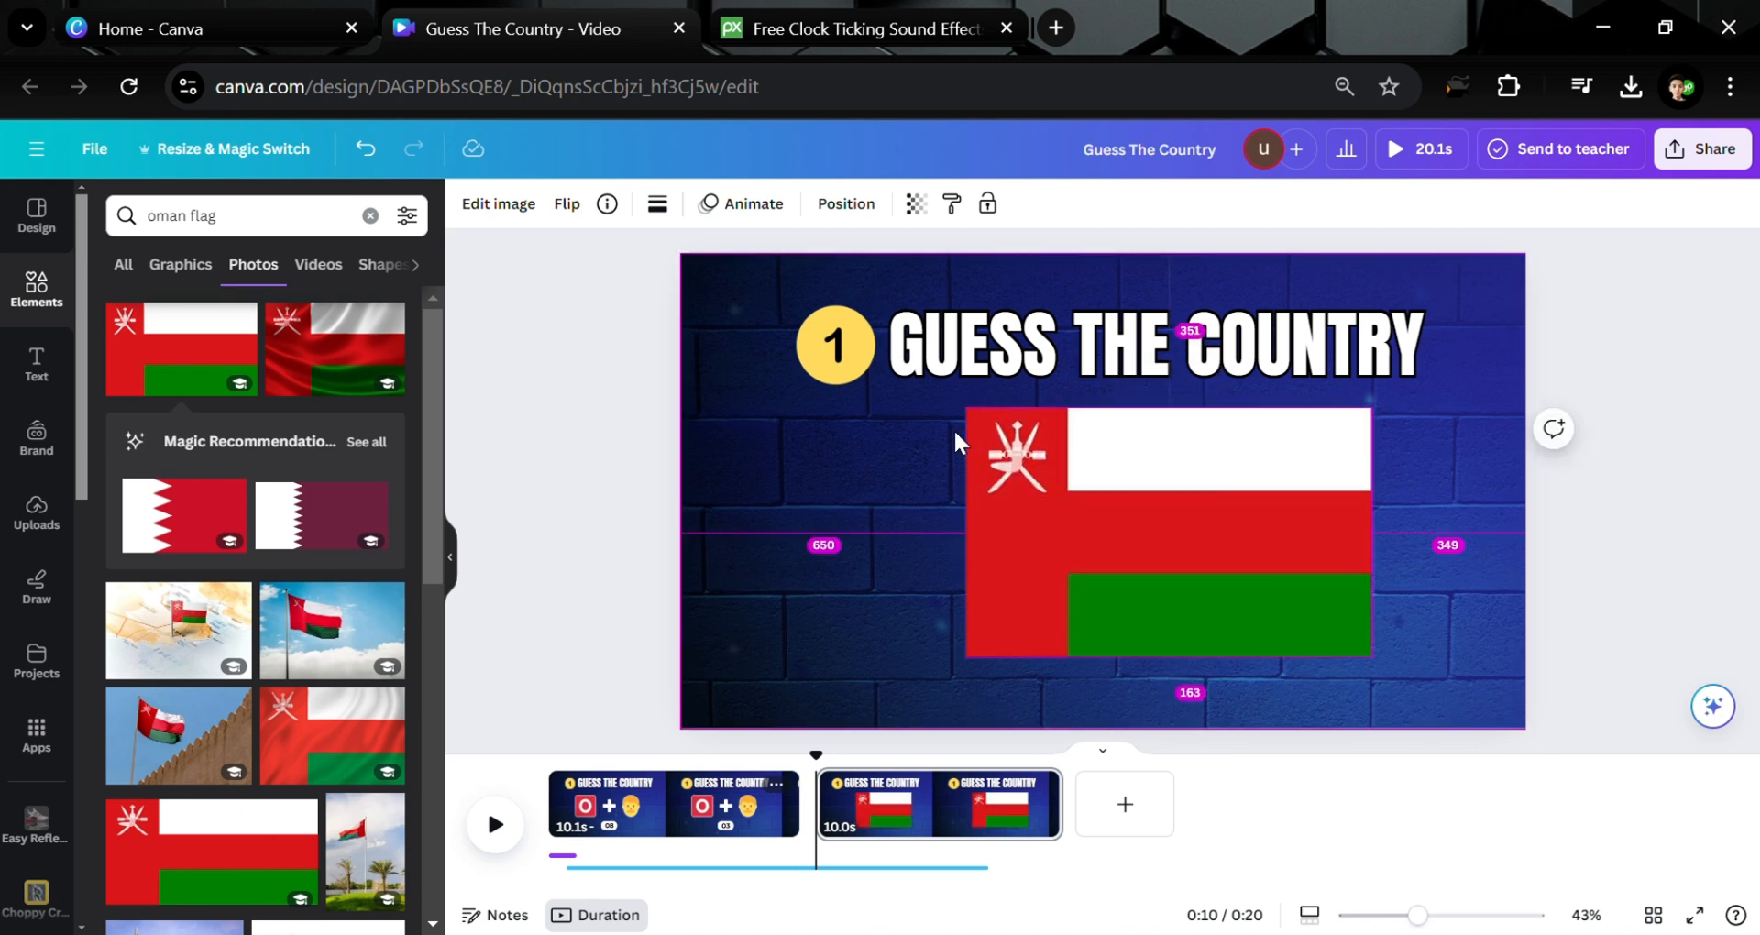
left_click_drag(1201, 514, 1166, 511)
Give the Oman flag a Wiggle animation with lowered intensity
left_click(720, 206)
scroll(248, 550, "down", 10)
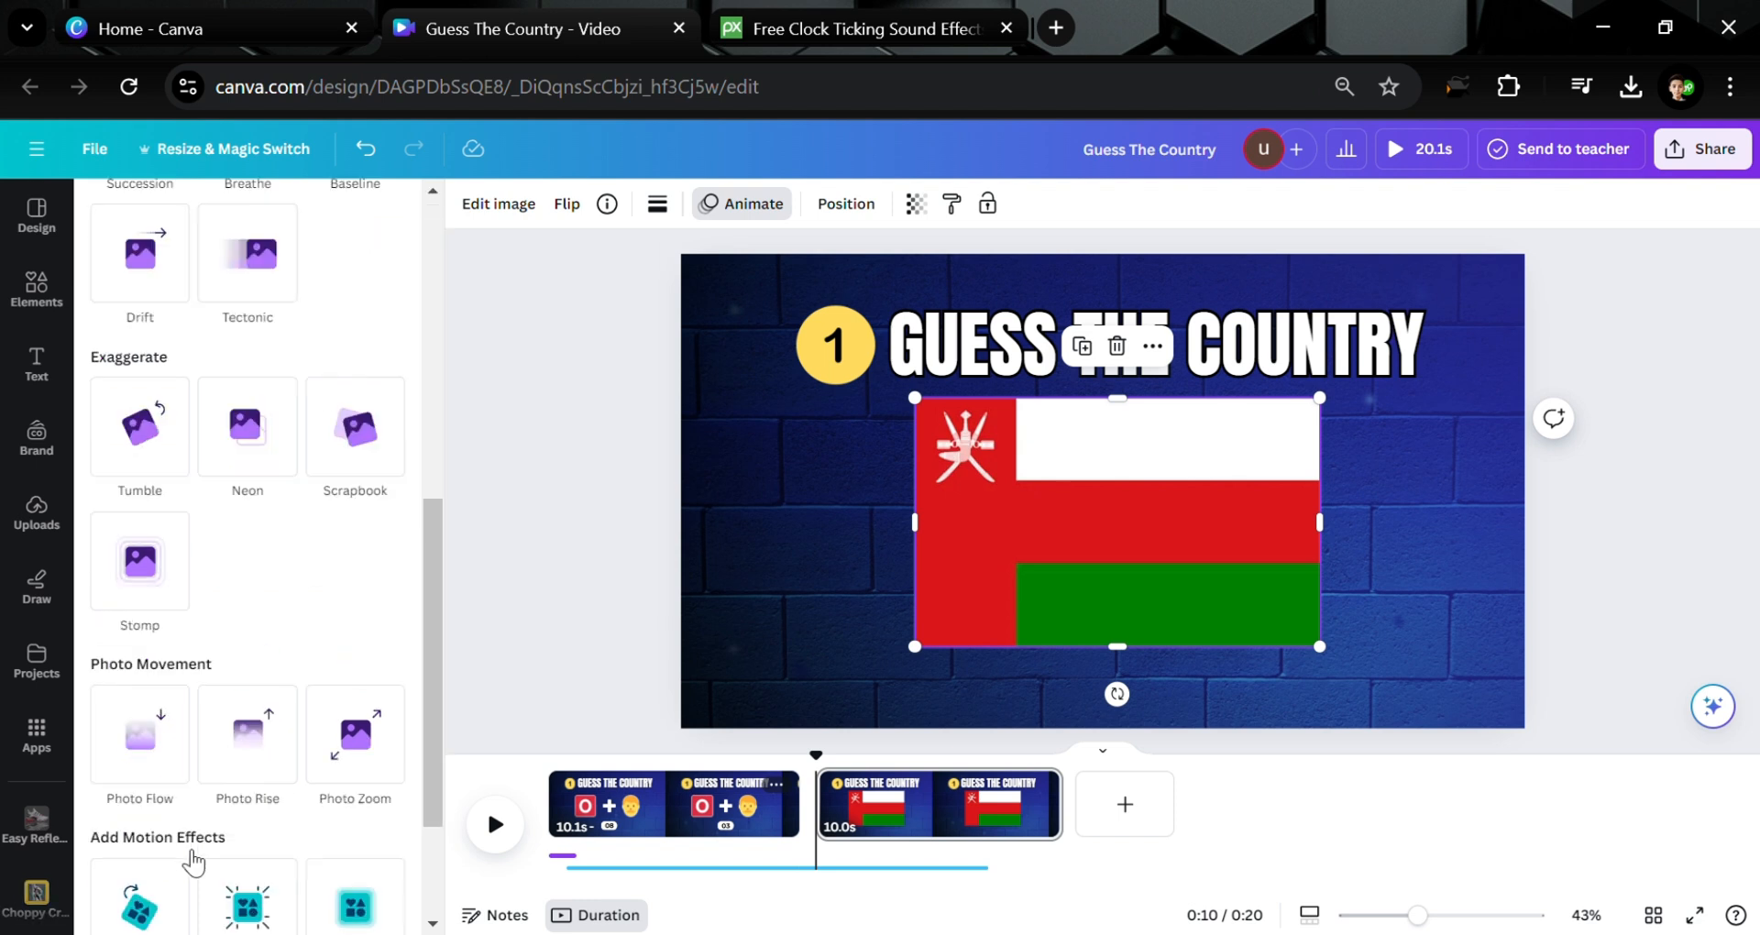
left_click(142, 847)
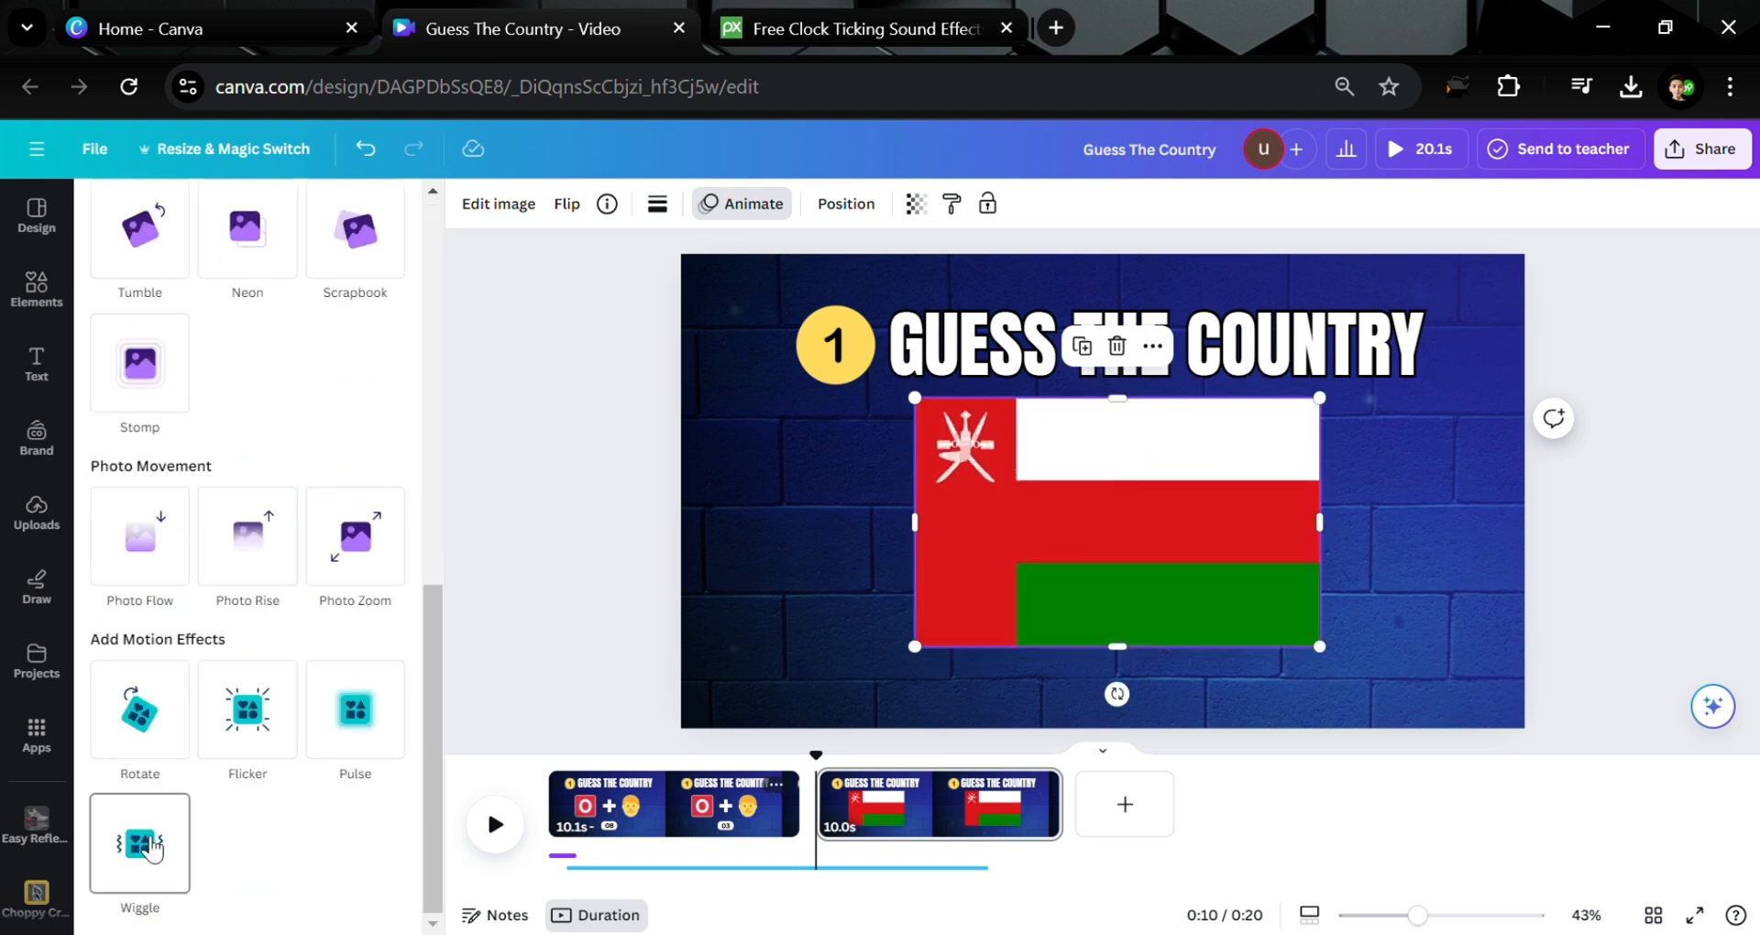
left_click(152, 850)
left_click_drag(248, 915, 163, 915)
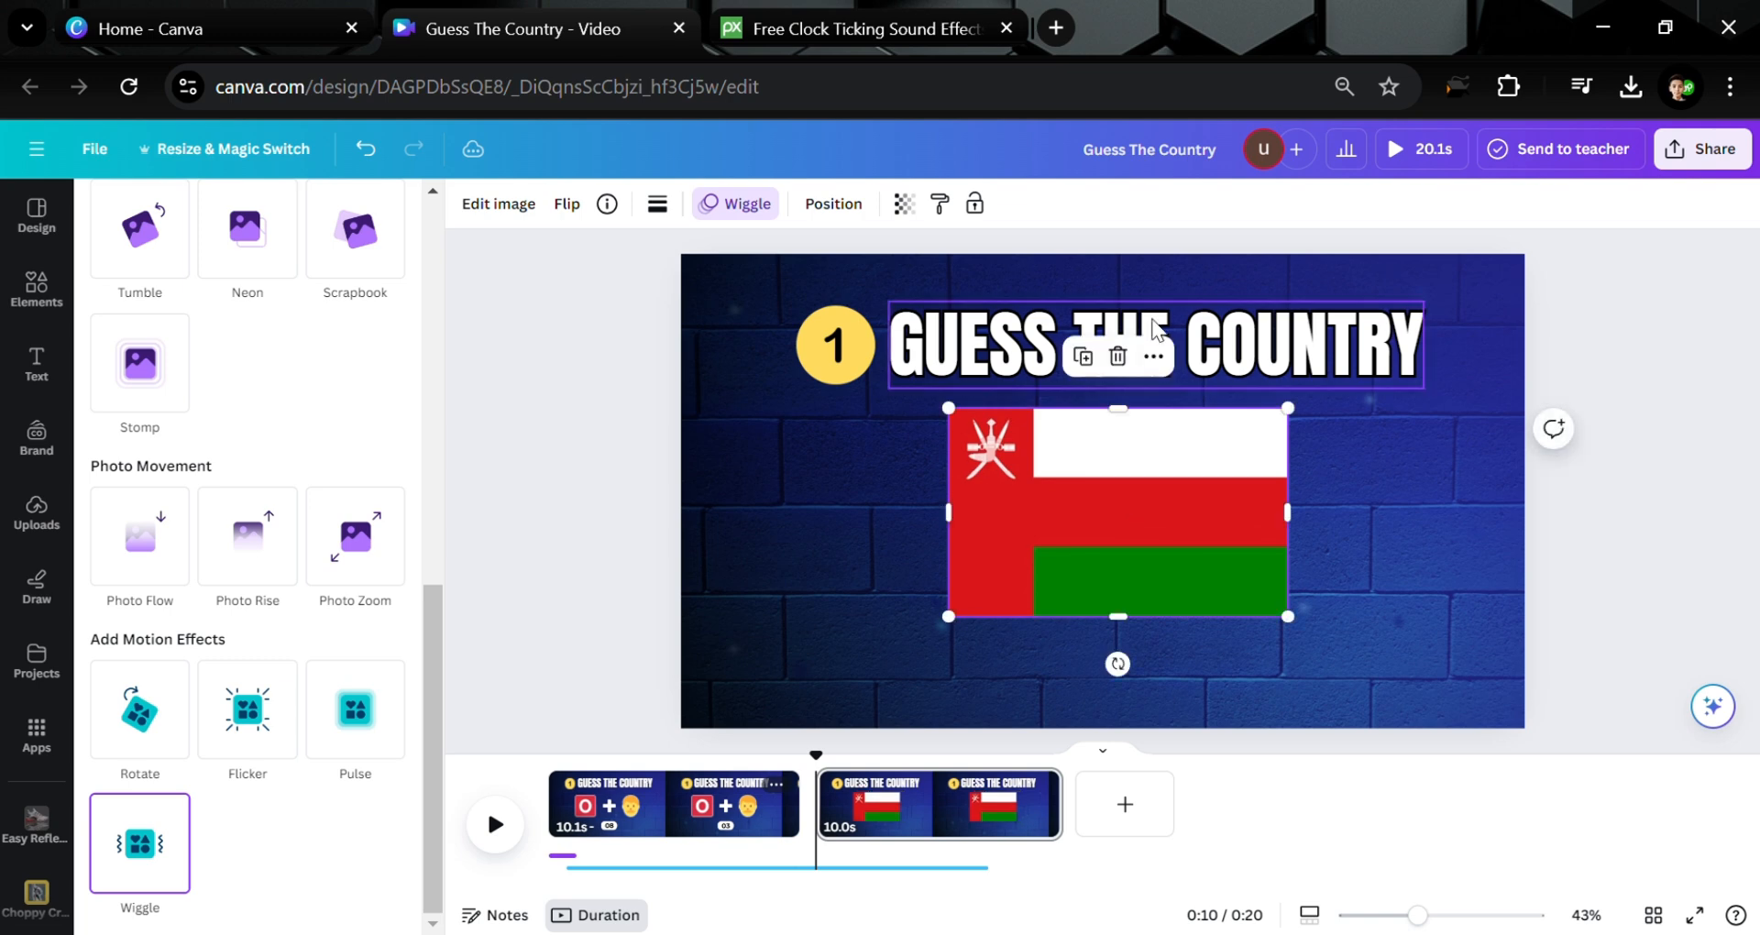
Copy the GUESS THE COUNTRY title below the flag and start retyping it as OMAN
left_click(1255, 321)
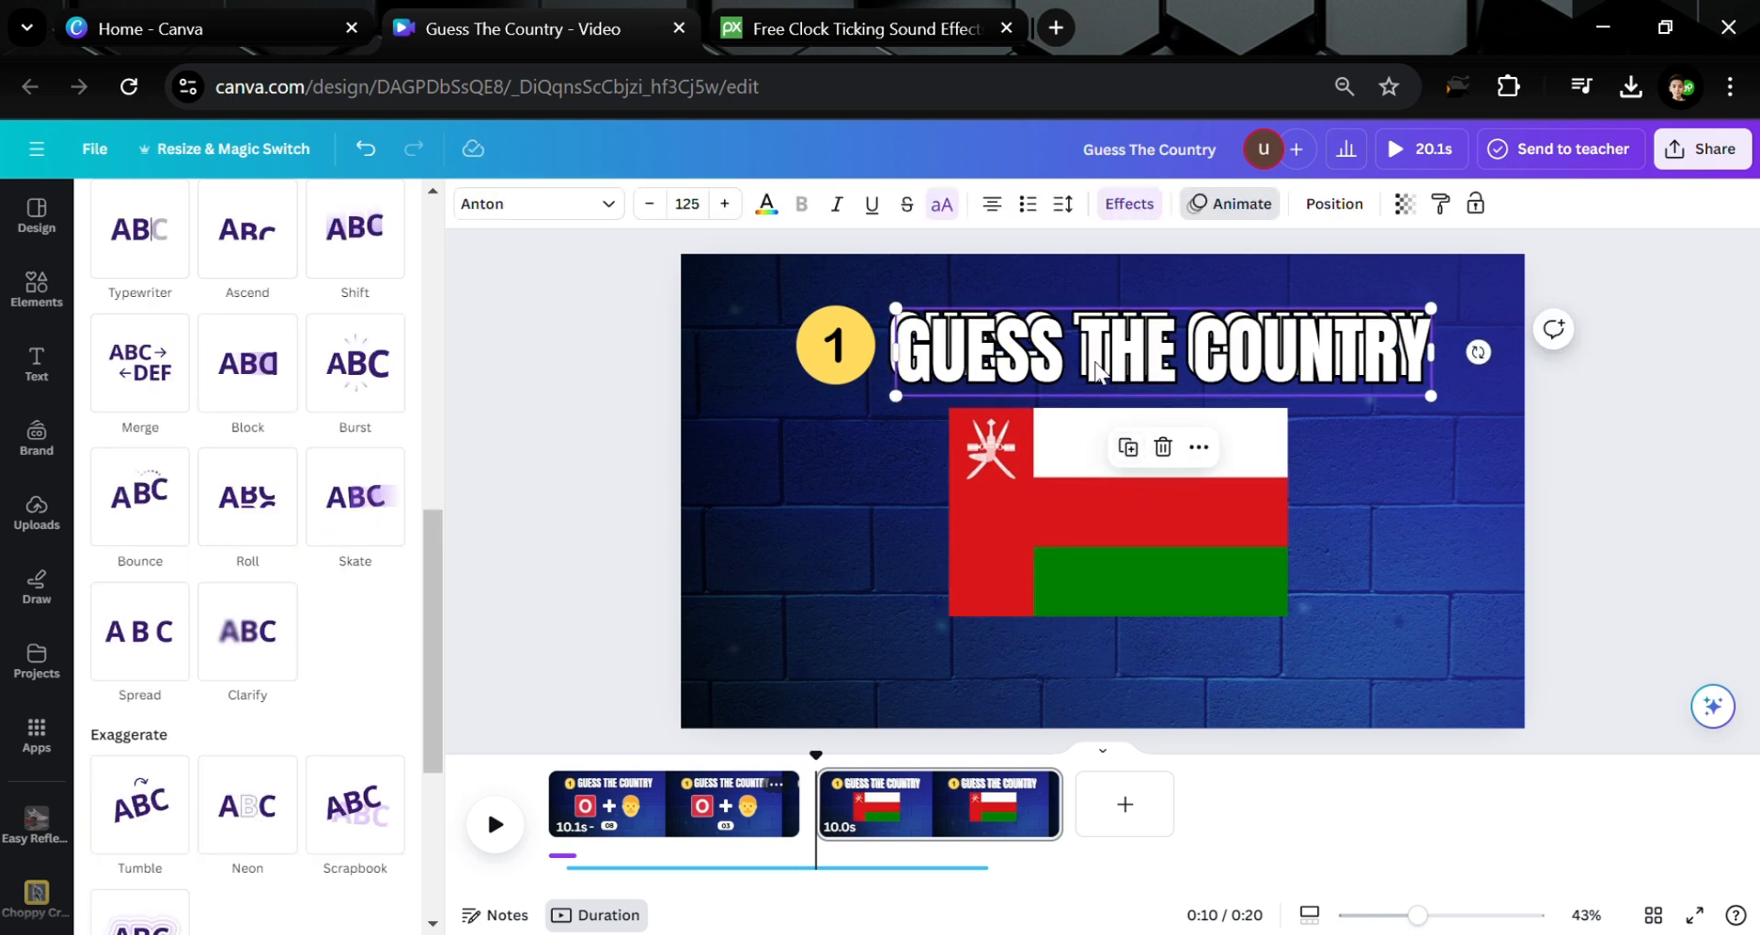
left_click(1121, 441)
double_click(1044, 673)
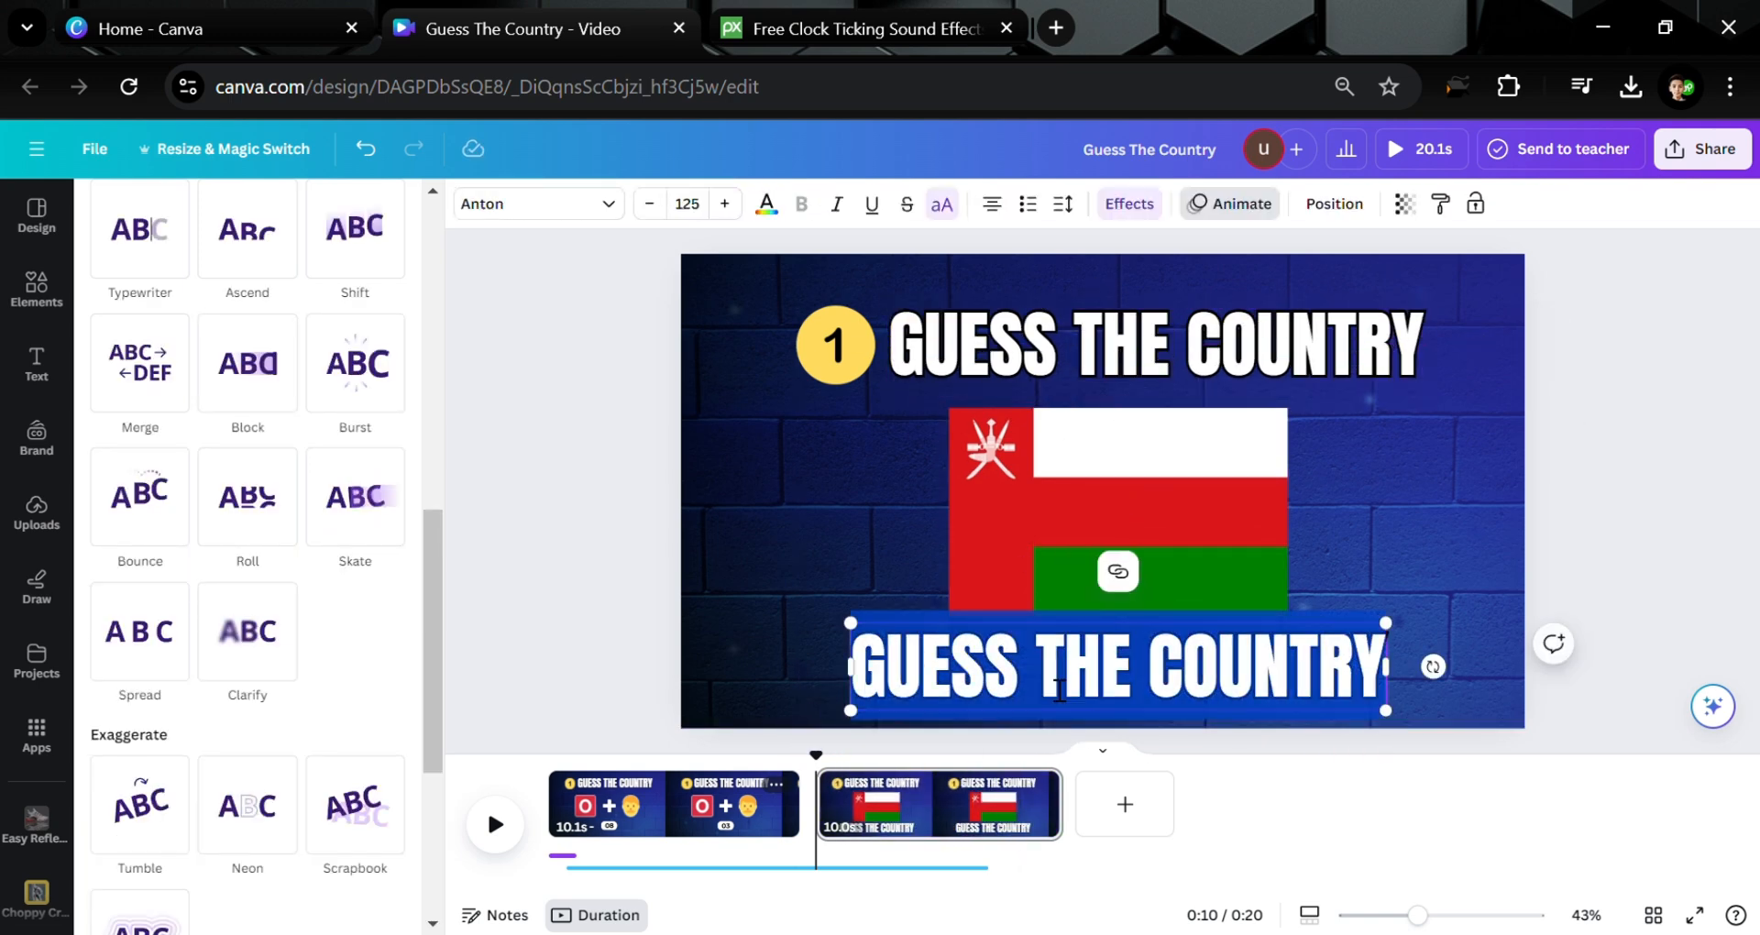
type("OMNA")
key("BackSpace")
key("BackSpace")
Finish the answer text as OMAN and search Pixabay for 'correct'
type("AN")
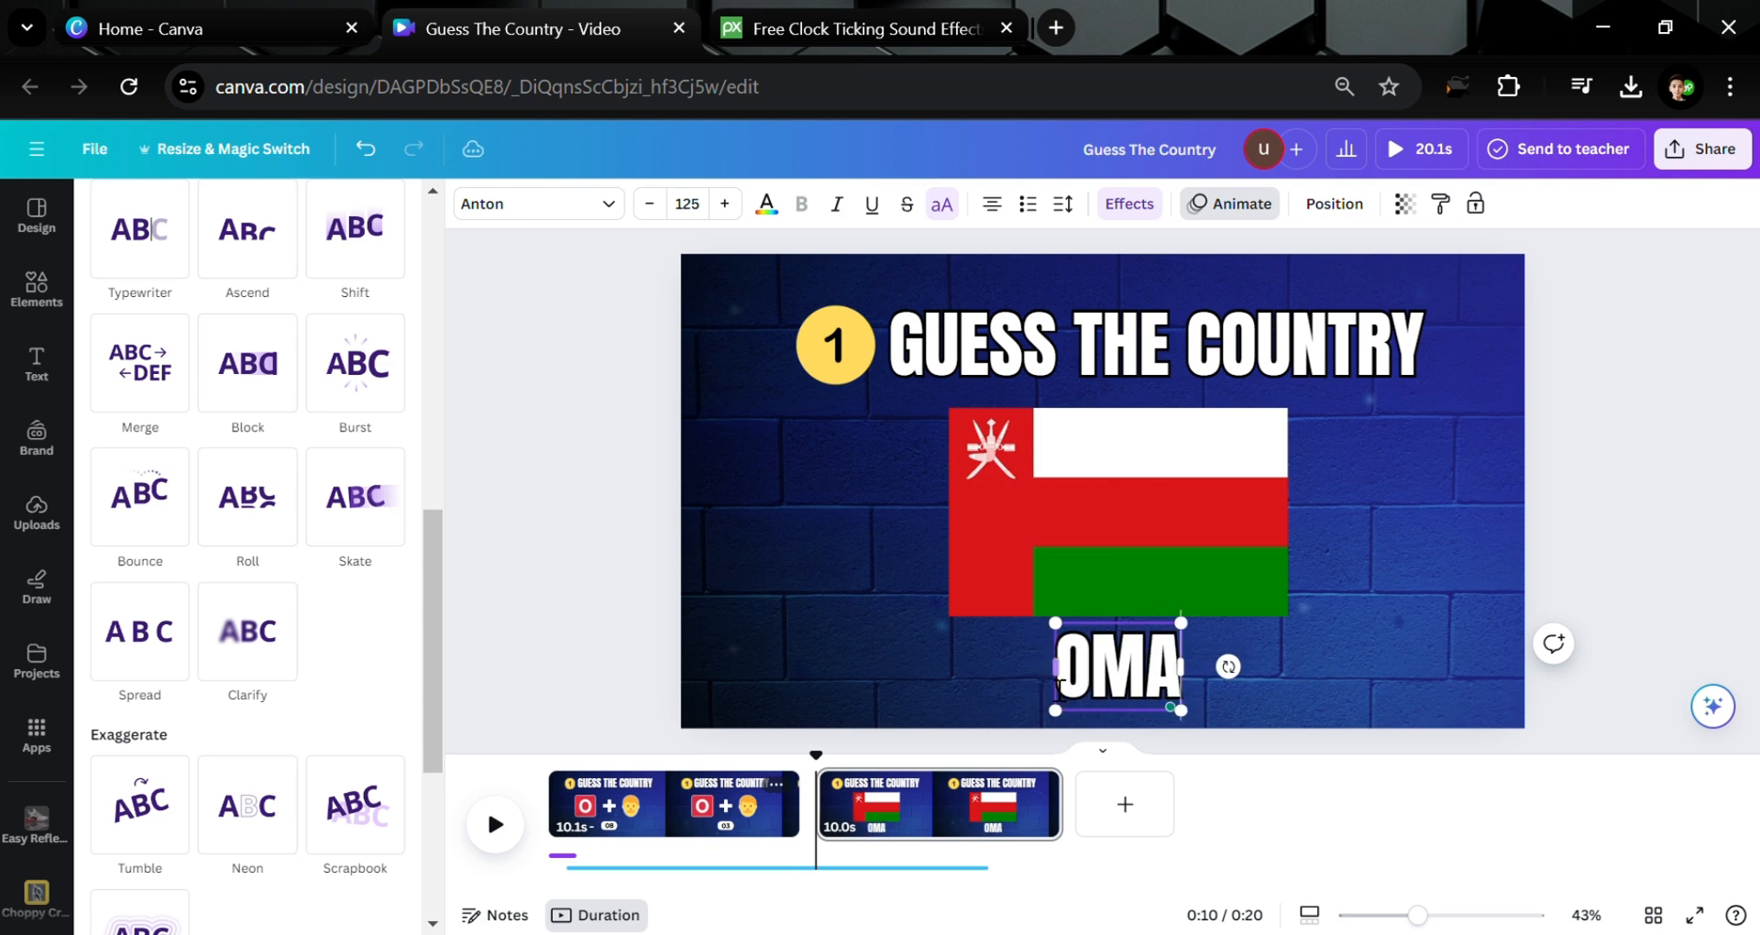
left_click(841, 13)
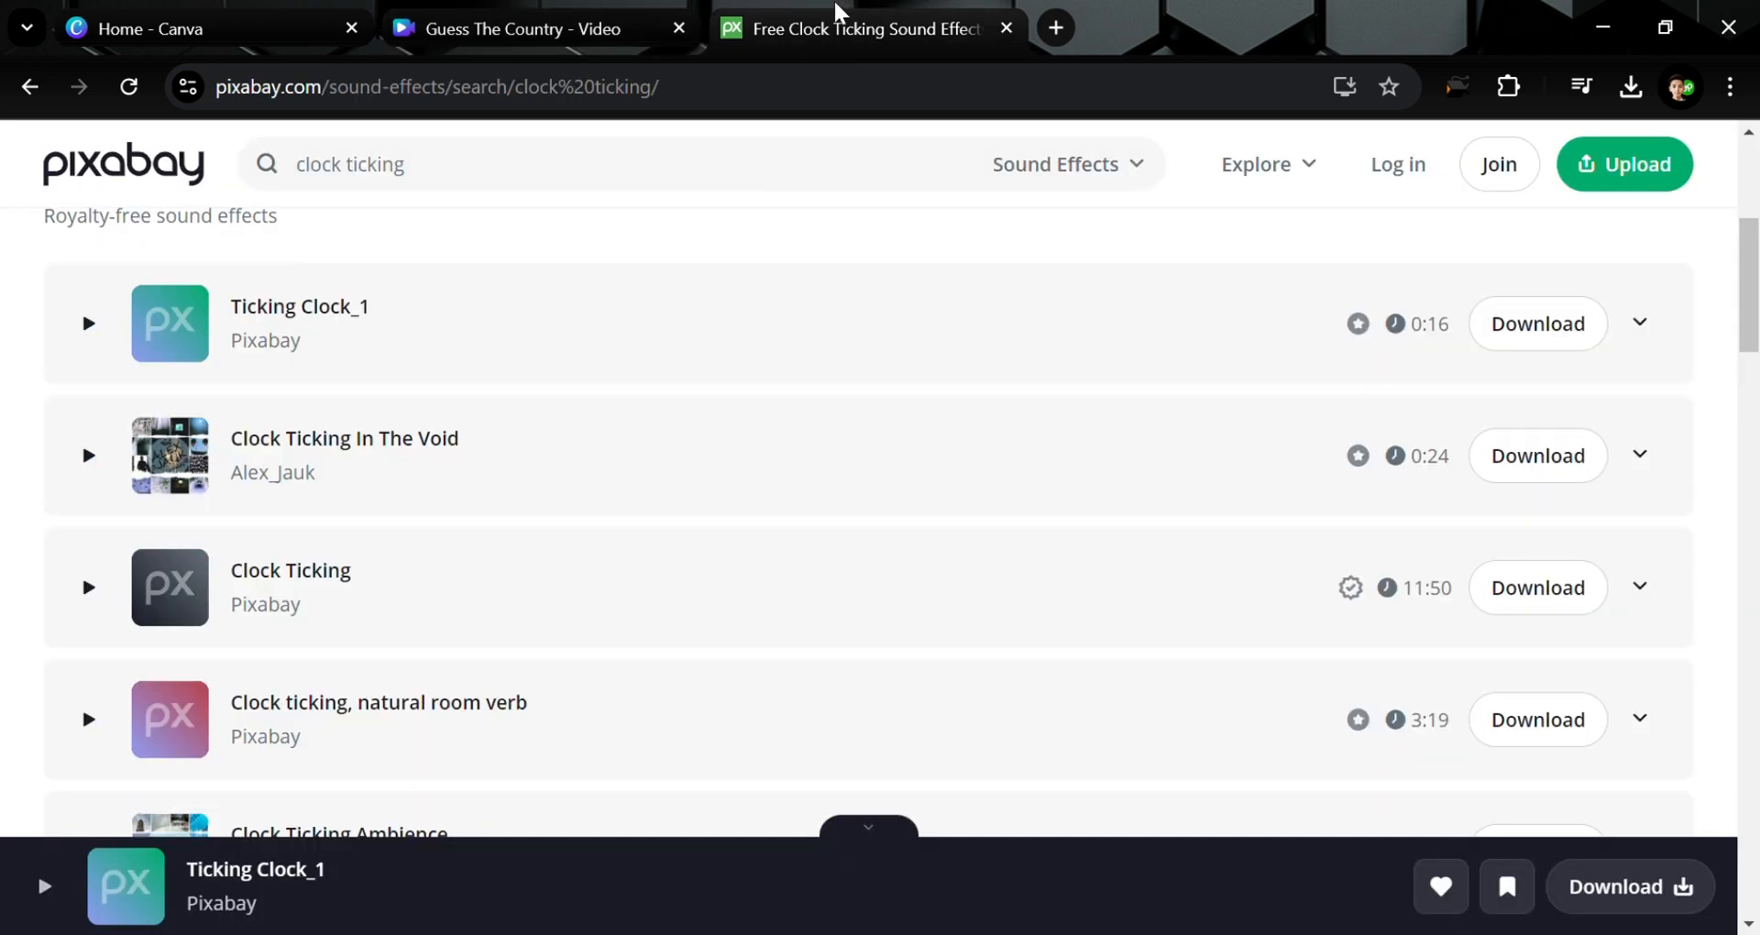
double_click(527, 186)
type("correct")
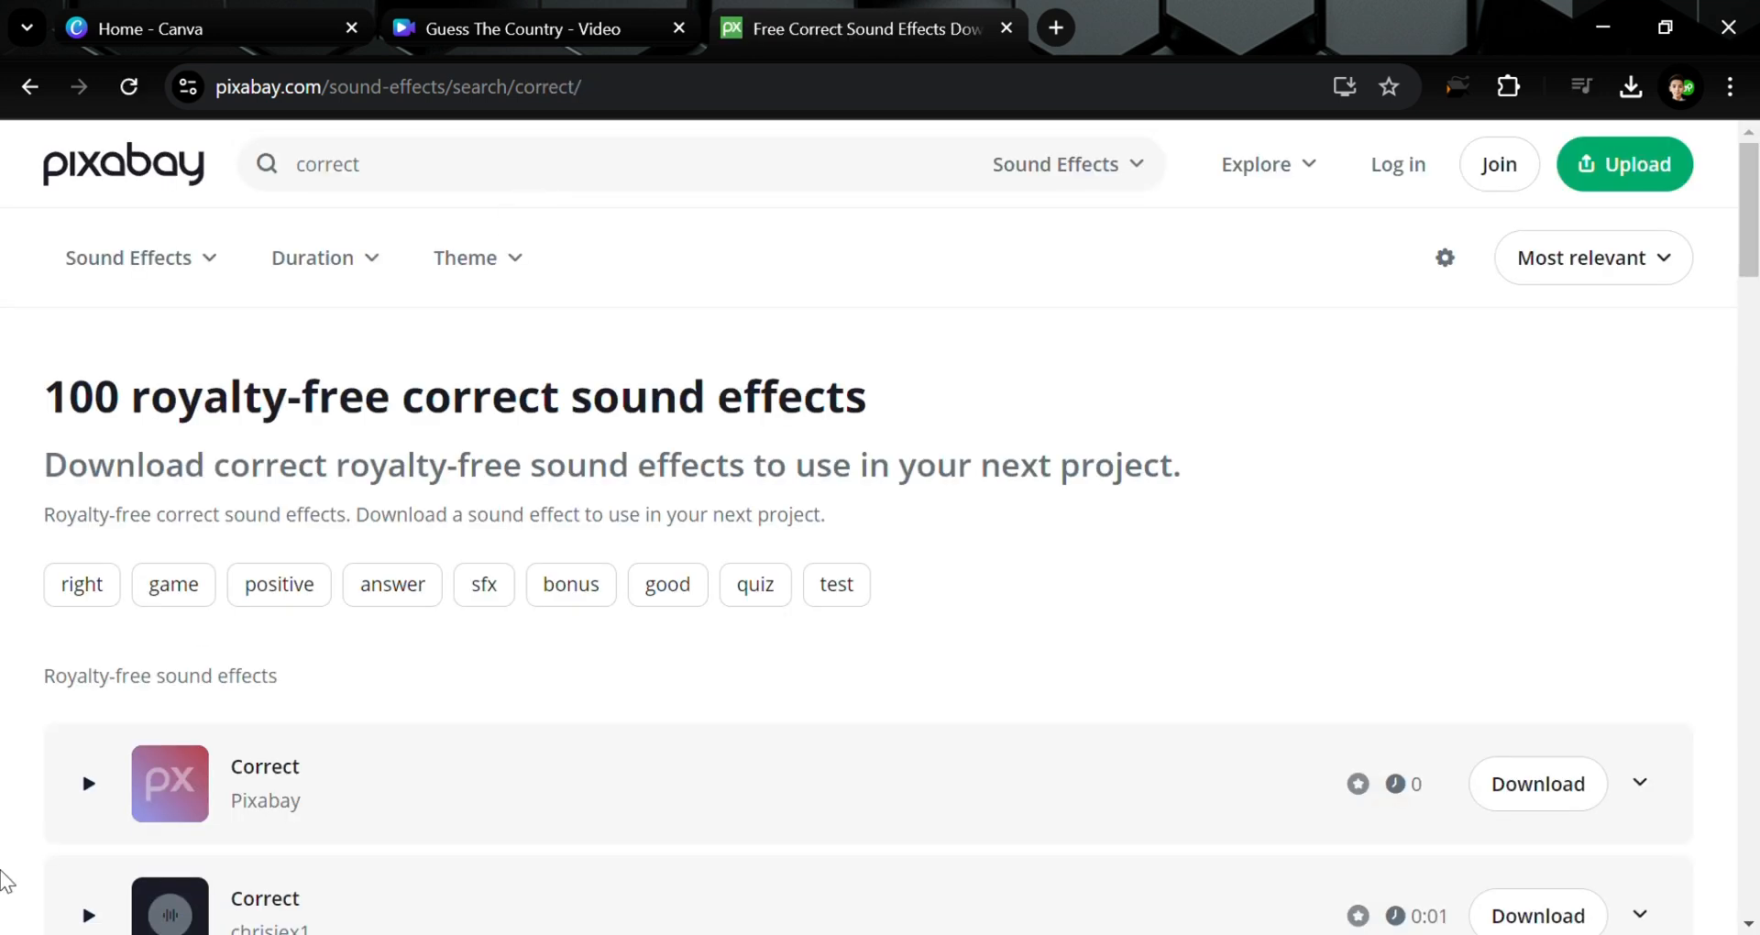
Preview and download the first Correct sound effect
left_click(93, 780)
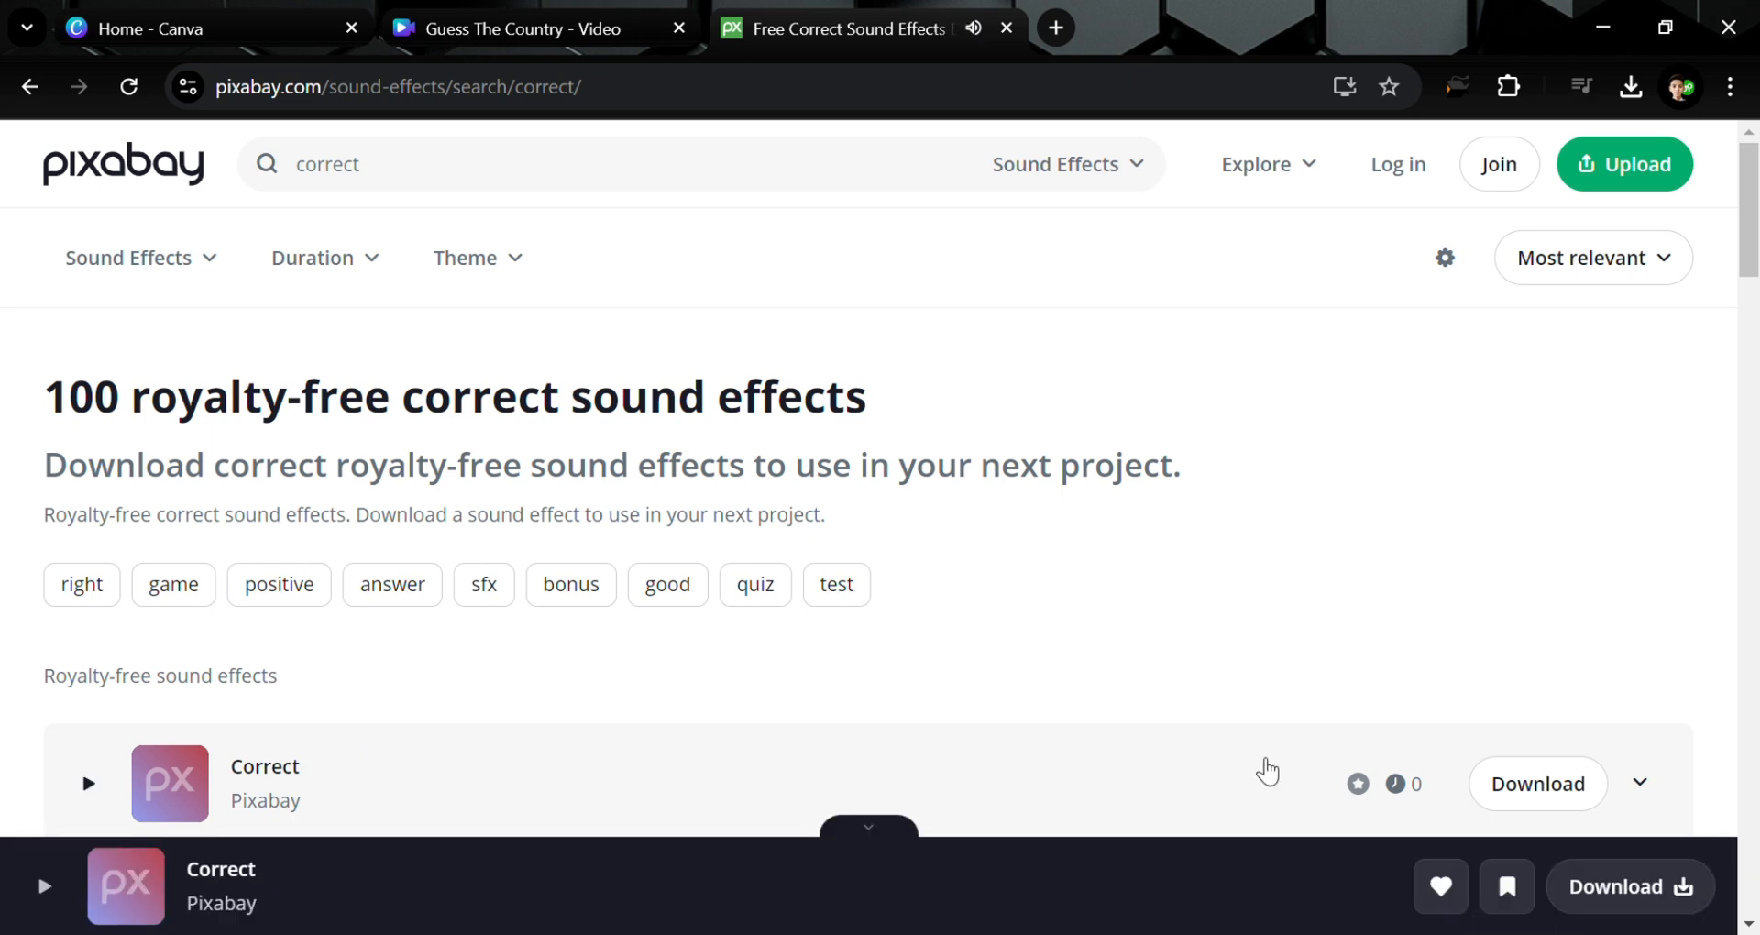
left_click(1599, 886)
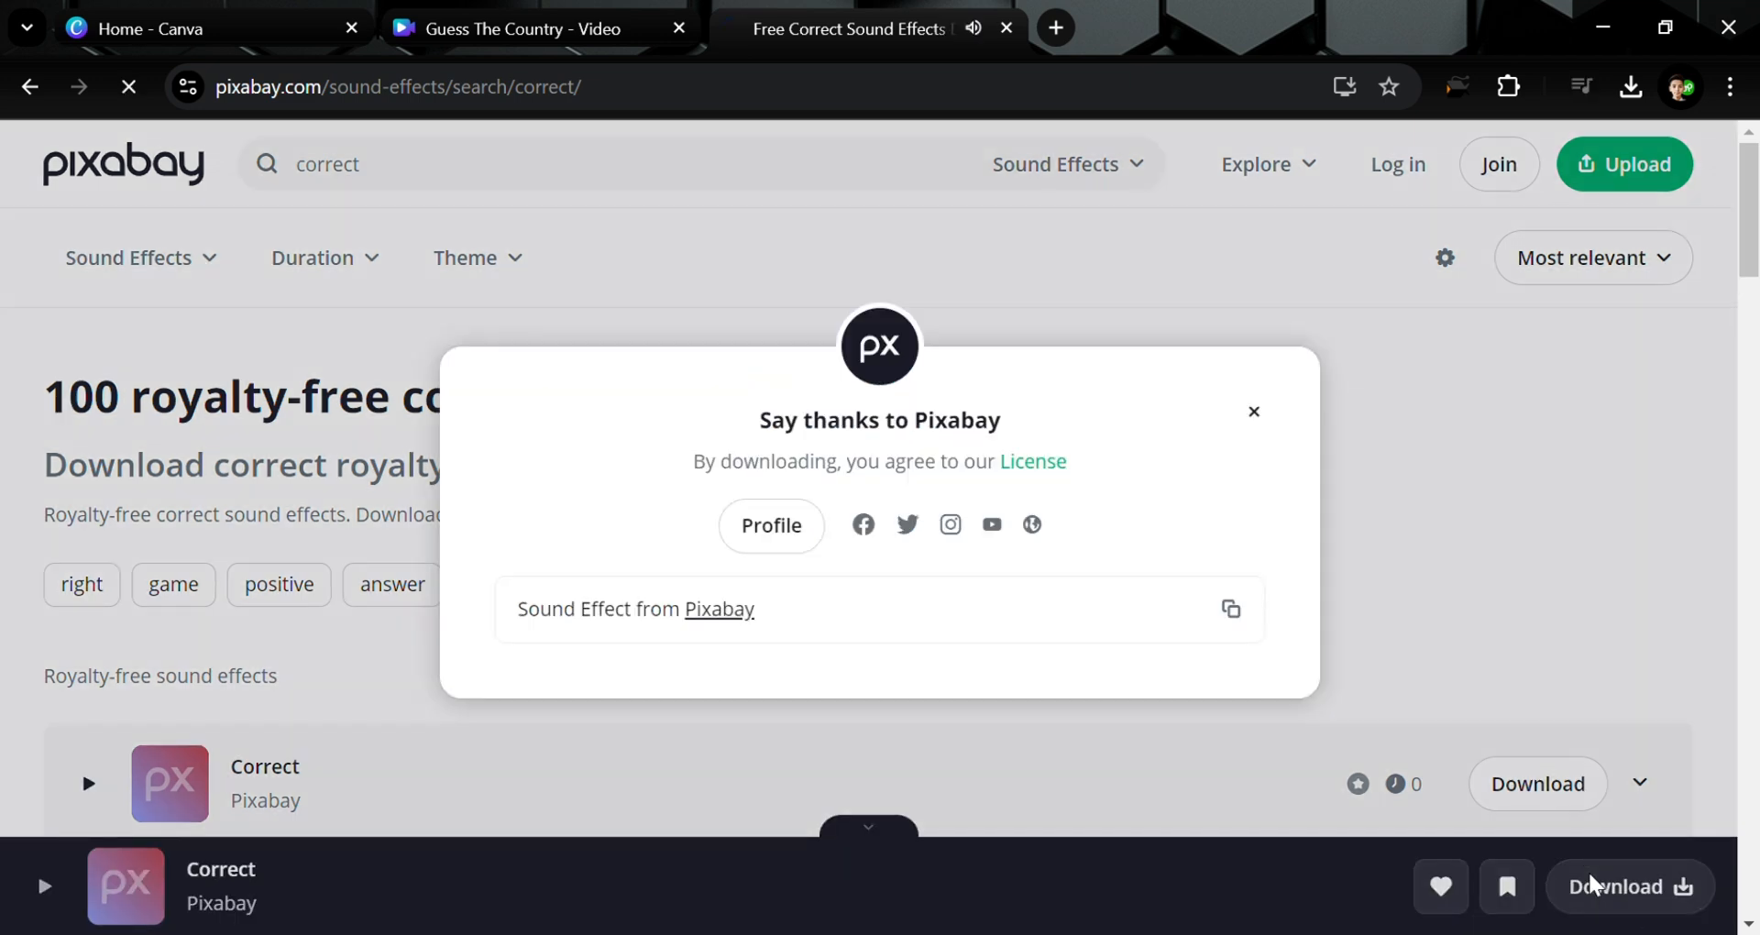
left_click(1255, 426)
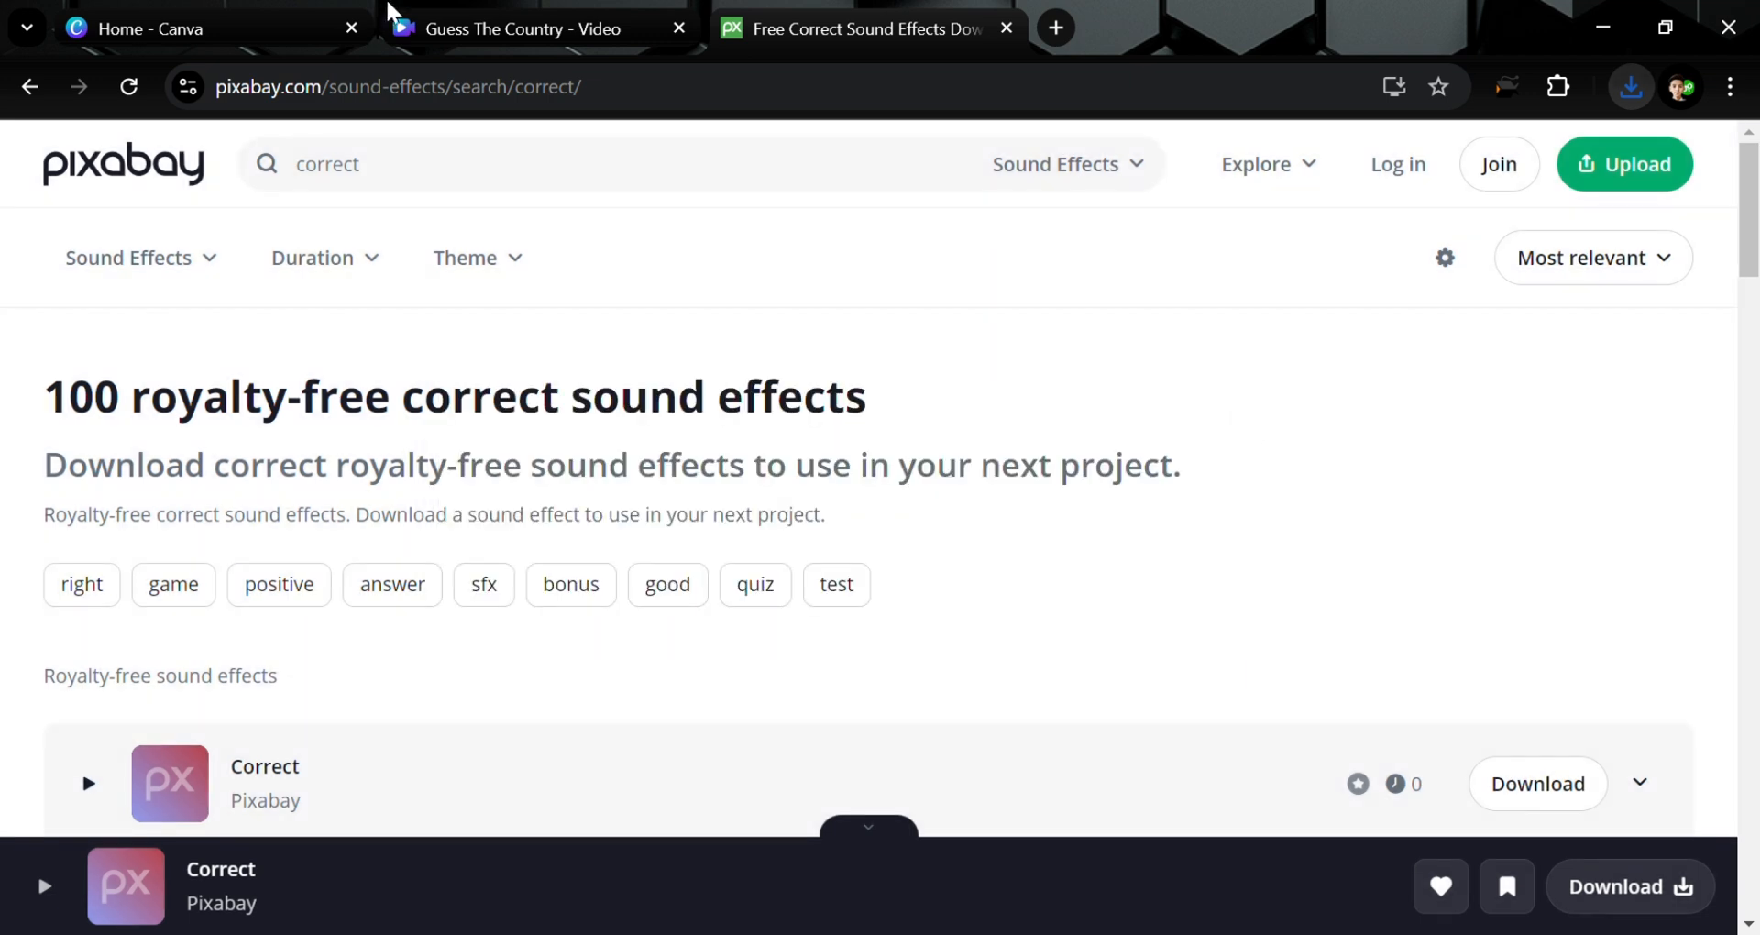
left_click(656, 18)
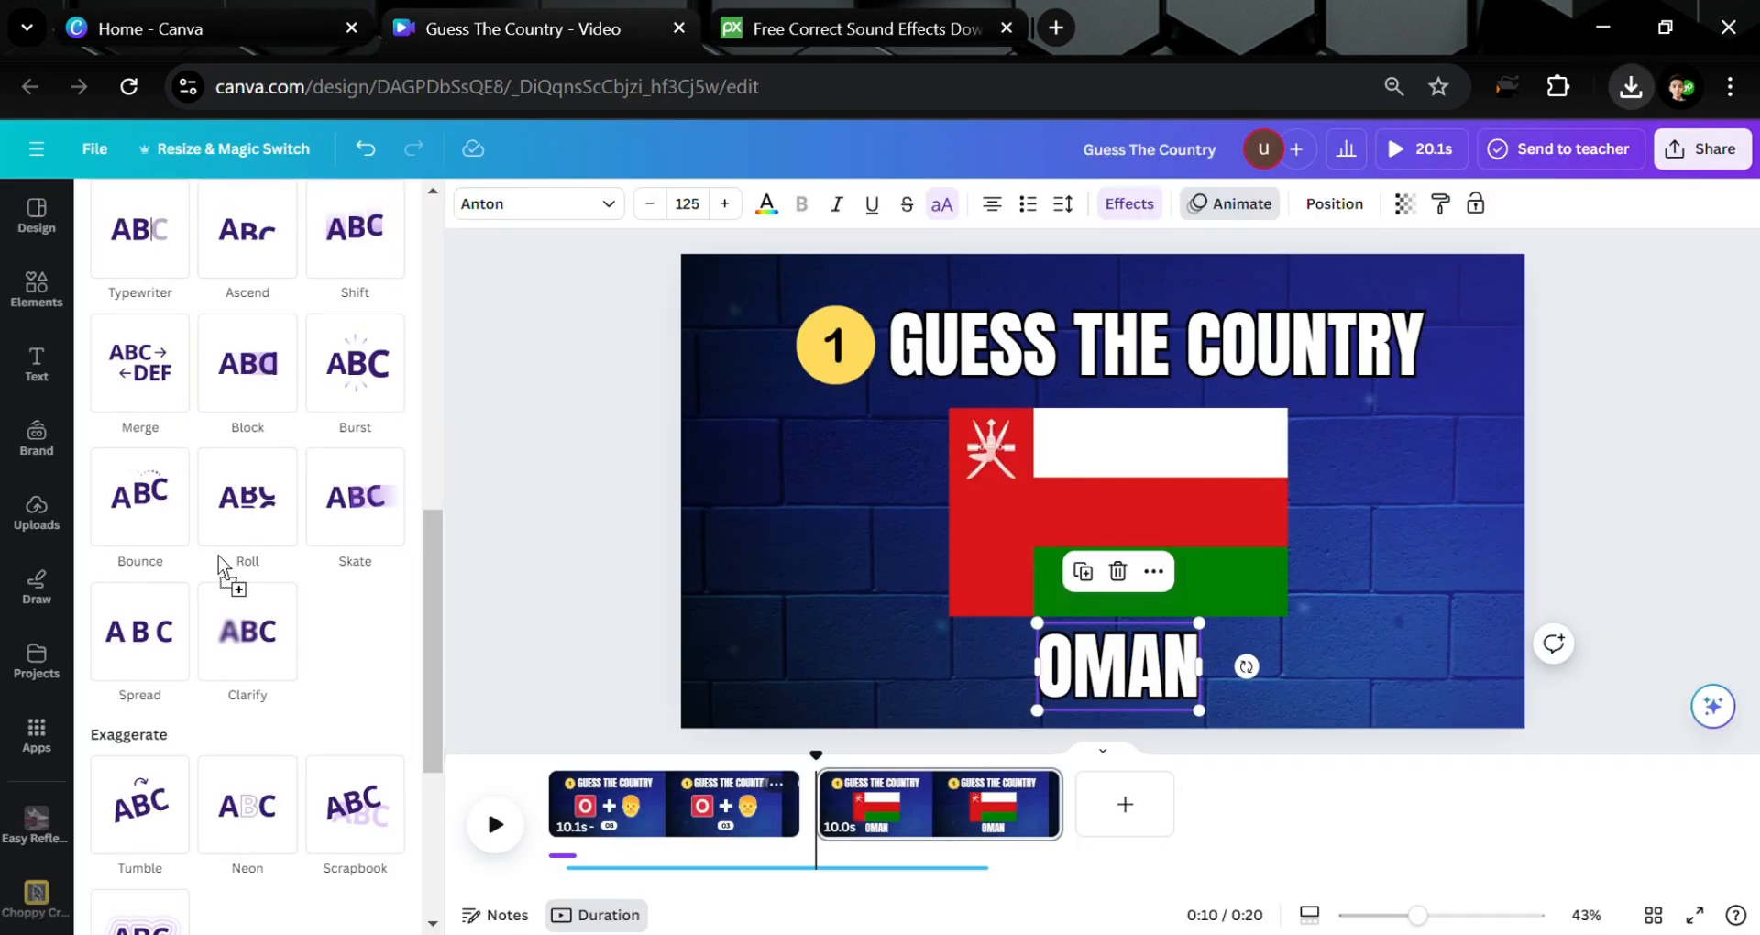
Add the correct sound to the answer page, trimming ticking to 9.4s and that page to 1.6s
left_click_drag(220, 557, 234, 565)
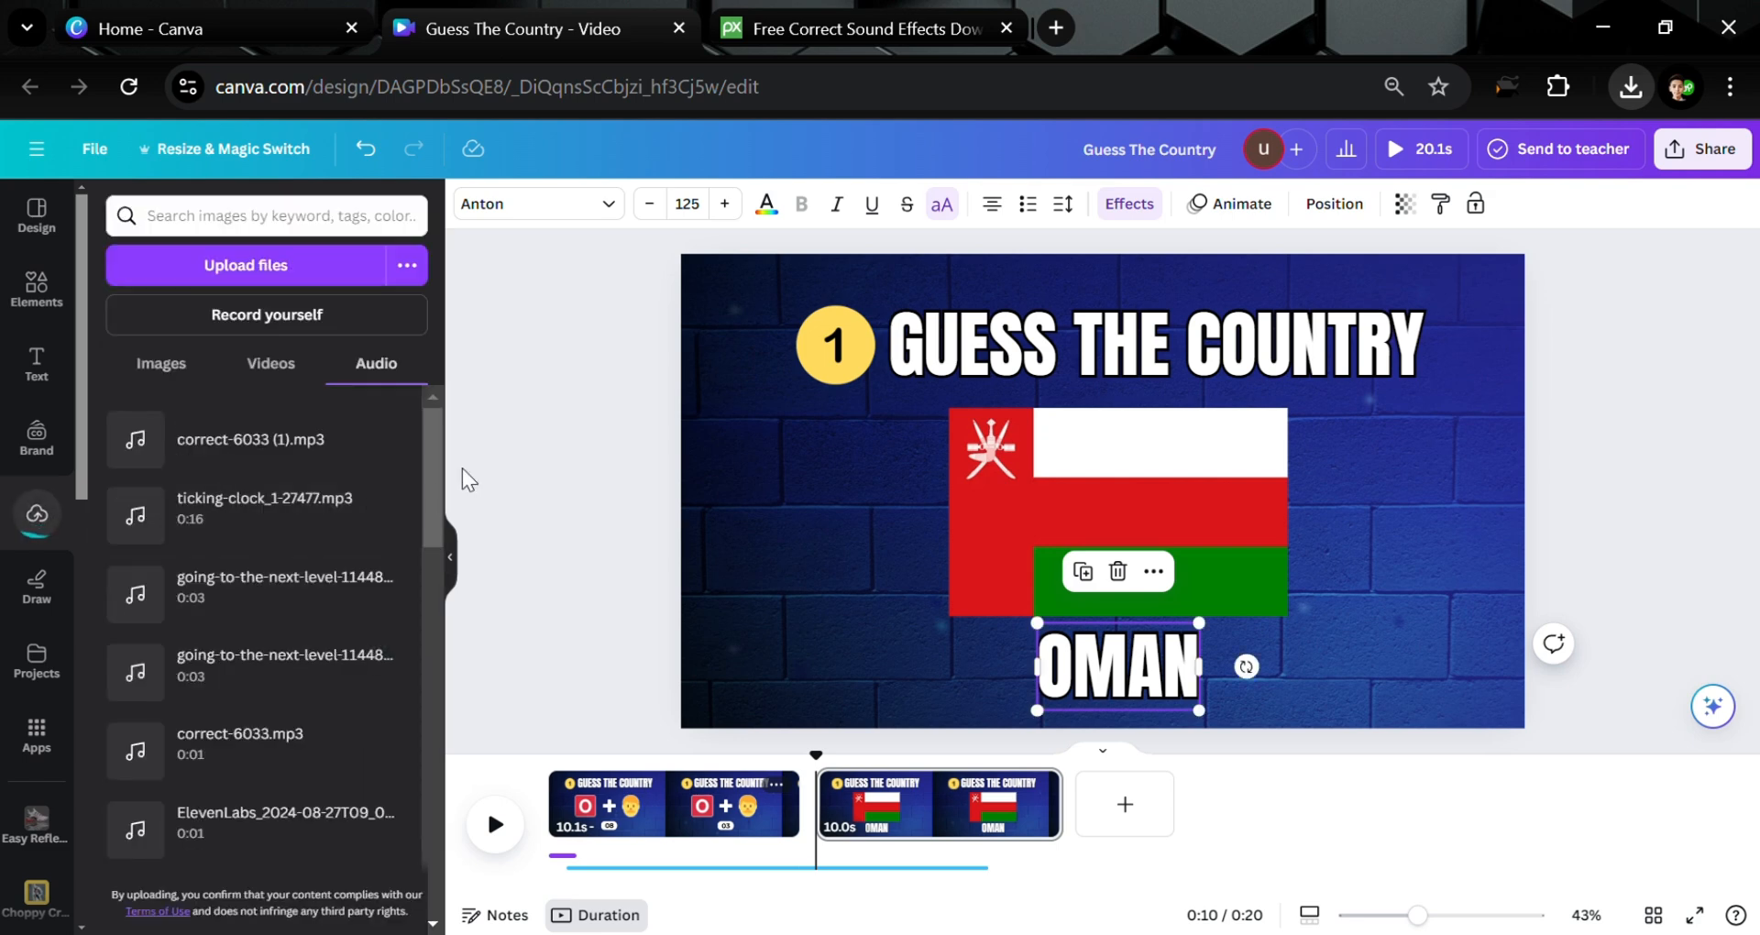
left_click(240, 440)
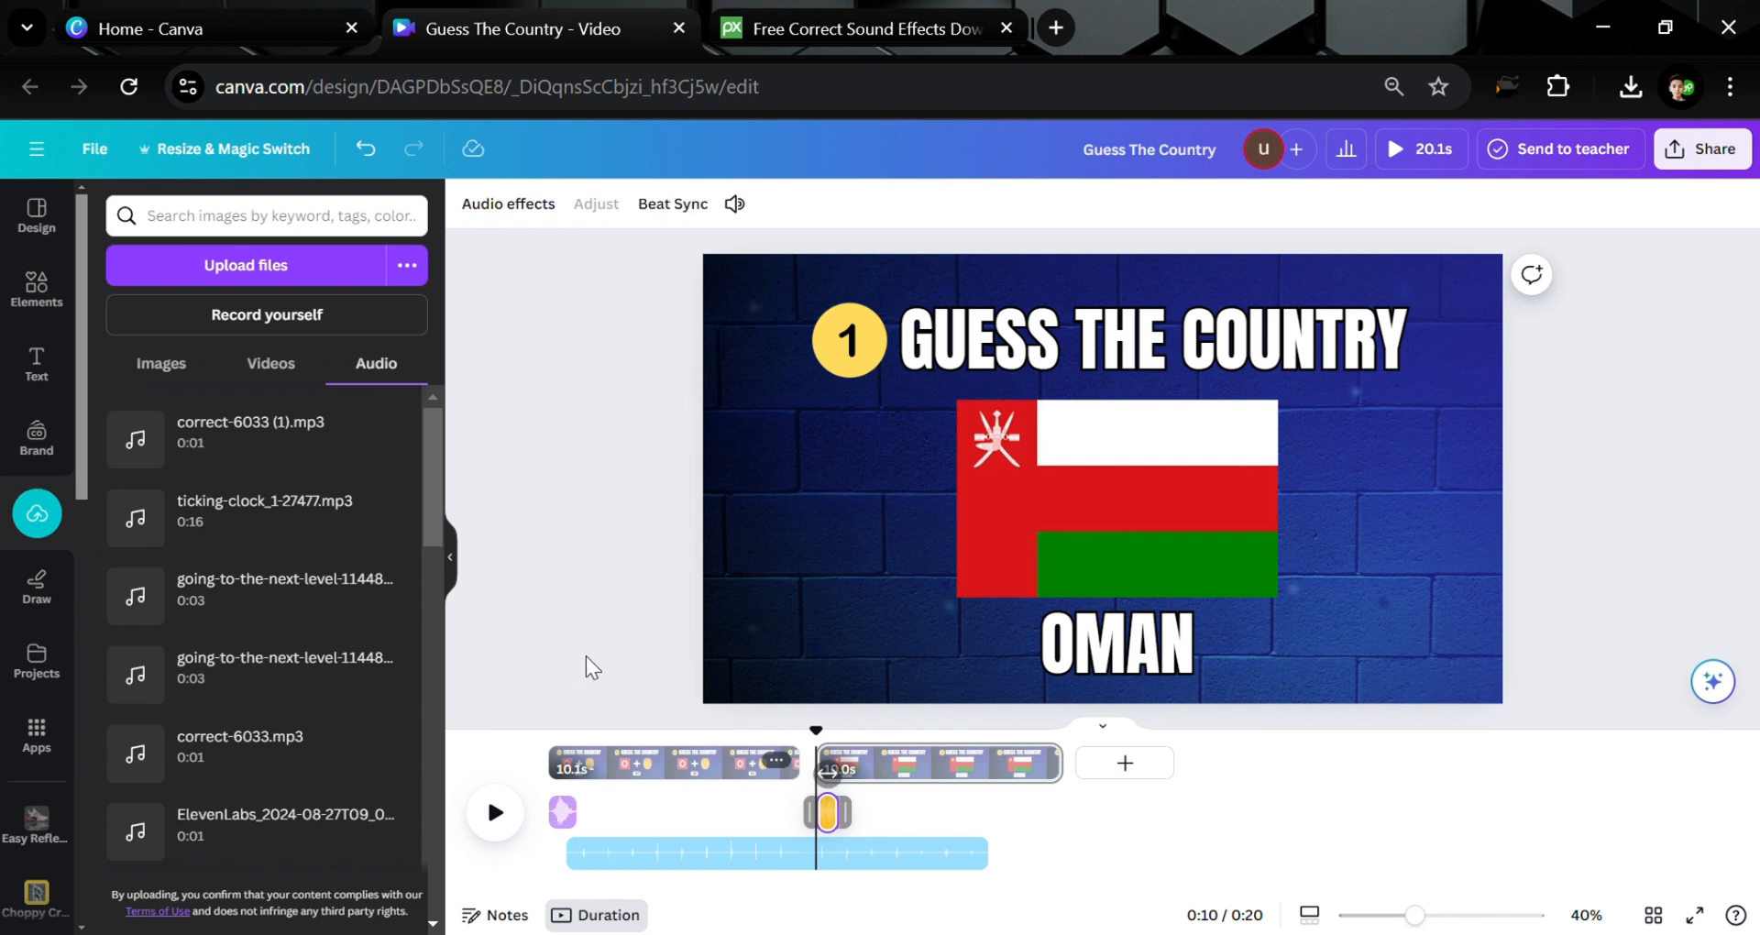
left_click(827, 850)
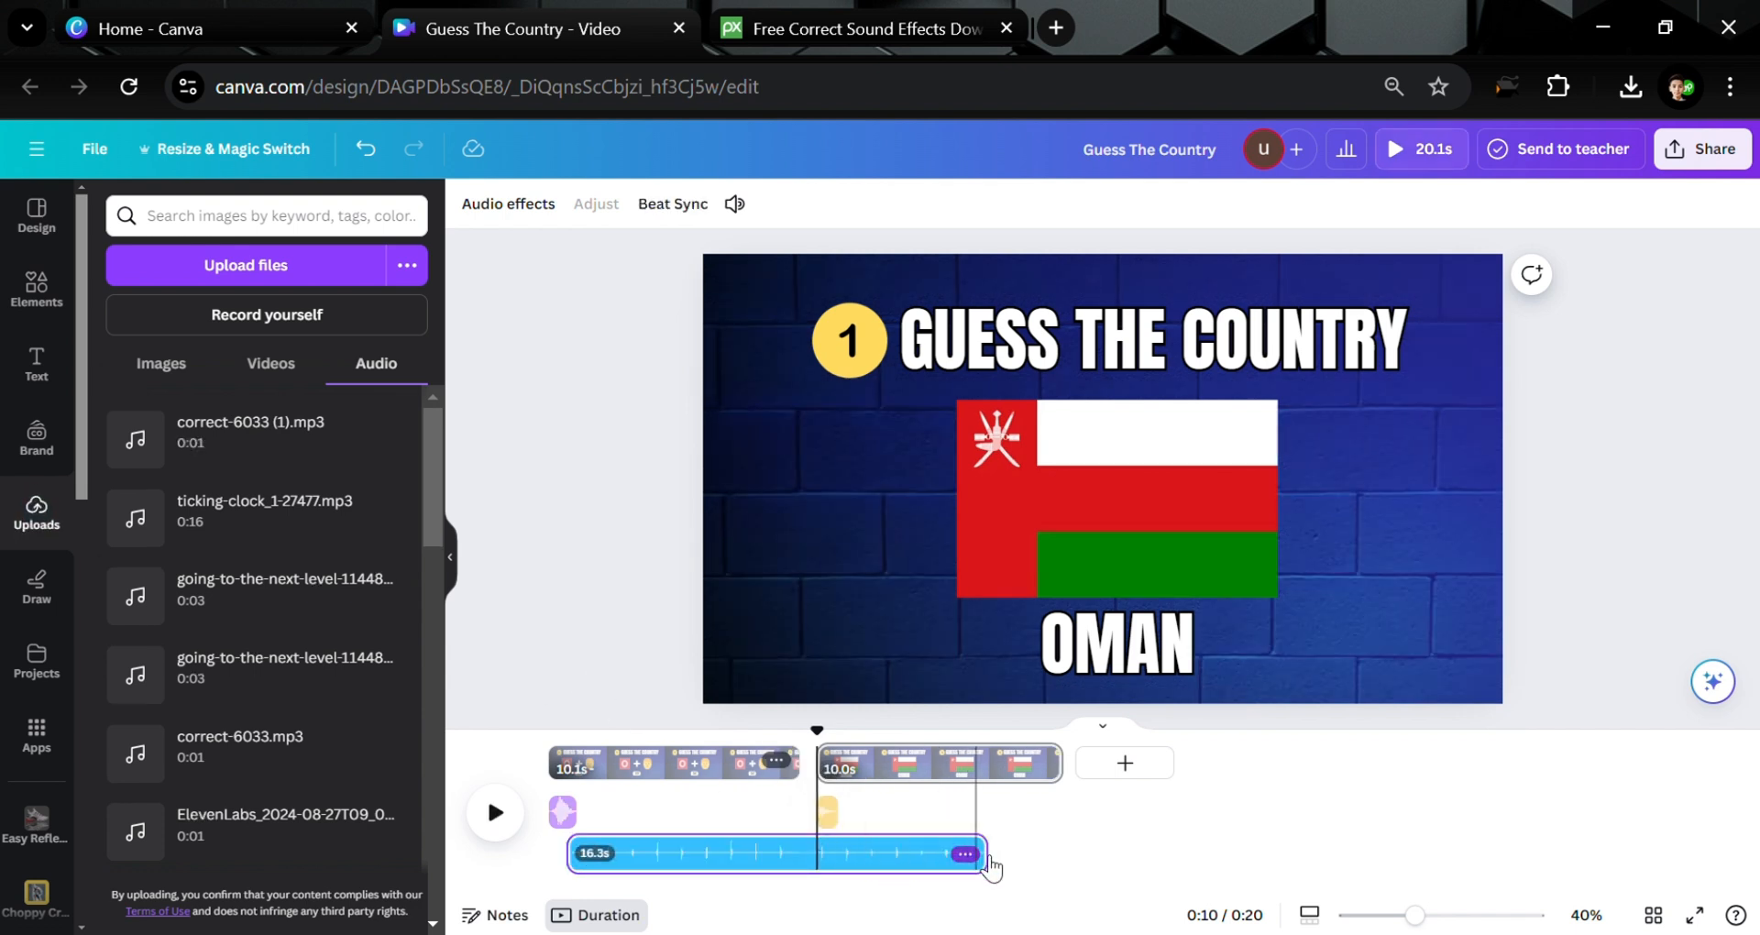
left_click_drag(1000, 857, 814, 853)
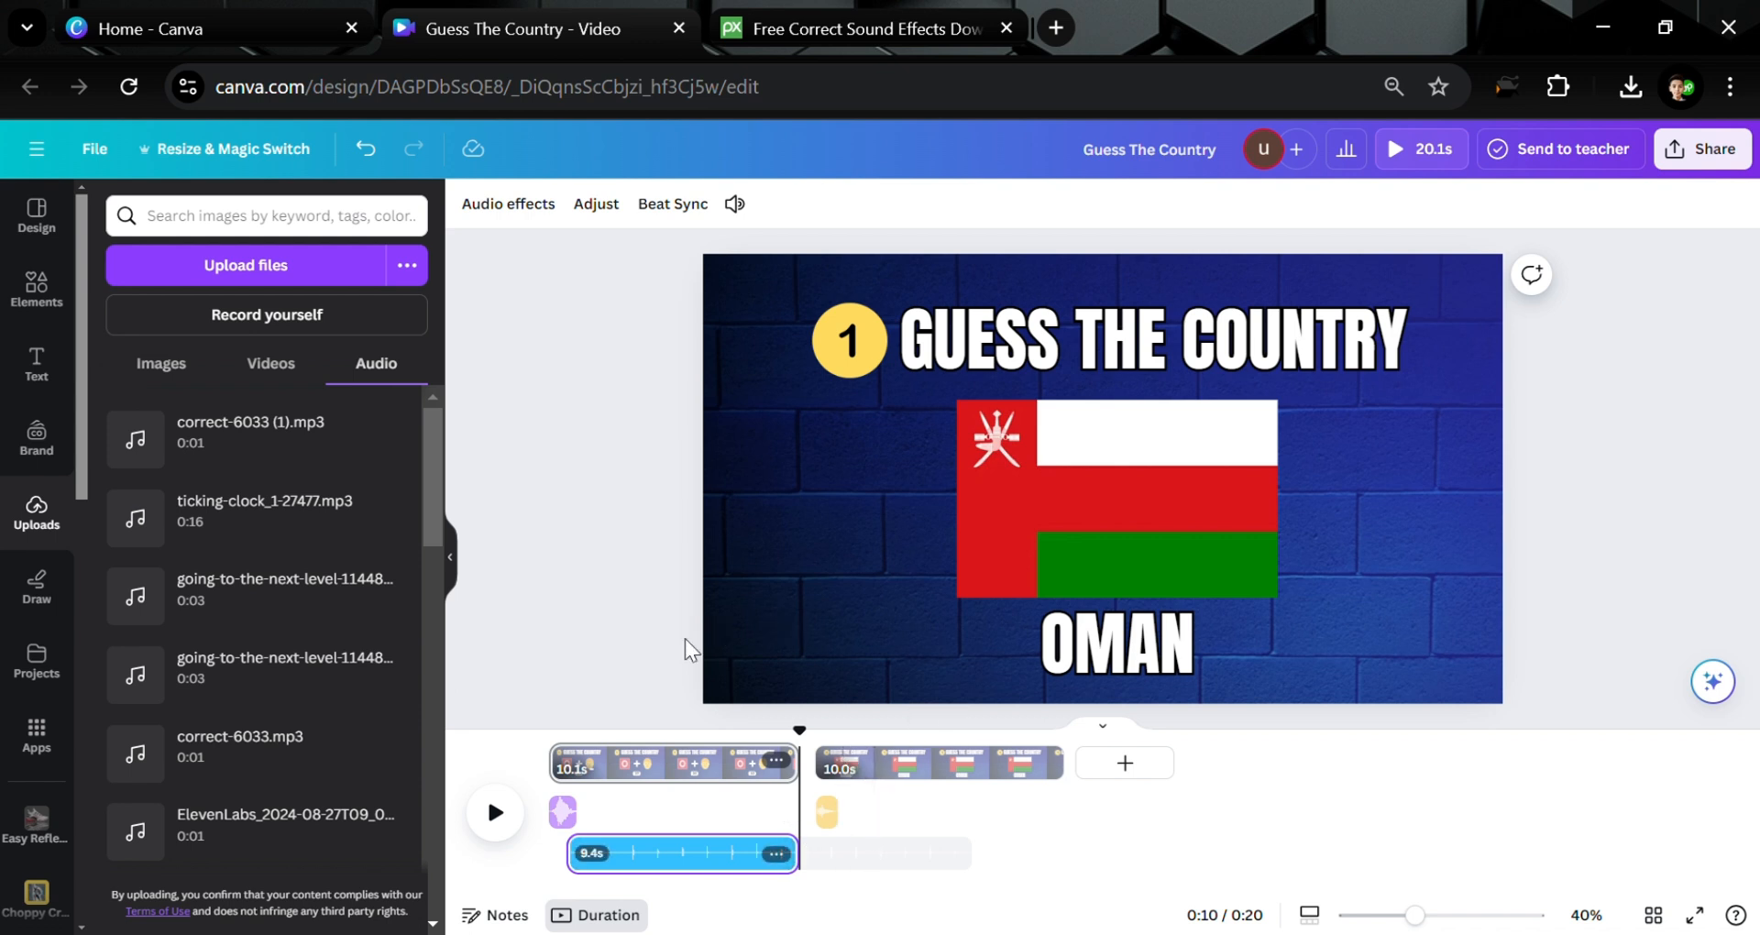
left_click(585, 635)
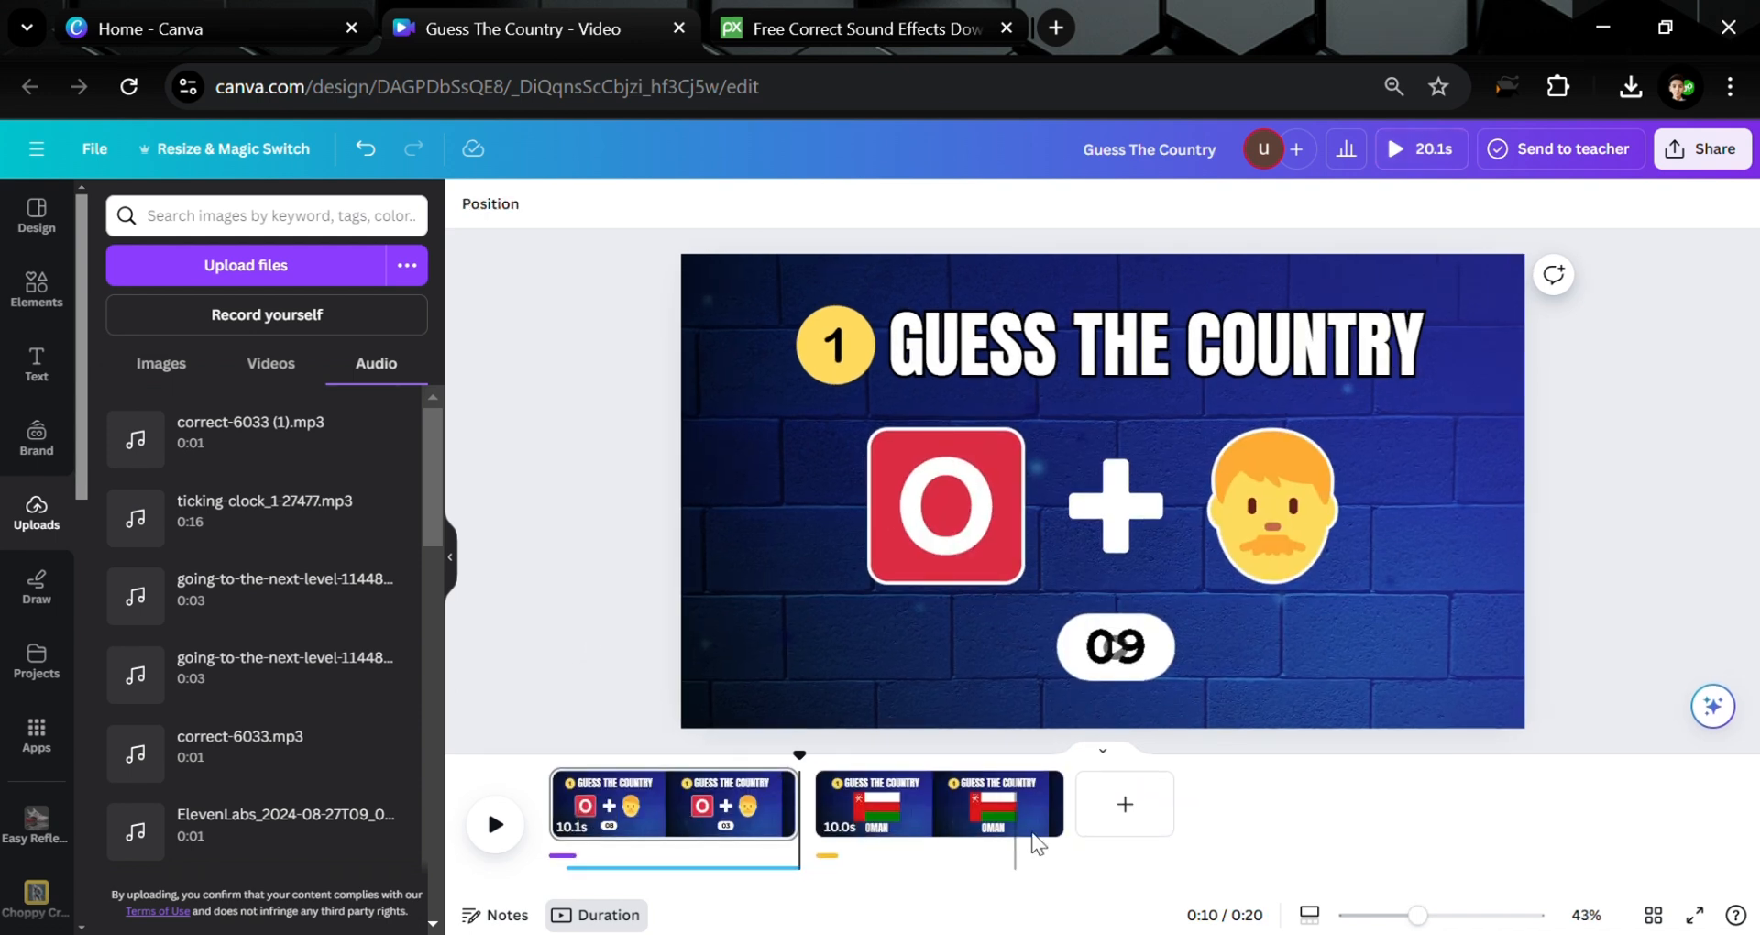
left_click_drag(1031, 811, 884, 808)
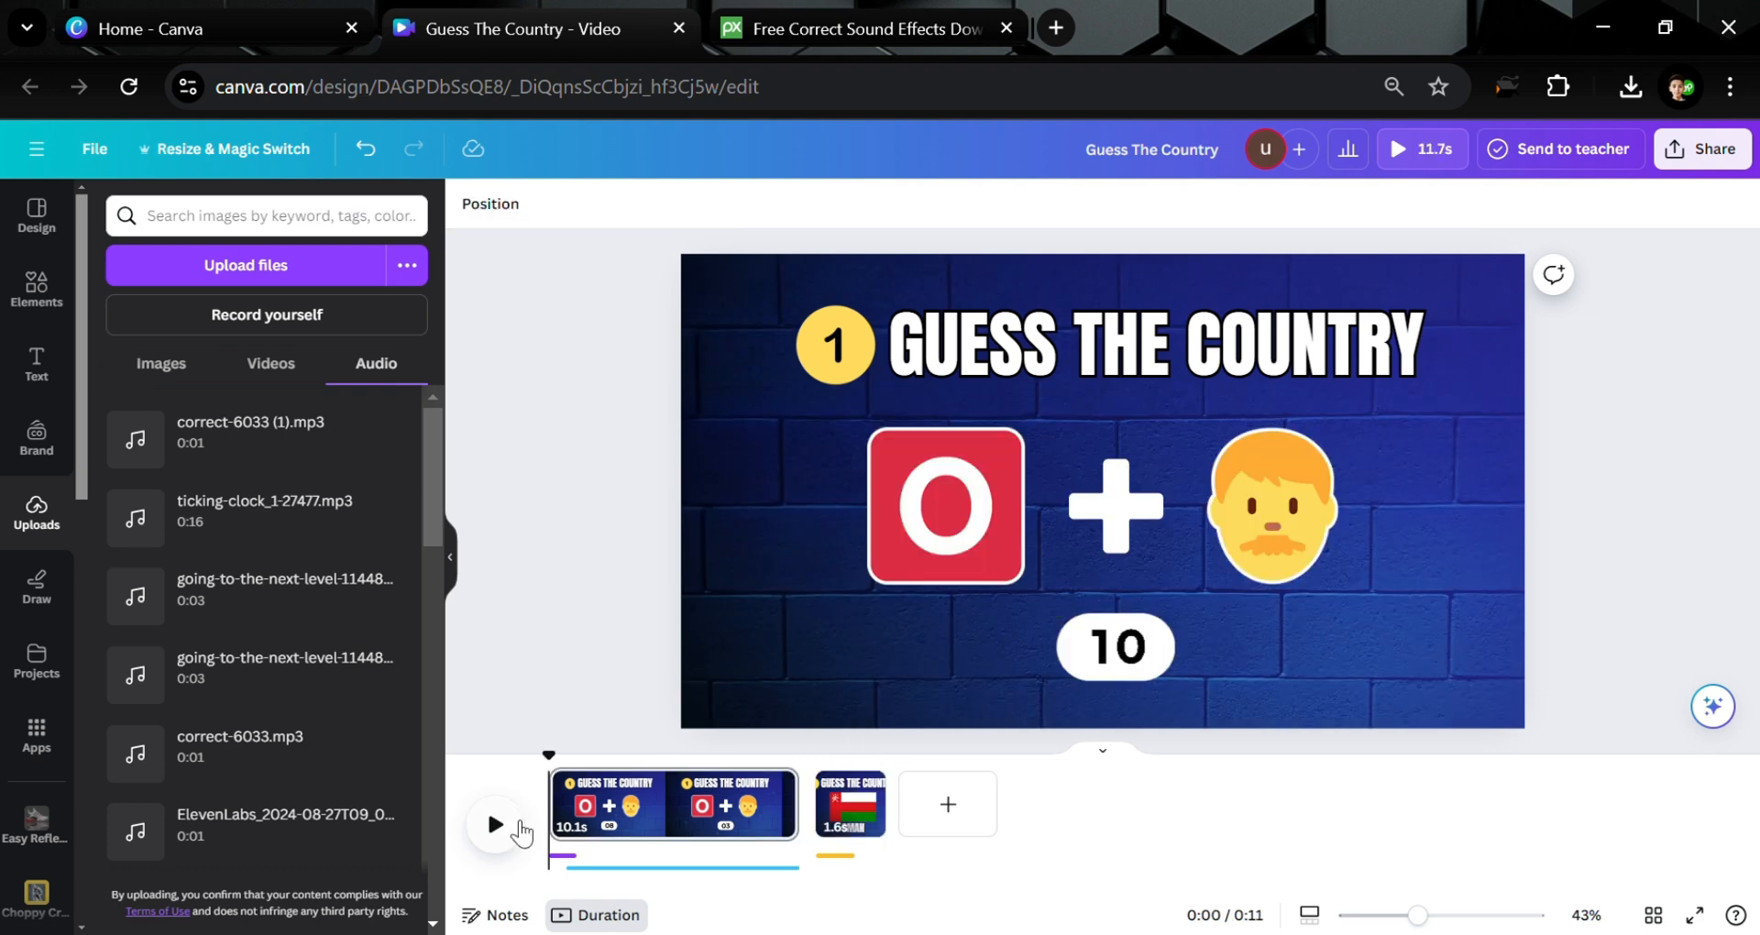
left_click(495, 824)
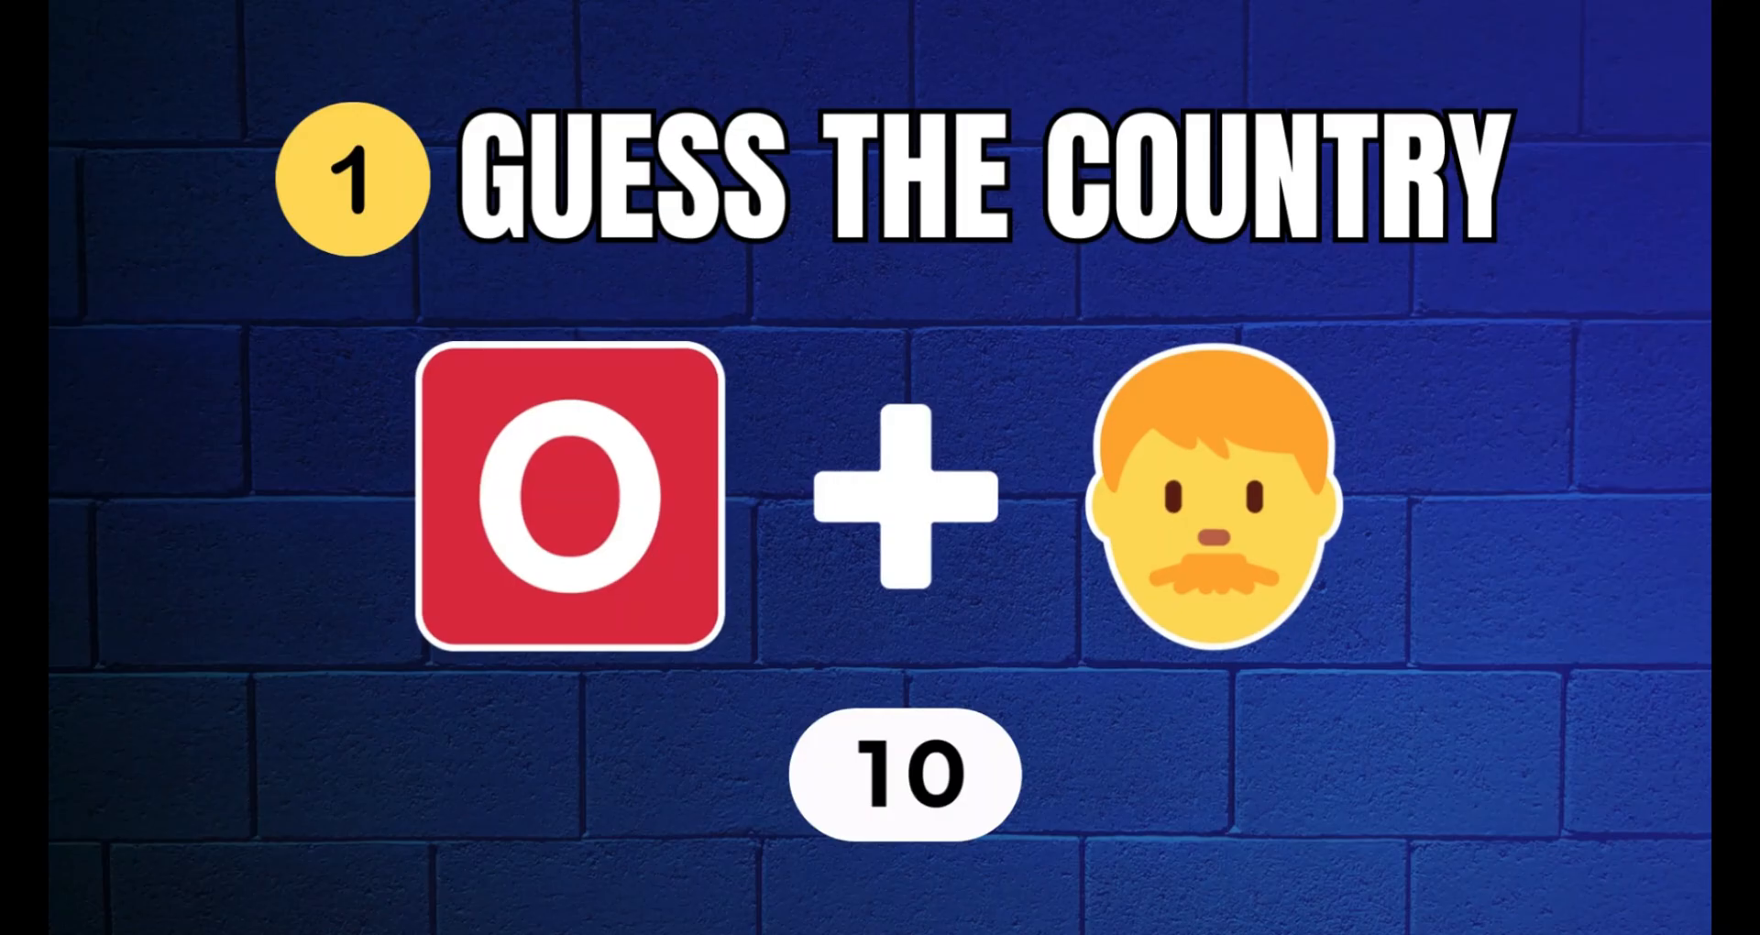